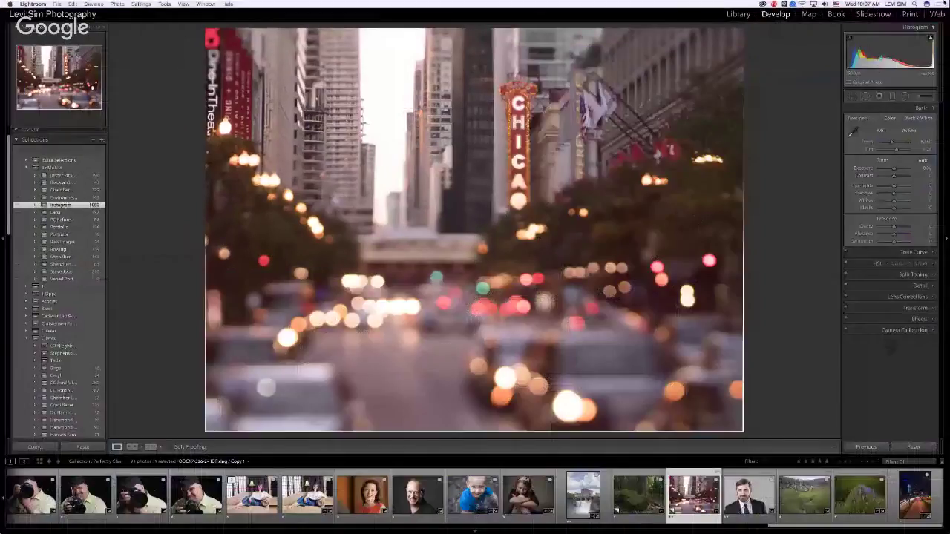
- Check the Do Not Disturb setting among the system notifications
{"action": "left_click", "coordinate": [942, 3]}
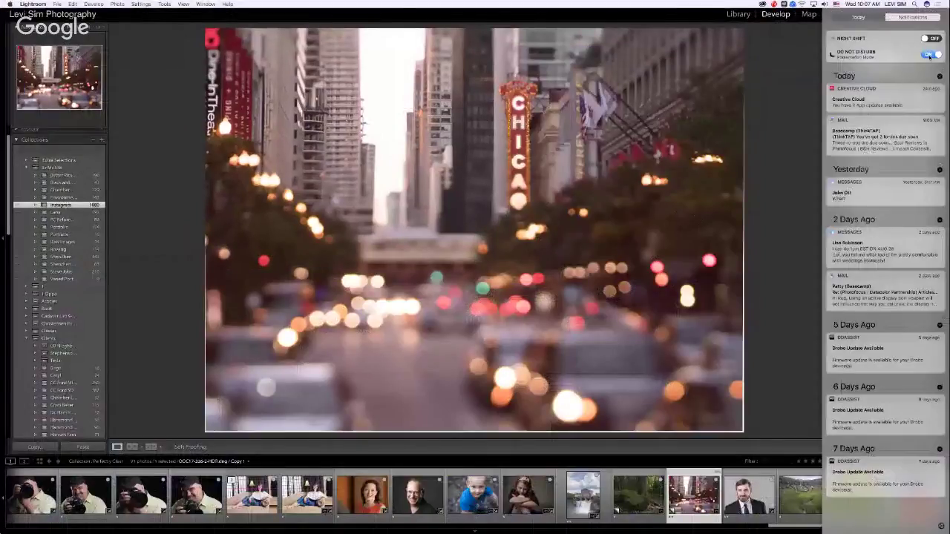
{"action": "left_click", "coordinate": [753, 136]}
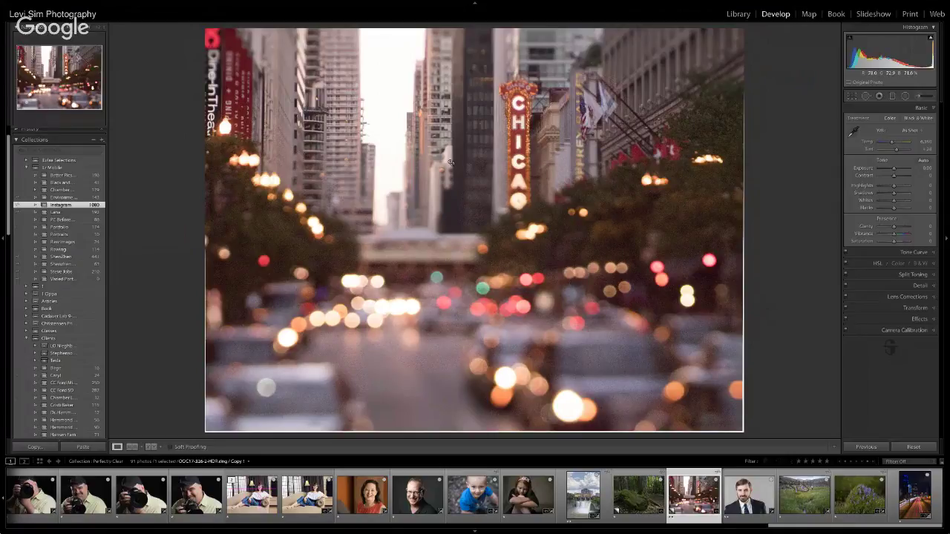
- Start an external edit of the Chicago street photo with PerfectlyClearCompleteLR
{"action": "right_click", "coordinate": [486, 185]}
{"action": "right_click", "coordinate": [486, 151]}
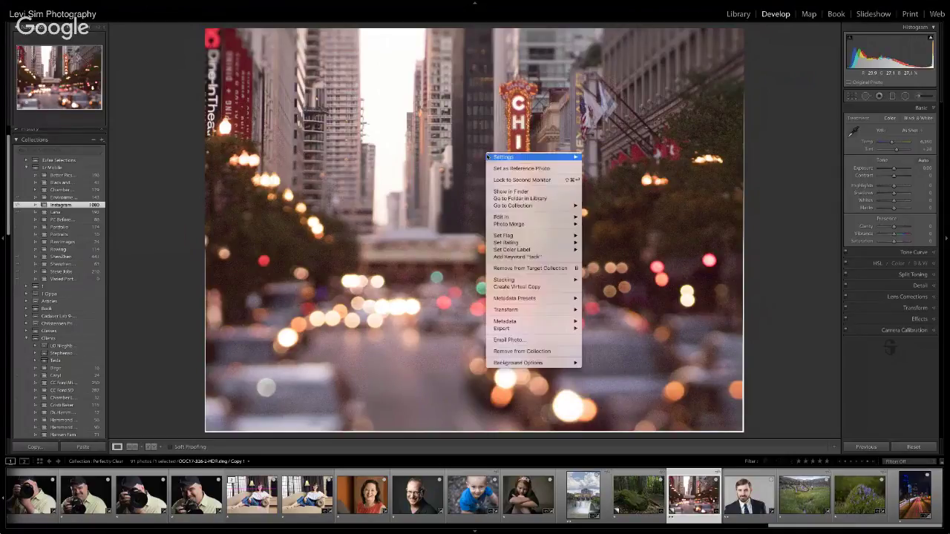
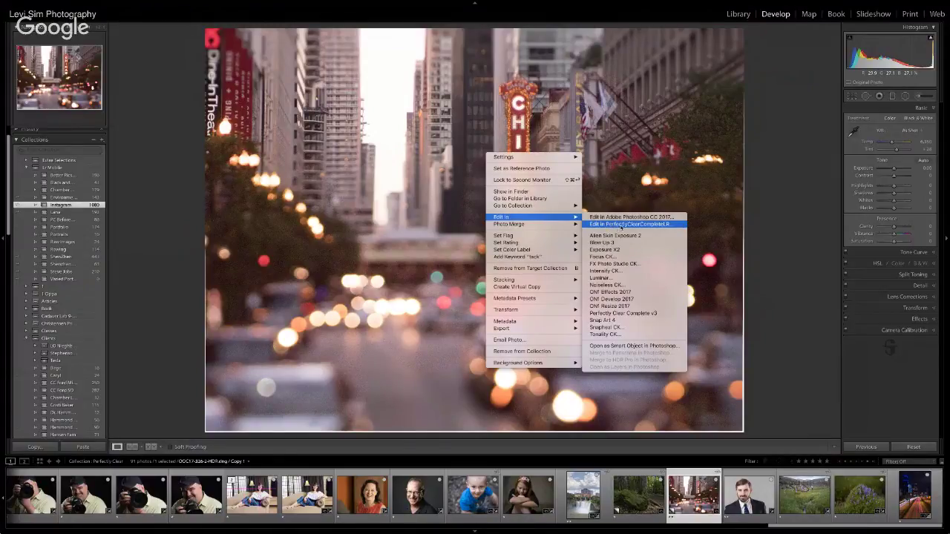
{"action": "left_click", "coordinate": [618, 224]}
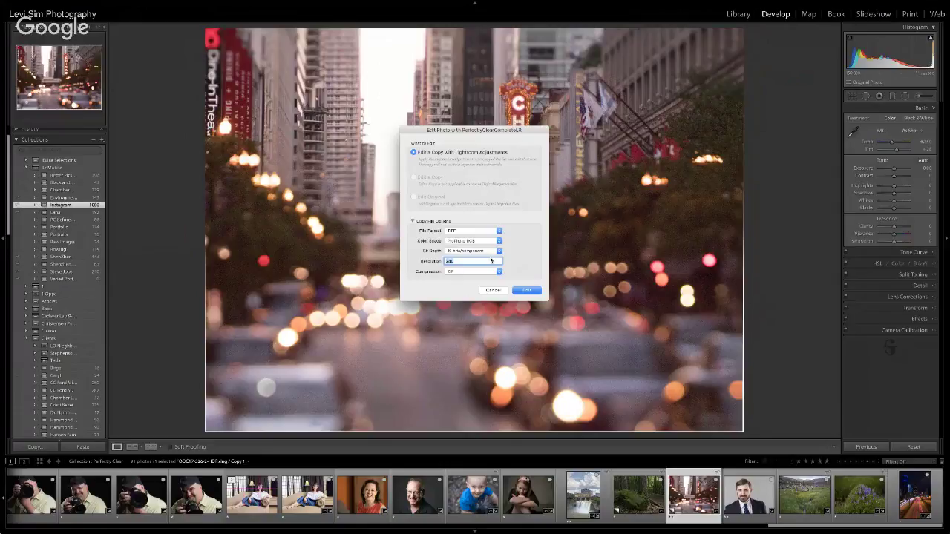
- Set the copy to PSD with ProPhoto RGB and 16 bits/component, and send it to the external editor
{"action": "left_click", "coordinate": [474, 231]}
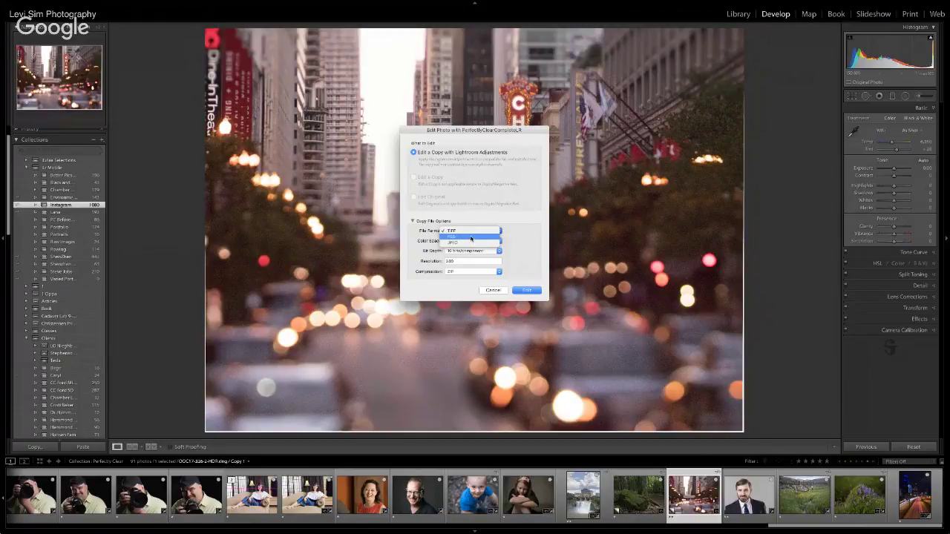
{"action": "left_click", "coordinate": [471, 237]}
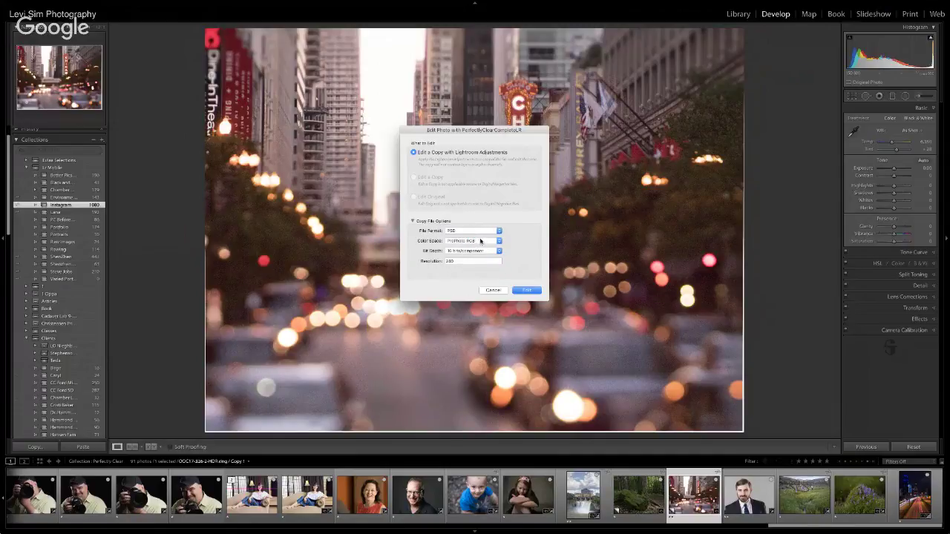
{"action": "left_click", "coordinate": [481, 242]}
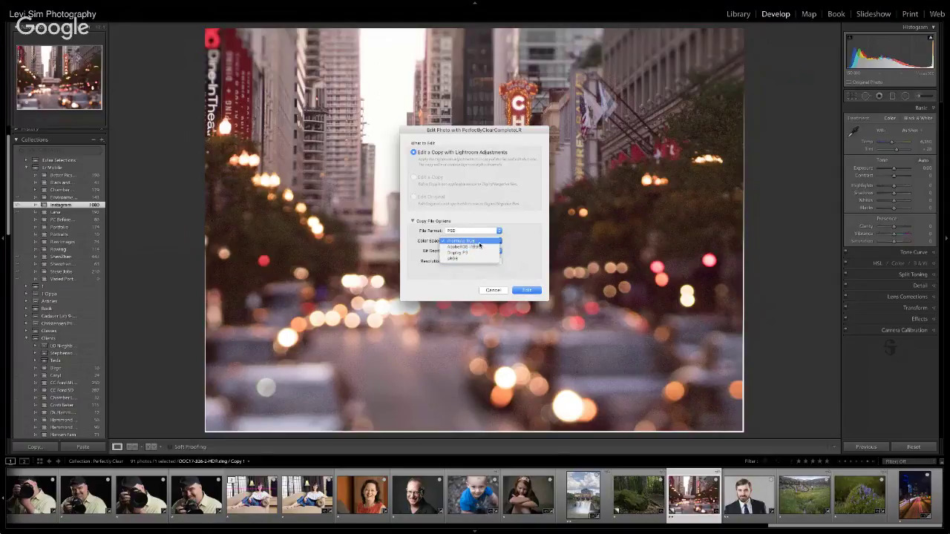
{"action": "left_click", "coordinate": [481, 242]}
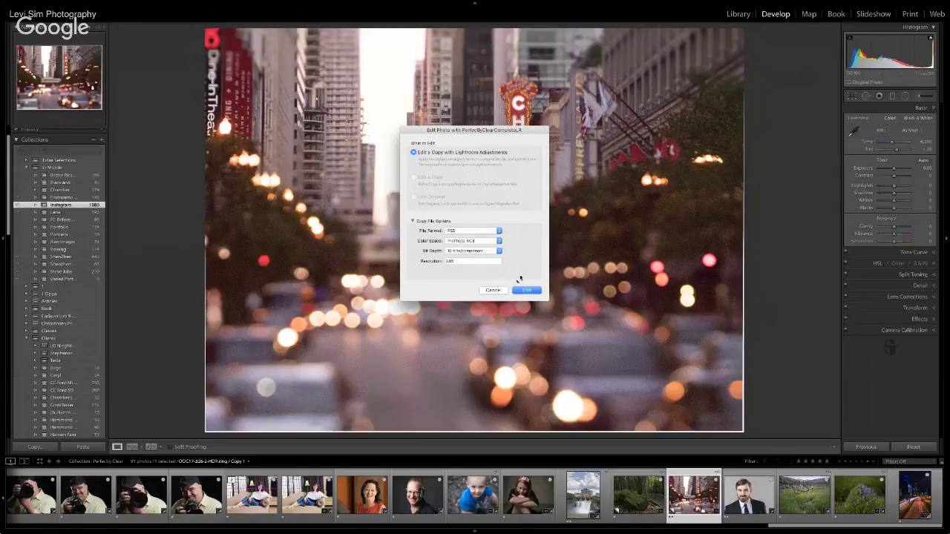
{"action": "left_click", "coordinate": [482, 252]}
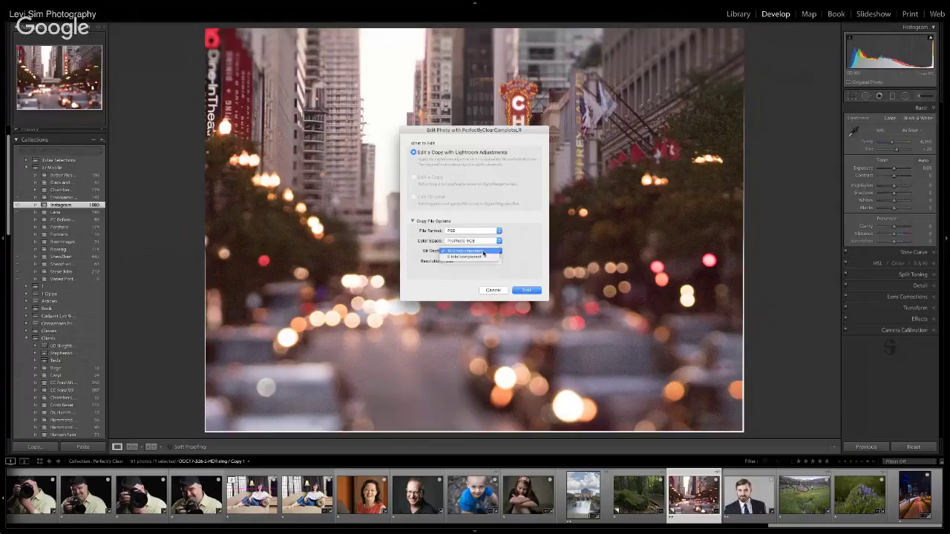
{"action": "left_click", "coordinate": [473, 252]}
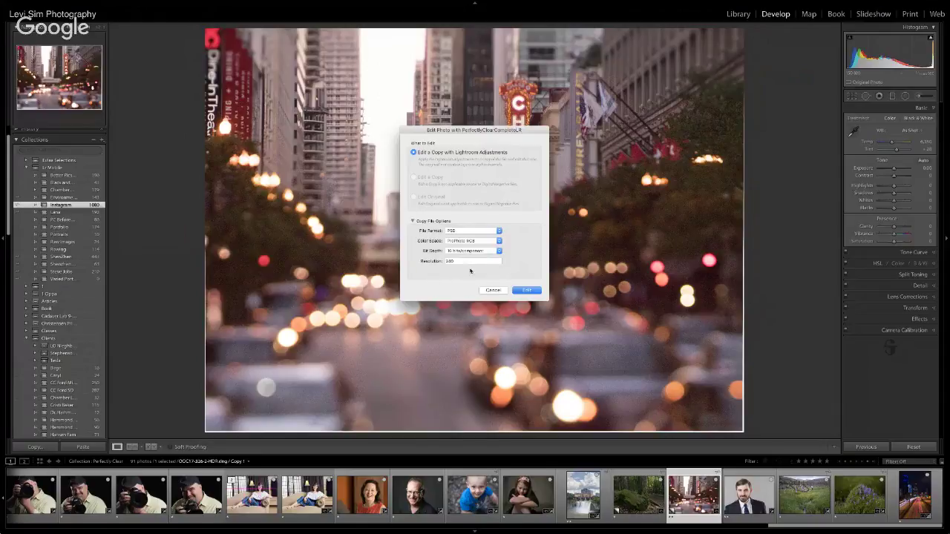
{"action": "left_click", "coordinate": [480, 251]}
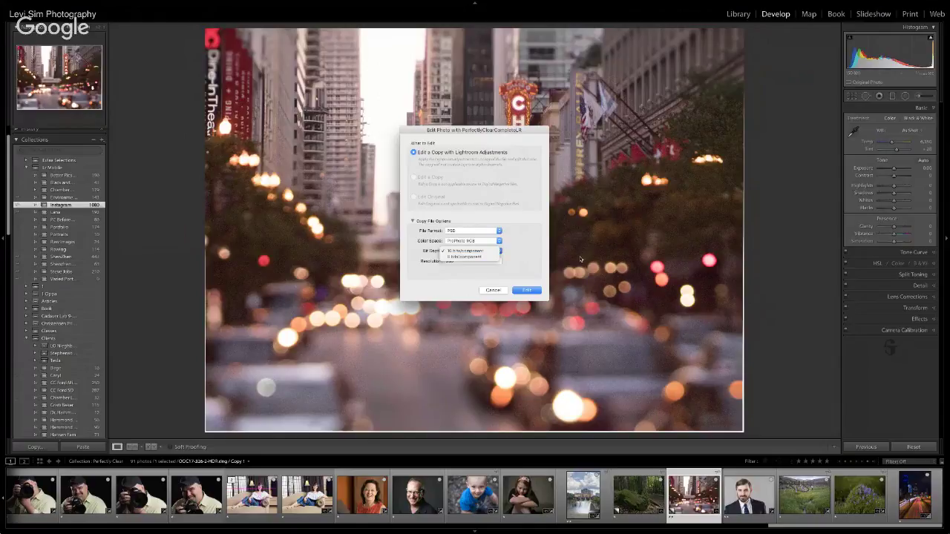
{"action": "left_click", "coordinate": [491, 251]}
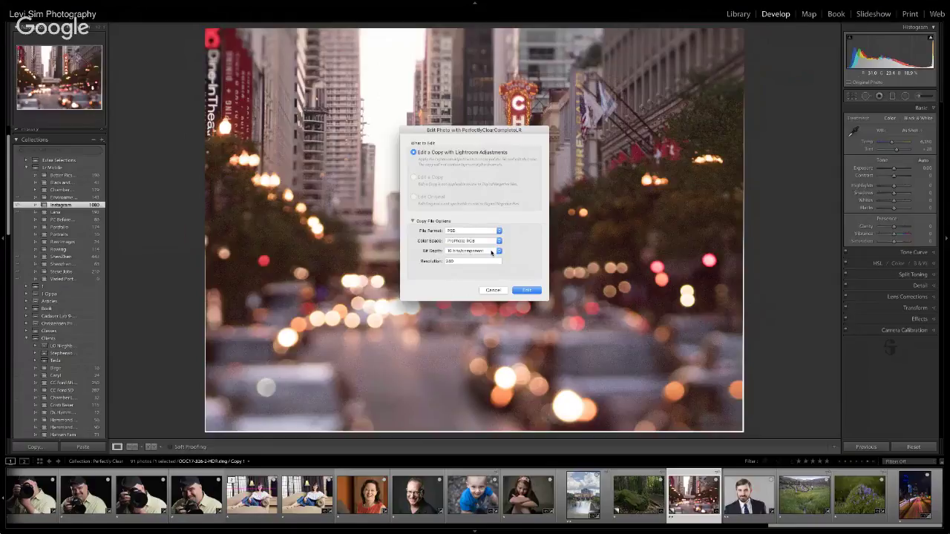
{"action": "left_click", "coordinate": [526, 290]}
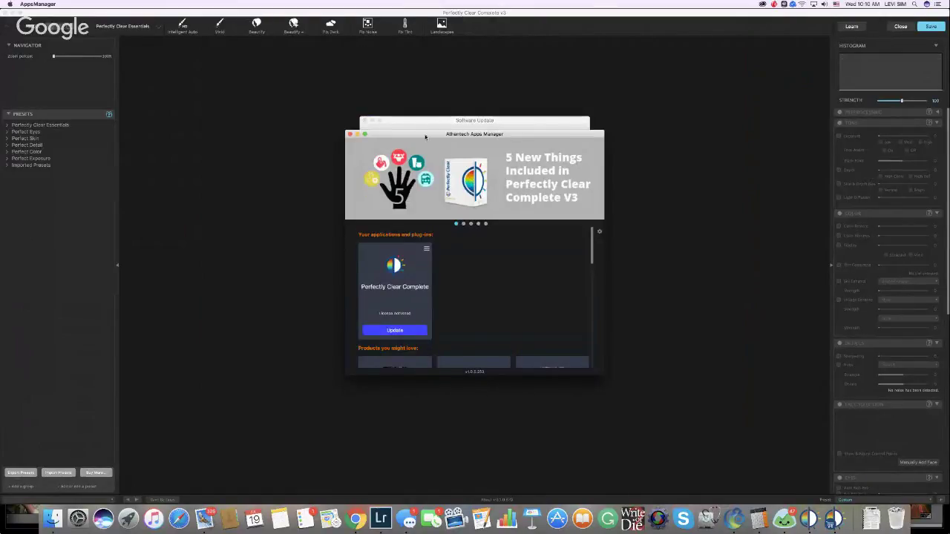
- Postpone the AppsManager software update and close the Athentech Apps Manager window
{"action": "left_click_drag", "start_coordinate": [427, 134], "coordinate": [424, 191]}
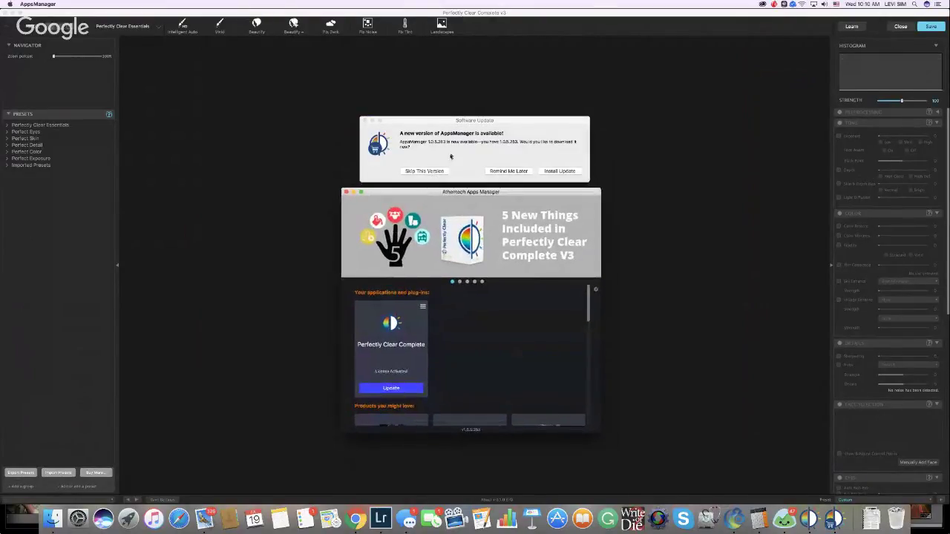
{"action": "left_click_drag", "start_coordinate": [510, 124], "coordinate": [480, 111]}
{"action": "left_click", "coordinate": [507, 161]}
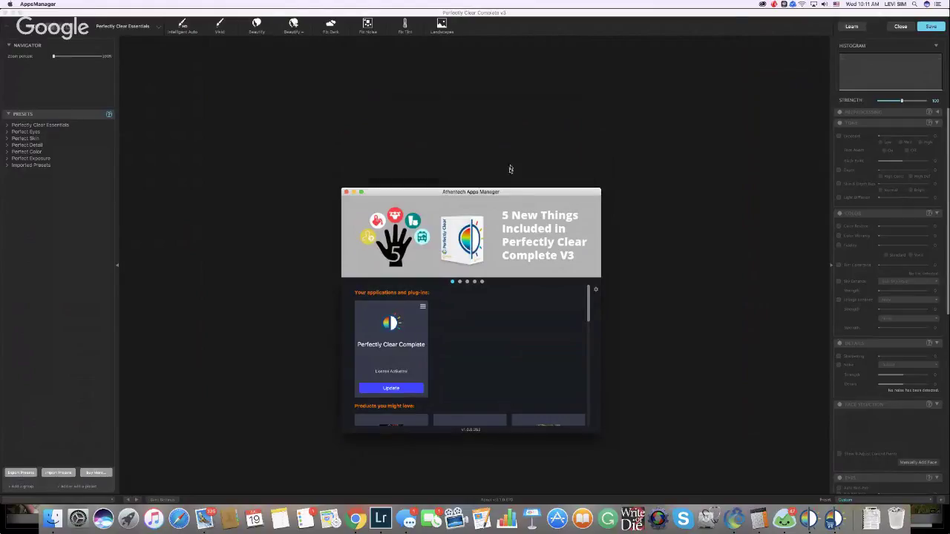
{"action": "left_click_drag", "start_coordinate": [490, 194], "coordinate": [494, 99]}
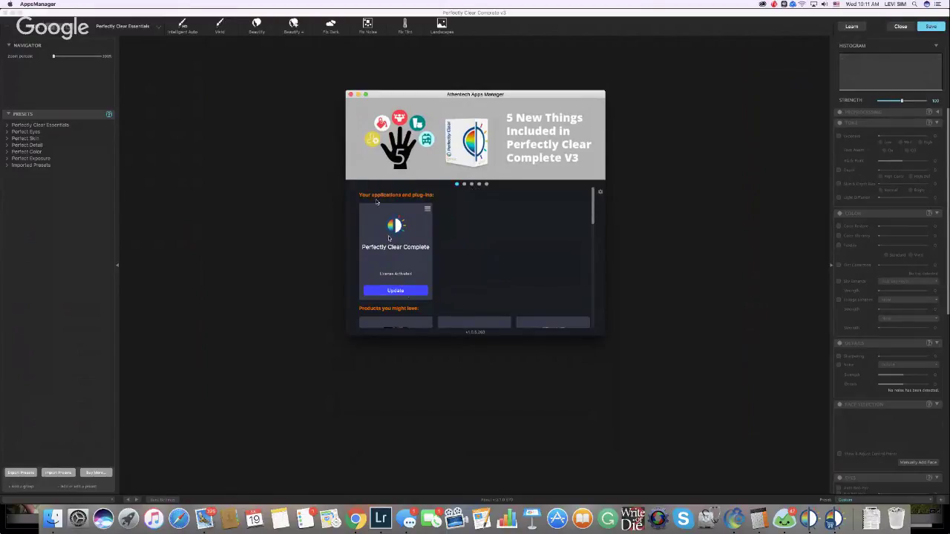
{"action": "left_click", "coordinate": [350, 94]}
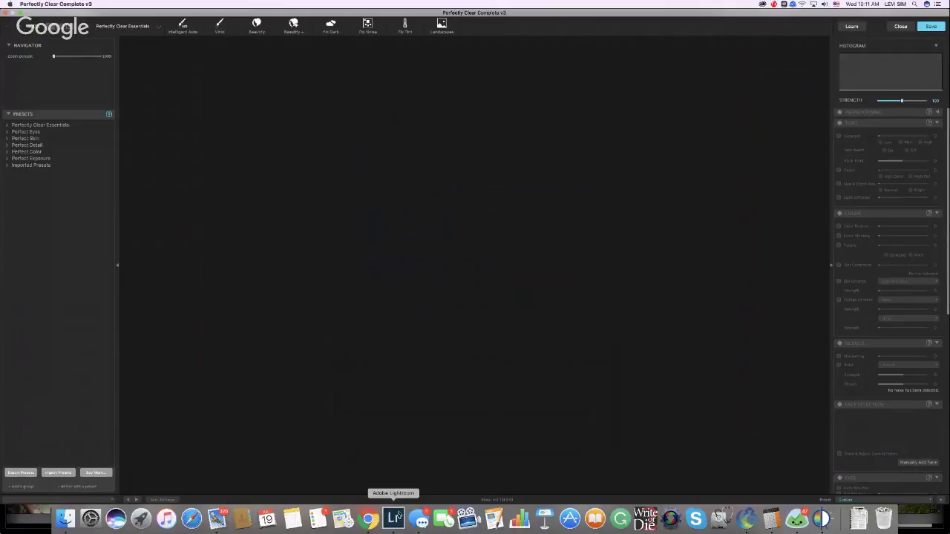
- Close the empty Perfectly Clear Complete window, return to Lightroom and select the PSD copy of the Chicago street photo
{"action": "mouse_move", "coordinate": [736, 11]}
{"action": "left_mouse_down"}
{"action": "mouse_move", "coordinate": [736, 57]}
{"action": "mouse_move", "coordinate": [742, 12]}
{"action": "left_mouse_up"}
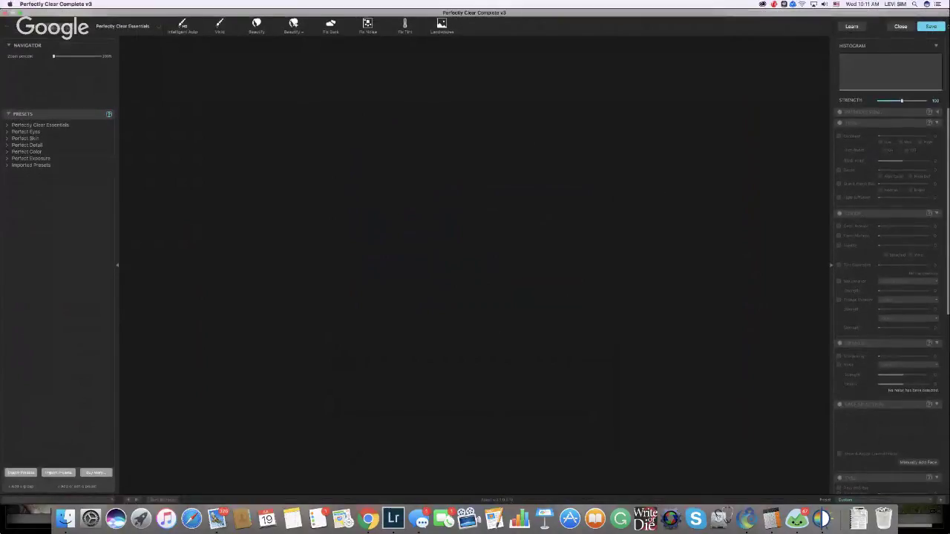
{"action": "left_click", "coordinate": [900, 27]}
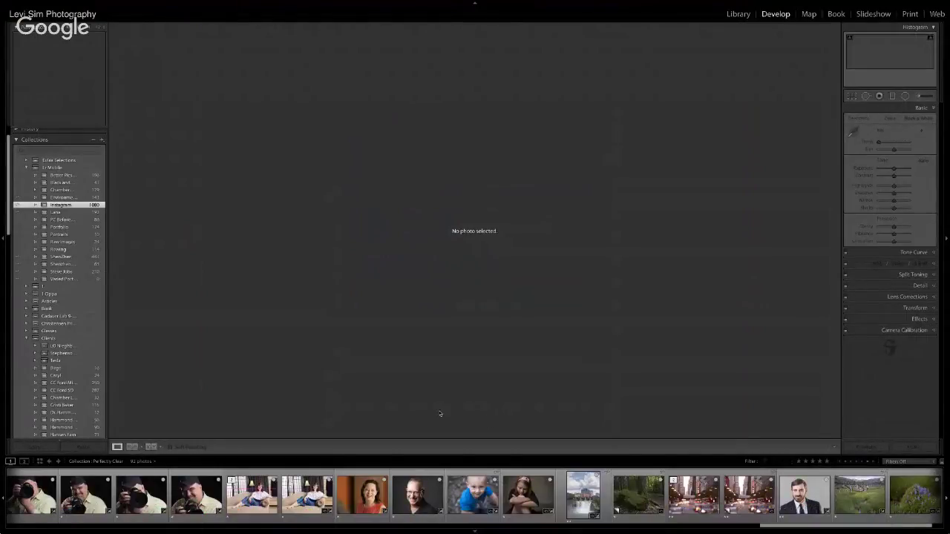
{"action": "key", "text": "super+Tab"}
{"action": "left_click", "coordinate": [301, 265]}
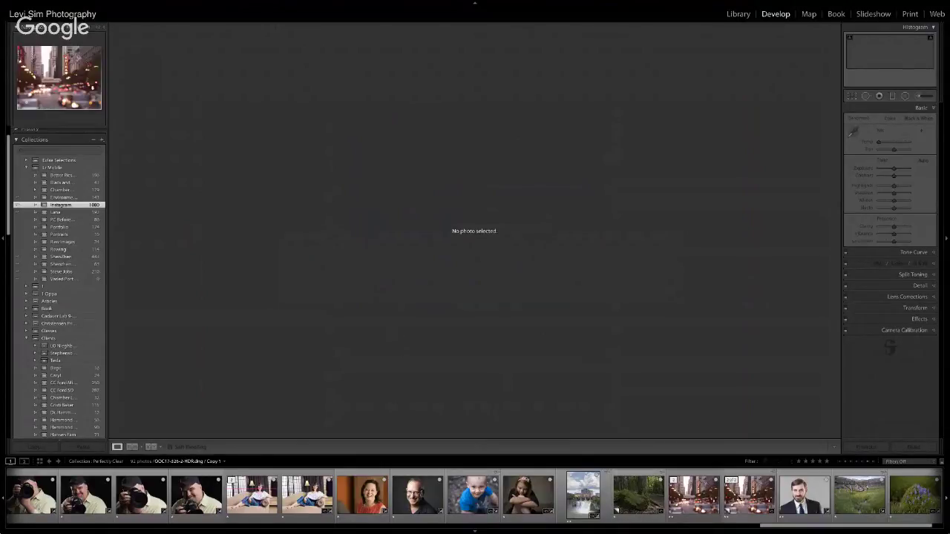
{"action": "left_click", "coordinate": [744, 497]}
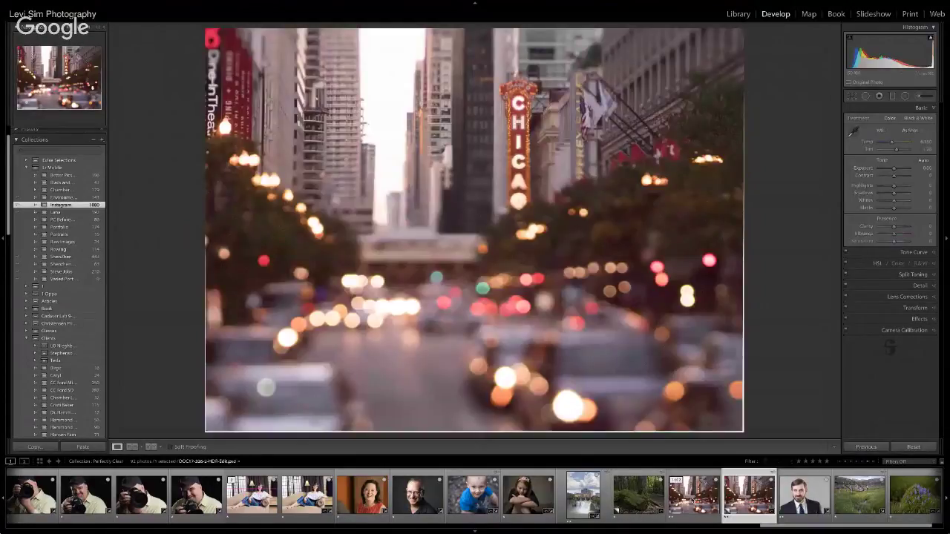
{"action": "left_click", "coordinate": [692, 501]}
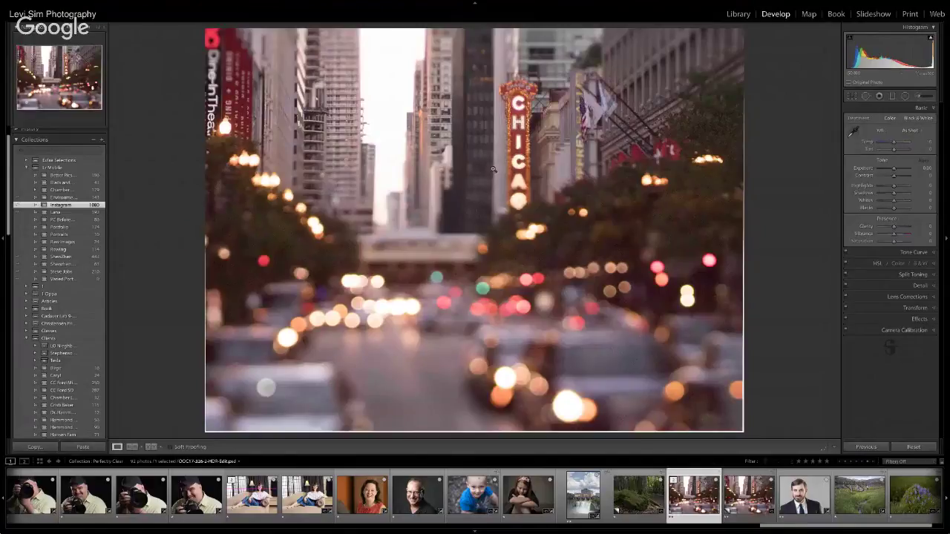
{"action": "right_click", "coordinate": [493, 170]}
{"action": "mouse_move", "coordinate": [541, 232]}
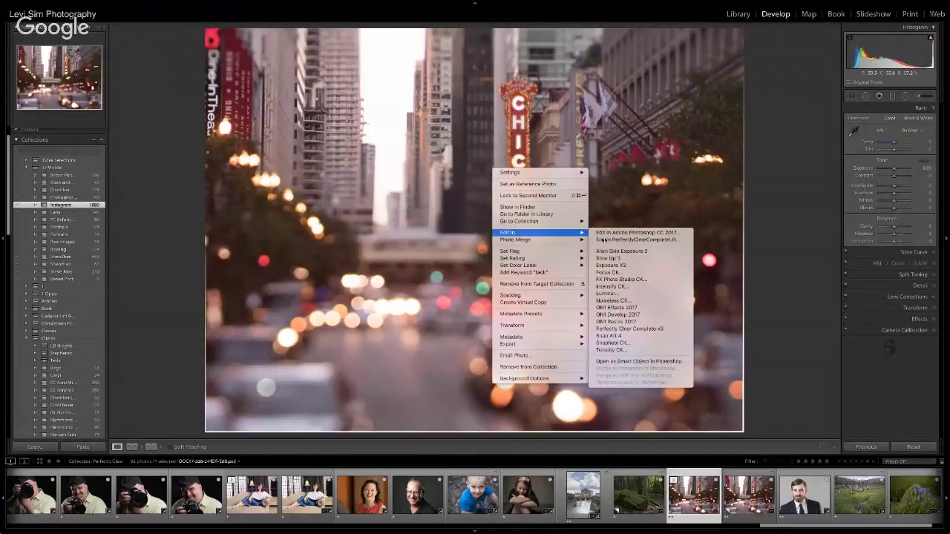
{"action": "left_click", "coordinate": [604, 232]}
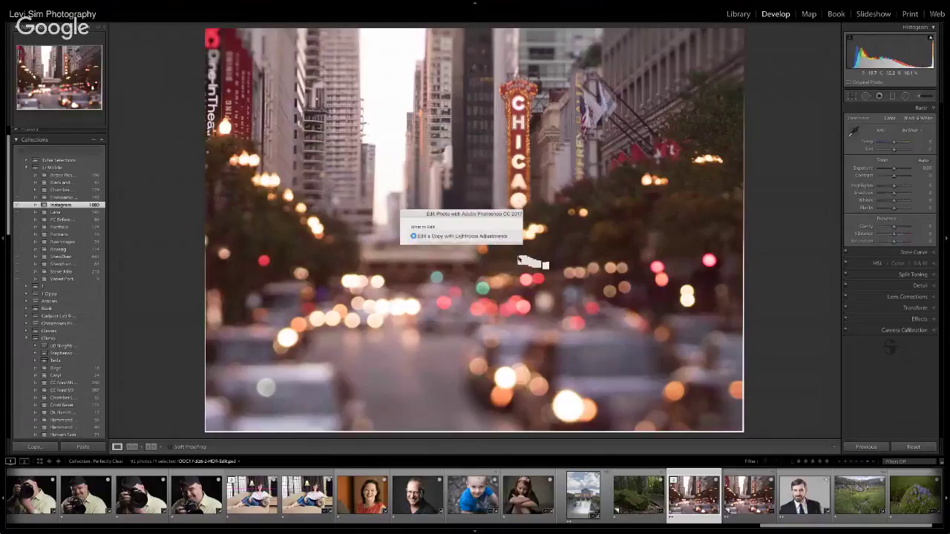
{"action": "left_click", "coordinate": [493, 312]}
- Send the Chicago photo's PSD to PerfectlyClearCompleteLR with the Edit Original option
{"action": "right_click", "coordinate": [472, 166]}
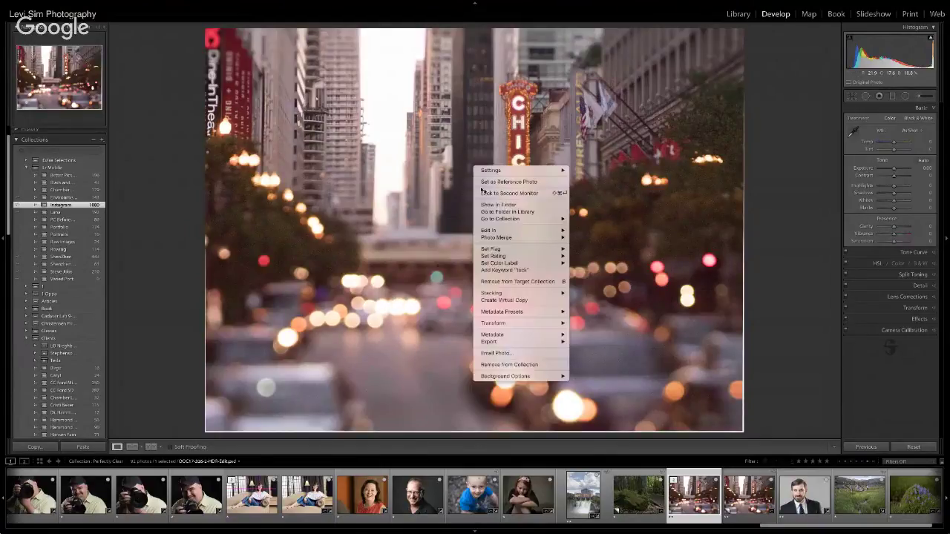
{"action": "mouse_move", "coordinate": [540, 233]}
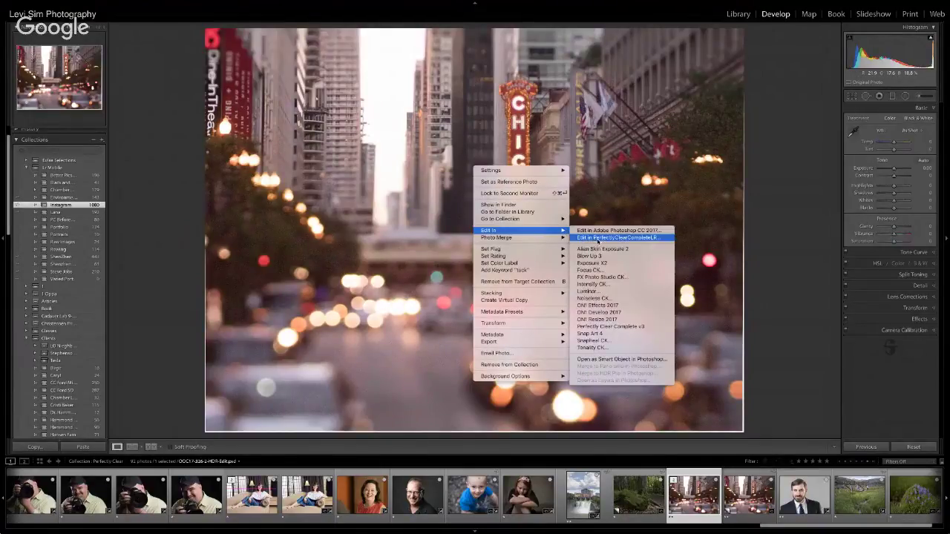
{"action": "left_click", "coordinate": [597, 238]}
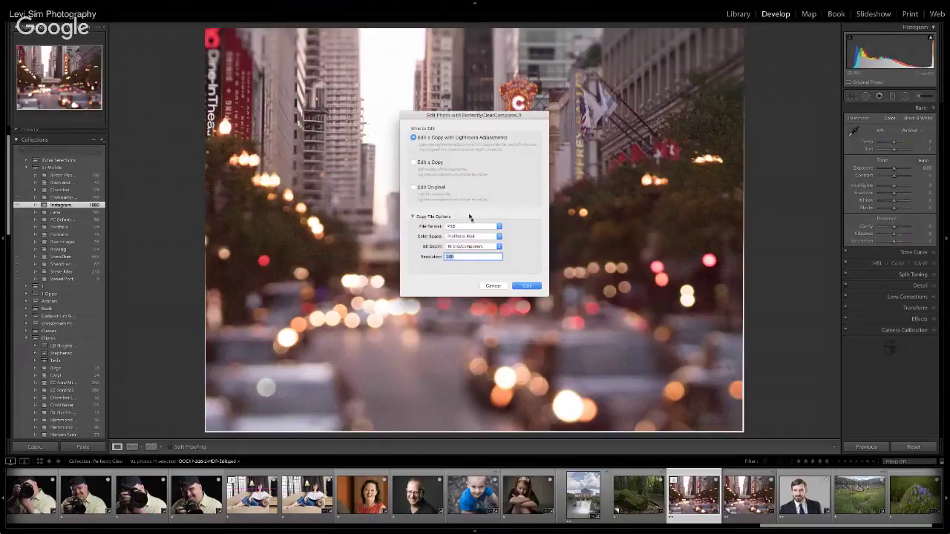
{"action": "left_click", "coordinate": [429, 187]}
{"action": "left_click", "coordinate": [526, 286]}
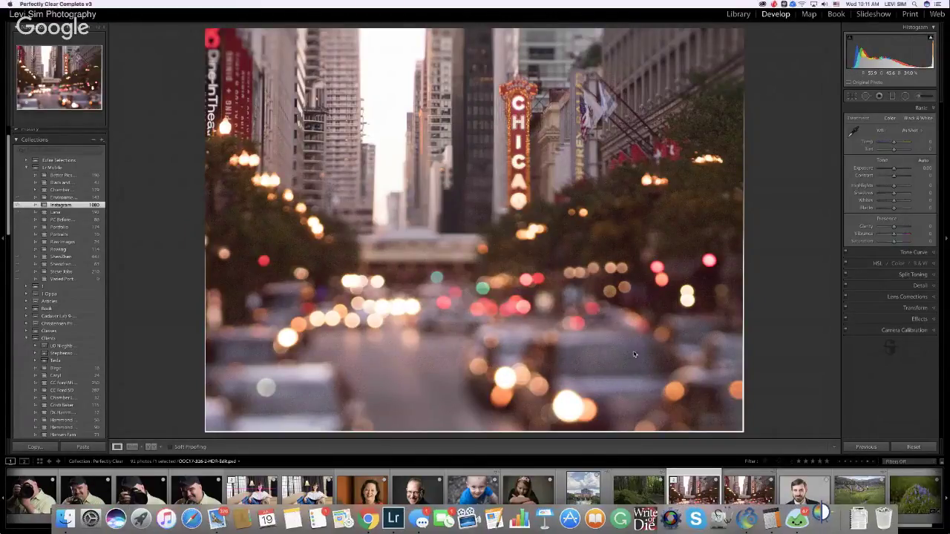
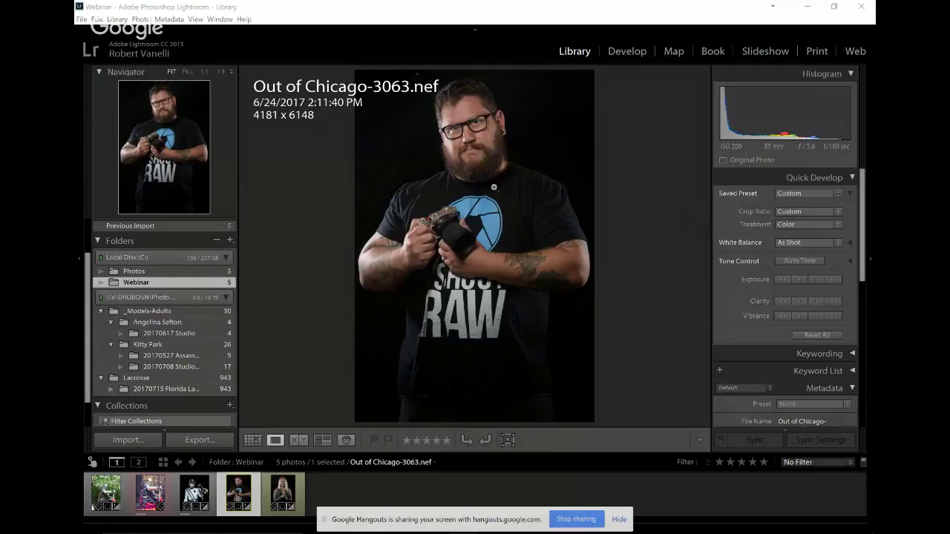
- Apply the Sports Gritty user preset to the portrait of the bearded man in Develop and view it full screen
{"action": "left_click", "coordinate": [453, 217]}
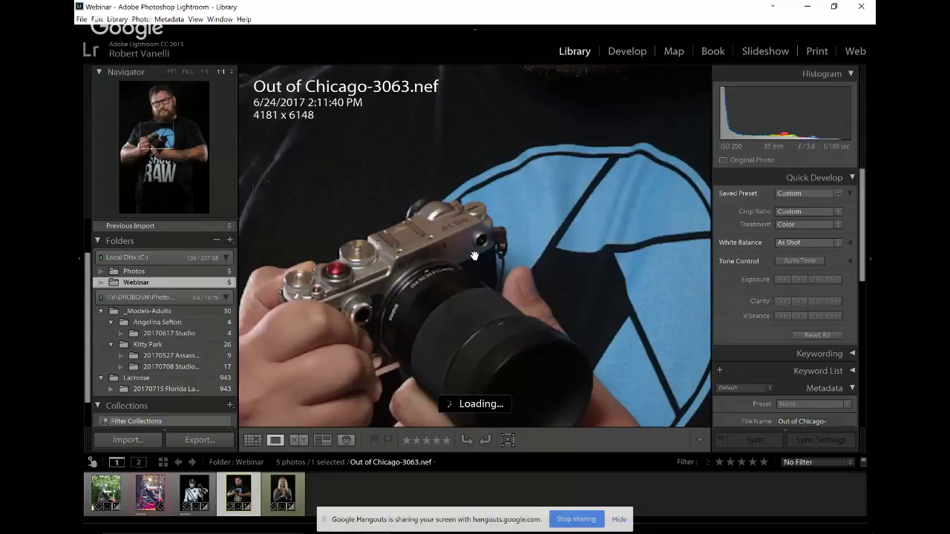
{"action": "left_click", "coordinate": [473, 256]}
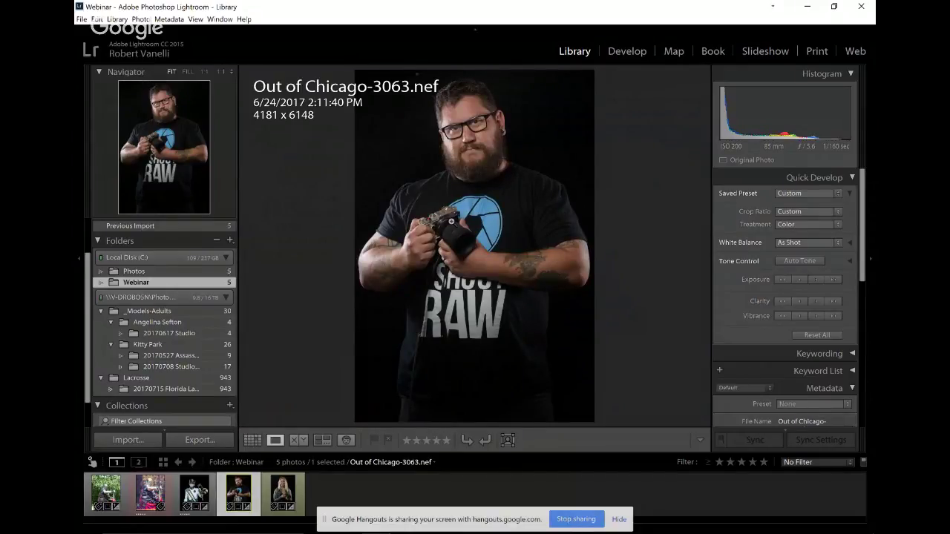
{"action": "left_click", "coordinate": [625, 54]}
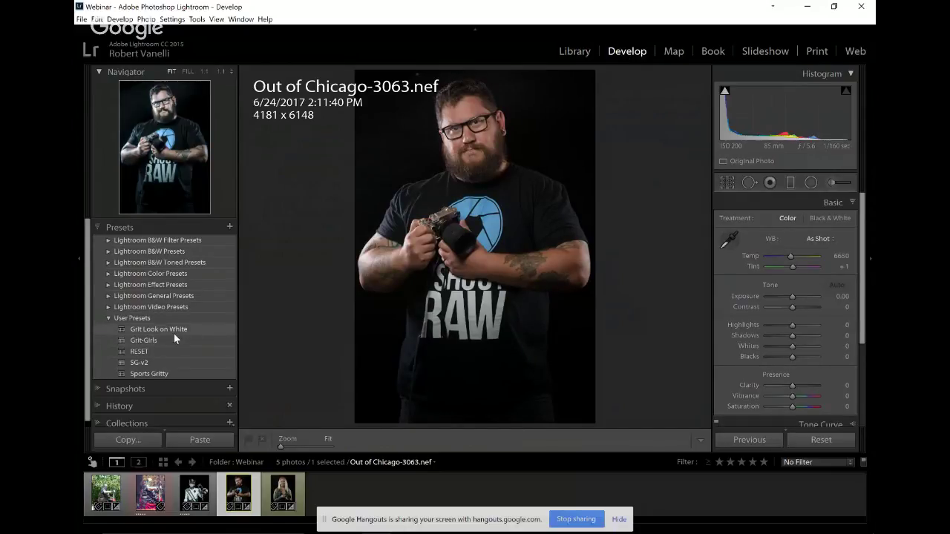
{"action": "left_click", "coordinate": [154, 376]}
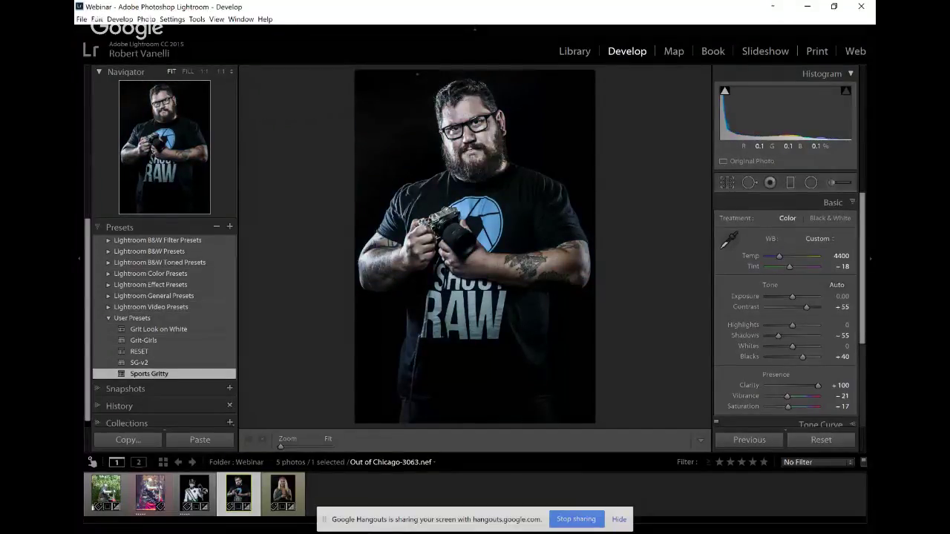
{"action": "key", "text": "f"}
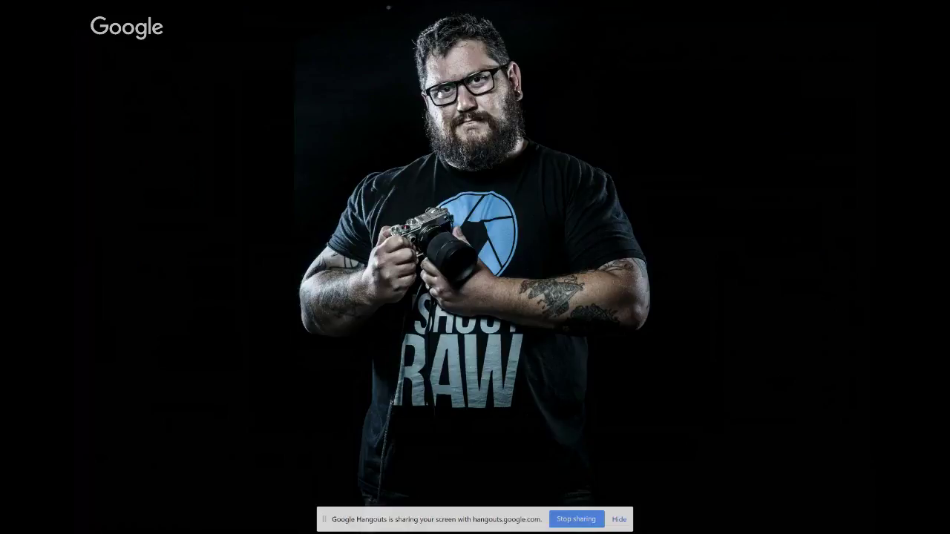
- Leave the full-screen view and undo the Sports Gritty preset on the bearded man's portrait
{"action": "key", "text": "f"}
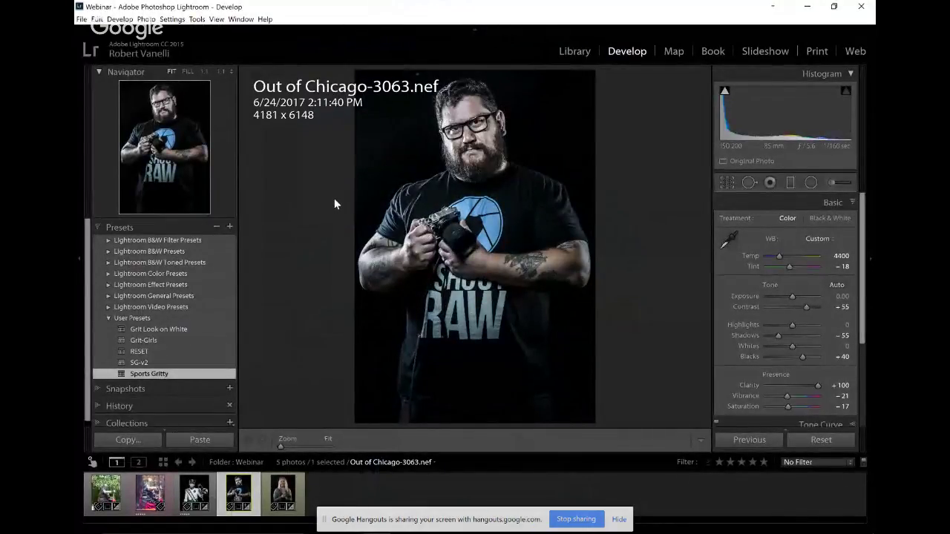
{"action": "right_click", "coordinate": [469, 212]}
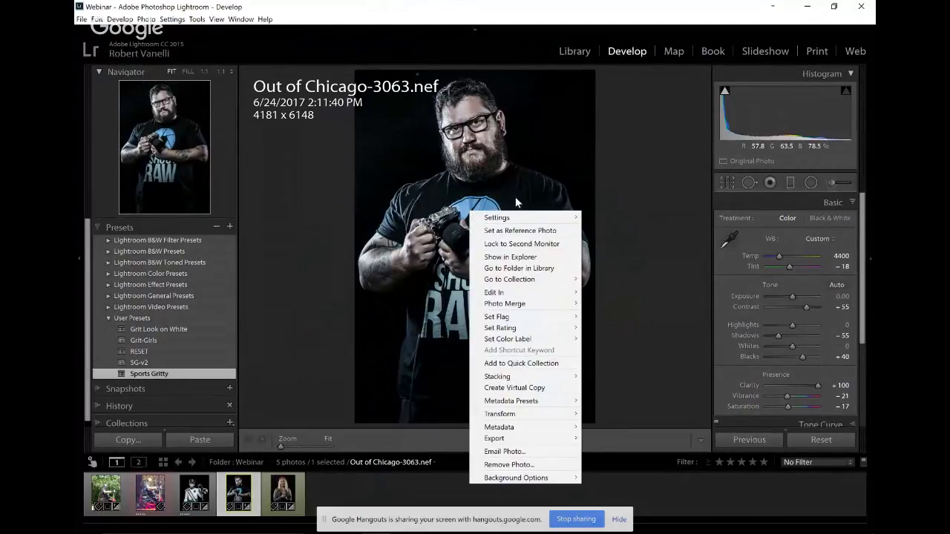
{"action": "left_click", "coordinate": [643, 201]}
{"action": "key", "text": "ctrl+z"}
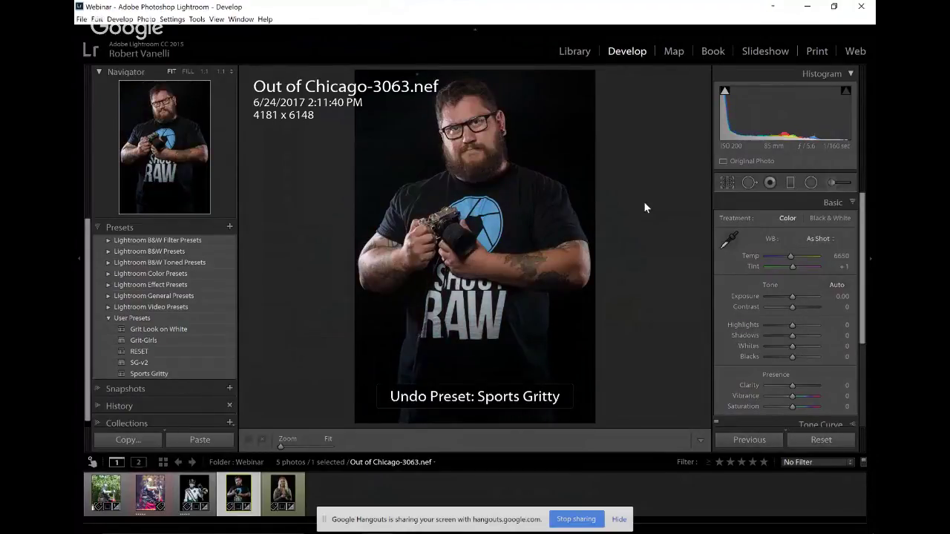
- Send the raw portrait from Lightroom to Adobe Photoshop CC 2017 for editing
{"action": "right_click", "coordinate": [486, 162]}
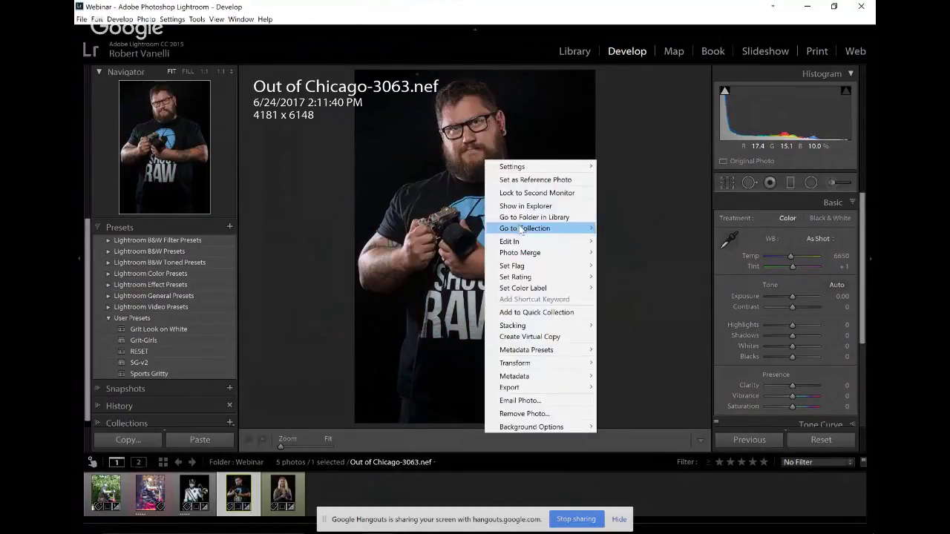
{"action": "mouse_move", "coordinate": [514, 242]}
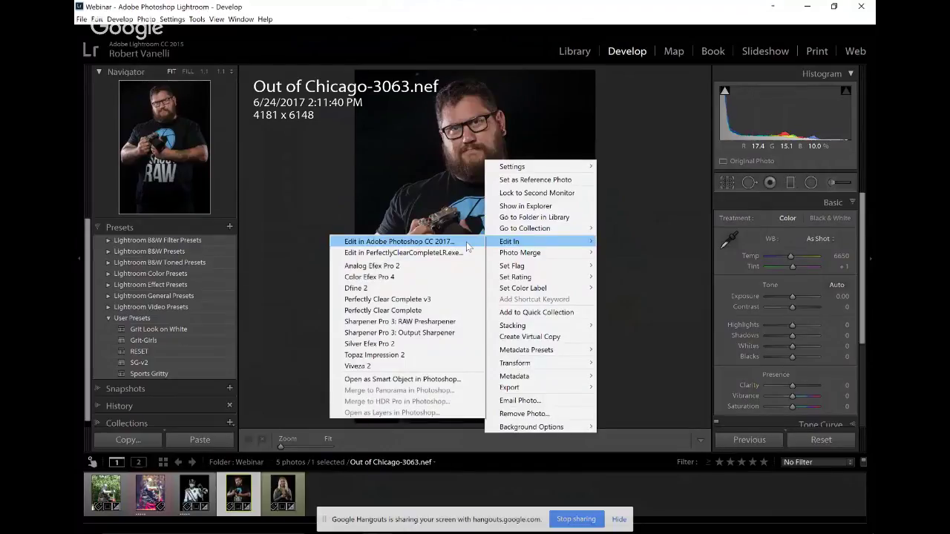
{"action": "left_click", "coordinate": [468, 244]}
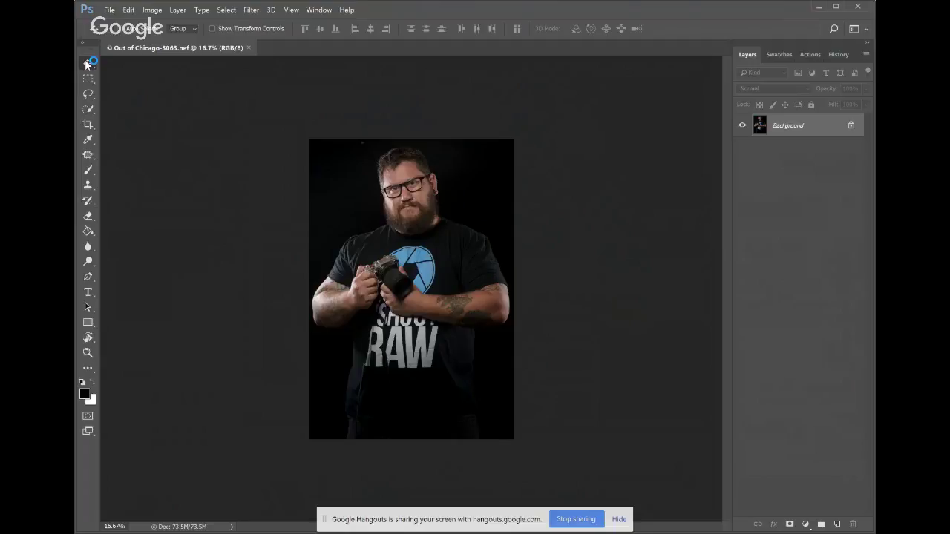
- Open the portrait in the Perfectly Clear Complete v3 filter from Athentech Imaging
{"action": "left_click", "coordinate": [250, 10]}
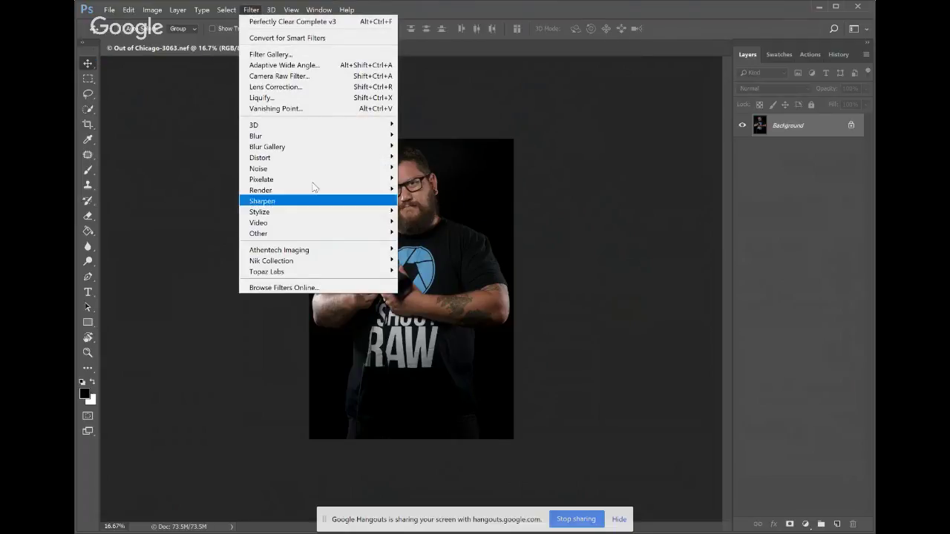
{"action": "mouse_move", "coordinate": [317, 252]}
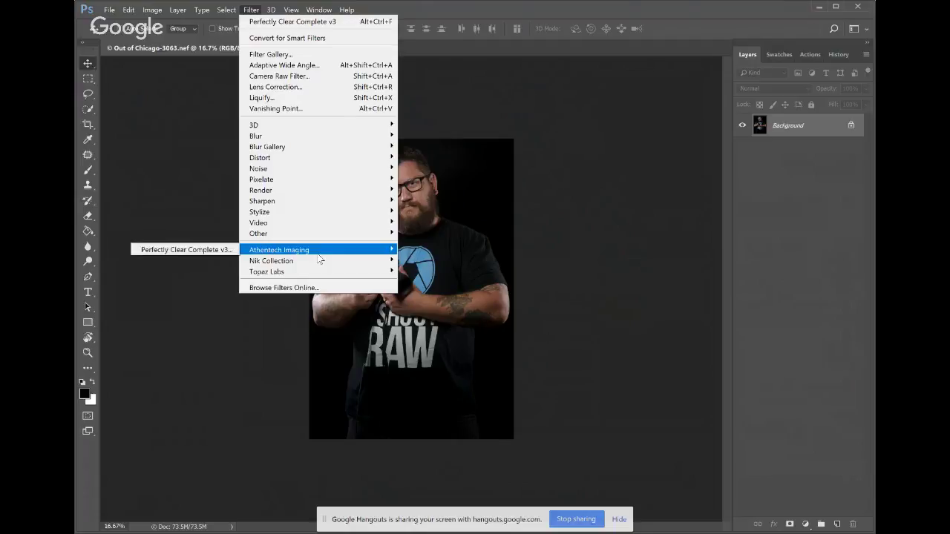
{"action": "left_click", "coordinate": [201, 250]}
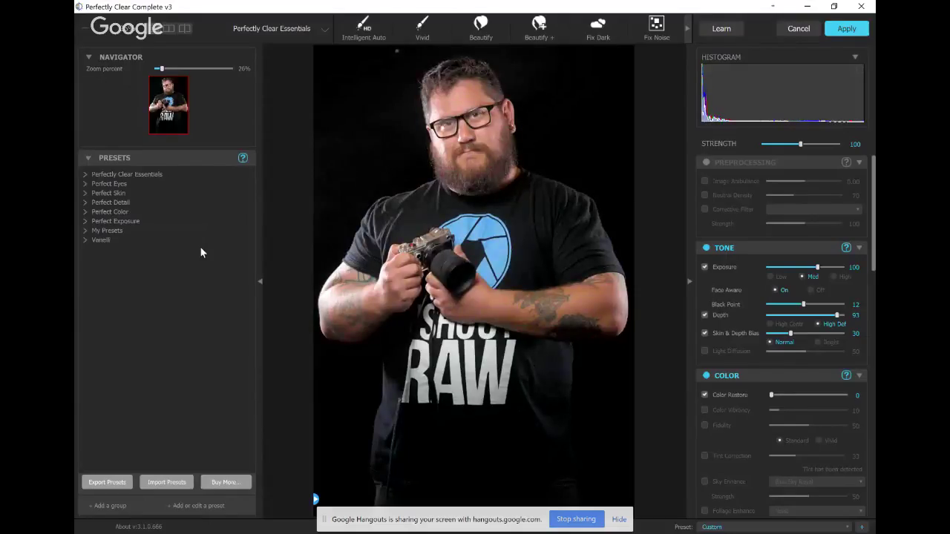
- Try the Intelligent Auto preset on the portrait and compare it with the original image
{"action": "left_click", "coordinate": [365, 39]}
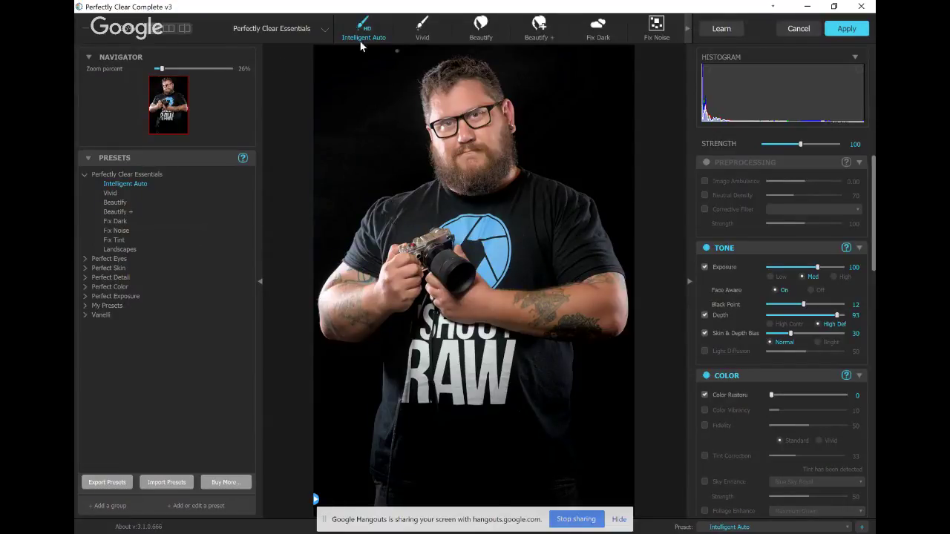
{"action": "left_click", "coordinate": [461, 130]}
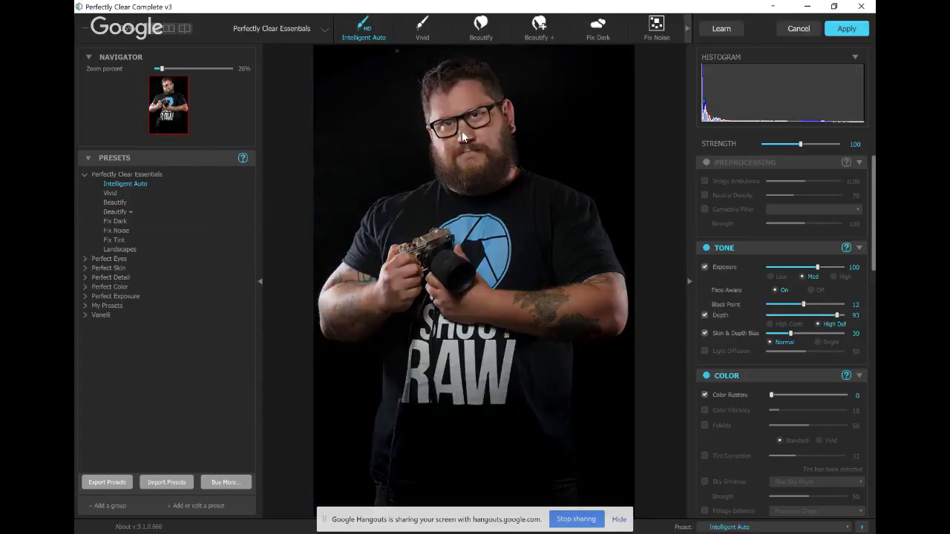
{"action": "left_click", "coordinate": [461, 130]}
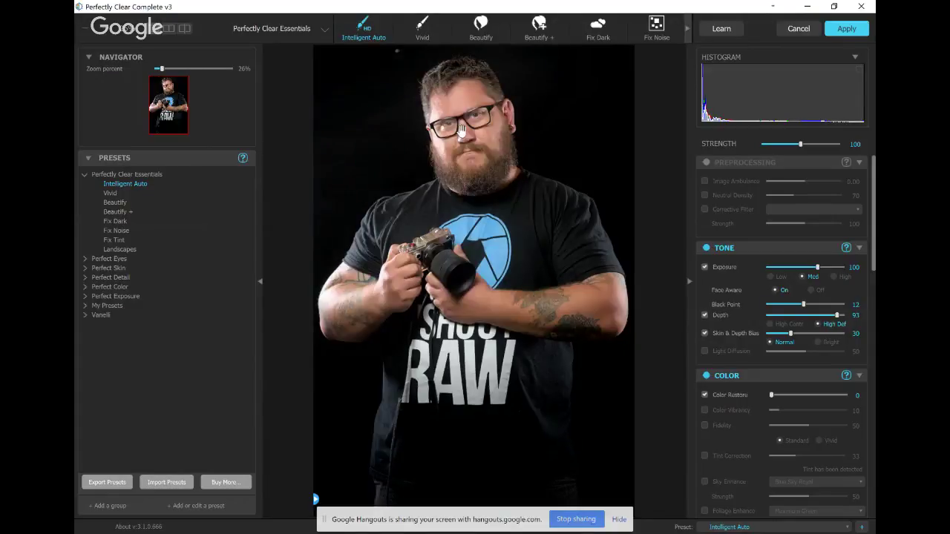
{"action": "left_click", "coordinate": [462, 131]}
- Apply the Beautify preset to the portrait and inspect the man's face up close
{"action": "left_click", "coordinate": [481, 25]}
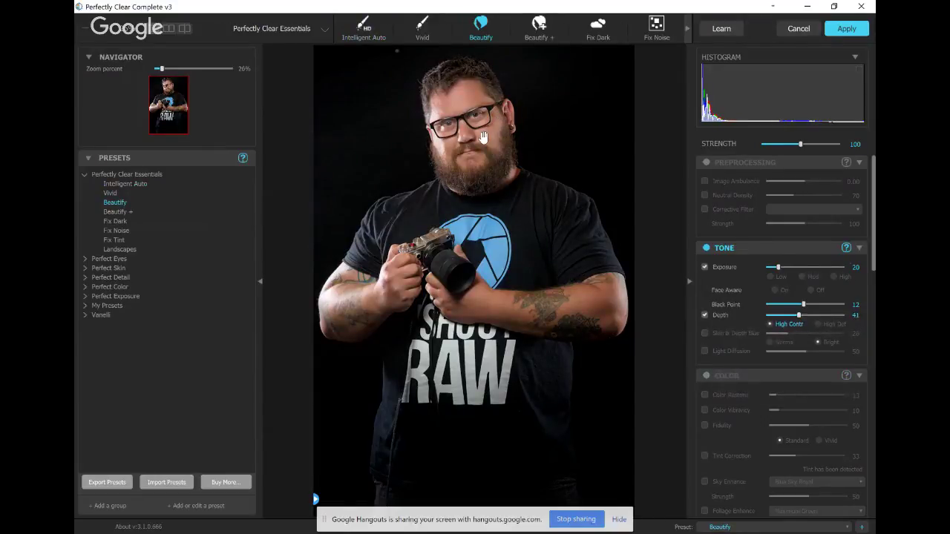
{"action": "scroll", "coordinate": [482, 138], "scroll_direction": "up", "scroll_amount": 2}
{"action": "scroll", "coordinate": [482, 137], "scroll_direction": "up", "scroll_amount": 3}
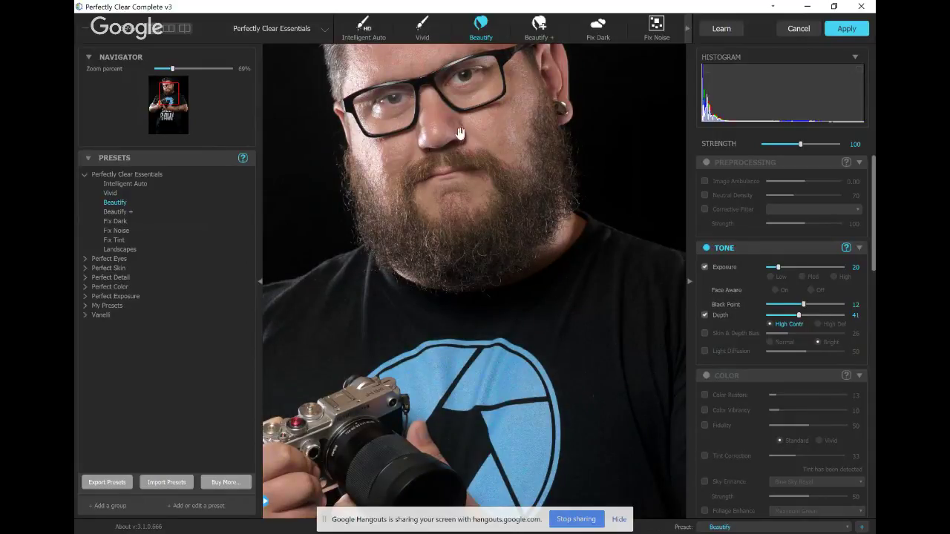
{"action": "mouse_move", "coordinate": [479, 40]}
- Turn off Auto Red-Eye in the eye corrections
{"action": "scroll", "coordinate": [873, 245], "scroll_direction": "down", "scroll_amount": 3}
{"action": "scroll", "coordinate": [786, 338], "scroll_direction": "down", "scroll_amount": 3}
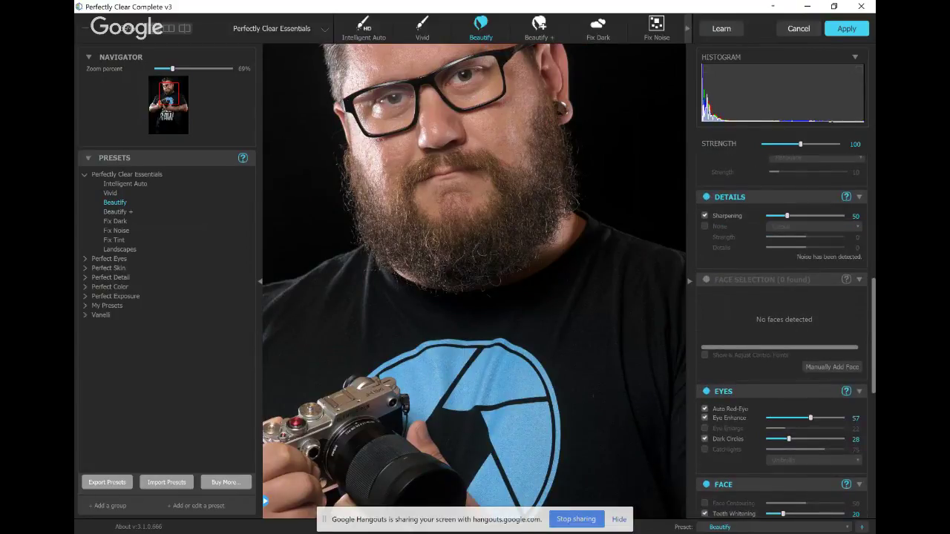
{"action": "left_click", "coordinate": [704, 409]}
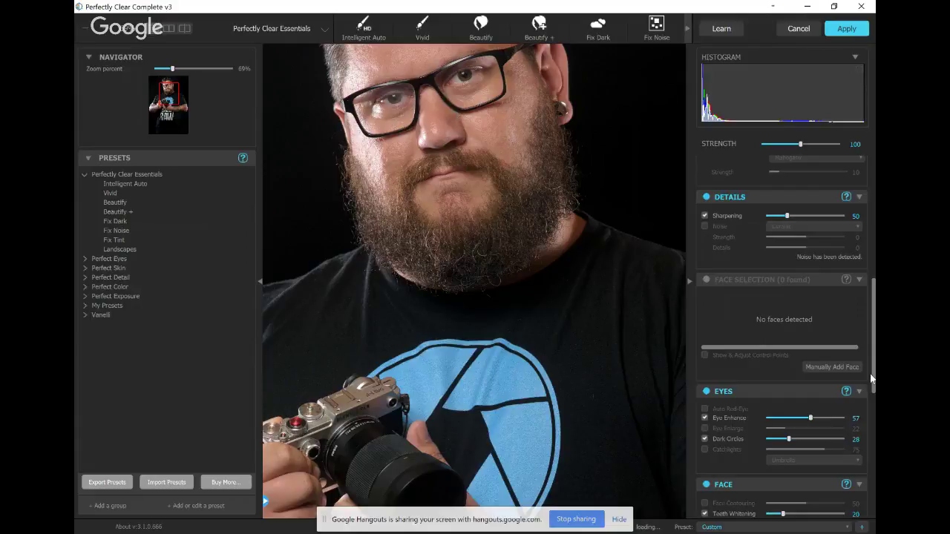
- Manually add the undetected face by marking the left eye and the right eye, and apply the selection
{"action": "left_click_drag", "start_coordinate": [868, 357], "coordinate": [871, 434]}
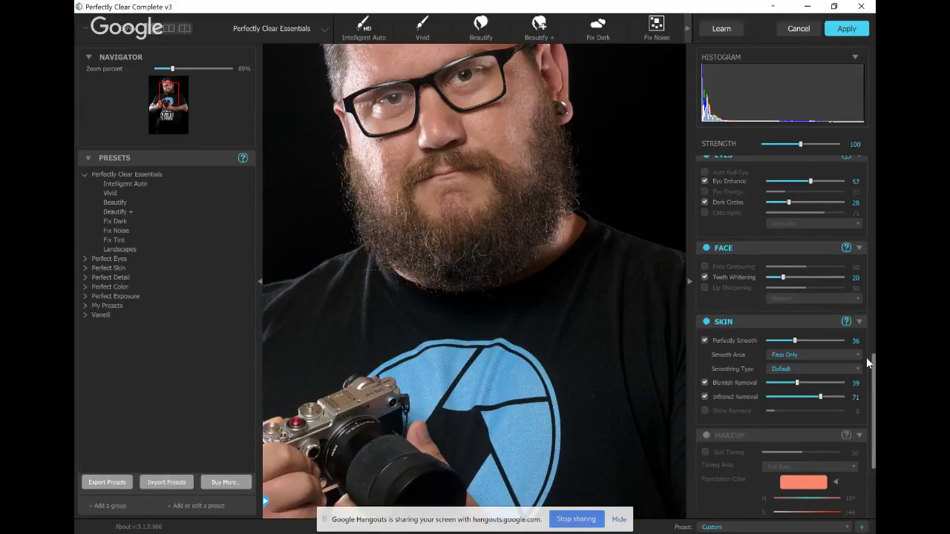
{"action": "left_click_drag", "start_coordinate": [873, 363], "coordinate": [874, 314]}
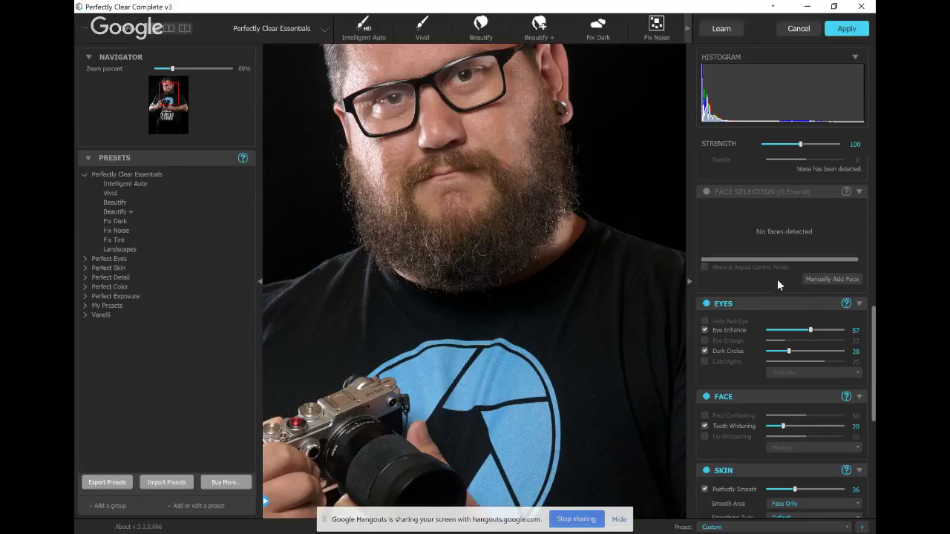
{"action": "left_click", "coordinate": [811, 279]}
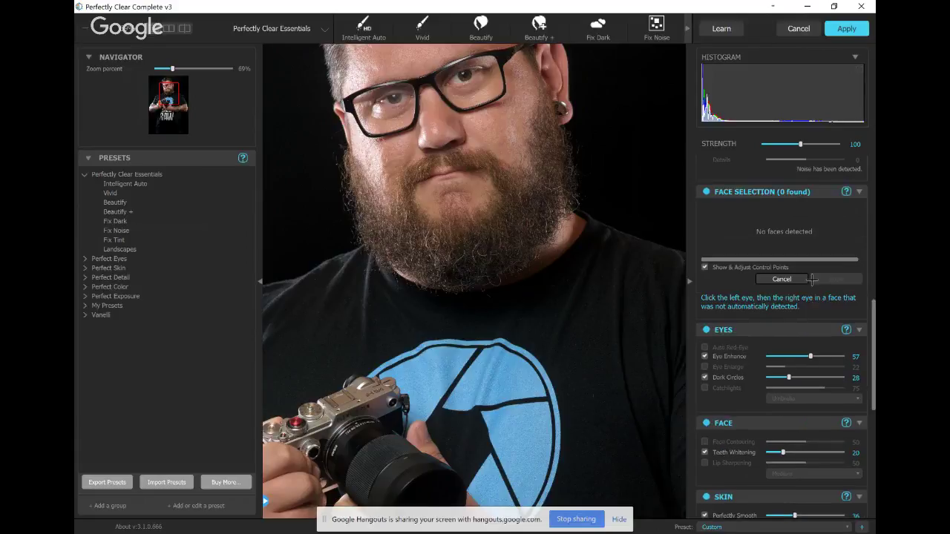
{"action": "left_click", "coordinate": [395, 97]}
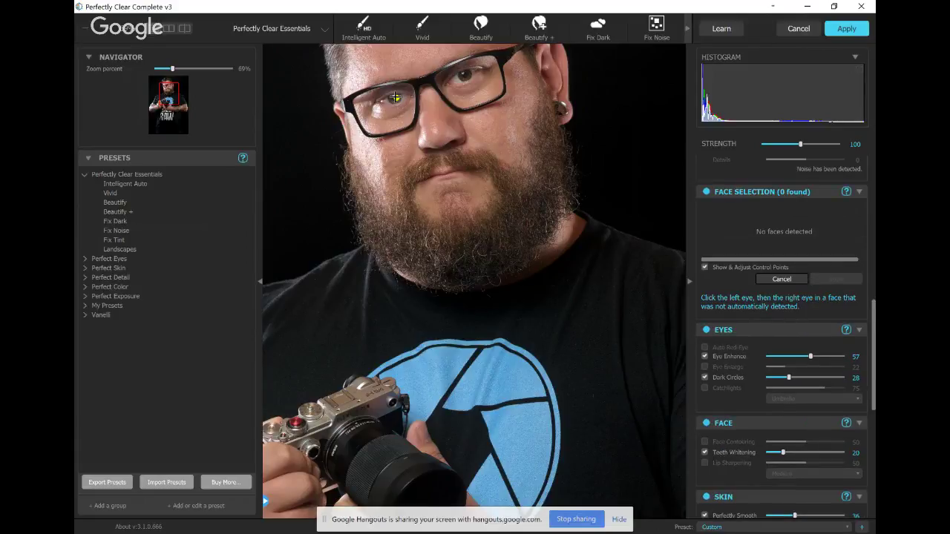
{"action": "left_click", "coordinate": [464, 75]}
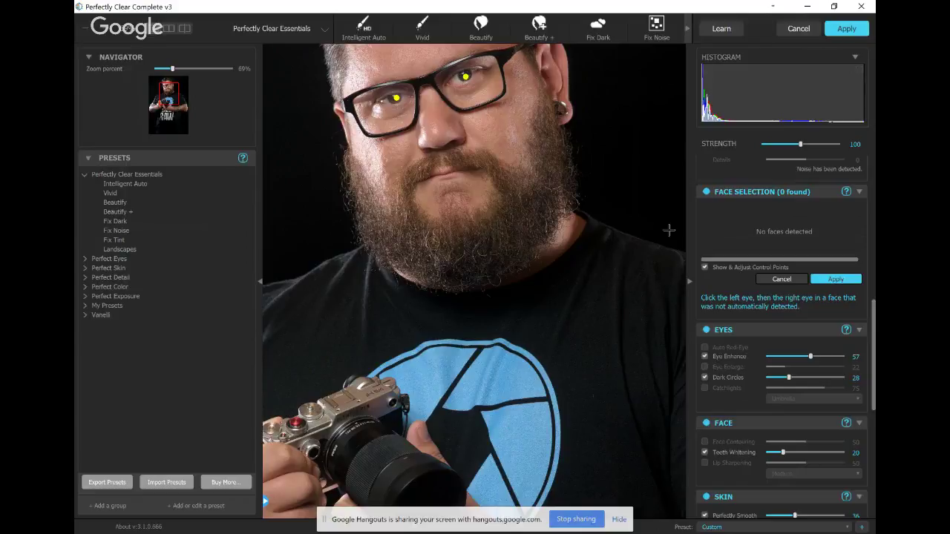
{"action": "left_click", "coordinate": [830, 282]}
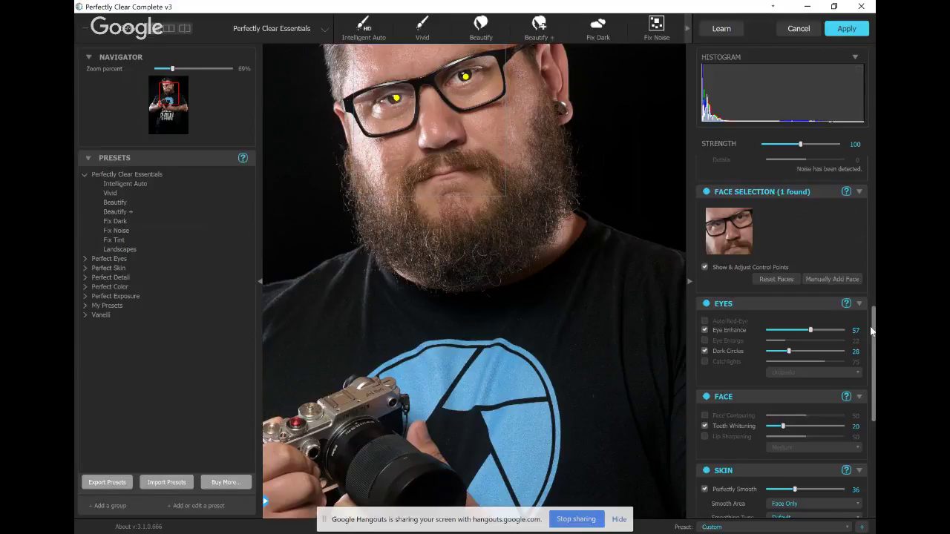
- Reduce the Perfectly Smooth skin strength and hide the face control points
{"action": "scroll", "coordinate": [786, 338], "scroll_direction": "down", "scroll_amount": 5}
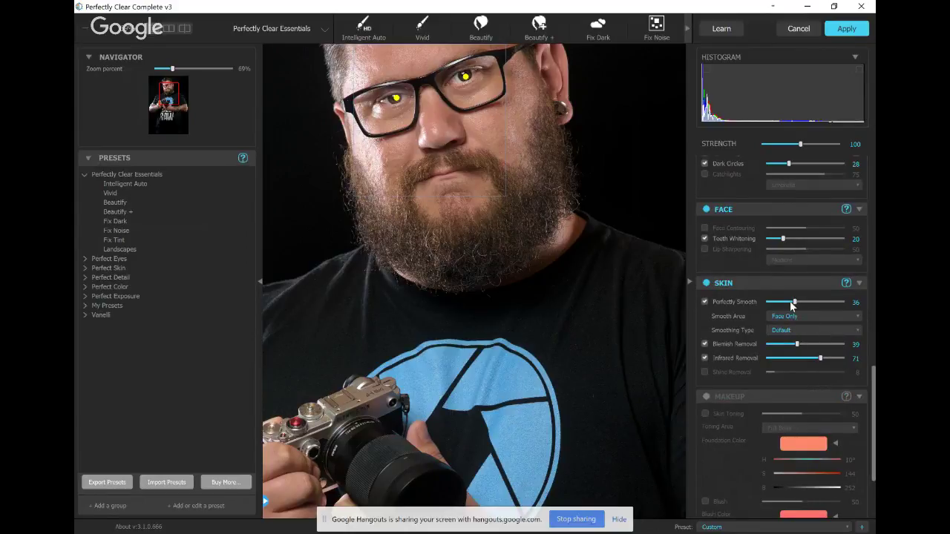
{"action": "left_click_drag", "start_coordinate": [793, 302], "coordinate": [776, 302]}
{"action": "scroll", "coordinate": [794, 368], "scroll_direction": "up", "scroll_amount": 5}
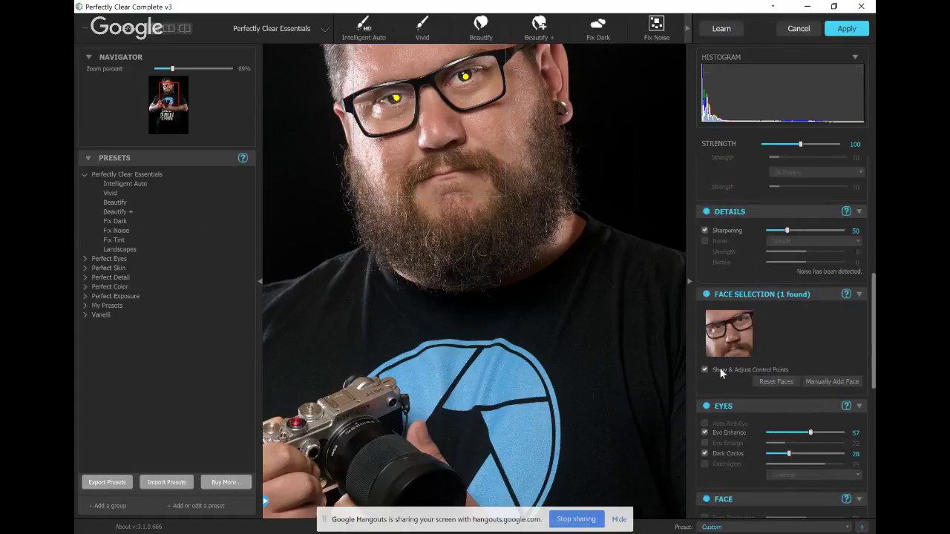
{"action": "left_click", "coordinate": [719, 370]}
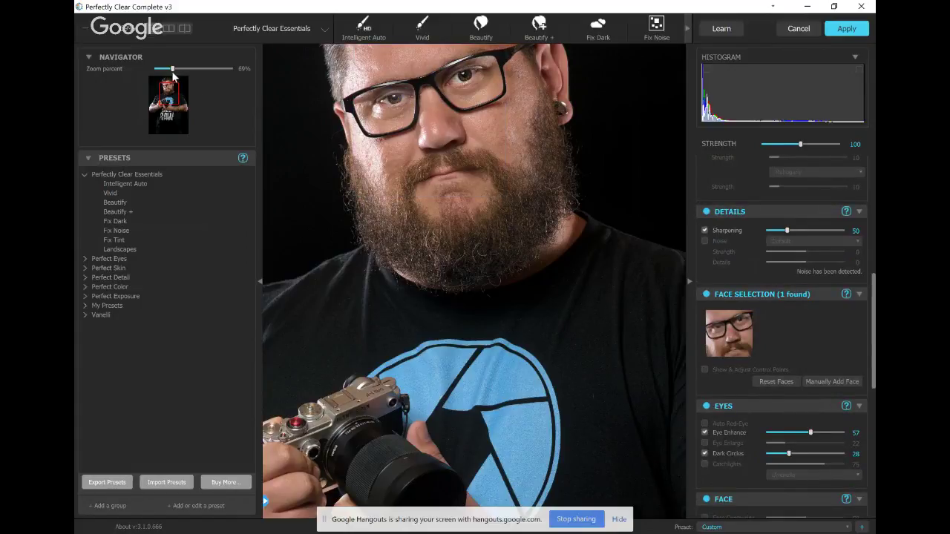
- Compare the retouched portrait with the original at a wider view and list the presets stored under My Presets
{"action": "left_click_drag", "start_coordinate": [172, 69], "coordinate": [167, 69]}
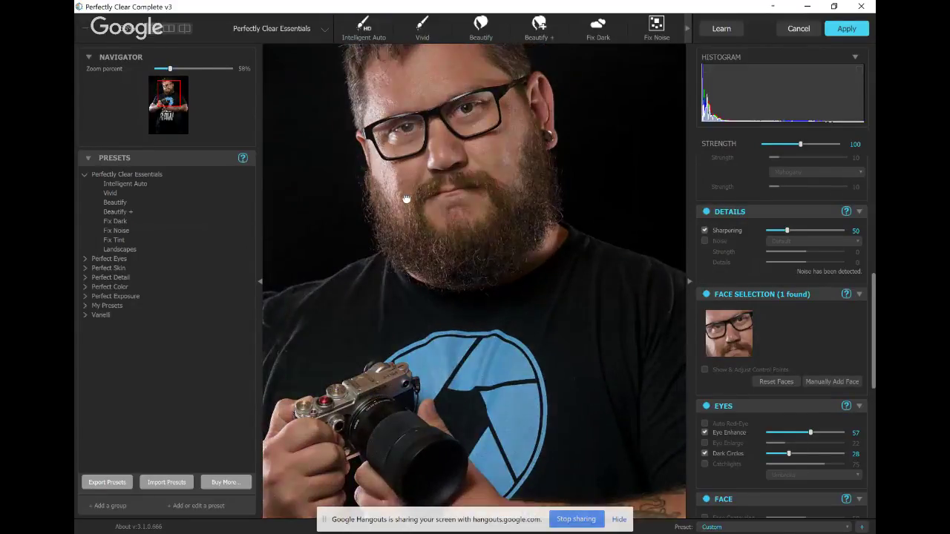
{"action": "left_click", "coordinate": [406, 198]}
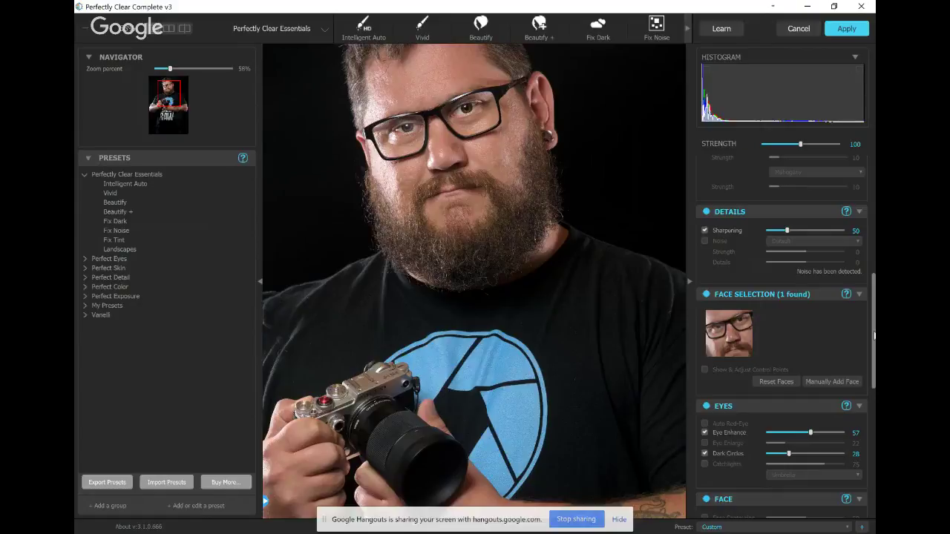
{"action": "scroll", "coordinate": [874, 336], "scroll_direction": "up", "scroll_amount": 2}
{"action": "scroll", "coordinate": [868, 336], "scroll_direction": "up", "scroll_amount": 10}
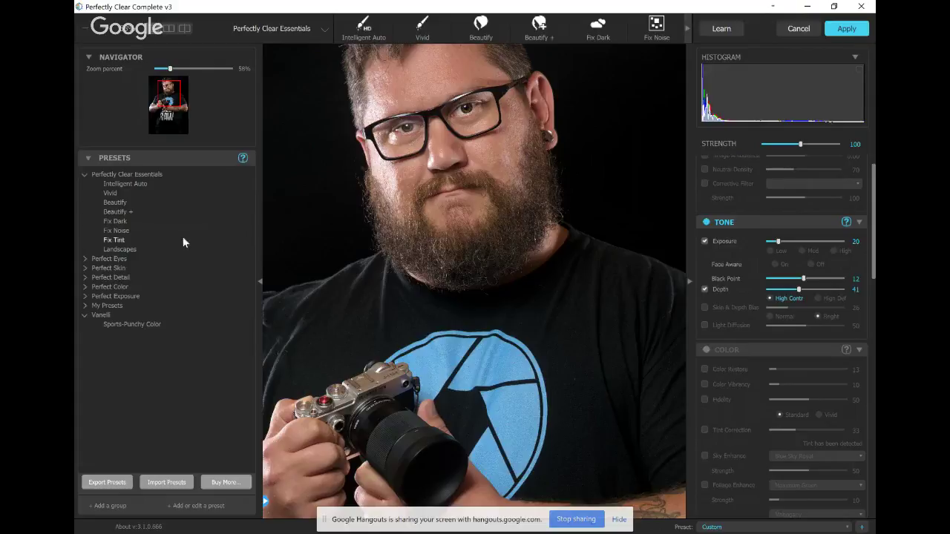
{"action": "left_click", "coordinate": [84, 305]}
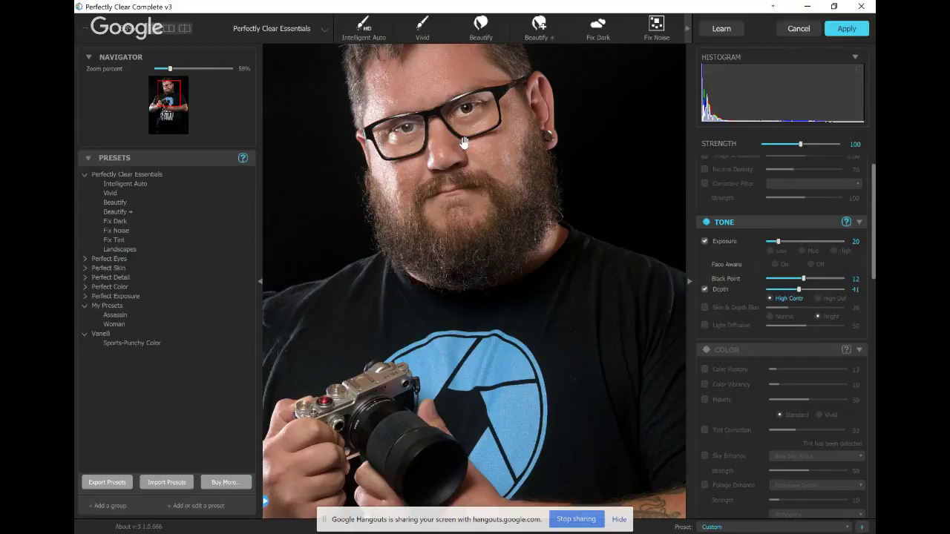
{"action": "left_click", "coordinate": [463, 142]}
- Save the current settings as a preset named Out of Chicago Men in the photographer's own preset group
{"action": "left_click", "coordinate": [862, 528]}
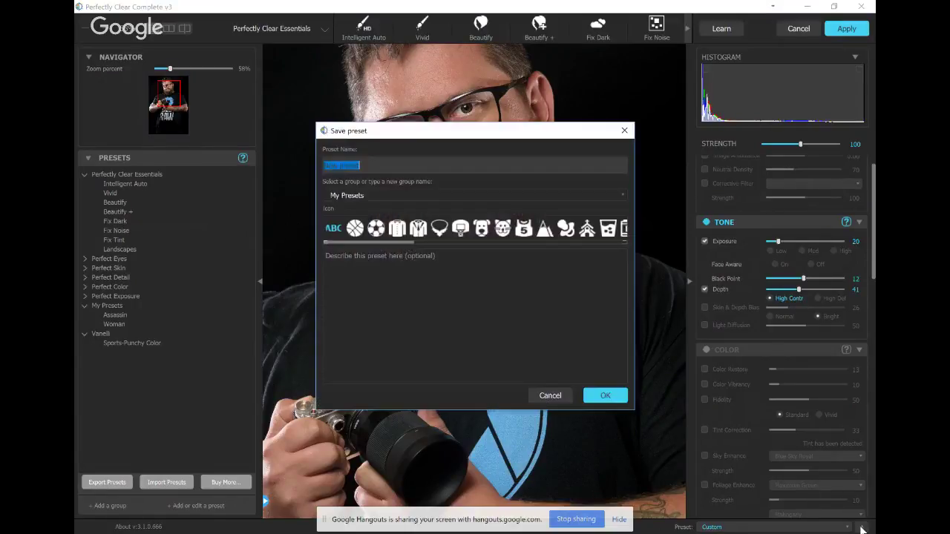
{"action": "left_click", "coordinate": [617, 196]}
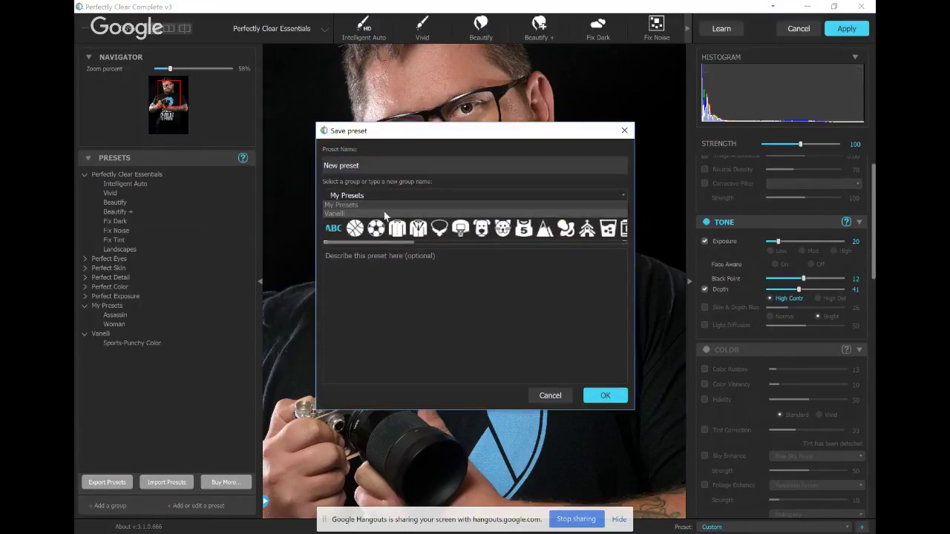
{"action": "left_click", "coordinate": [359, 214]}
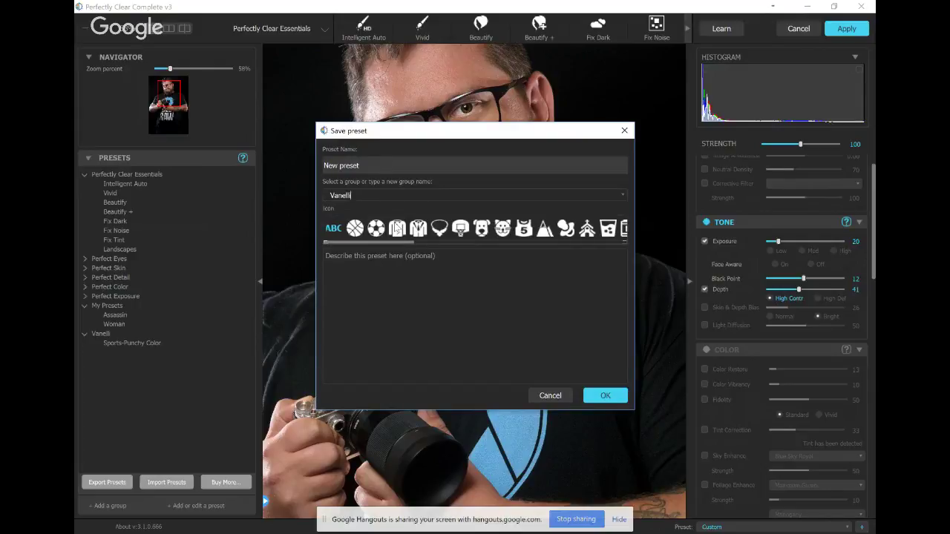
{"action": "left_click", "coordinate": [375, 163]}
{"action": "key", "text": "Home"}
{"action": "key", "text": "ctrl+shift+Right"}
{"action": "left_click_drag", "start_coordinate": [374, 165], "coordinate": [317, 156]}
{"action": "type", "text": "Out of Chicago Men"}
{"action": "left_click", "coordinate": [606, 395]}
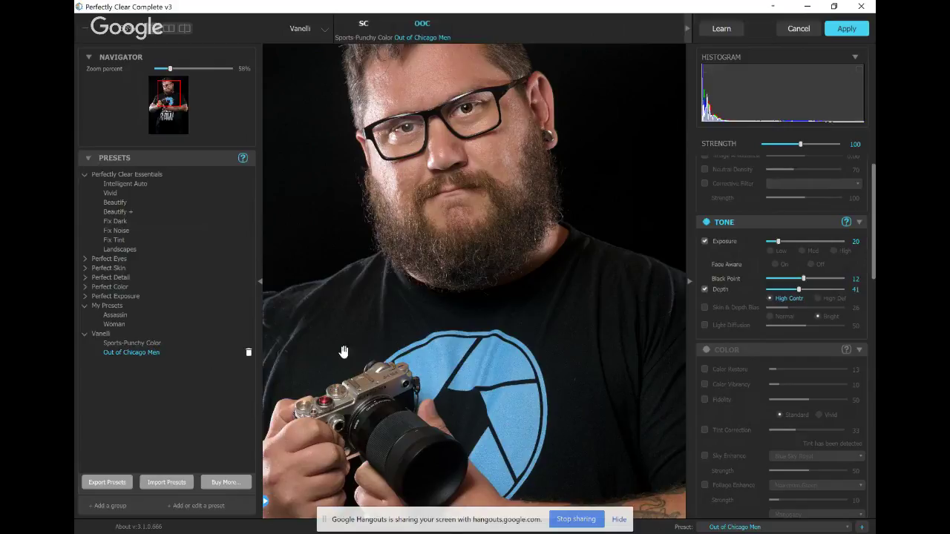
- Apply the Perfectly Clear correction to the portrait and examine the result in Photoshop
{"action": "left_click", "coordinate": [845, 28]}
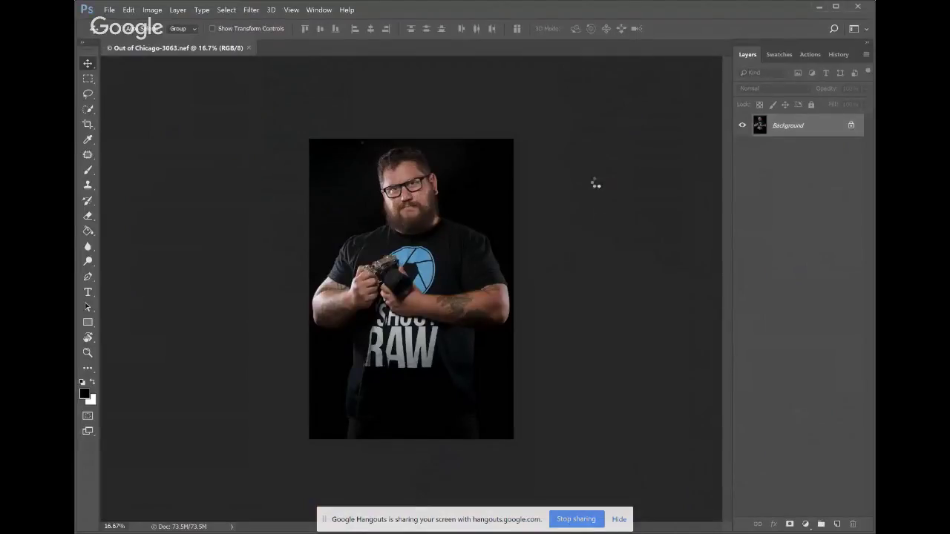
{"action": "scroll", "coordinate": [364, 170], "scroll_direction": "up", "scroll_amount": 4}
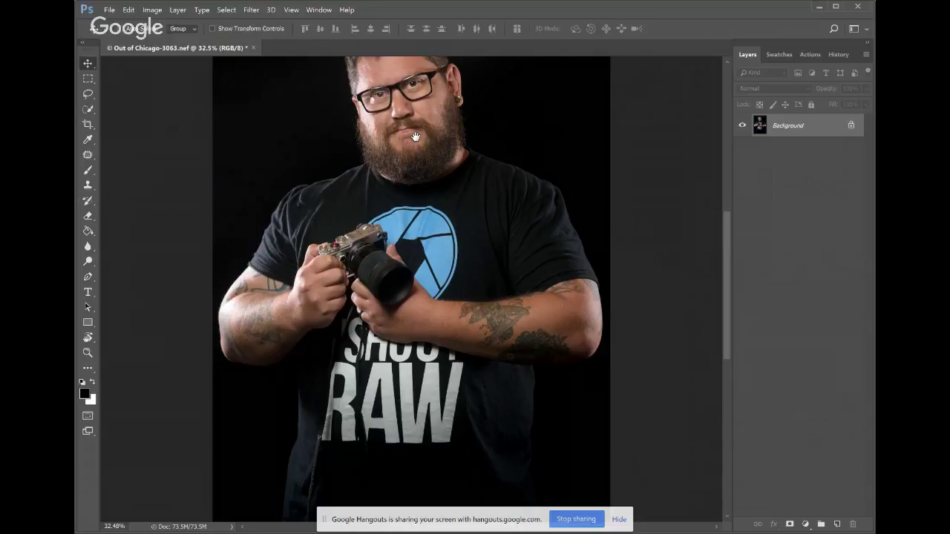
- Examine the retouched portrait, save and close the Out of Chicago-3063 document in Photoshop, and return to Lightroom
{"action": "left_click_drag", "start_coordinate": [415, 137], "coordinate": [429, 216]}
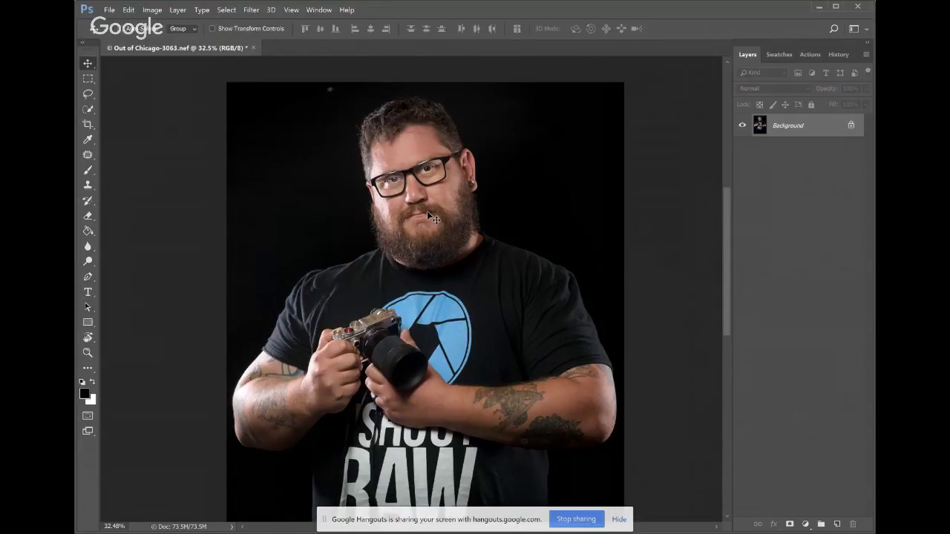
{"action": "scroll", "coordinate": [432, 191], "scroll_direction": "up", "scroll_amount": 5}
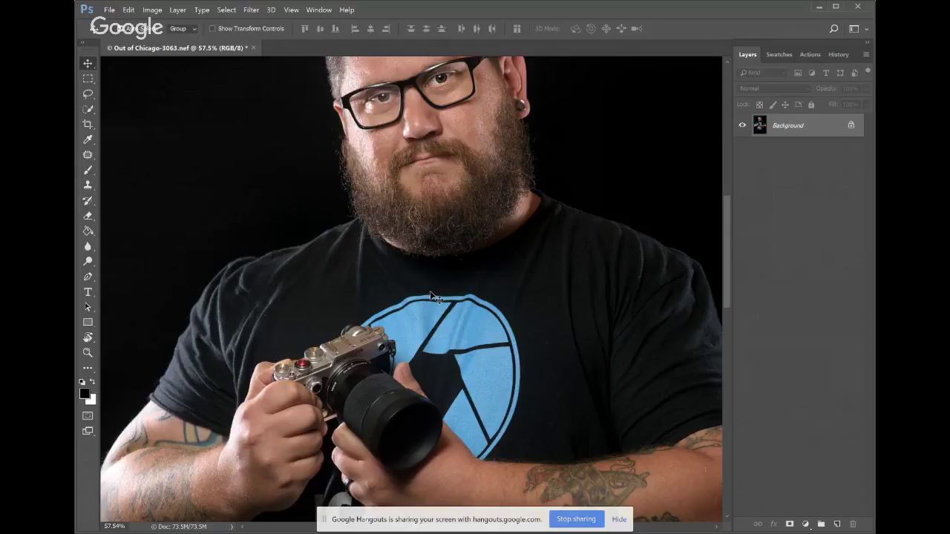
{"action": "key", "text": "ctrl+s"}
{"action": "key", "text": "alt+f"}
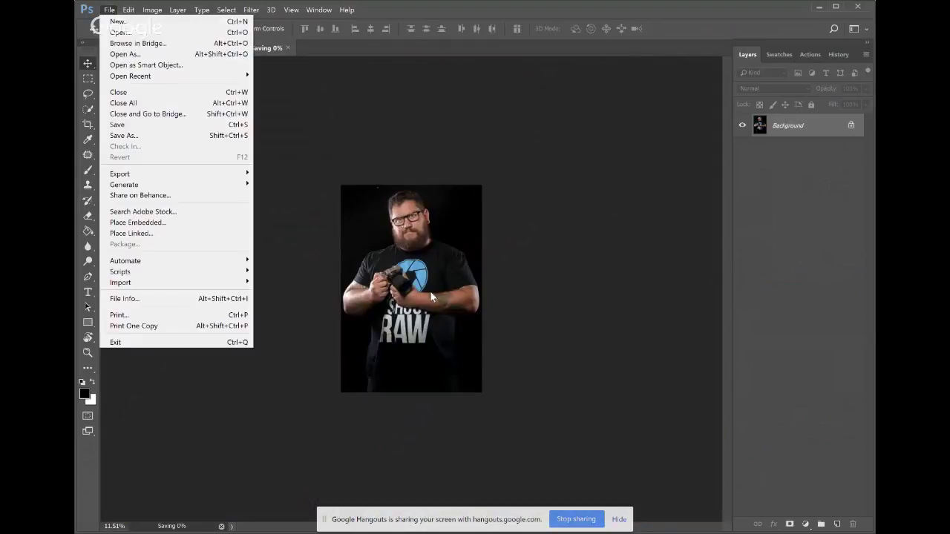
{"action": "left_click", "coordinate": [174, 124]}
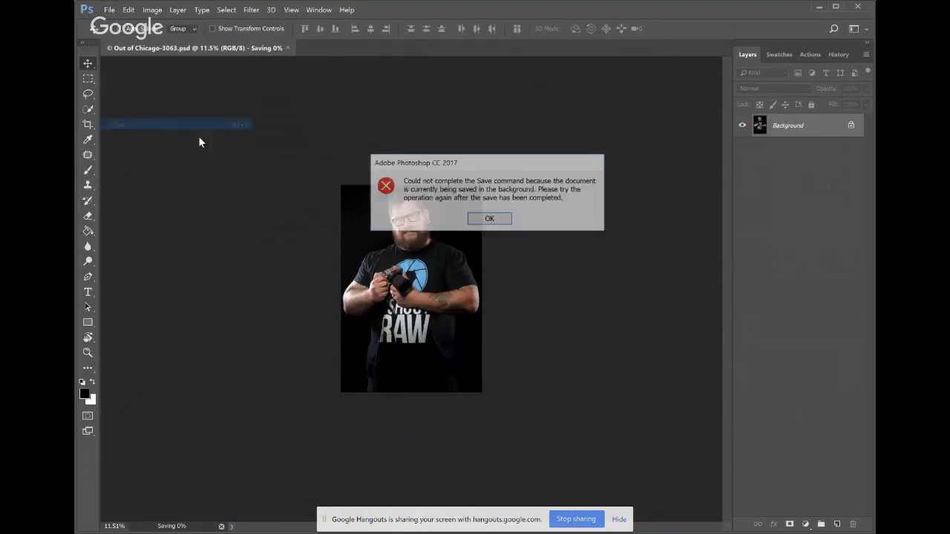
{"action": "left_click", "coordinate": [487, 219]}
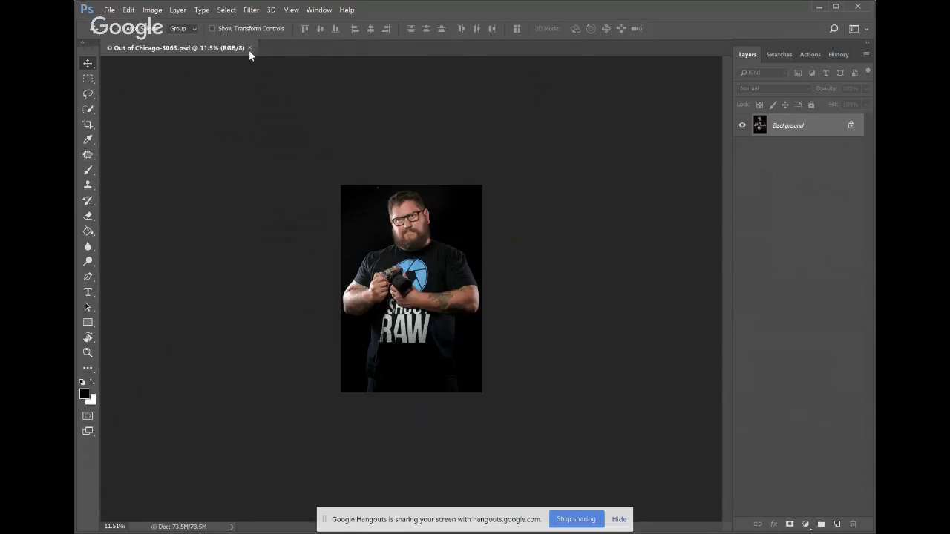
{"action": "left_click", "coordinate": [251, 49]}
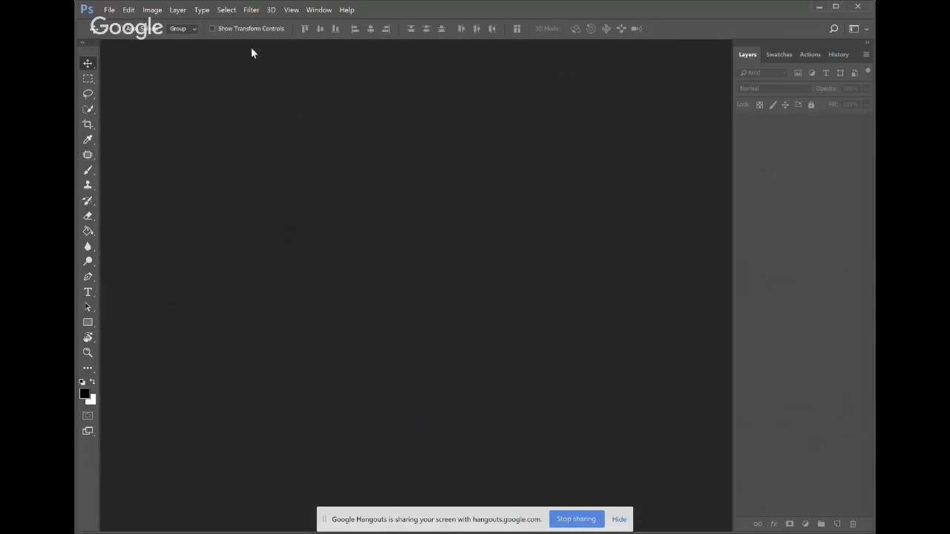
{"action": "left_click", "coordinate": [821, 8]}
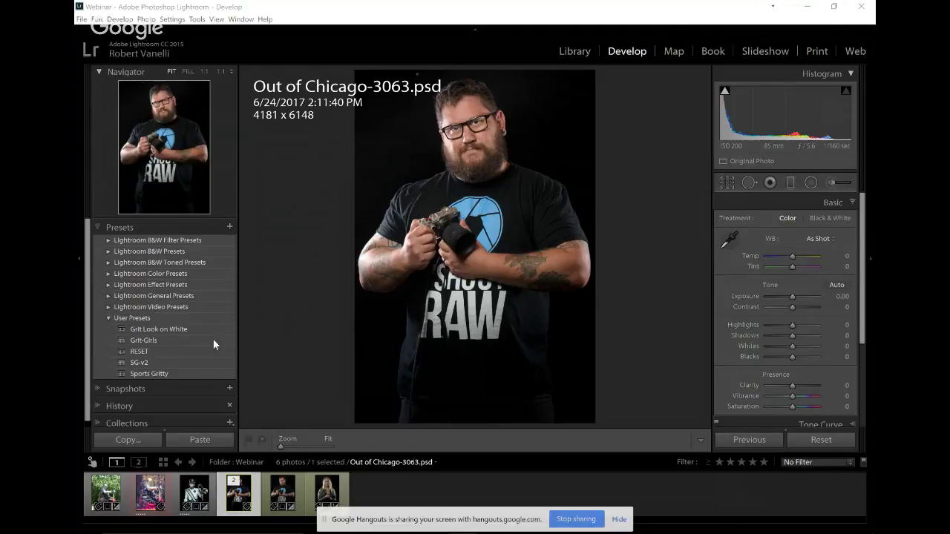
- Apply the Sports Gritty user preset to the portrait and reset Temp to 0
{"action": "left_click", "coordinate": [165, 374]}
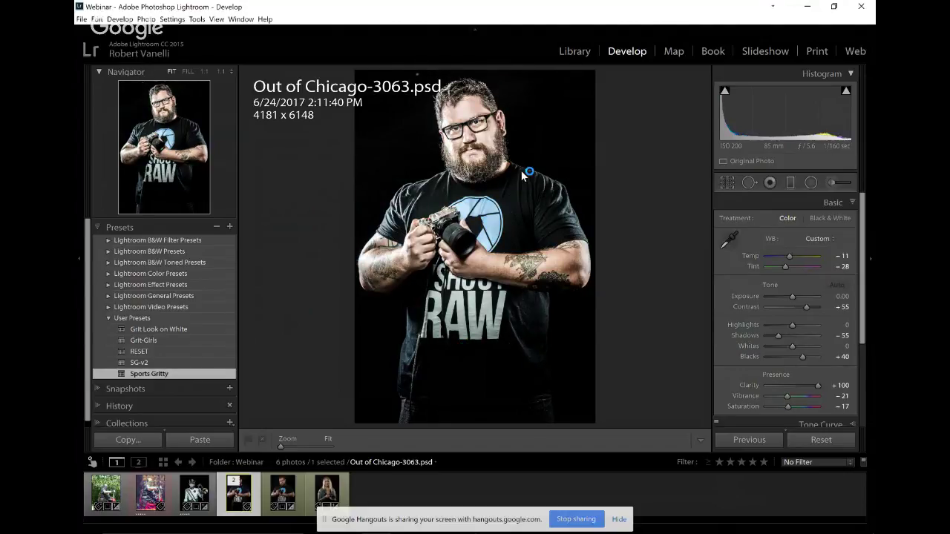
{"action": "left_click", "coordinate": [851, 205]}
{"action": "left_click", "coordinate": [851, 205]}
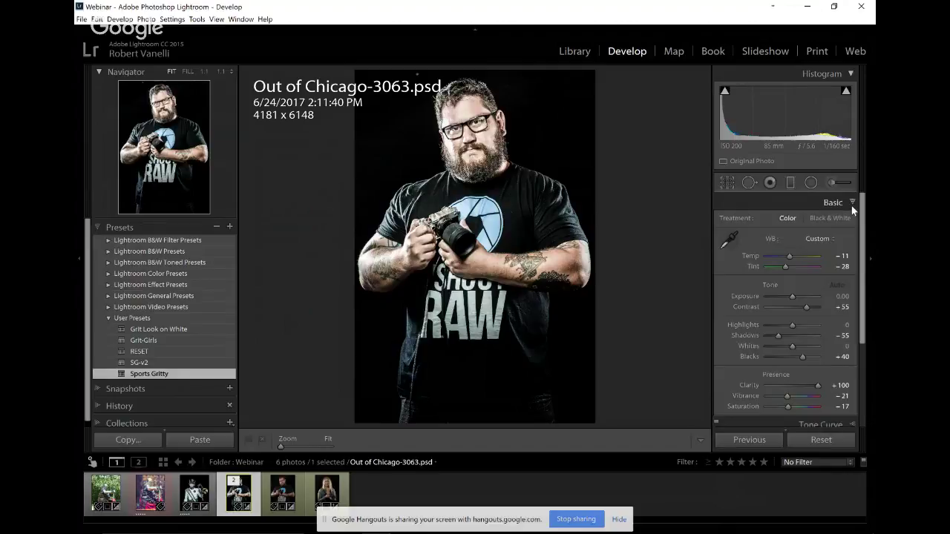
{"action": "double_click", "coordinate": [753, 259]}
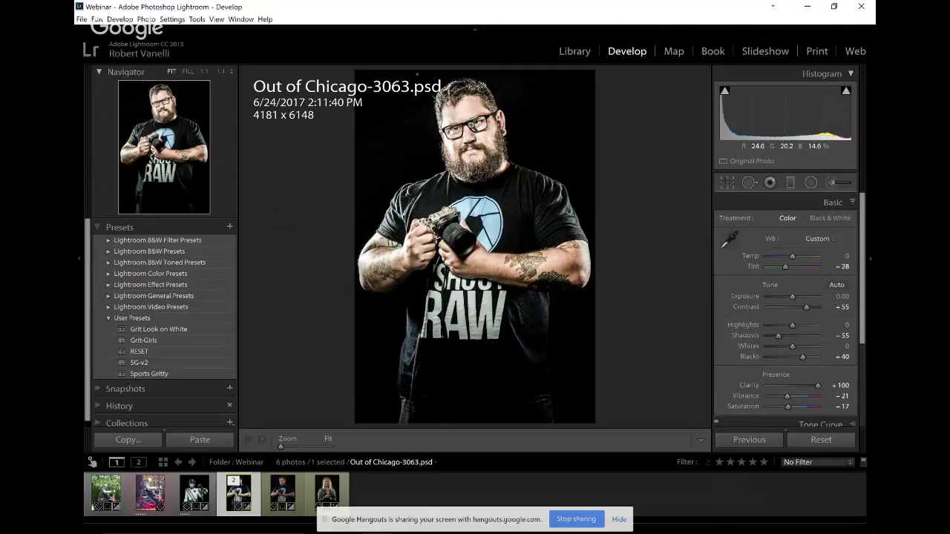
- Set Highlights to -28 and Exposure to -0.52, checking the man's face at 1:1
{"action": "left_click", "coordinate": [471, 127]}
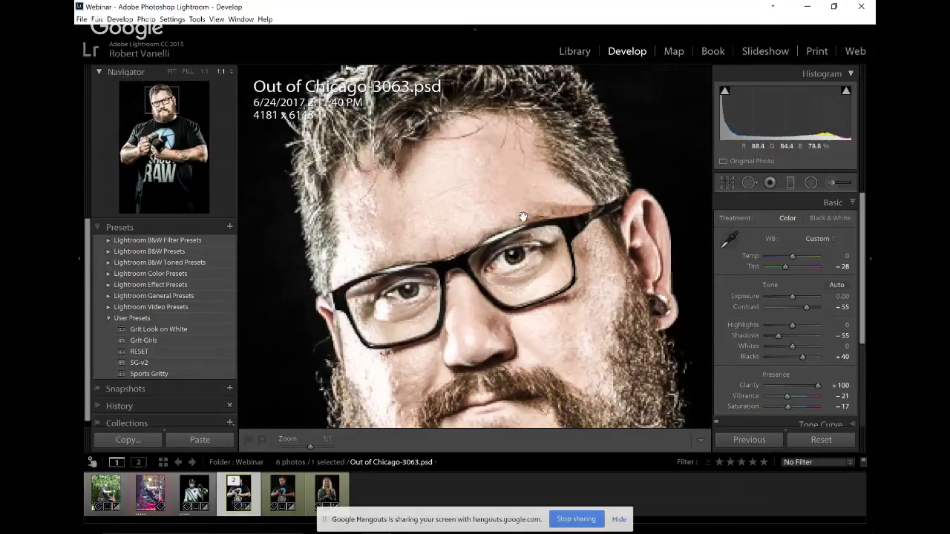
{"action": "left_click", "coordinate": [529, 285]}
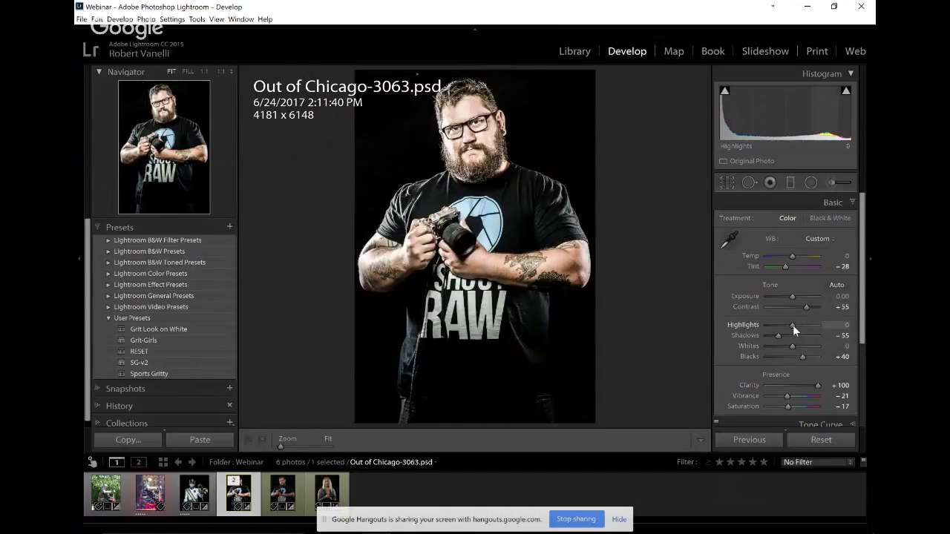
{"action": "left_click_drag", "start_coordinate": [793, 325], "coordinate": [789, 299]}
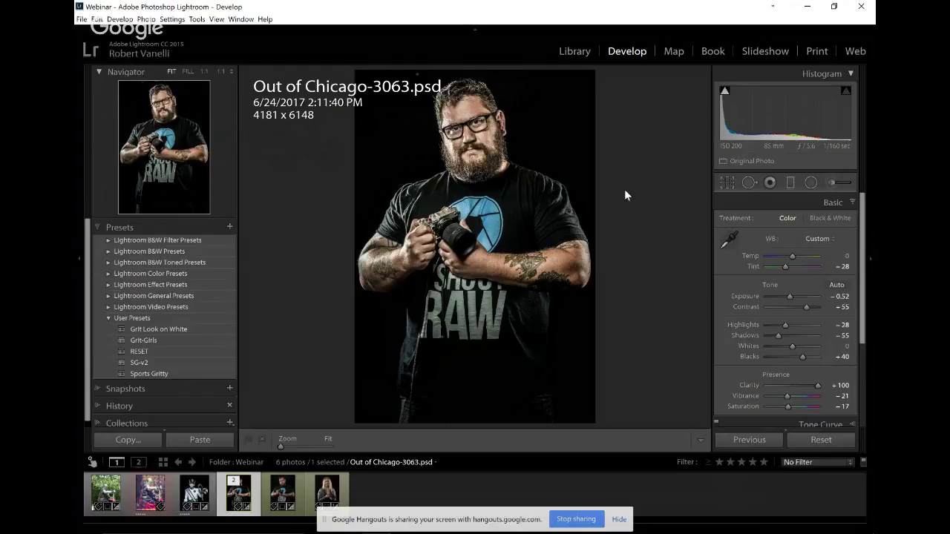
{"action": "left_click", "coordinate": [461, 120]}
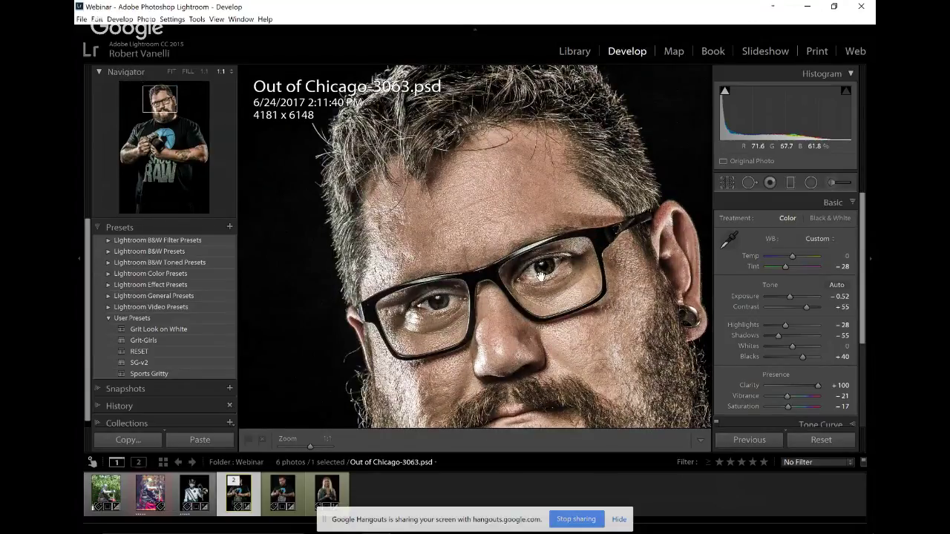
{"action": "left_click", "coordinate": [540, 276]}
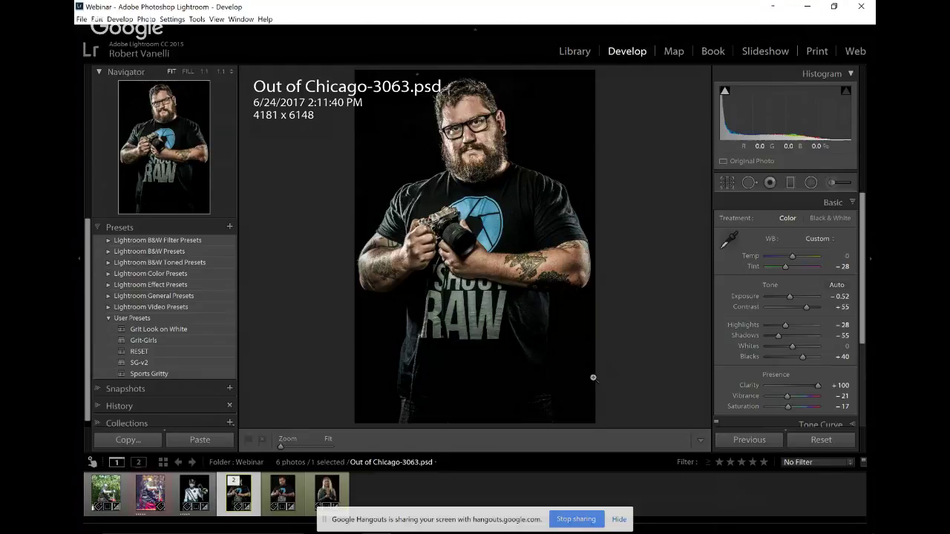
- Stop the screen share for the wedding couple photo open in Photoshop and duplicate its Layer 1
{"action": "left_click", "coordinate": [583, 520]}
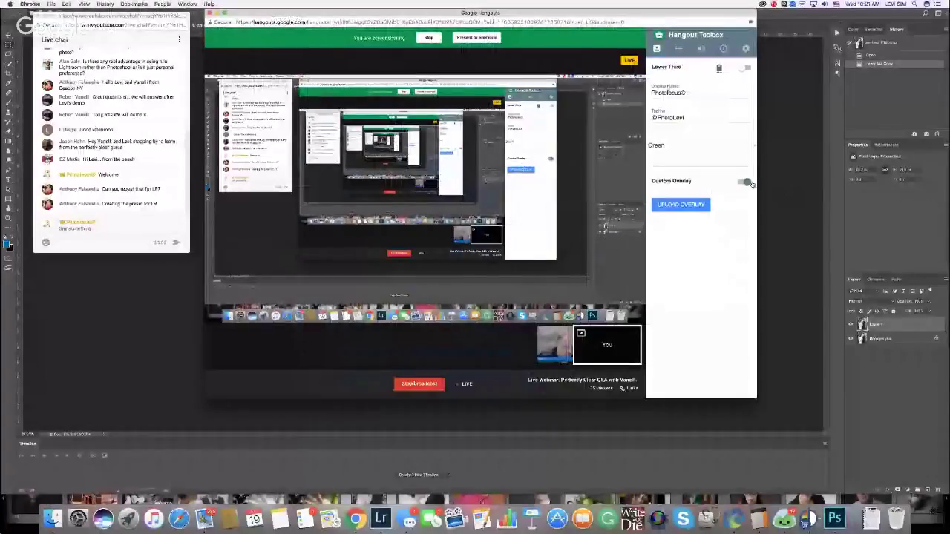
{"action": "left_click", "coordinate": [775, 180]}
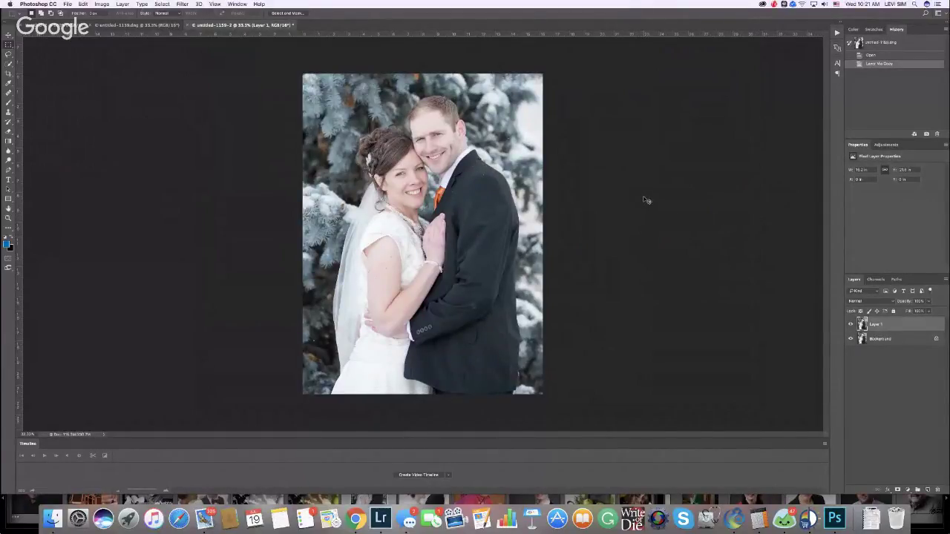
{"action": "key", "text": "super+Tab"}
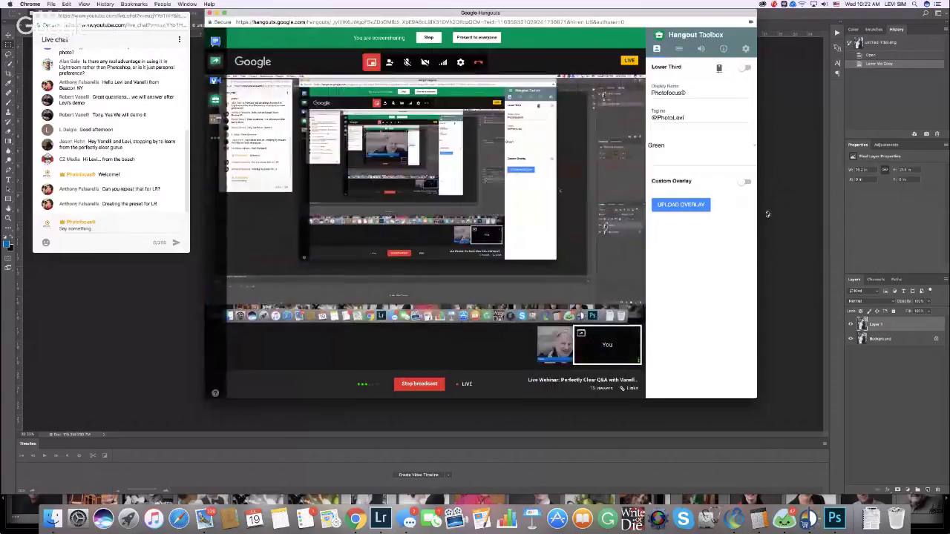
{"action": "left_click", "coordinate": [769, 213]}
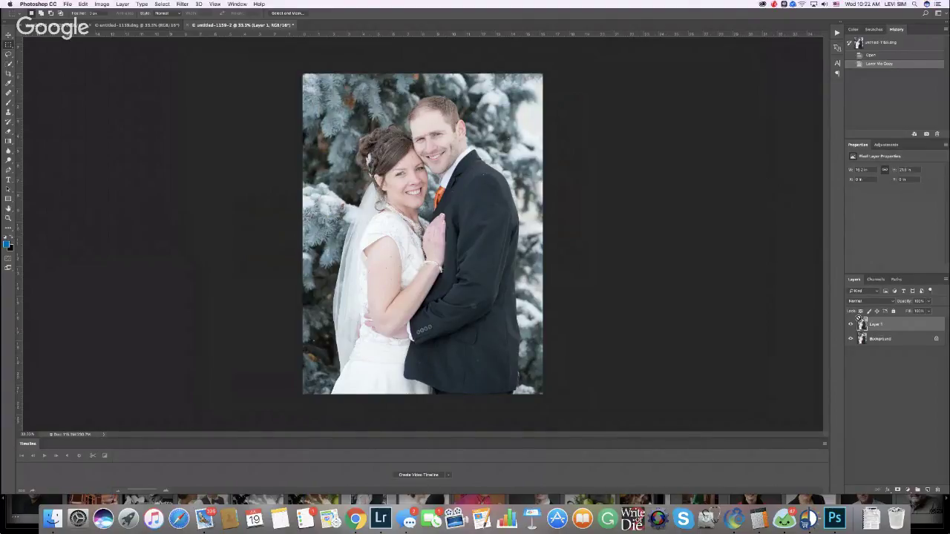
{"action": "key", "text": "super+j"}
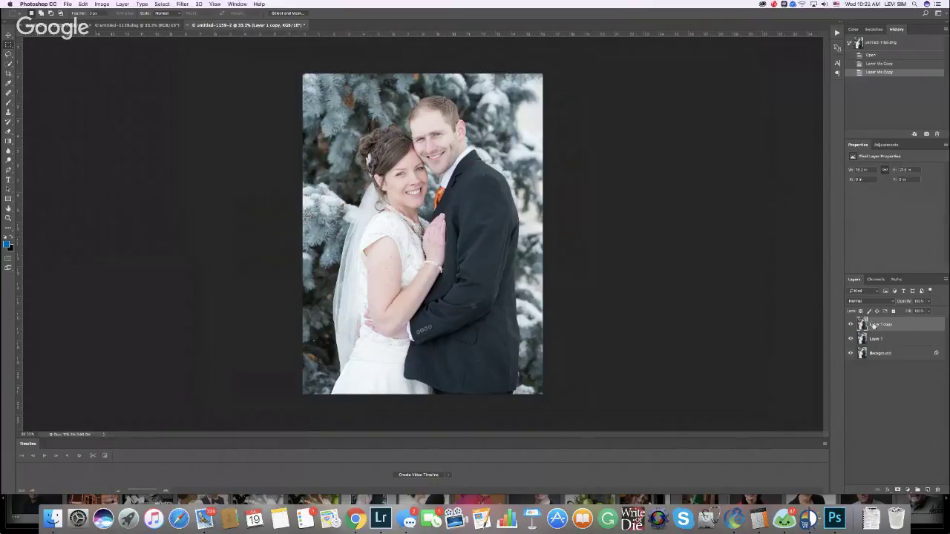
{"action": "right_click", "coordinate": [874, 325]}
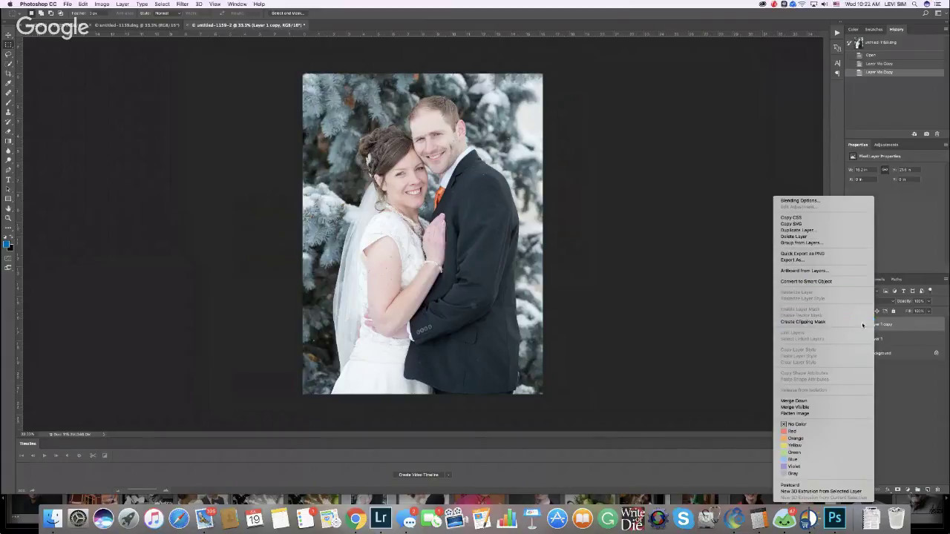
{"action": "left_click", "coordinate": [902, 325]}
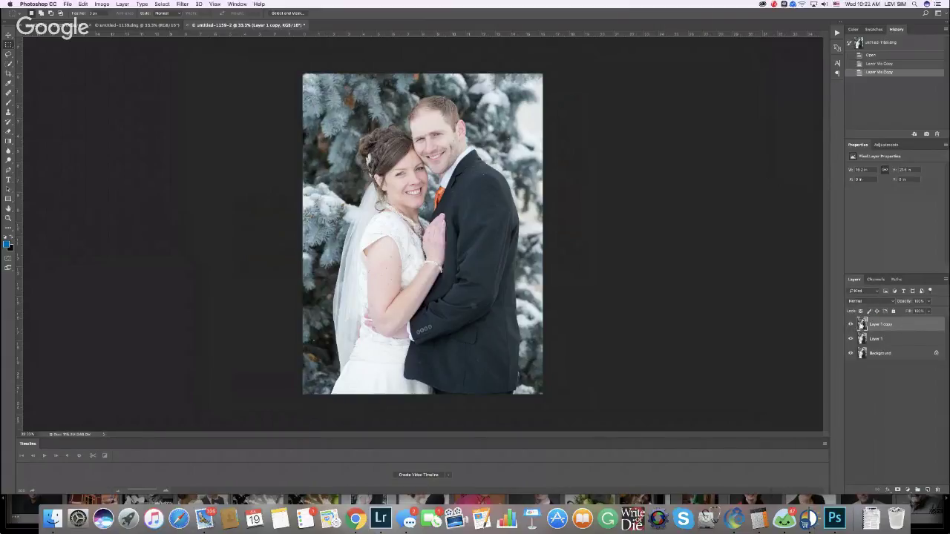
{"action": "right_click", "coordinate": [861, 323]}
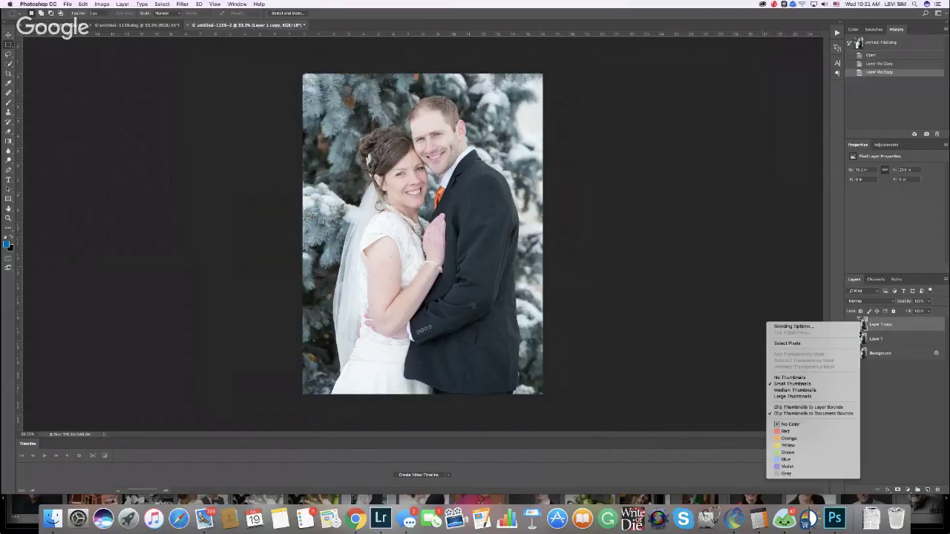
{"action": "left_click", "coordinate": [894, 326]}
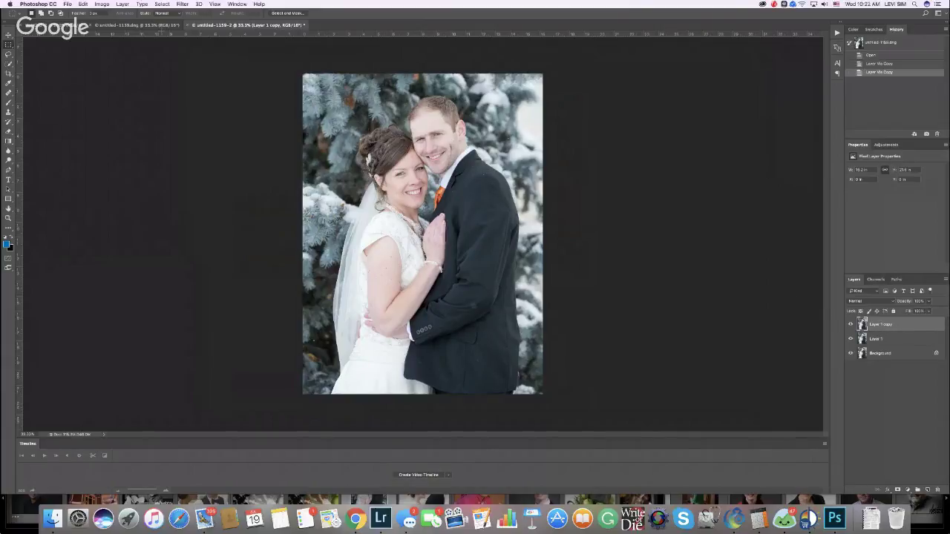
{"action": "left_click", "coordinate": [161, 5]}
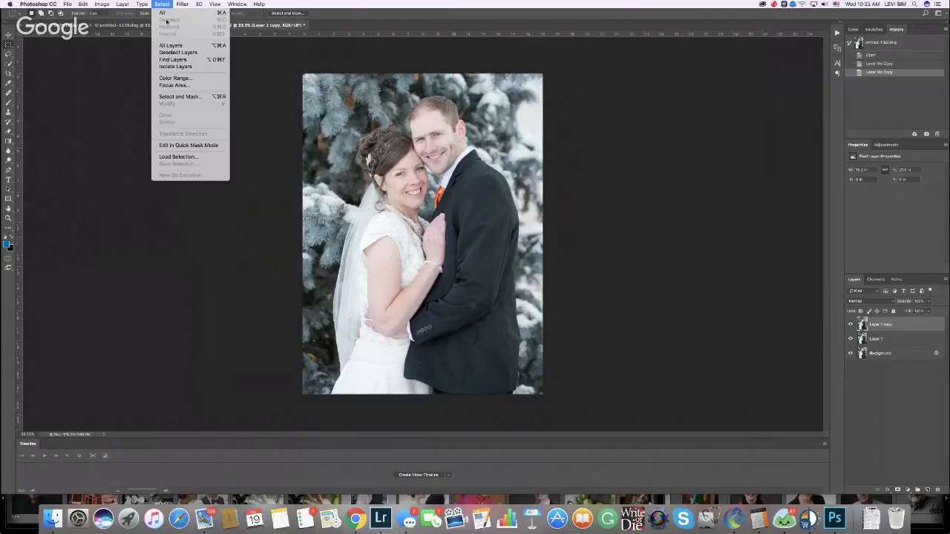
{"action": "left_click", "coordinate": [701, 262]}
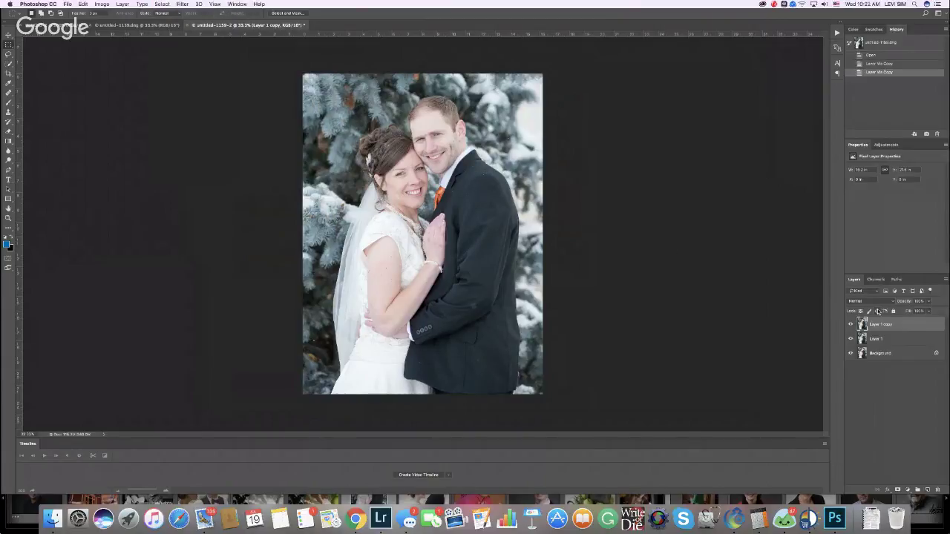
{"action": "right_click", "coordinate": [862, 324]}
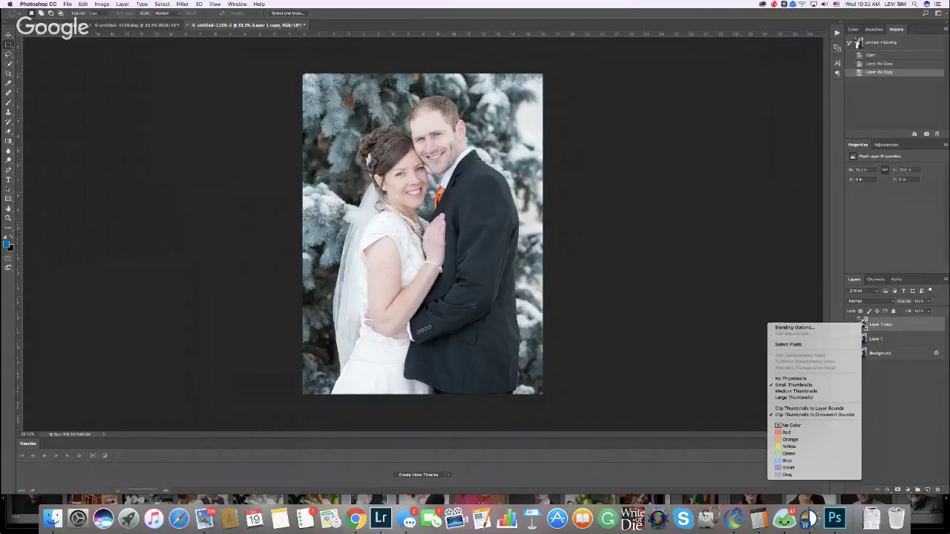
- Convert the duplicated layer to a smart object and open it in the Perfectly Clear Complete filter
{"action": "right_click", "coordinate": [901, 327]}
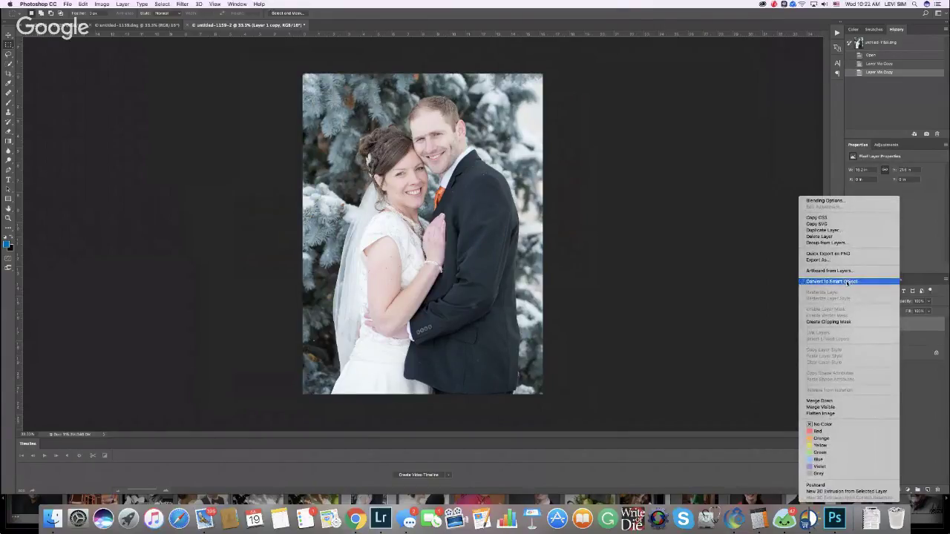
{"action": "left_click", "coordinate": [849, 282]}
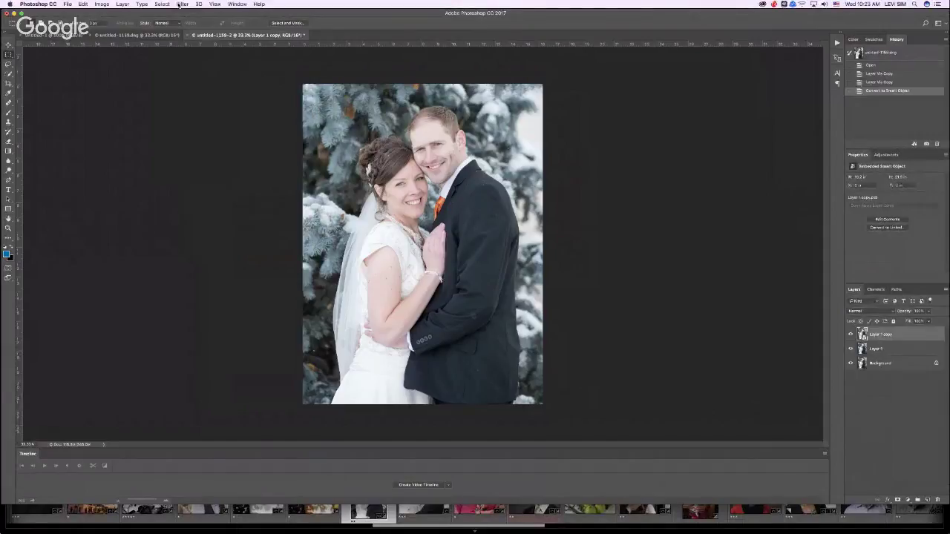
{"action": "left_click", "coordinate": [182, 4]}
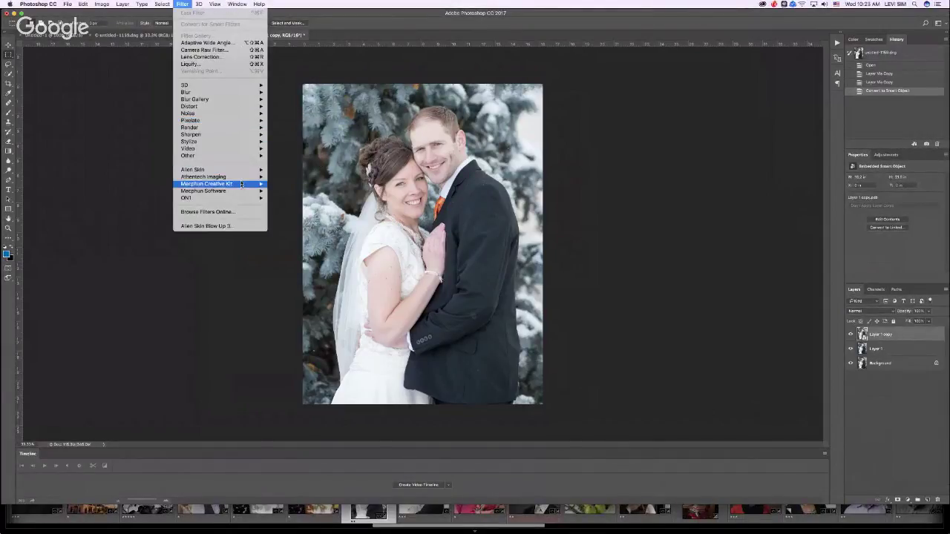
{"action": "mouse_move", "coordinate": [251, 178]}
{"action": "left_click", "coordinate": [293, 178]}
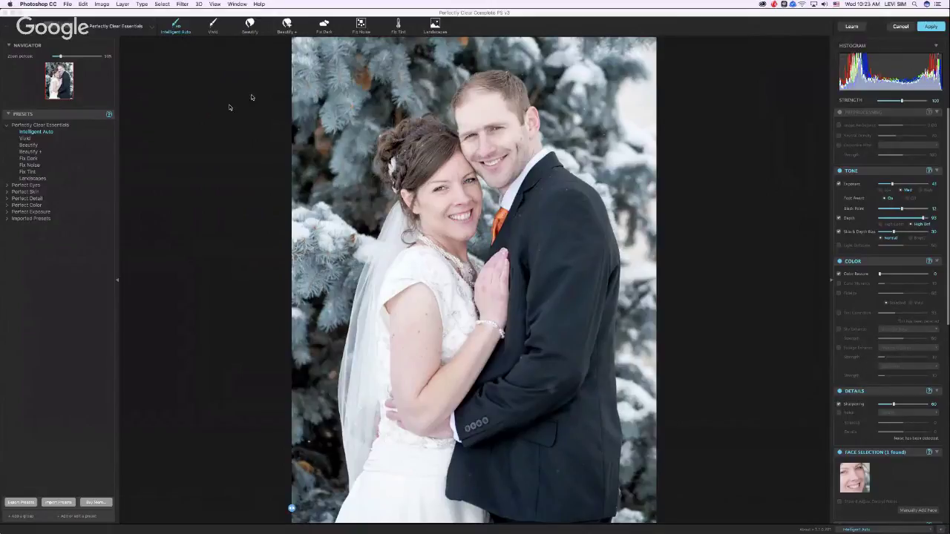
- Apply the Zeroed preset from the Imported Presets group and view the options for saving a preset without saving one
{"action": "left_click", "coordinate": [9, 219]}
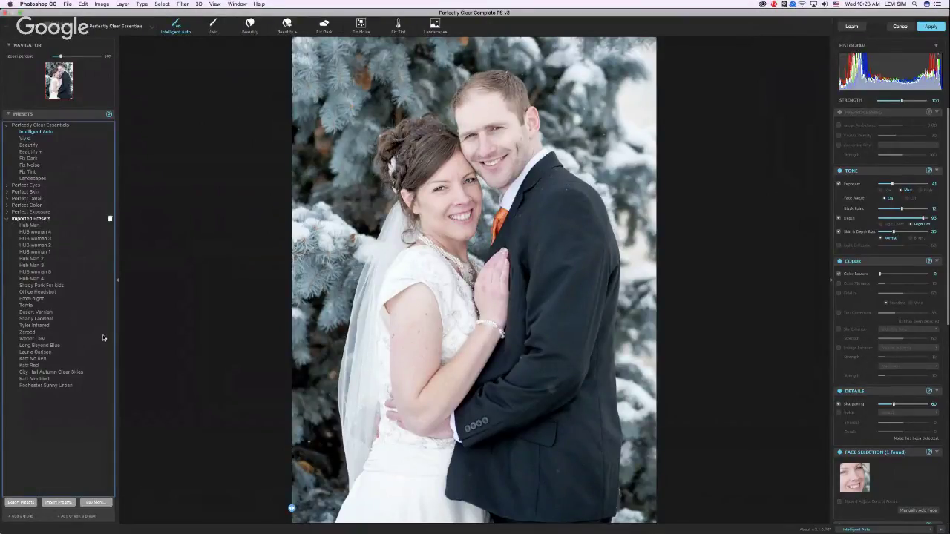
{"action": "left_click", "coordinate": [27, 332]}
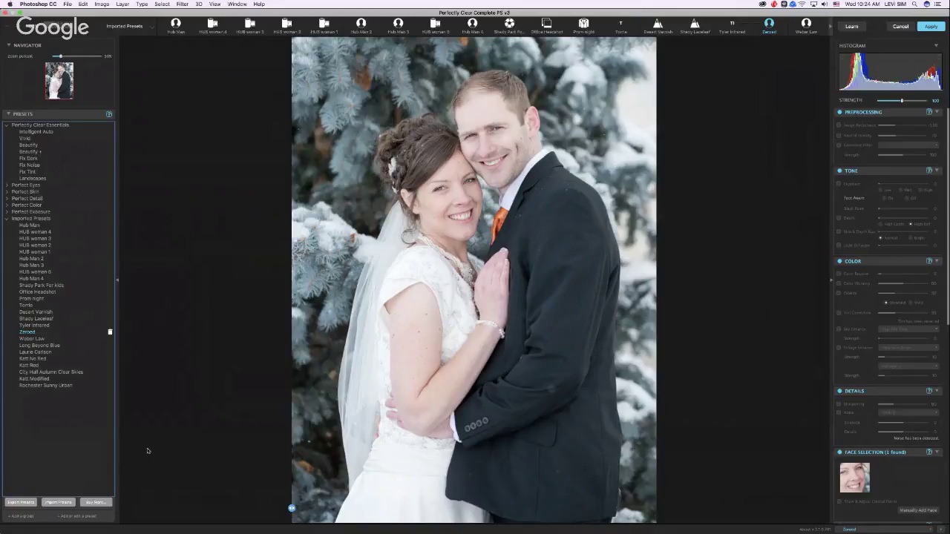
{"action": "left_click", "coordinate": [78, 517]}
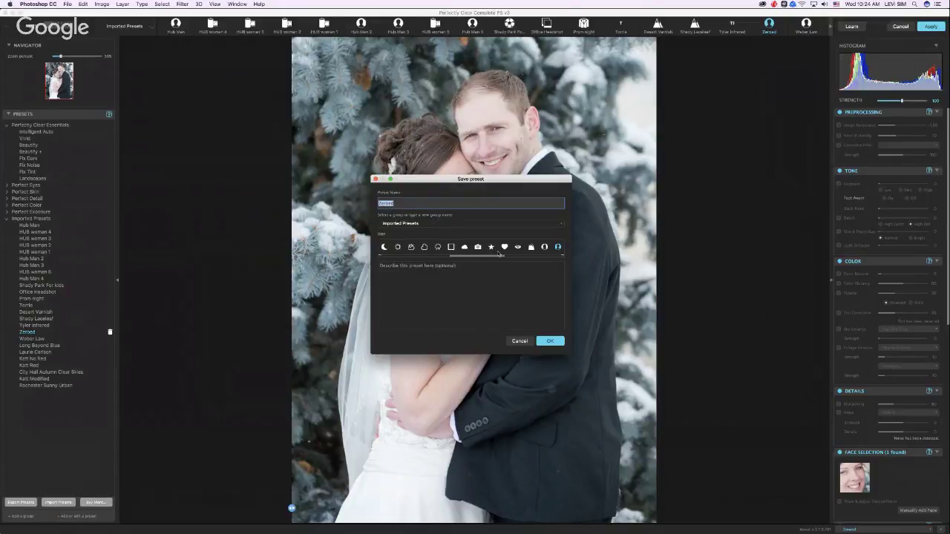
{"action": "left_click", "coordinate": [520, 340]}
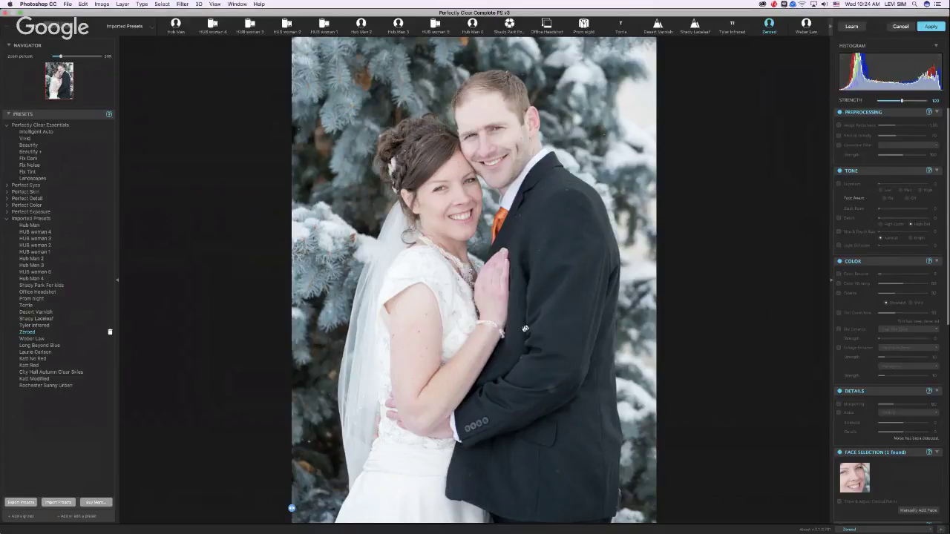
- Review the options for saving a preset without saving one, and look through the zeroed adjustment sections down to Eyes
{"action": "left_click", "coordinate": [940, 529]}
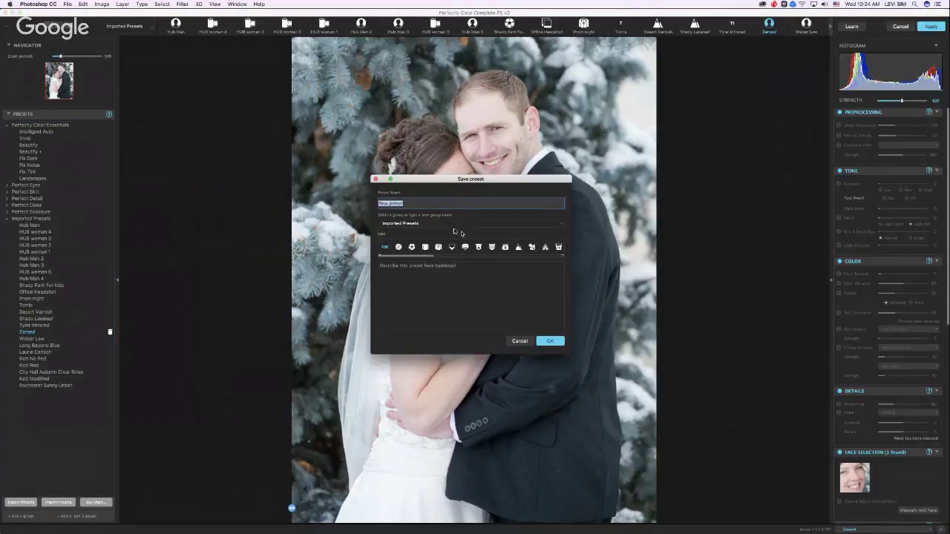
{"action": "left_click", "coordinate": [520, 342]}
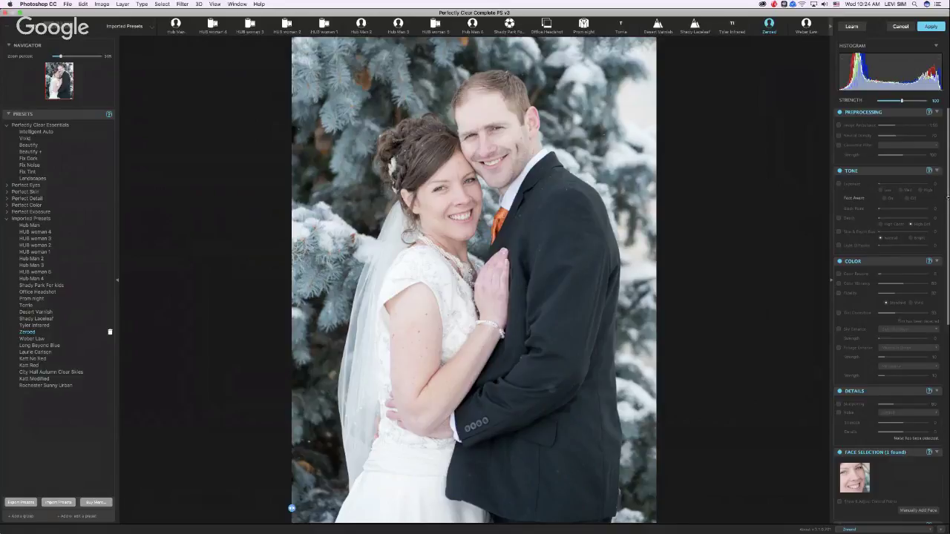
{"action": "scroll", "coordinate": [890, 317], "scroll_direction": "down", "scroll_amount": 3}
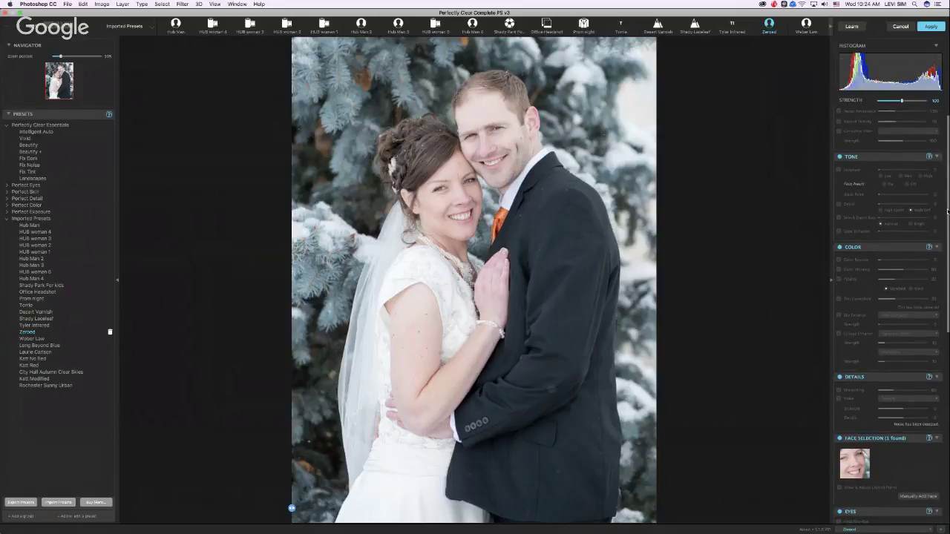
{"action": "scroll", "coordinate": [890, 317], "scroll_direction": "down", "scroll_amount": 2}
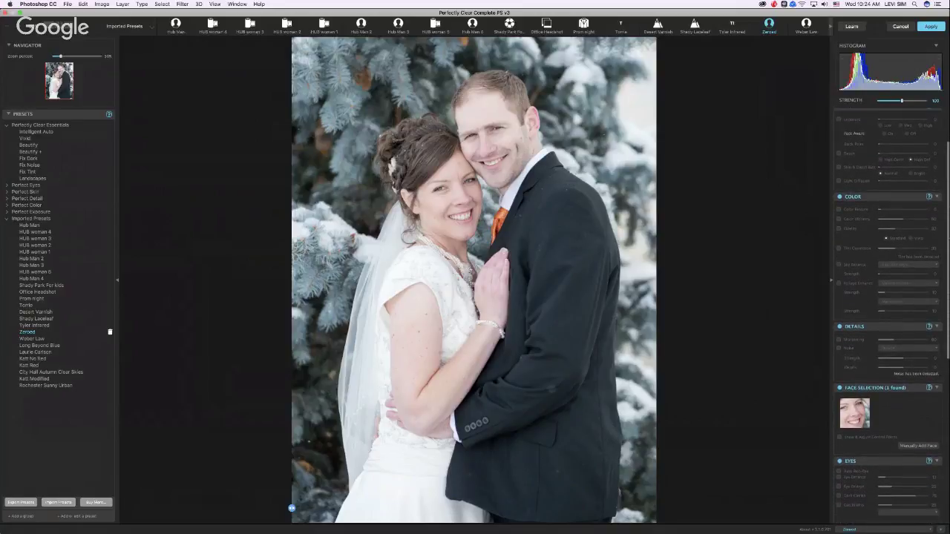
{"action": "scroll", "coordinate": [887, 316], "scroll_direction": "down", "scroll_amount": 1}
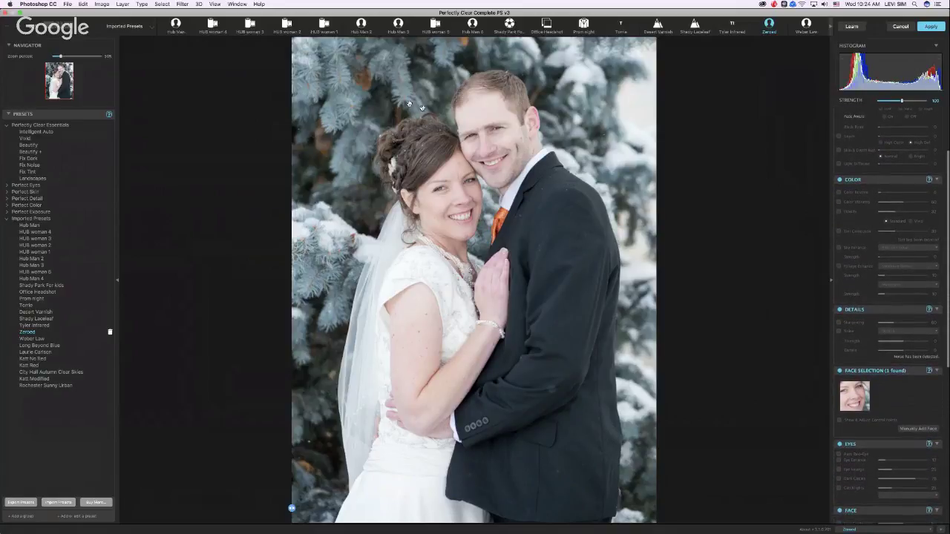
- Try the Beautify preset from Perfectly Clear Essentials, check its before and after, and reapply the Zeroed preset
{"action": "left_click", "coordinate": [33, 146]}
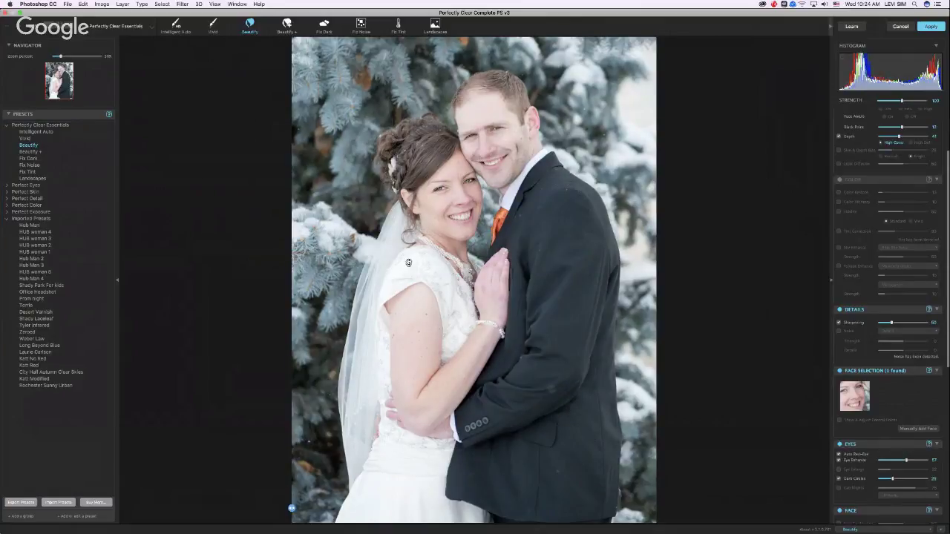
{"action": "mouse_move", "coordinate": [293, 508]}
{"action": "left_mouse_down"}
{"action": "mouse_move", "coordinate": [570, 509]}
{"action": "mouse_move", "coordinate": [292, 508]}
{"action": "left_mouse_up"}
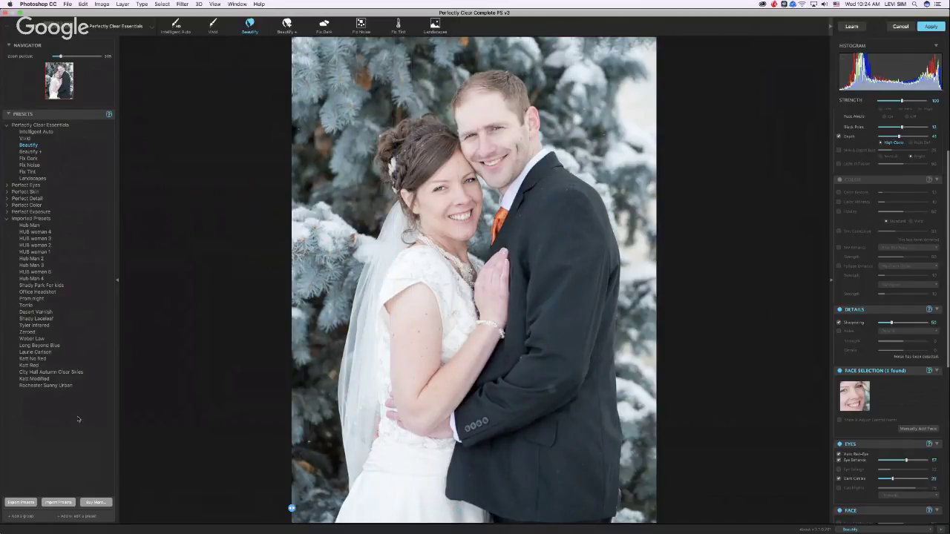
{"action": "left_click", "coordinate": [46, 333]}
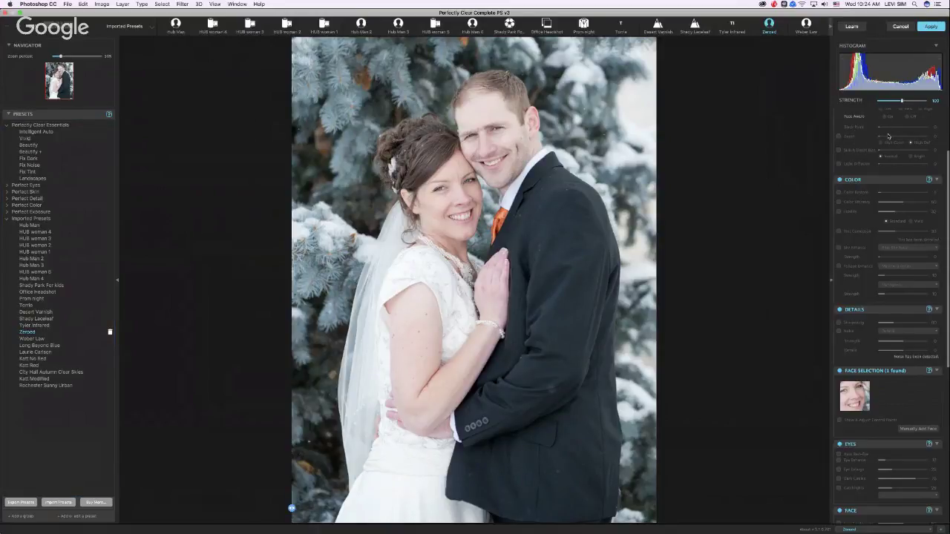
- Enable the Depth and Exposure corrections under Tone, with the Exposure limit set to Low
{"action": "left_click", "coordinate": [839, 137]}
{"action": "scroll", "coordinate": [946, 158], "scroll_direction": "up", "scroll_amount": 3}
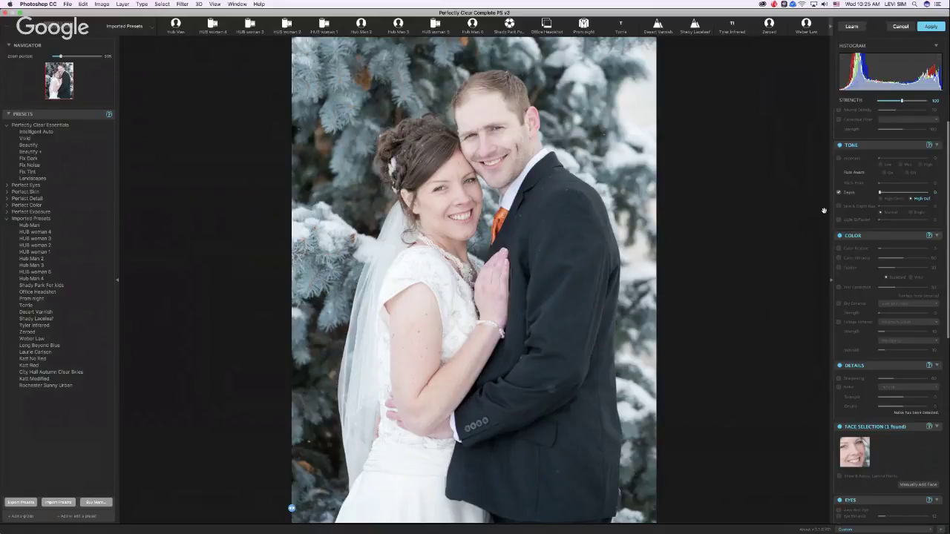
{"action": "left_click", "coordinate": [839, 158]}
{"action": "left_click", "coordinate": [881, 165]}
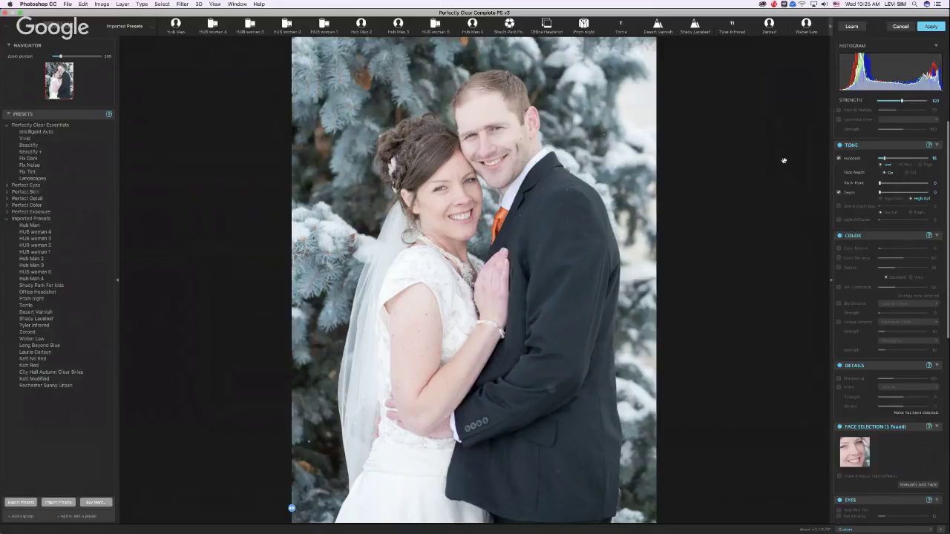
- Compare the photo with Face Aware and Exposure each off and on, ending with both turned on
{"action": "left_click", "coordinate": [906, 172]}
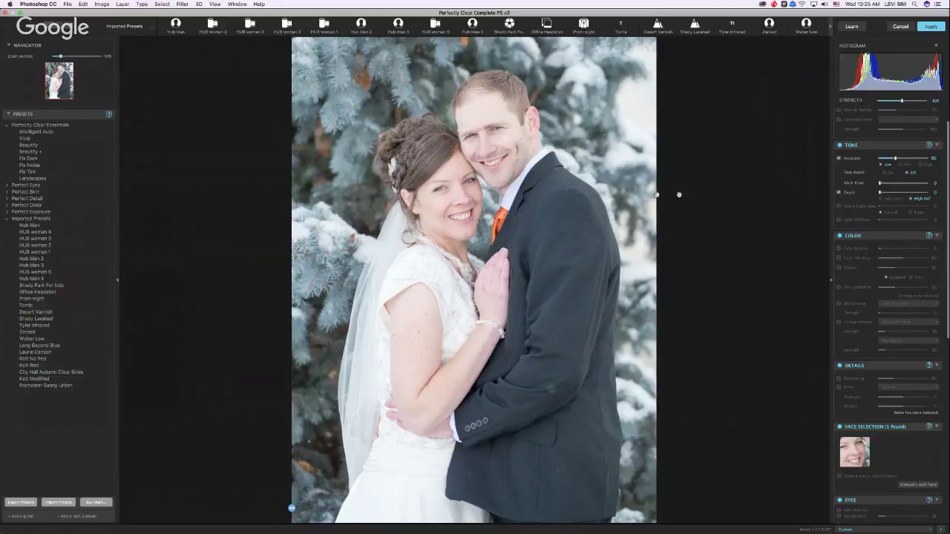
{"action": "left_click", "coordinate": [837, 158]}
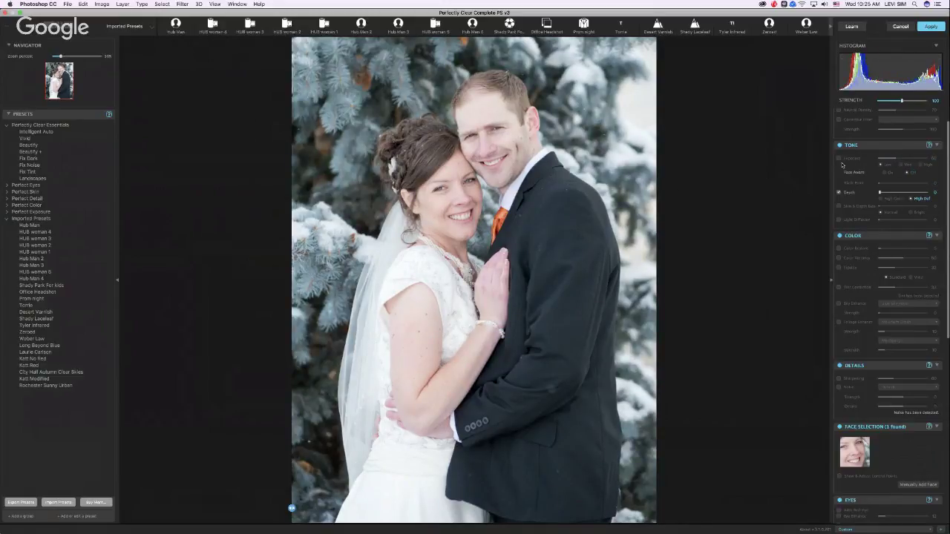
{"action": "left_click", "coordinate": [838, 158]}
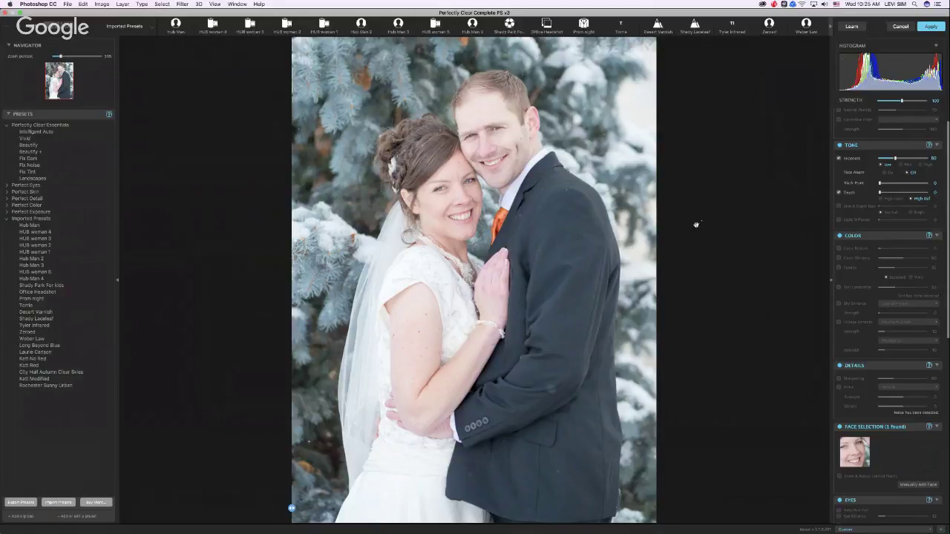
{"action": "left_click", "coordinate": [886, 173]}
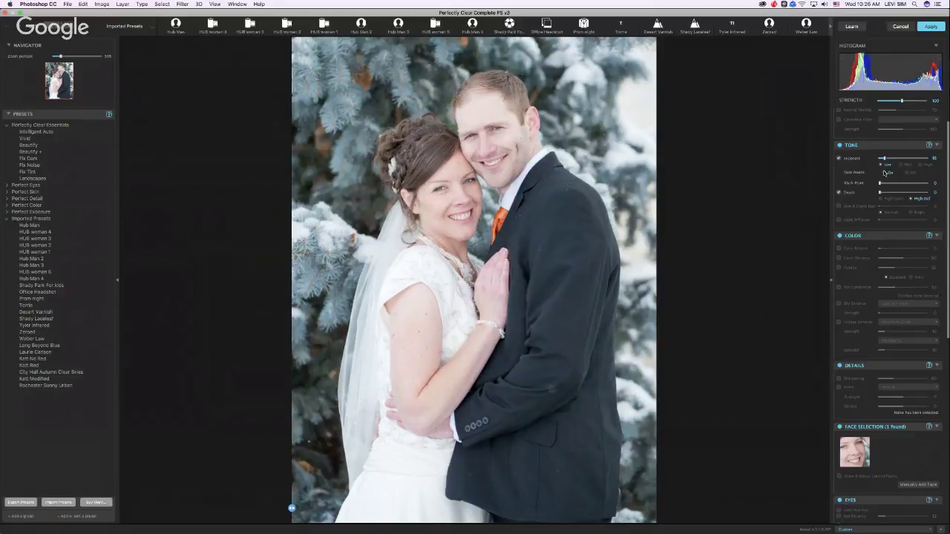
{"action": "left_click", "coordinate": [839, 158]}
{"action": "left_click", "coordinate": [839, 158]}
{"action": "left_click", "coordinate": [839, 158]}
{"action": "left_click", "coordinate": [840, 159]}
- Raise Depth to about 56 using High Contrast, trying High Definition and checking the before-and-after split
{"action": "left_click", "coordinate": [881, 199]}
{"action": "left_click_drag", "start_coordinate": [900, 192], "coordinate": [906, 193]}
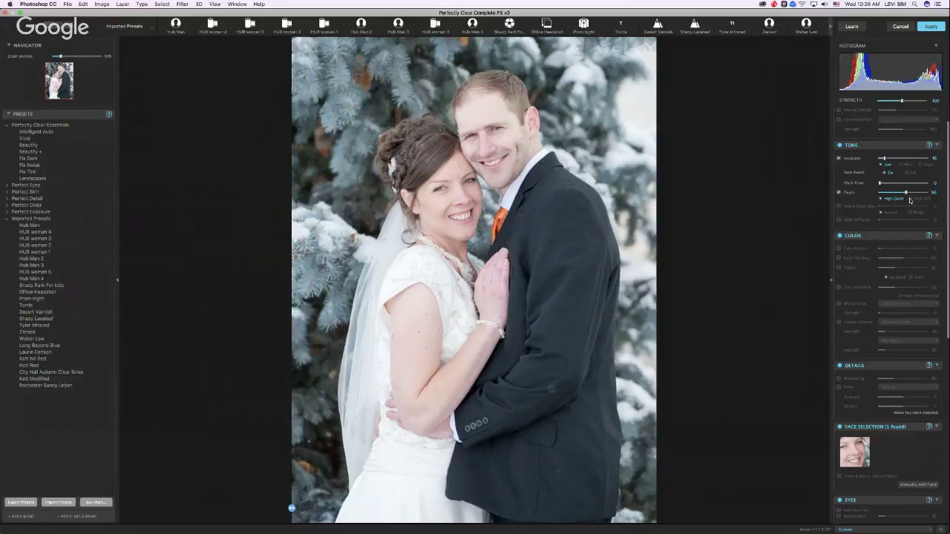
{"action": "left_click", "coordinate": [910, 199]}
{"action": "left_click", "coordinate": [881, 199]}
{"action": "left_click_drag", "start_coordinate": [292, 509], "coordinate": [544, 454]}
- Check the Google Hangouts broadcast window, return to the wedding photo in Perfectly Clear, and set Black Point to 25
{"action": "key", "text": "super+Tab"}
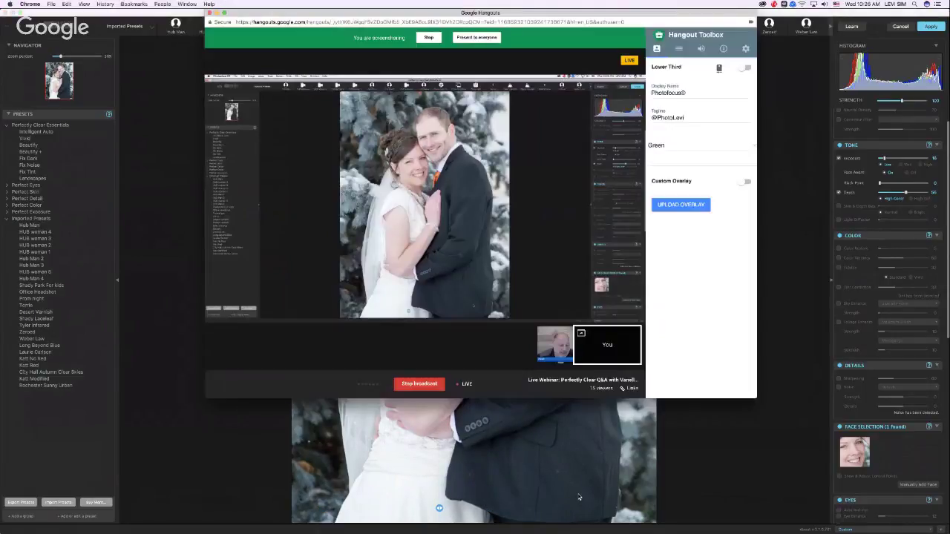
{"action": "key", "text": "super+Tab"}
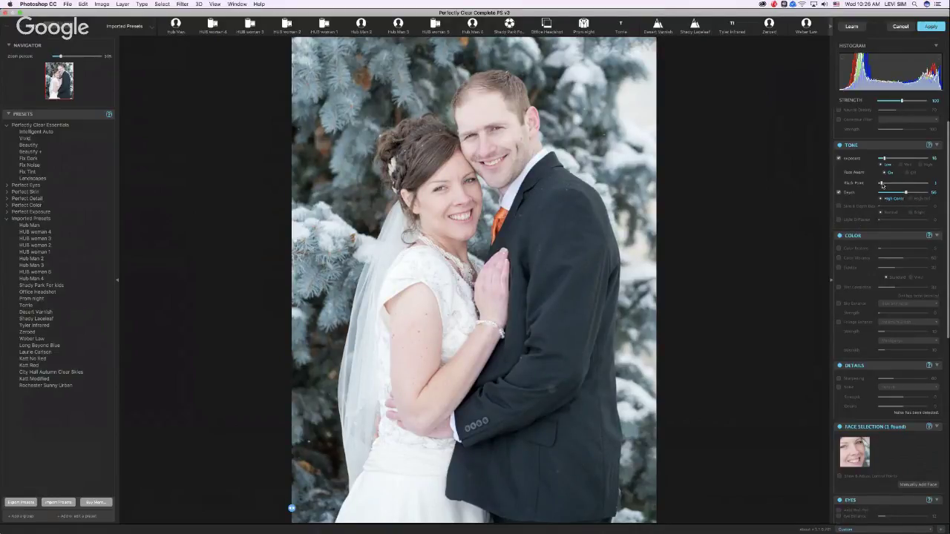
{"action": "left_click_drag", "start_coordinate": [882, 184], "coordinate": [910, 189]}
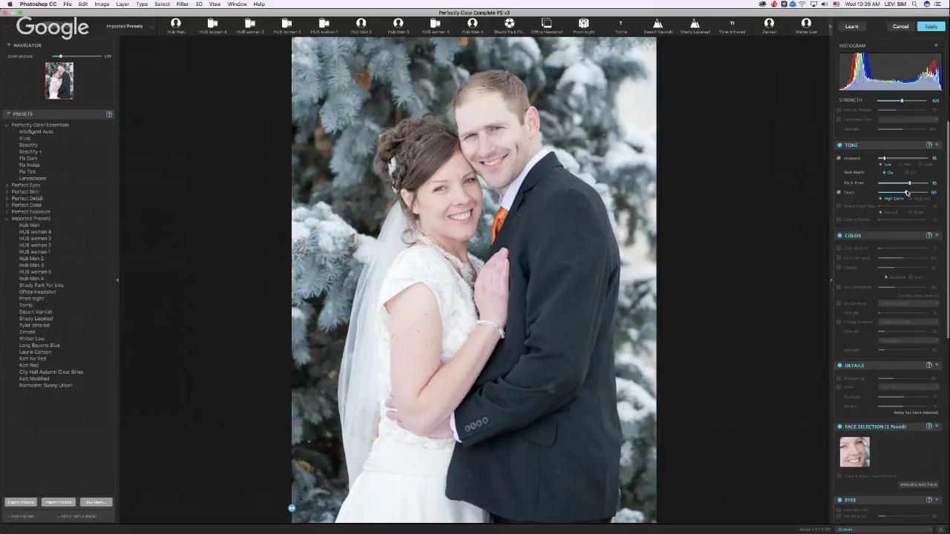
{"action": "mouse_move", "coordinate": [909, 182]}
{"action": "left_mouse_down"}
{"action": "mouse_move", "coordinate": [889, 183]}
{"action": "mouse_move", "coordinate": [926, 183]}
{"action": "left_mouse_up"}
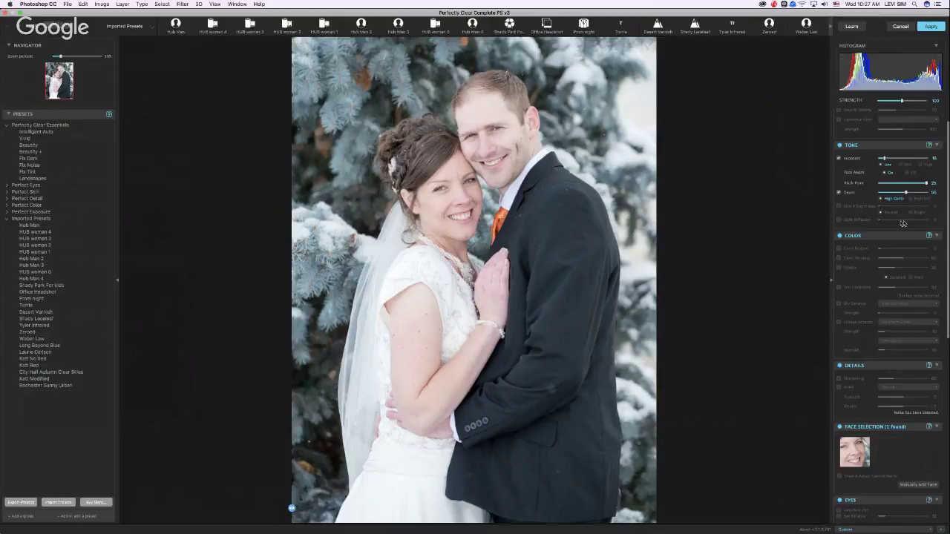
- Compare the colors with Standard Fidelity on and off, leave it off, and check the webinar's live chat in Chrome
{"action": "left_click", "coordinate": [839, 269]}
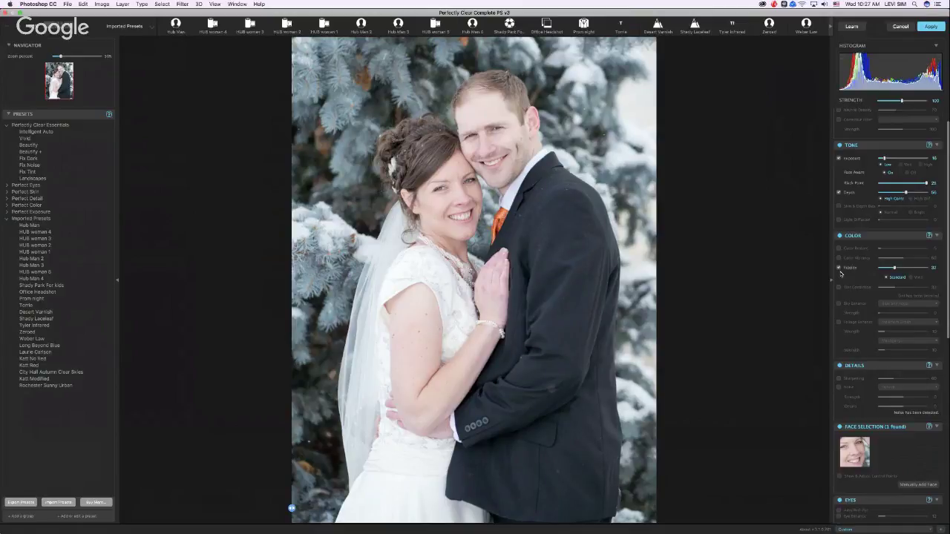
{"action": "left_click", "coordinate": [840, 269]}
{"action": "left_click", "coordinate": [839, 268]}
{"action": "left_click", "coordinate": [839, 268]}
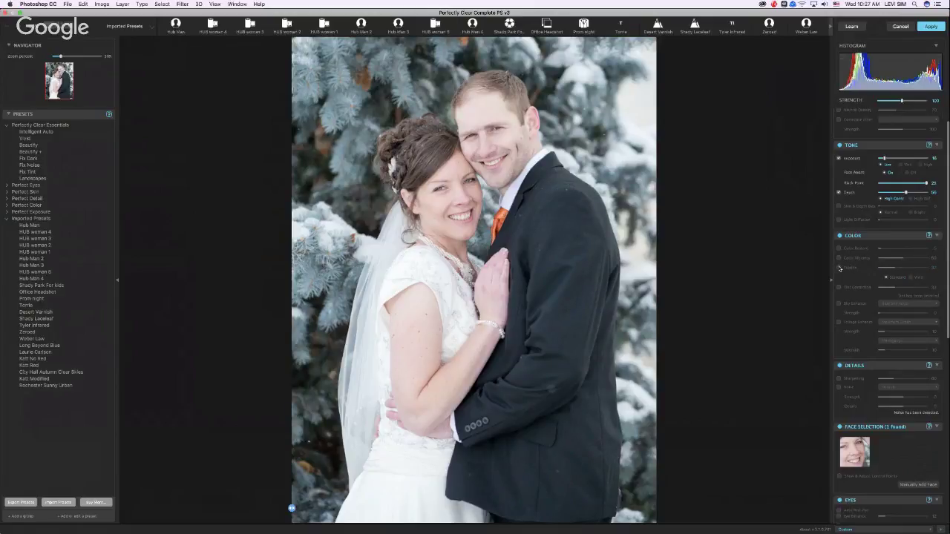
{"action": "left_click", "coordinate": [840, 267]}
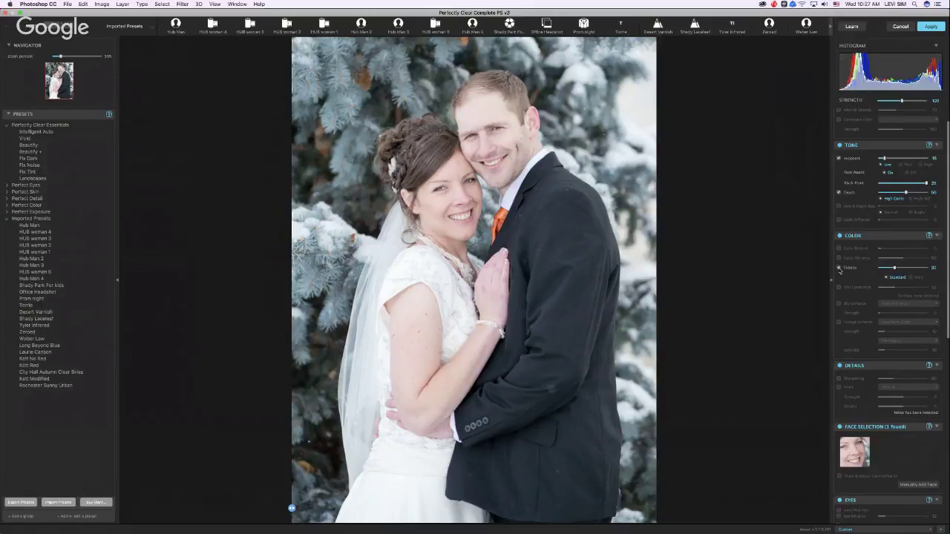
{"action": "left_click", "coordinate": [839, 268]}
{"action": "left_click", "coordinate": [839, 268]}
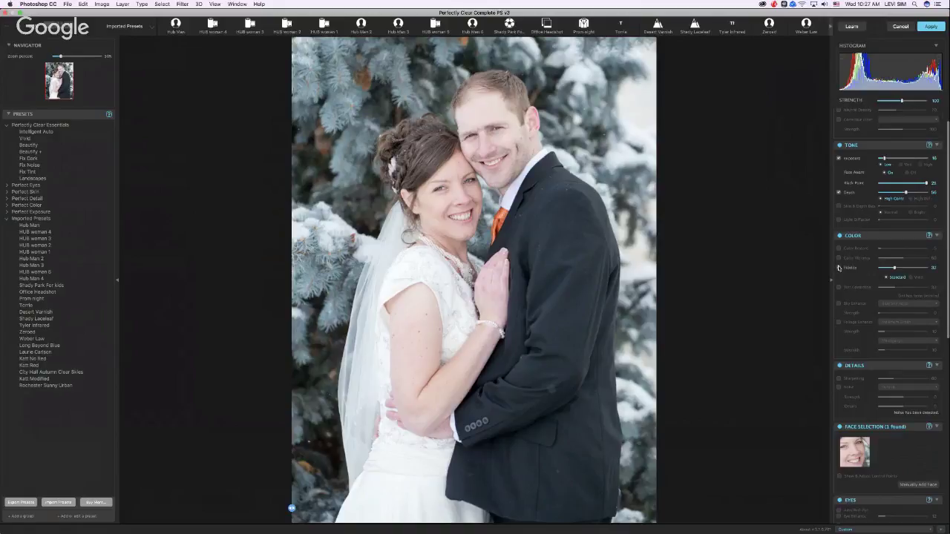
{"action": "left_click", "coordinate": [839, 268]}
{"action": "left_click", "coordinate": [839, 268]}
{"action": "left_click", "coordinate": [839, 267]}
{"action": "key", "text": "super+Tab"}
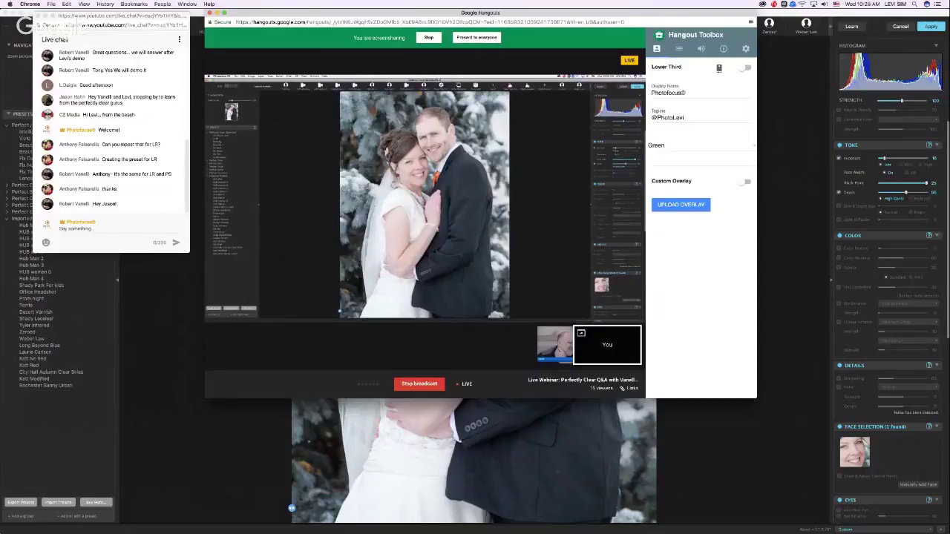
{"action": "key", "text": "super+Tab"}
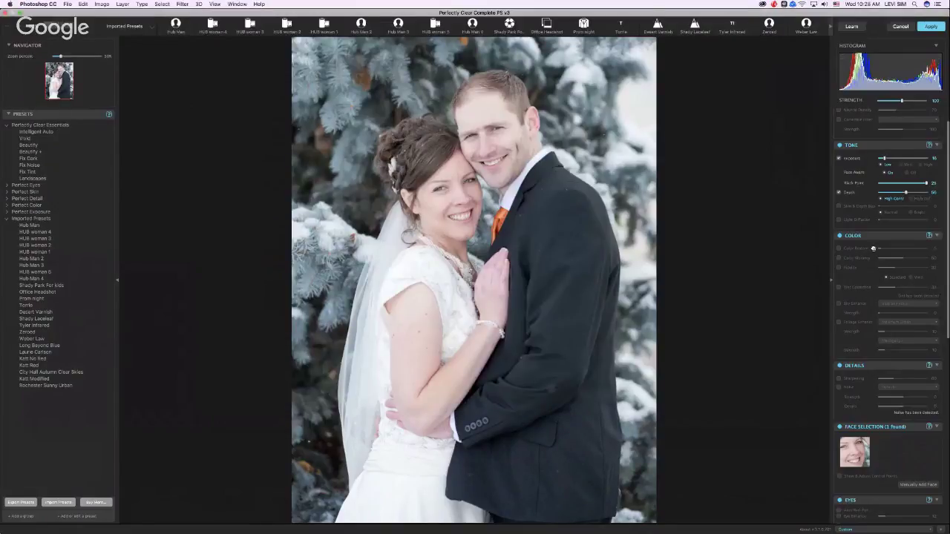
- Enable Tint Correction, raise its strength slightly, and compare the photo with it off and on, leaving it on
{"action": "left_click", "coordinate": [839, 288]}
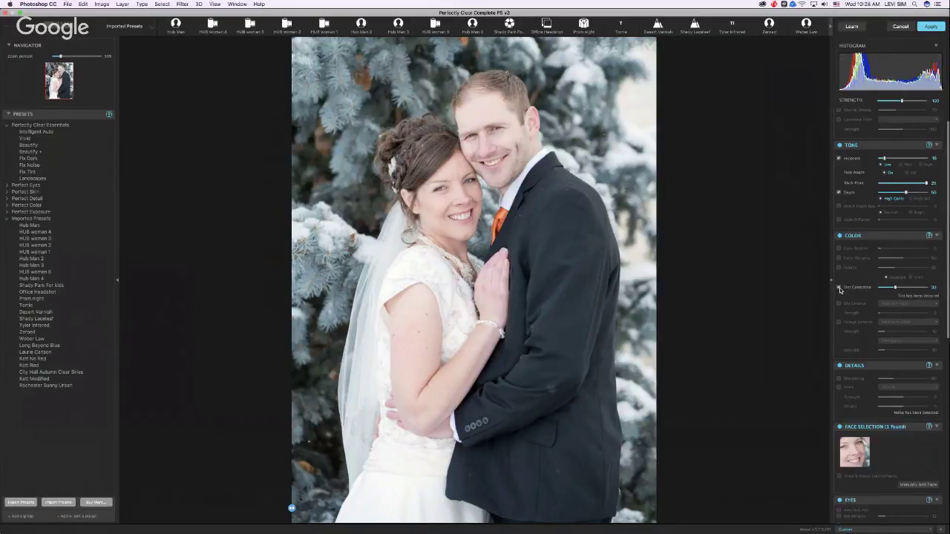
{"action": "mouse_move", "coordinate": [895, 288]}
{"action": "left_mouse_down"}
{"action": "mouse_move", "coordinate": [911, 288]}
{"action": "mouse_move", "coordinate": [903, 289]}
{"action": "left_mouse_up"}
{"action": "left_click", "coordinate": [838, 287]}
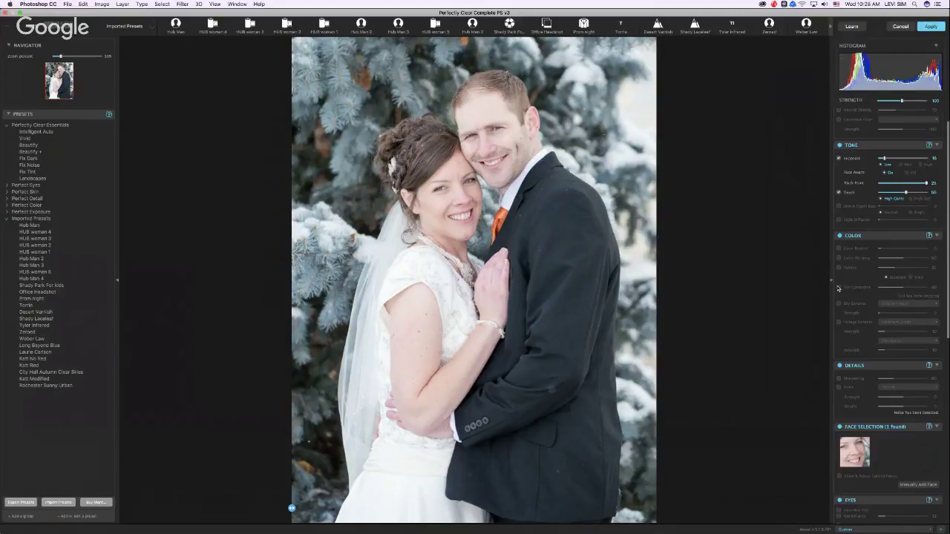
{"action": "left_click", "coordinate": [838, 288]}
{"action": "left_click", "coordinate": [838, 288]}
{"action": "left_click", "coordinate": [838, 287]}
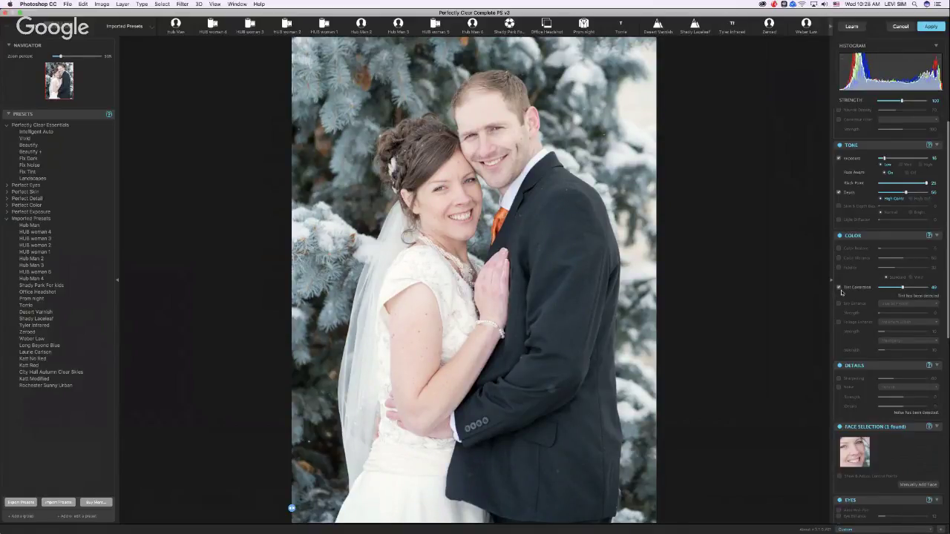
{"action": "left_click", "coordinate": [838, 288]}
{"action": "left_click", "coordinate": [838, 288]}
- Try Sky Enhance at high strength, switch it to Blue Sky Cerulean at 14, and compare the photo with it on and off
{"action": "left_click", "coordinate": [839, 305]}
{"action": "left_click_drag", "start_coordinate": [880, 313], "coordinate": [911, 312]}
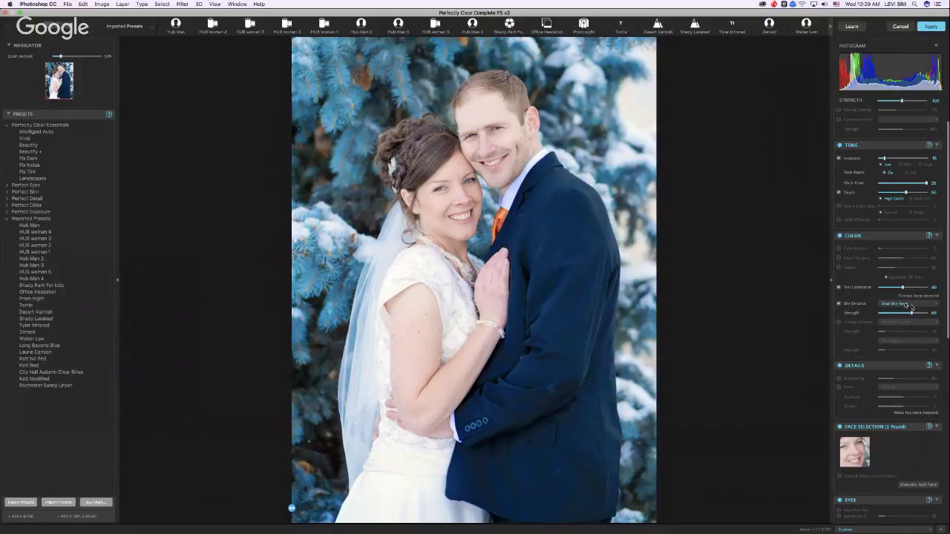
{"action": "left_click", "coordinate": [913, 306]}
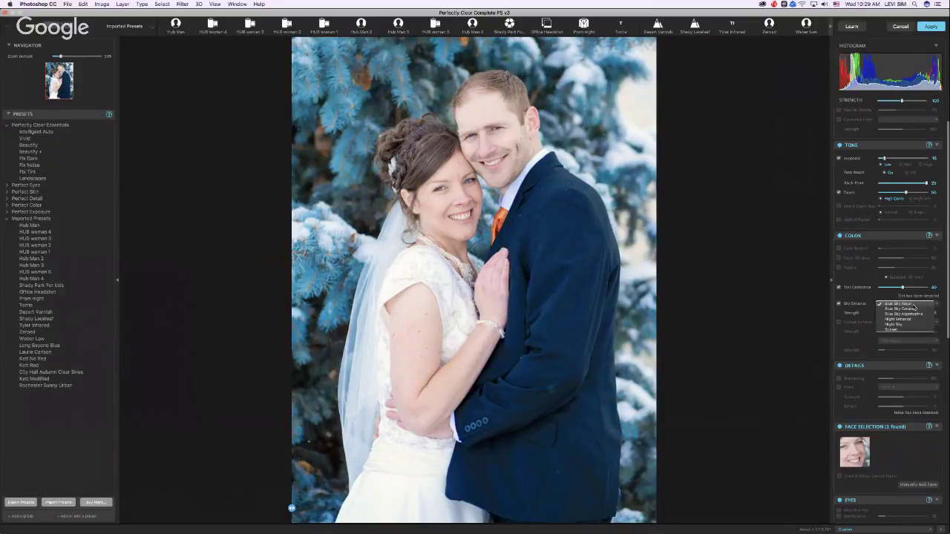
{"action": "left_click", "coordinate": [906, 313]}
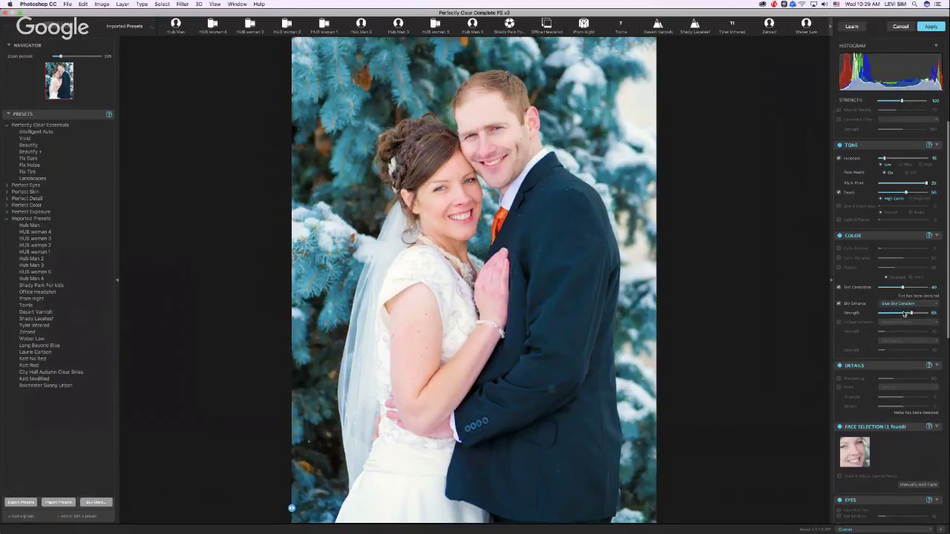
{"action": "left_click_drag", "start_coordinate": [909, 313], "coordinate": [883, 314]}
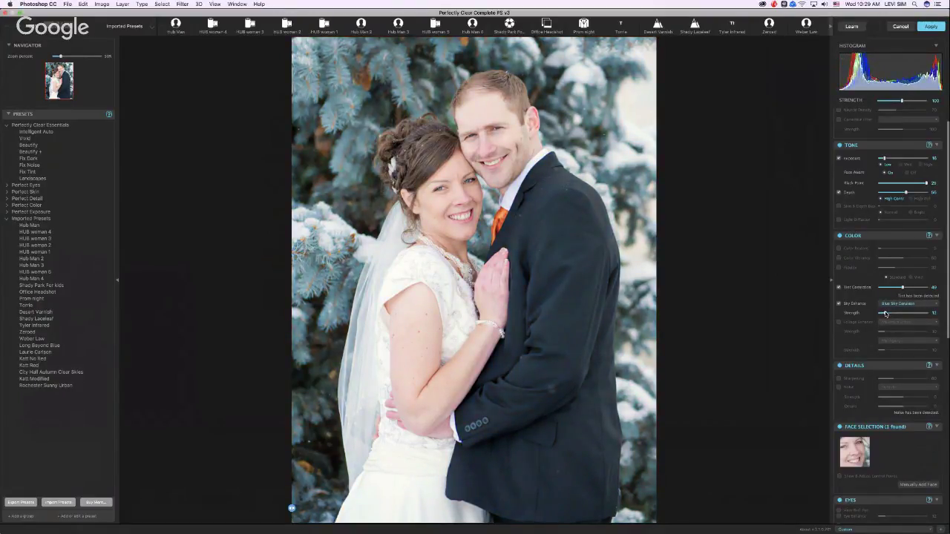
{"action": "left_click", "coordinate": [838, 304]}
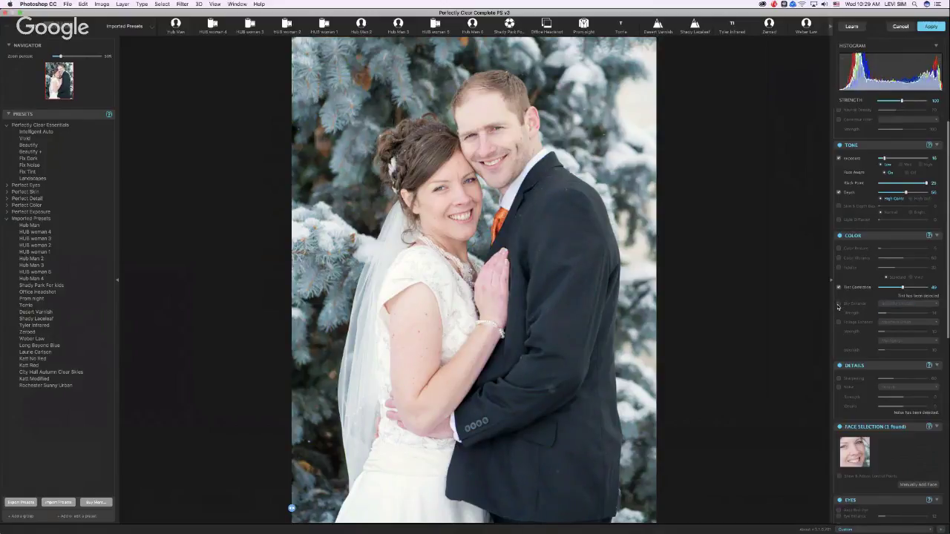
{"action": "left_click", "coordinate": [838, 305]}
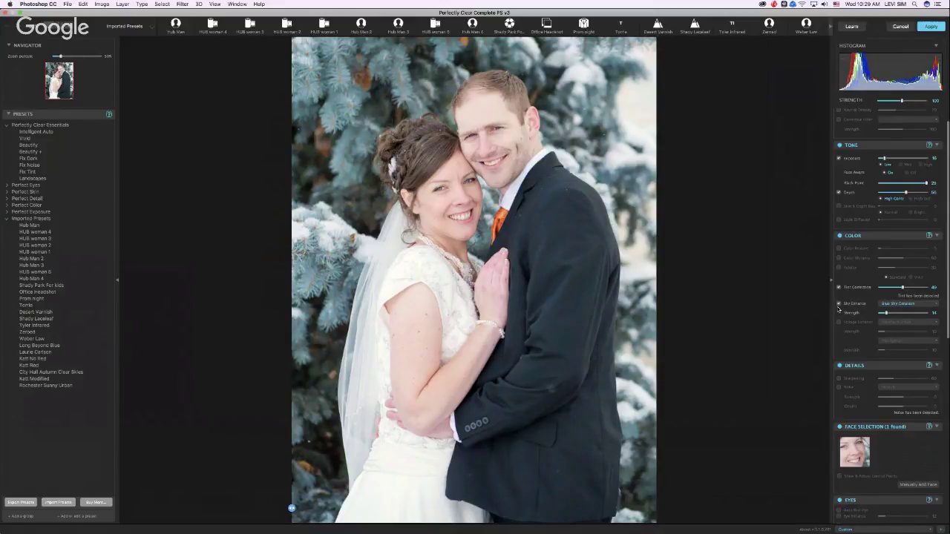
{"action": "left_click", "coordinate": [838, 304]}
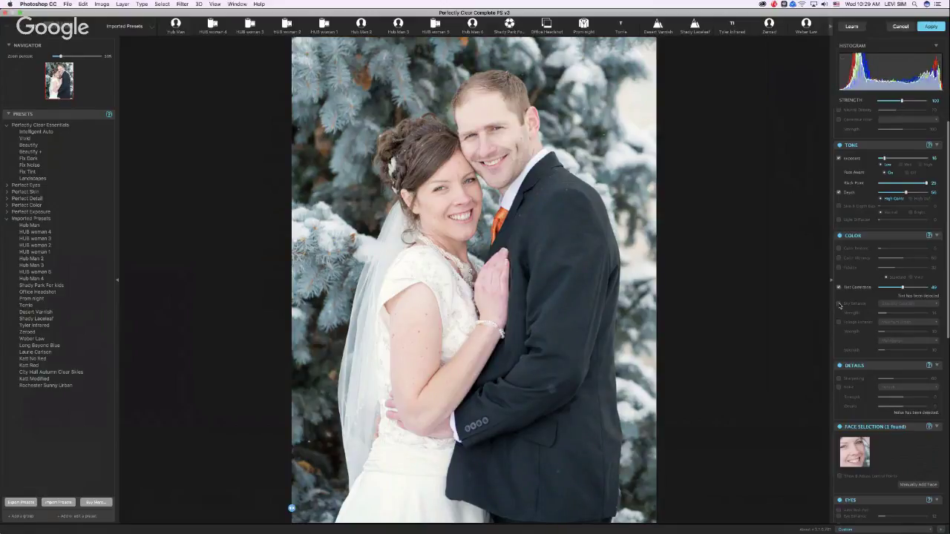
- Turn Sky Enhance back on, switch it to Blue Sky Aquamarine, and set its strength to 15
{"action": "left_click", "coordinate": [839, 304]}
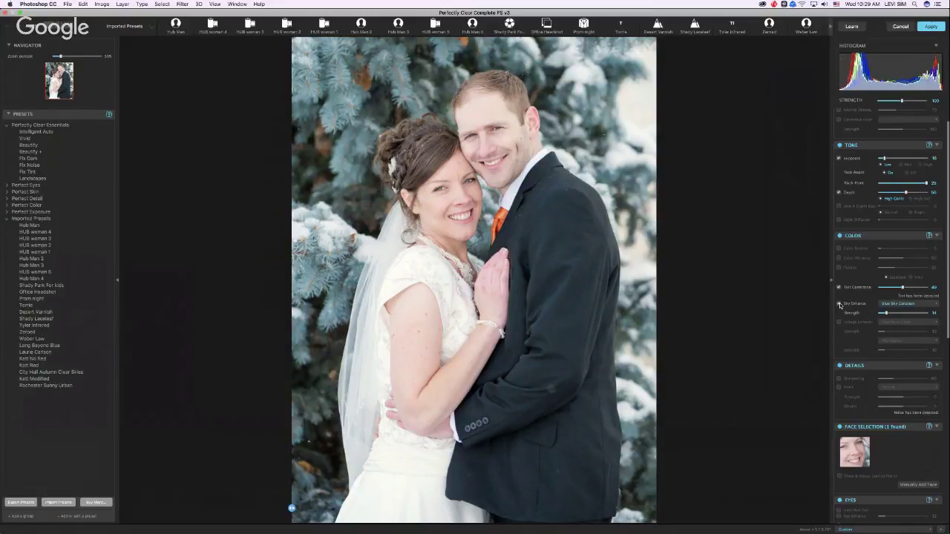
{"action": "left_click", "coordinate": [901, 303]}
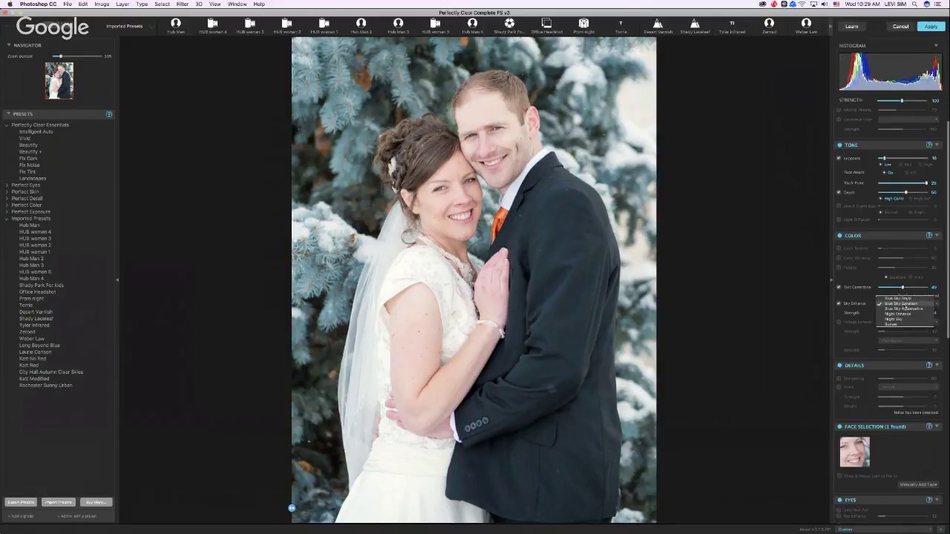
{"action": "left_click", "coordinate": [907, 310]}
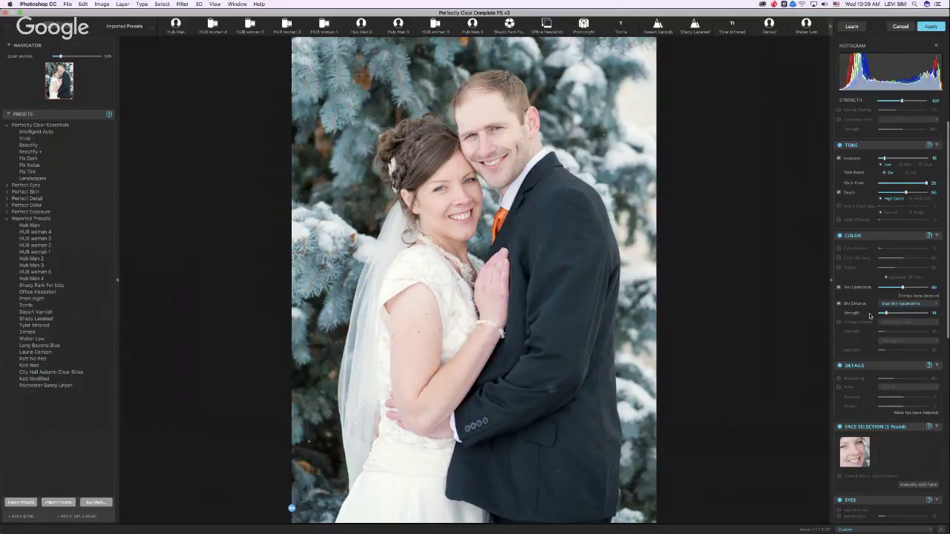
{"action": "left_click_drag", "start_coordinate": [904, 315], "coordinate": [887, 314]}
- Enable Foliage Enhance, try Forest Green at strength 71, and bring the green and brown strengths down to 0
{"action": "left_click", "coordinate": [839, 323]}
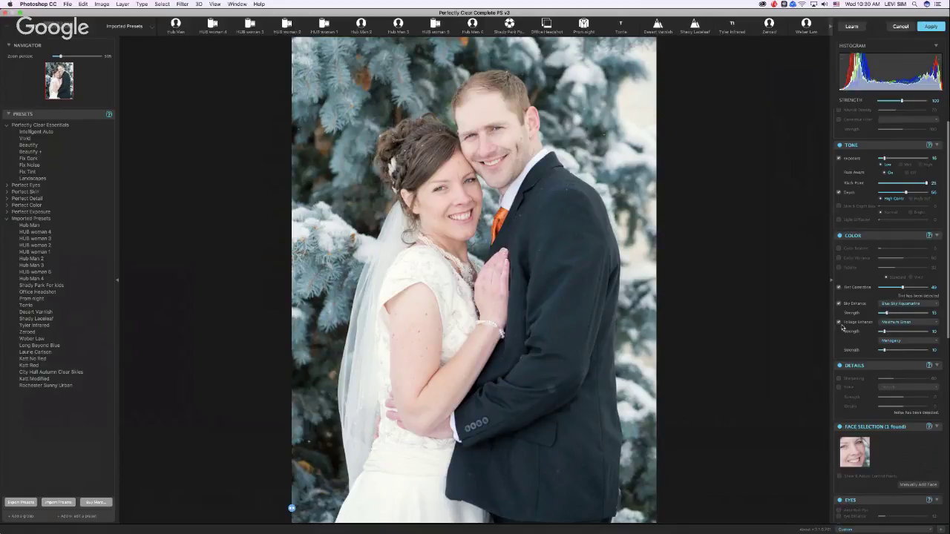
{"action": "left_click", "coordinate": [898, 321]}
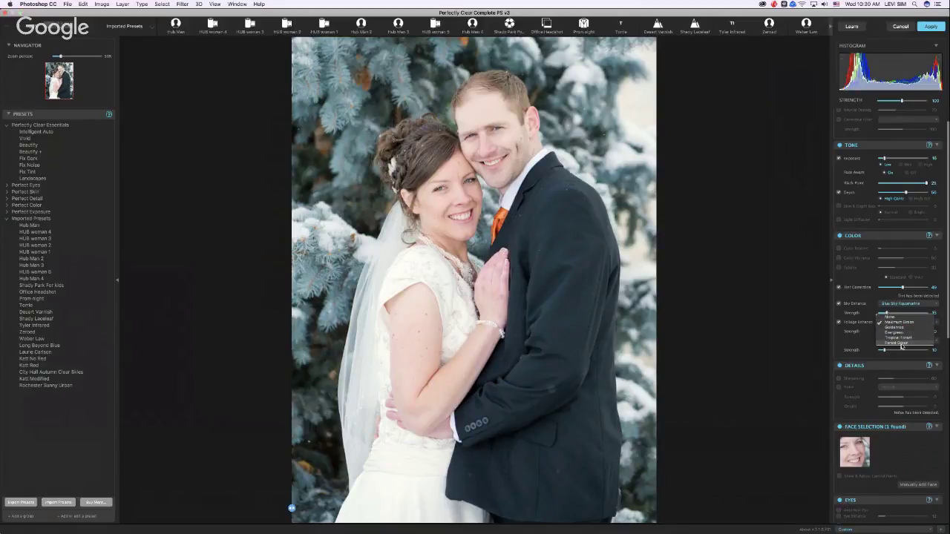
{"action": "left_click", "coordinate": [906, 333]}
{"action": "left_click_drag", "start_coordinate": [906, 334], "coordinate": [911, 335]}
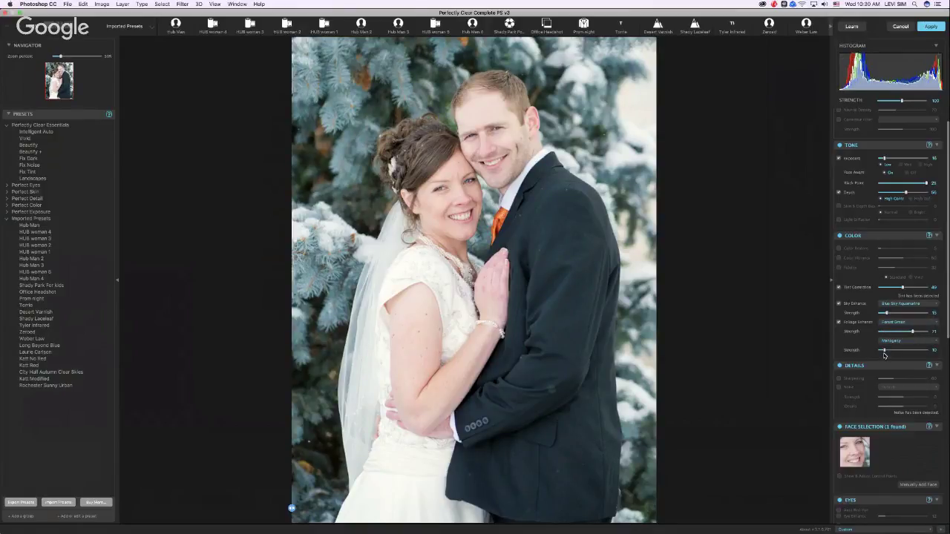
{"action": "left_click_drag", "start_coordinate": [884, 350], "coordinate": [878, 332]}
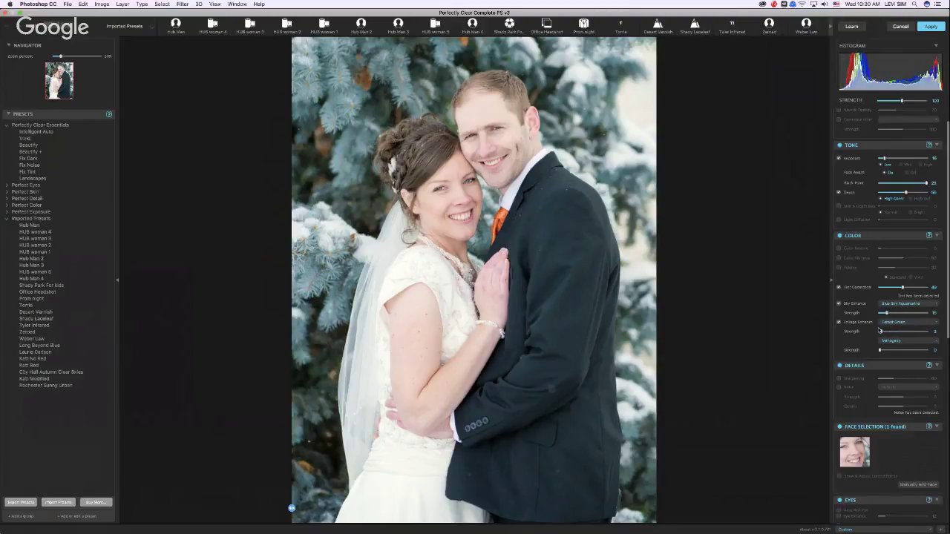
- Try the Burnt Sienna, Mahogany and Sepia foliage tones at higher strength, ending on Sepia at about 60
{"action": "left_click", "coordinate": [890, 342]}
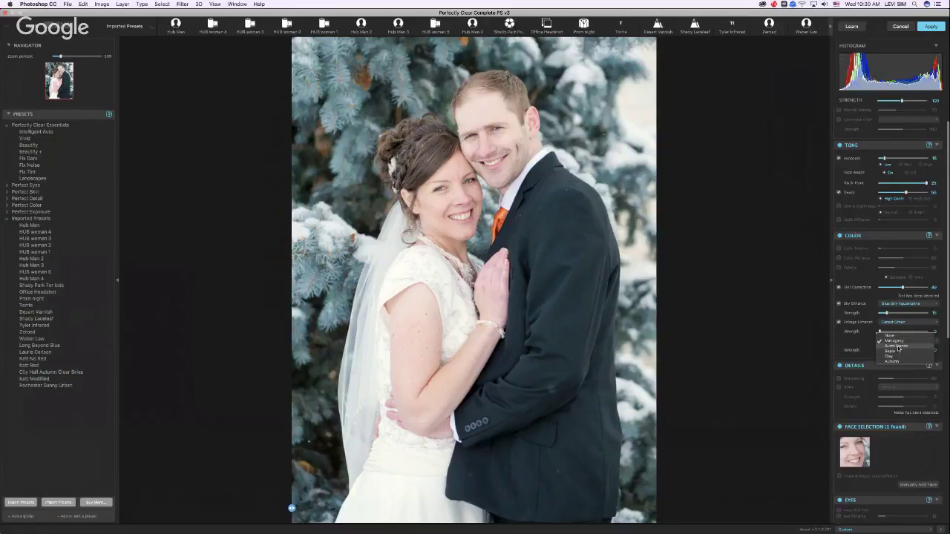
{"action": "left_click", "coordinate": [896, 345]}
{"action": "mouse_move", "coordinate": [880, 350]}
{"action": "left_mouse_down"}
{"action": "mouse_move", "coordinate": [920, 356]}
{"action": "mouse_move", "coordinate": [896, 349]}
{"action": "left_mouse_up"}
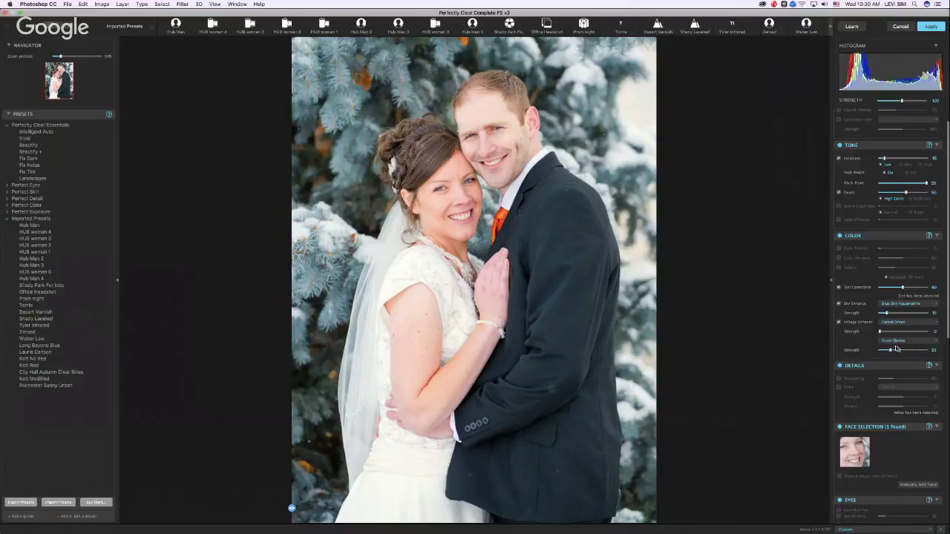
{"action": "left_click", "coordinate": [898, 341]}
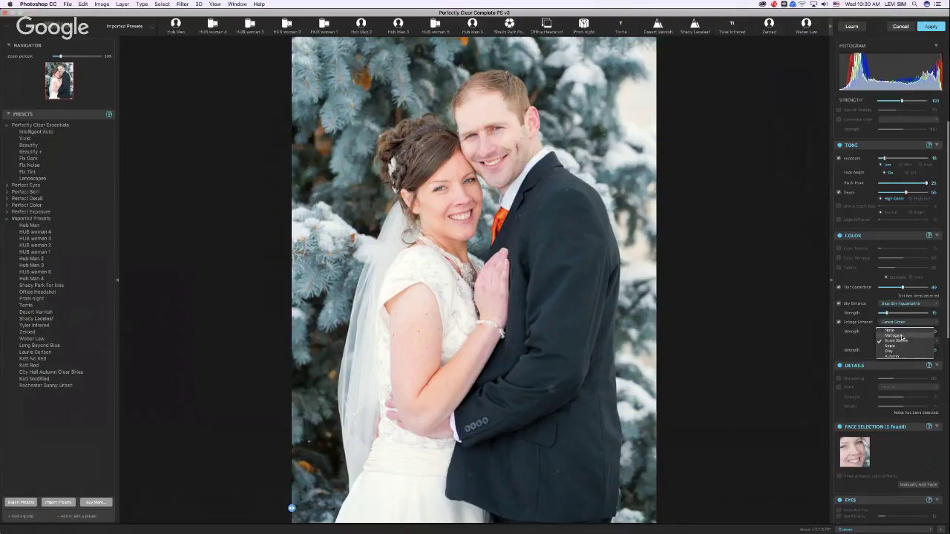
{"action": "left_click", "coordinate": [902, 336]}
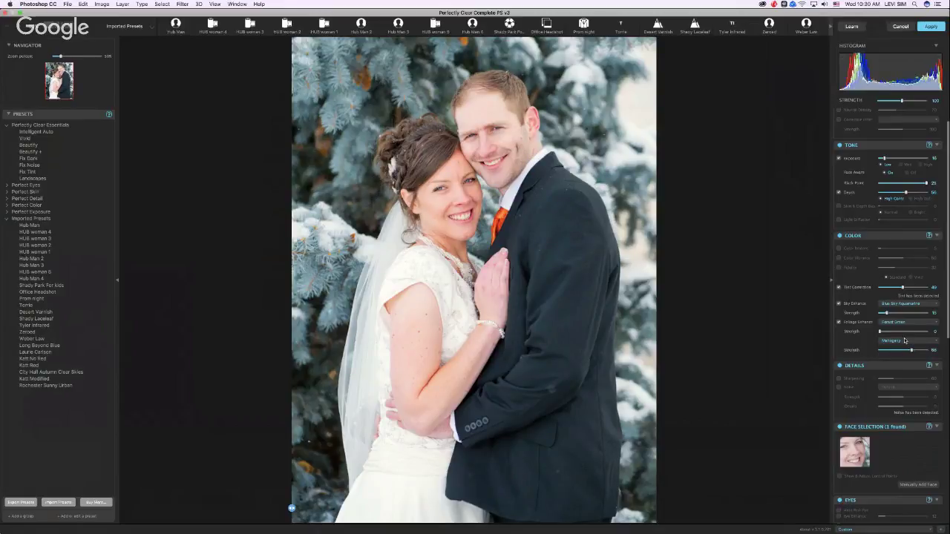
{"action": "left_click", "coordinate": [905, 342]}
{"action": "left_click", "coordinate": [904, 350]}
{"action": "mouse_move", "coordinate": [911, 350]}
{"action": "left_mouse_down"}
{"action": "mouse_move", "coordinate": [896, 351]}
{"action": "mouse_move", "coordinate": [942, 345]}
{"action": "mouse_move", "coordinate": [908, 349]}
{"action": "left_mouse_up"}
- Compare the photo repeatedly with Foliage Enhance off and on, leaving it off
{"action": "left_click", "coordinate": [838, 323]}
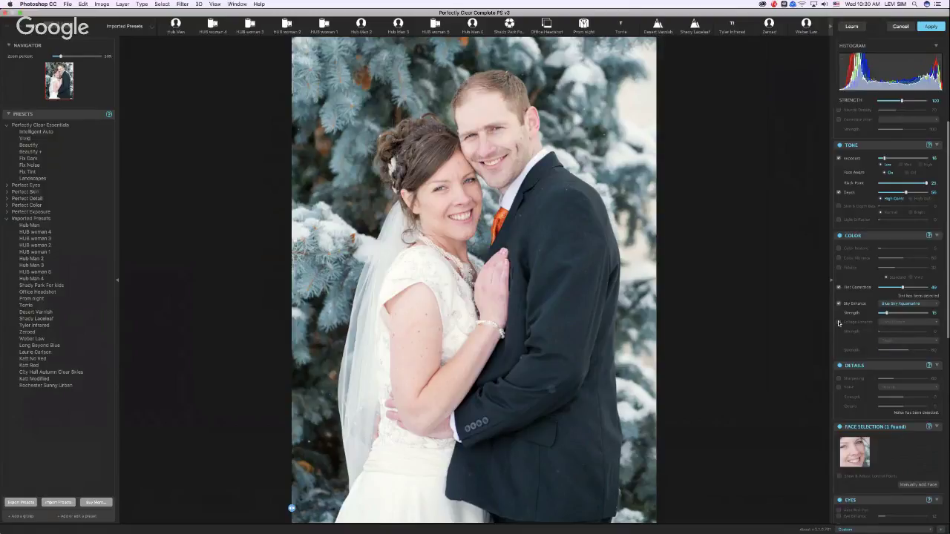
{"action": "left_click", "coordinate": [839, 323]}
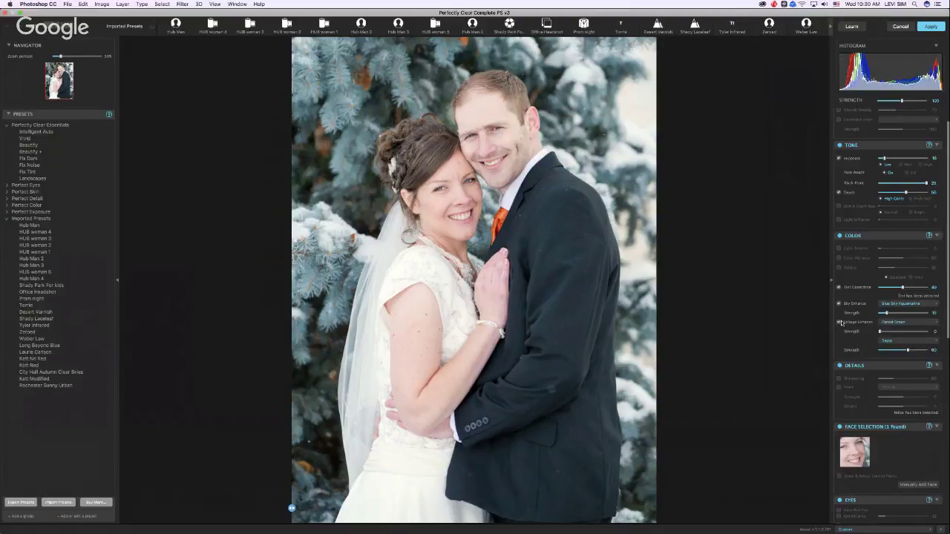
{"action": "left_click", "coordinate": [840, 323]}
{"action": "left_click", "coordinate": [840, 323]}
{"action": "left_click", "coordinate": [840, 323]}
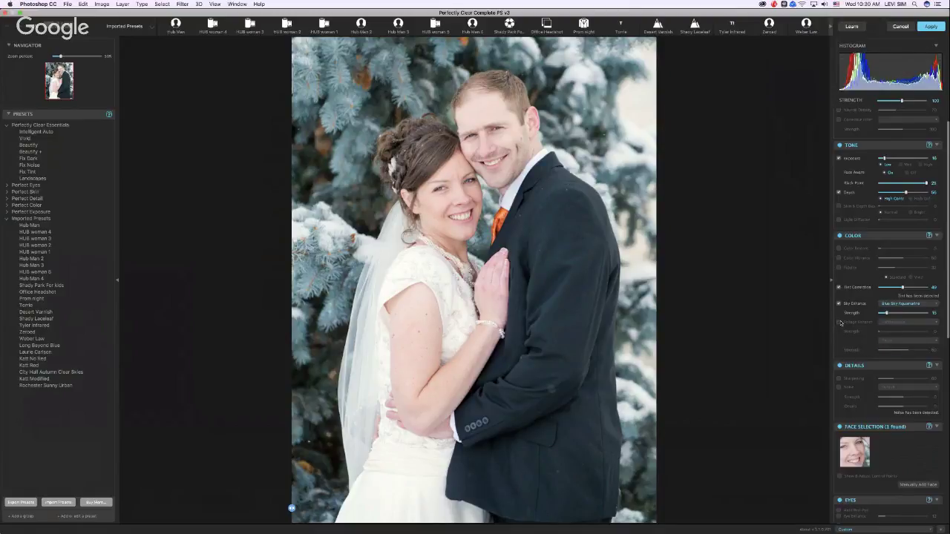
{"action": "left_click", "coordinate": [840, 323]}
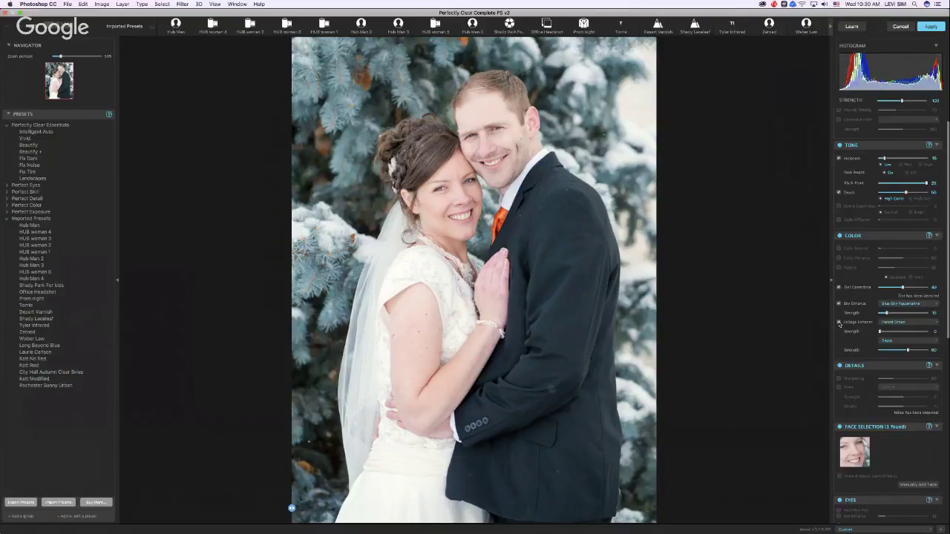
{"action": "left_click", "coordinate": [840, 323]}
{"action": "left_click", "coordinate": [840, 323]}
{"action": "left_click", "coordinate": [840, 323]}
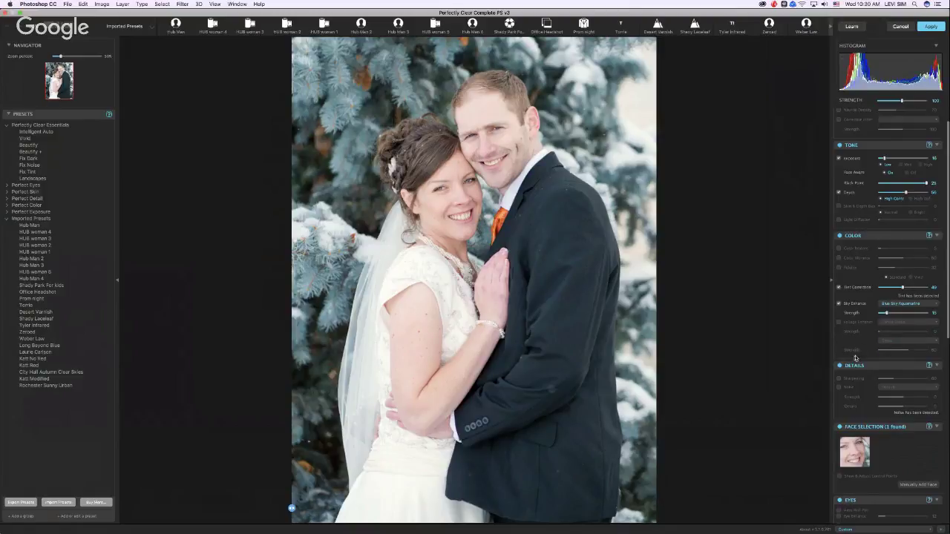
- Enable Sharpening for the wedding photo and lower its strength
{"action": "left_click_drag", "start_coordinate": [946, 329], "coordinate": [946, 438]}
{"action": "left_click", "coordinate": [839, 192]}
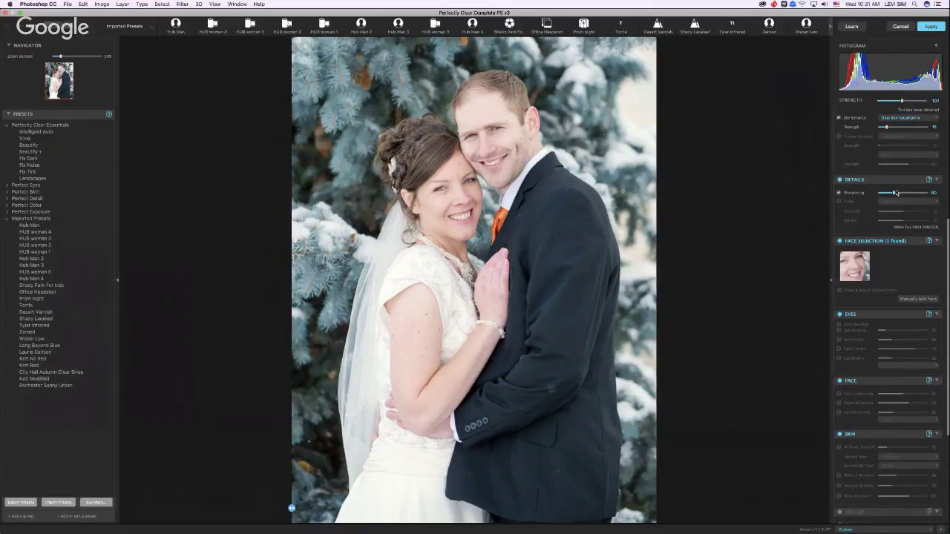
{"action": "left_click_drag", "start_coordinate": [894, 193], "coordinate": [888, 193]}
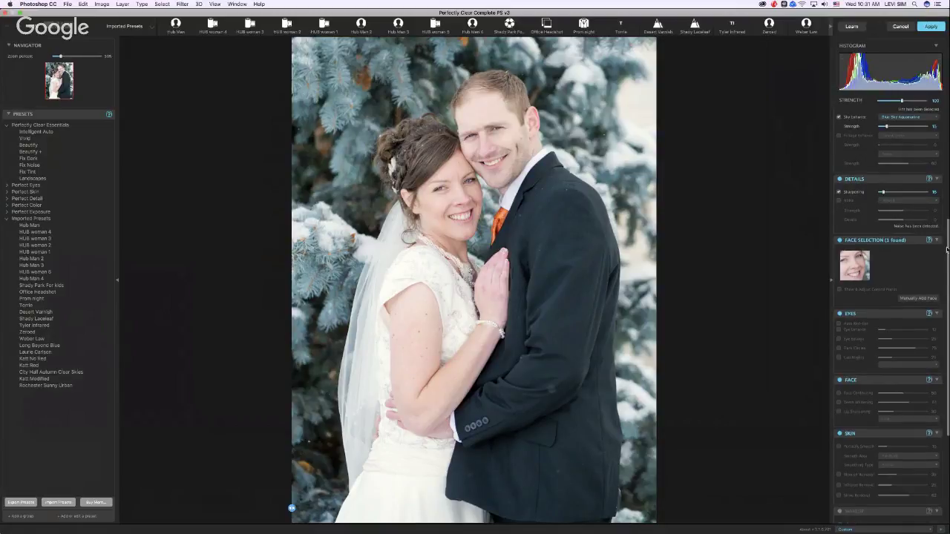
- Show the face control points, manually add the groom's face by marking both his eyes, and hide the control points
{"action": "scroll", "coordinate": [893, 208], "scroll_direction": "down", "scroll_amount": 3}
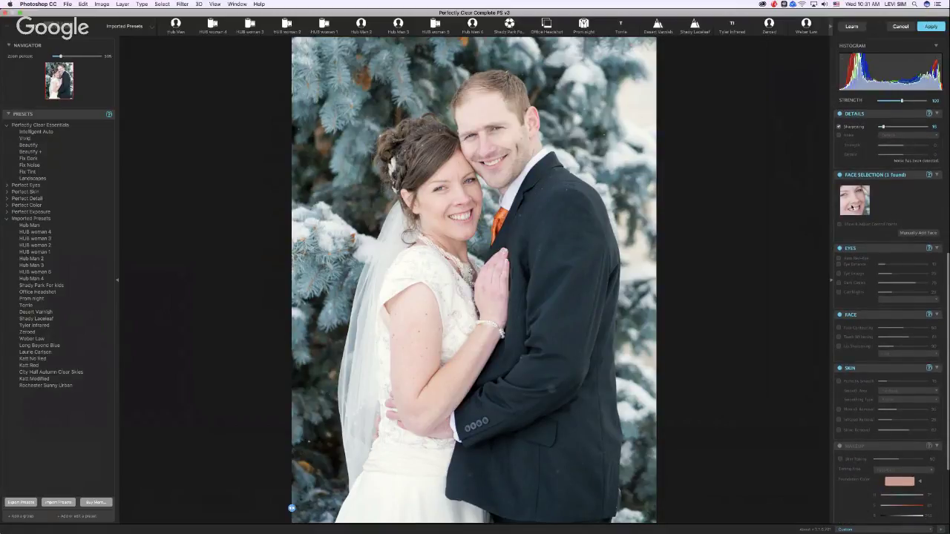
{"action": "left_click", "coordinate": [839, 224]}
{"action": "left_click", "coordinate": [440, 188]}
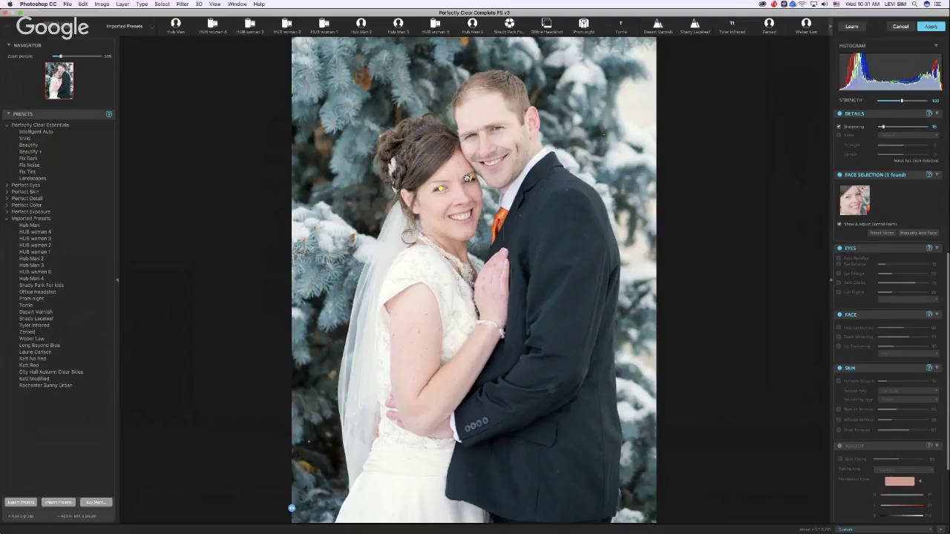
{"action": "left_click", "coordinate": [469, 181]}
{"action": "left_click", "coordinate": [916, 234]}
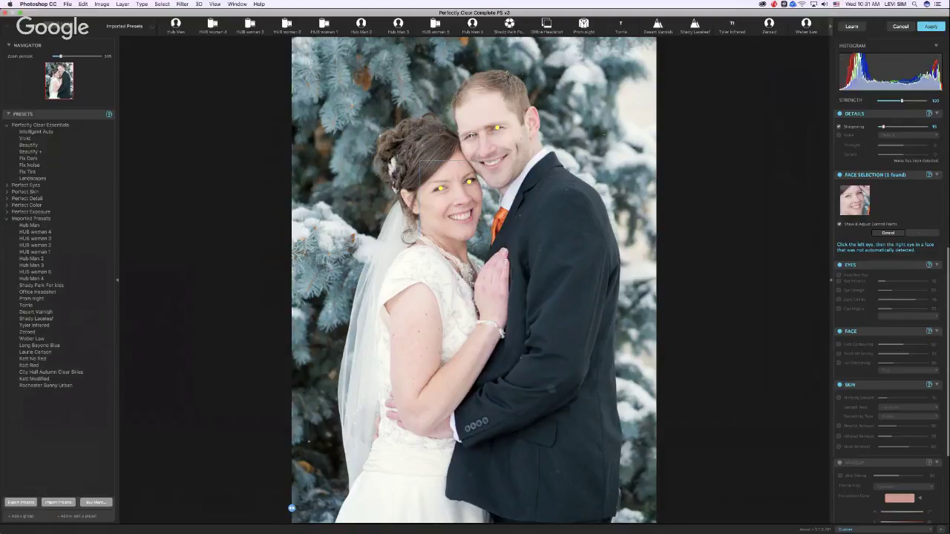
{"action": "left_click", "coordinate": [470, 136]}
{"action": "left_click", "coordinate": [922, 233]}
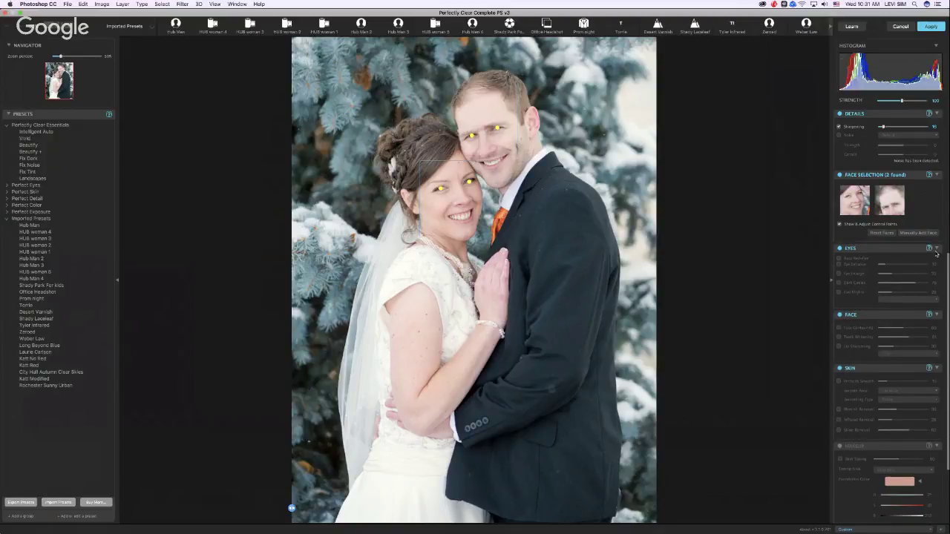
{"action": "scroll", "coordinate": [947, 260], "scroll_direction": "down", "scroll_amount": 3}
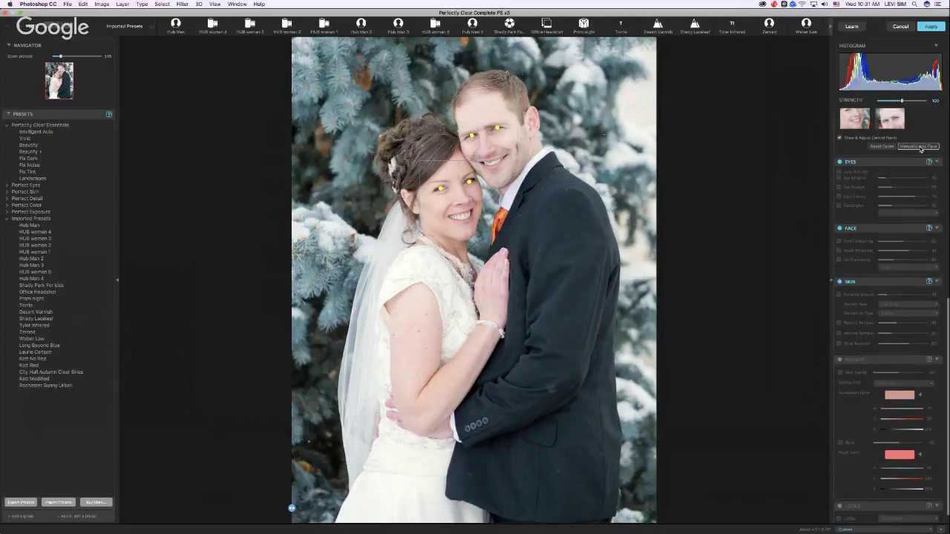
{"action": "left_click", "coordinate": [839, 138]}
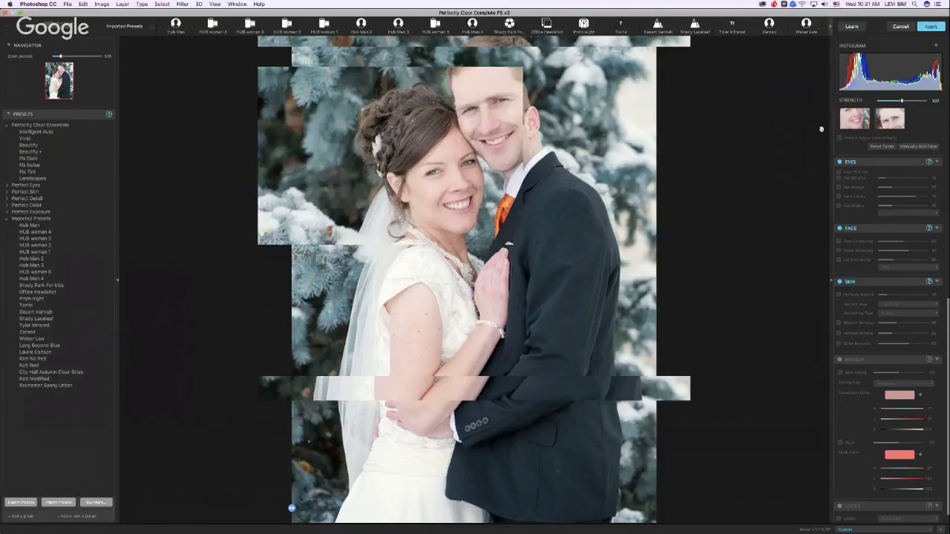
- Enable Eye Enhance and Dark Circles, and compare the couple's faces with Dark Circles off and on, leaving it on
{"action": "scroll", "coordinate": [544, 70], "scroll_direction": "up", "scroll_amount": 2}
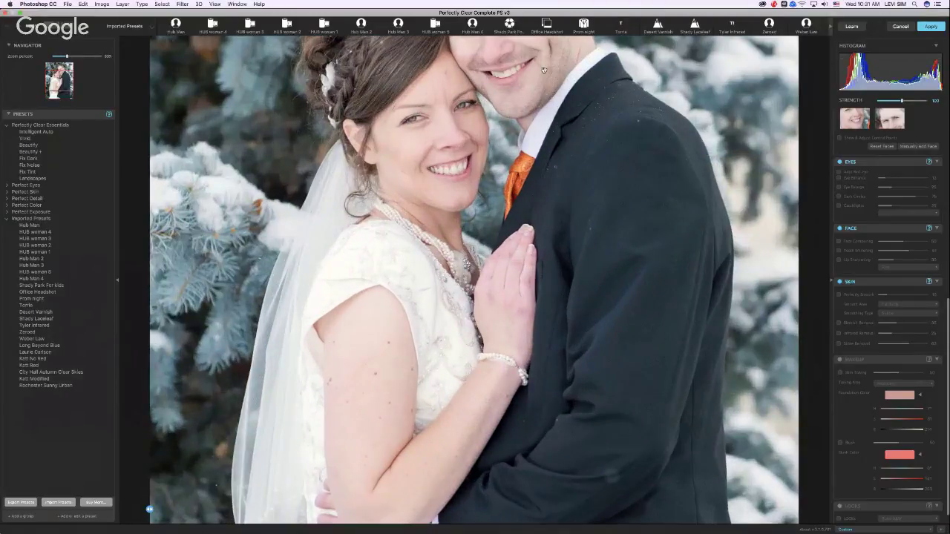
{"action": "left_click_drag", "start_coordinate": [544, 71], "coordinate": [556, 266]}
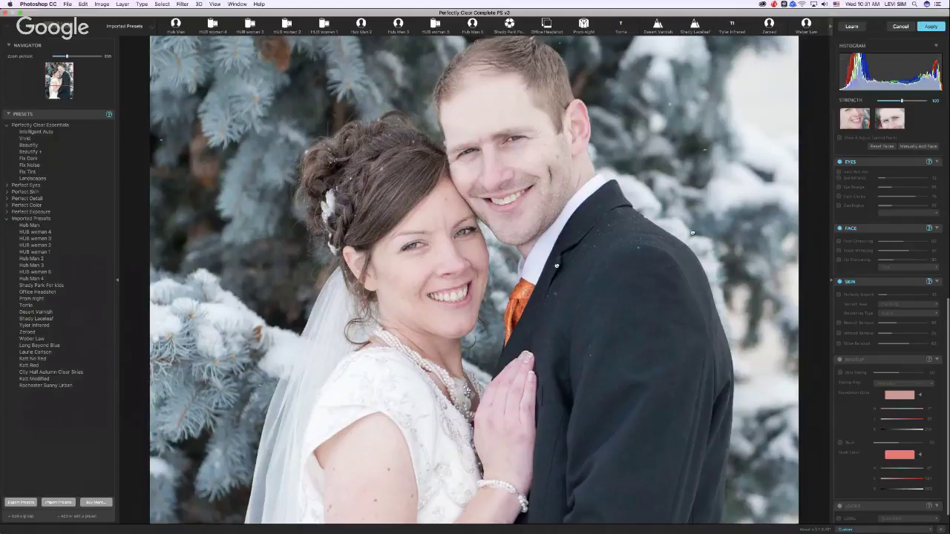
{"action": "left_click", "coordinate": [839, 178]}
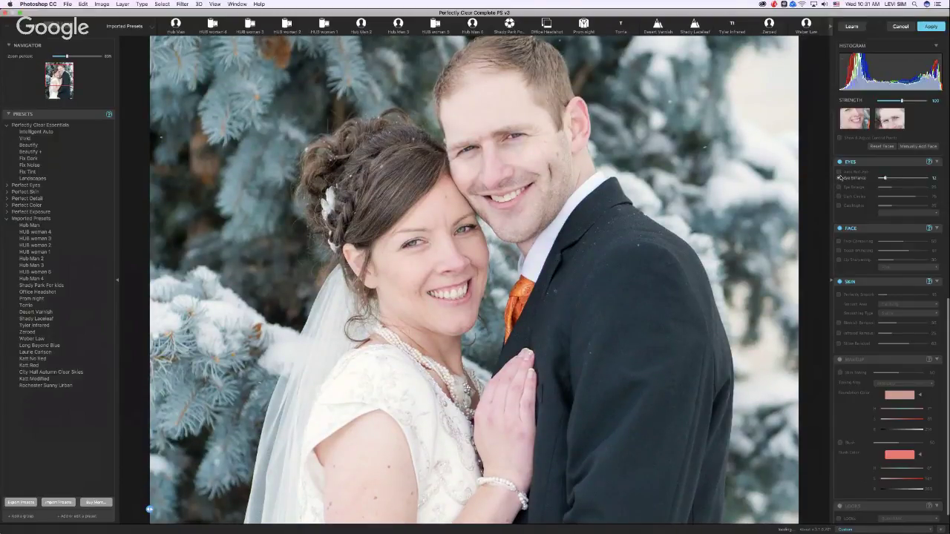
{"action": "left_click", "coordinate": [840, 196]}
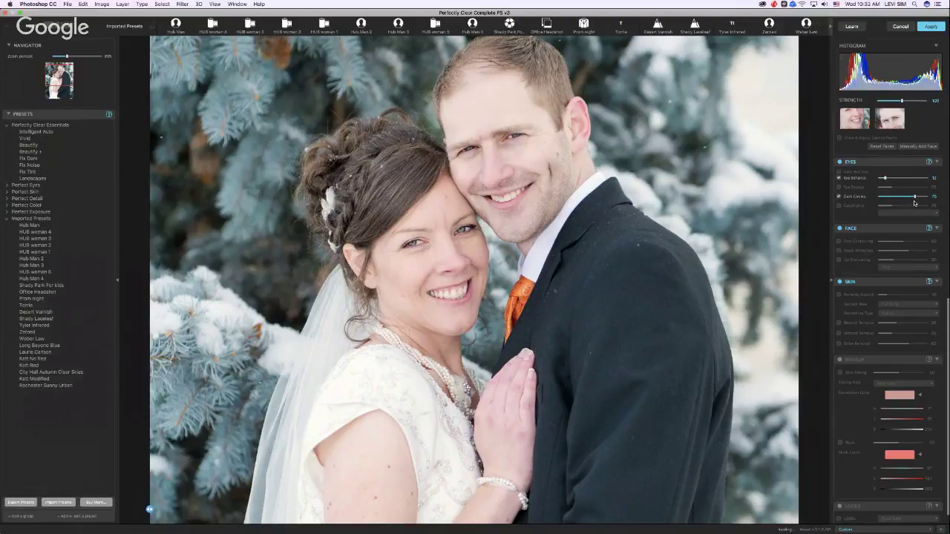
{"action": "left_click", "coordinate": [839, 196]}
{"action": "left_click", "coordinate": [838, 197]}
{"action": "left_click", "coordinate": [839, 196]}
{"action": "left_click", "coordinate": [839, 196]}
- Select the groom's face, show the control points, and reset the detected faces
{"action": "left_click", "coordinate": [892, 121]}
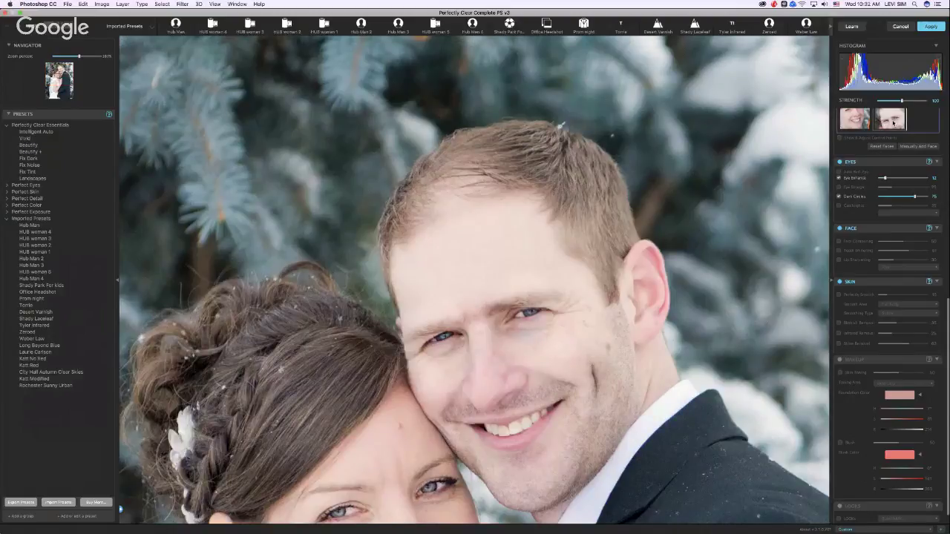
{"action": "left_click", "coordinate": [840, 139]}
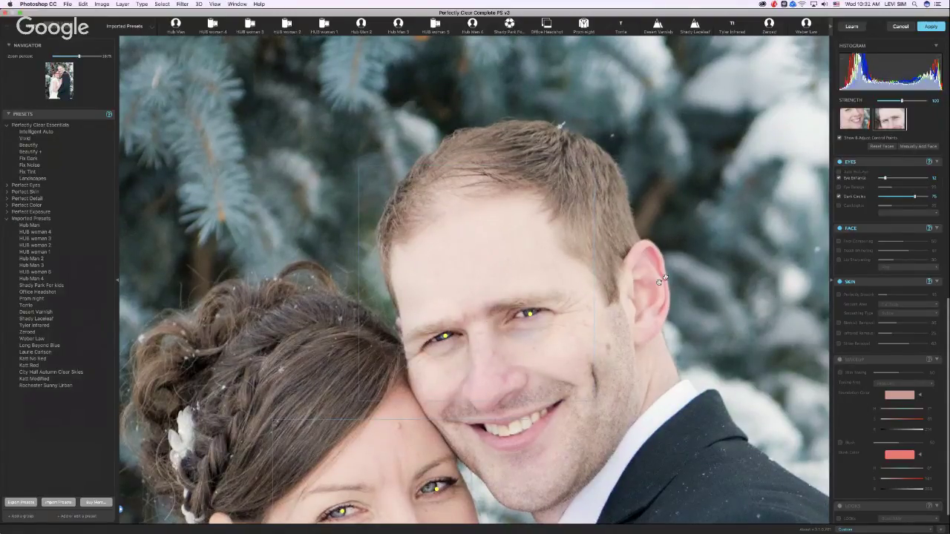
{"action": "left_click", "coordinate": [887, 147]}
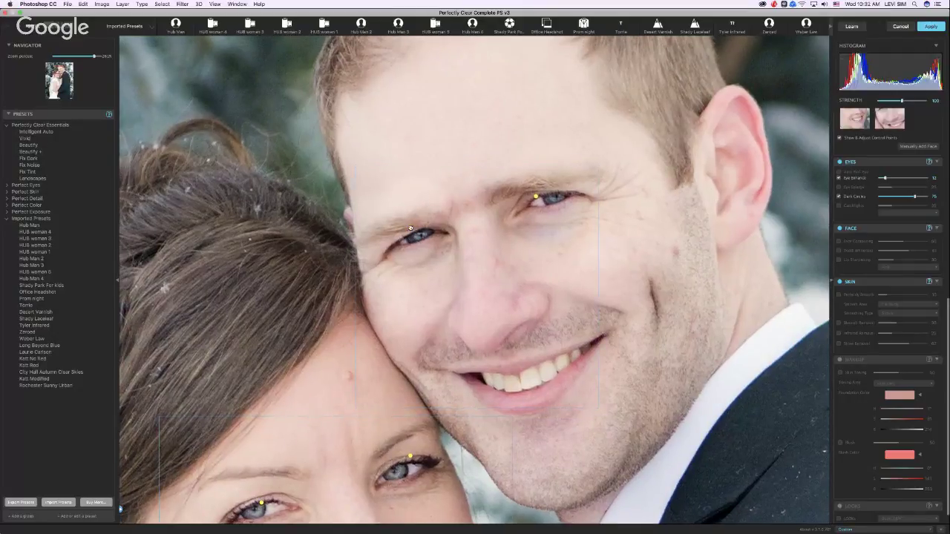
- Try to move the groom's eye control points onto his pupils
{"action": "left_click_drag", "start_coordinate": [414, 226], "coordinate": [422, 235]}
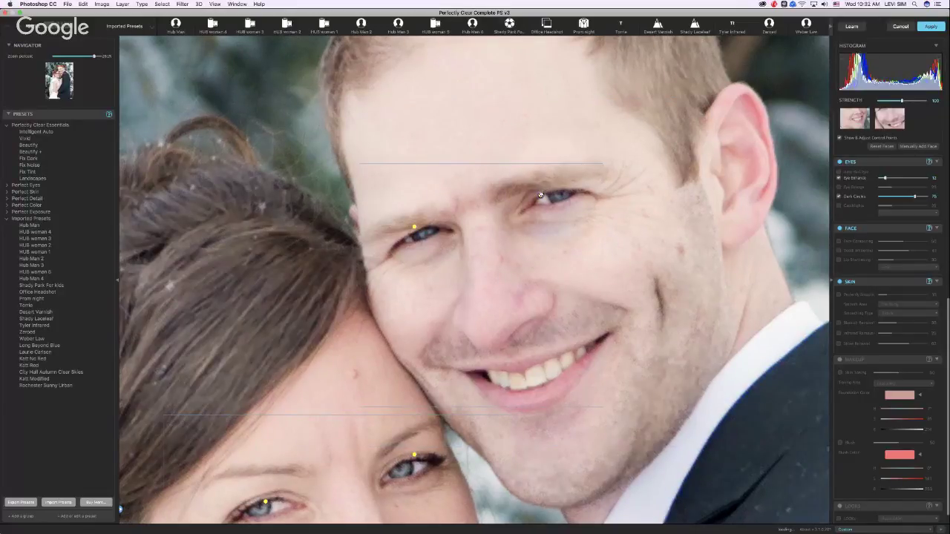
{"action": "left_click_drag", "start_coordinate": [543, 196], "coordinate": [539, 195]}
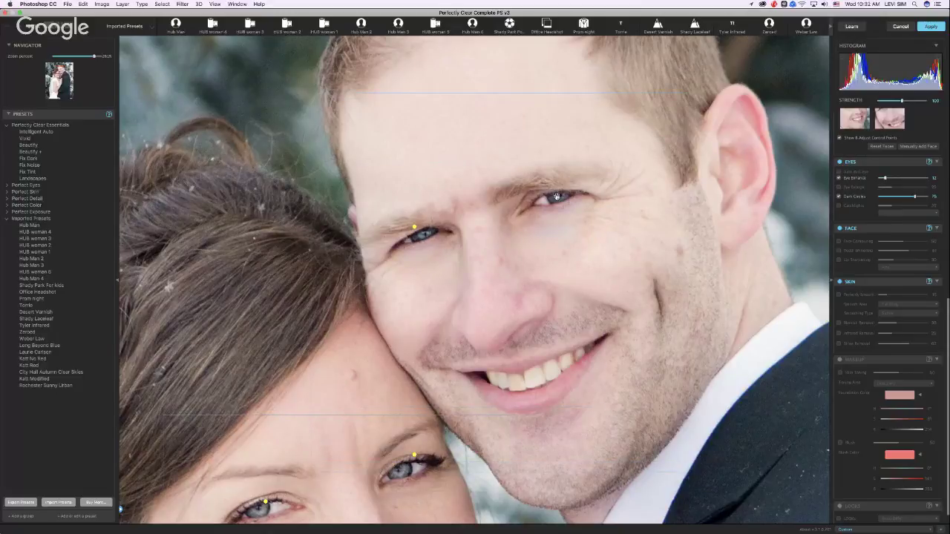
{"action": "left_click_drag", "start_coordinate": [414, 227], "coordinate": [415, 232]}
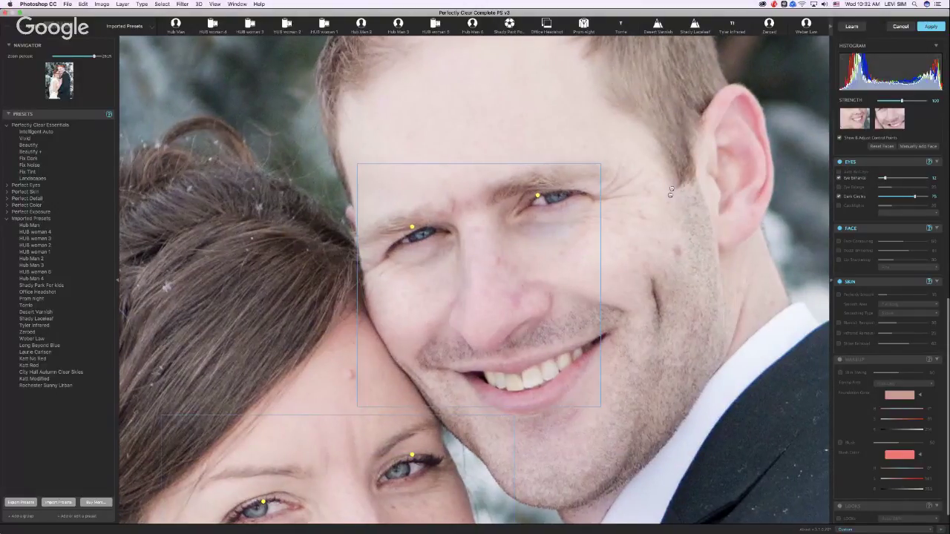
{"action": "scroll", "coordinate": [671, 188], "scroll_direction": "down", "scroll_amount": 2}
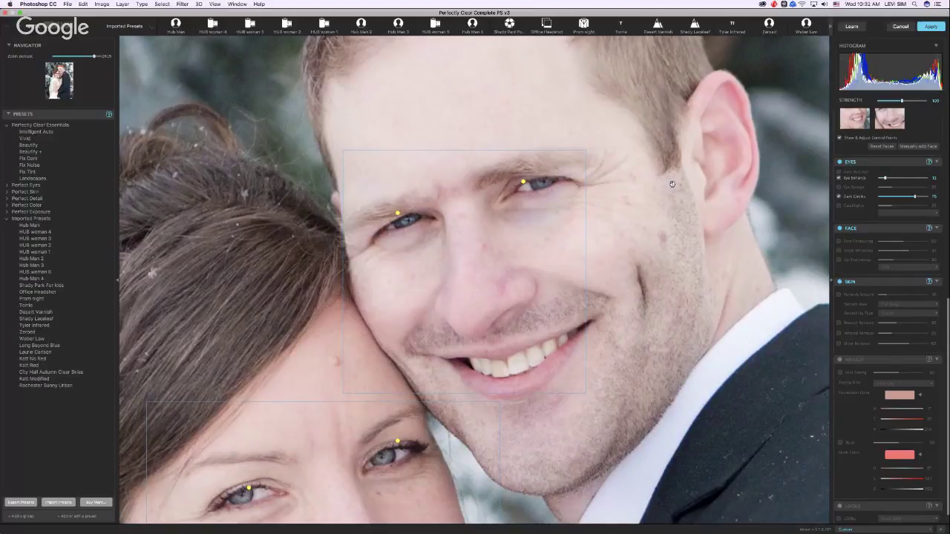
- Hide the face control points and compare the couple's faces with Dark Circles off and on, leaving it on
{"action": "scroll", "coordinate": [671, 184], "scroll_direction": "down", "scroll_amount": 2}
{"action": "scroll", "coordinate": [672, 183], "scroll_direction": "down", "scroll_amount": 1}
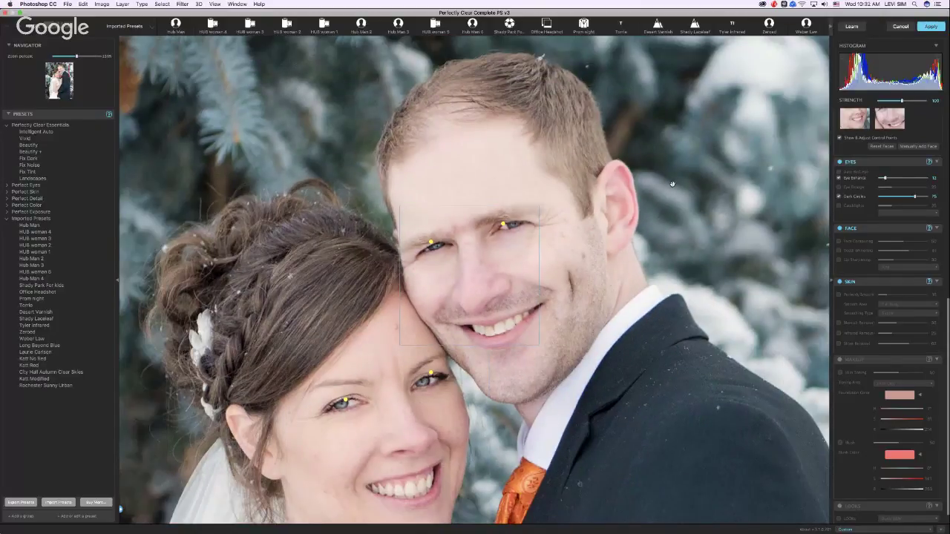
{"action": "scroll", "coordinate": [671, 183], "scroll_direction": "down", "scroll_amount": 1}
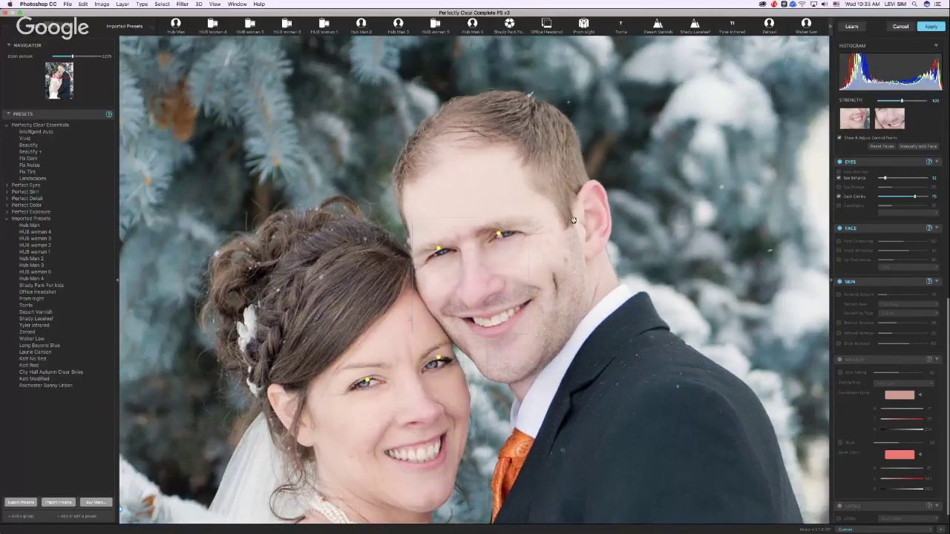
{"action": "scroll", "coordinate": [573, 220], "scroll_direction": "down", "scroll_amount": 1}
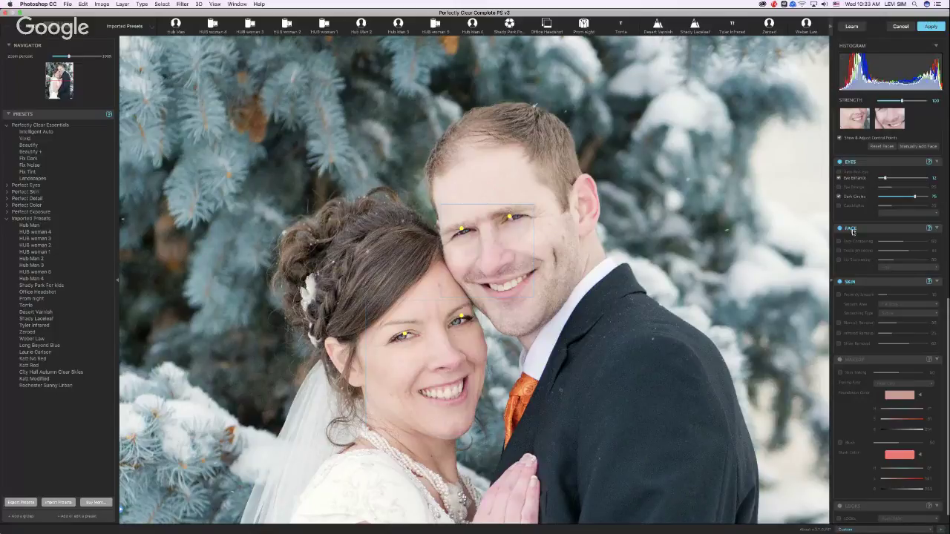
{"action": "left_click", "coordinate": [838, 196]}
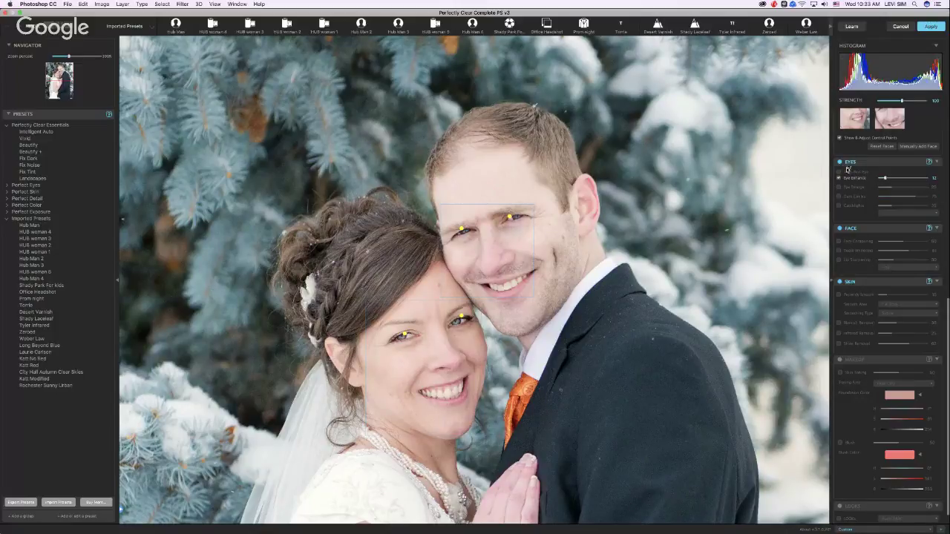
{"action": "left_click", "coordinate": [840, 138]}
{"action": "left_click", "coordinate": [839, 197]}
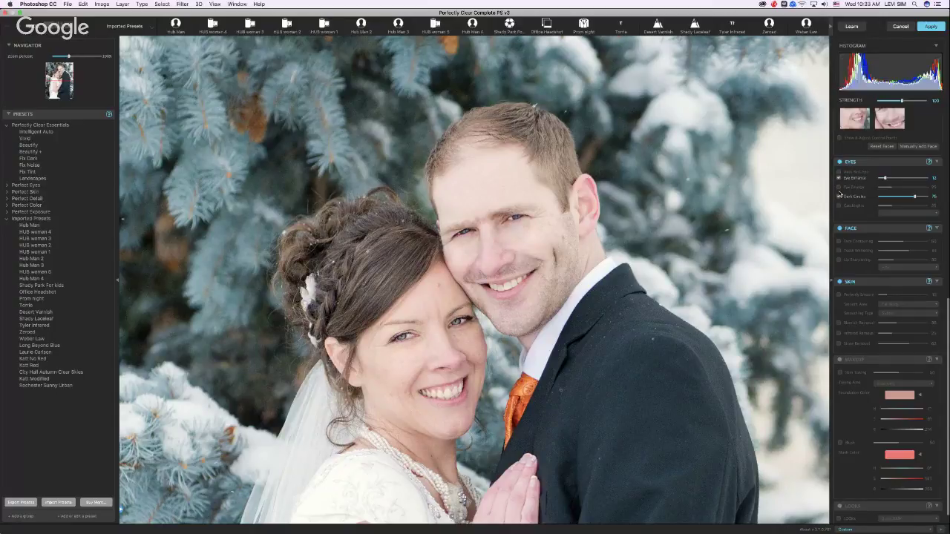
- Lower the Dark Circles strength to about 52 while checking the couple's faces
{"action": "left_click_drag", "start_coordinate": [914, 197], "coordinate": [904, 197]}
{"action": "left_click", "coordinate": [838, 197]}
{"action": "left_click_drag", "start_coordinate": [736, 215], "coordinate": [744, 214]}
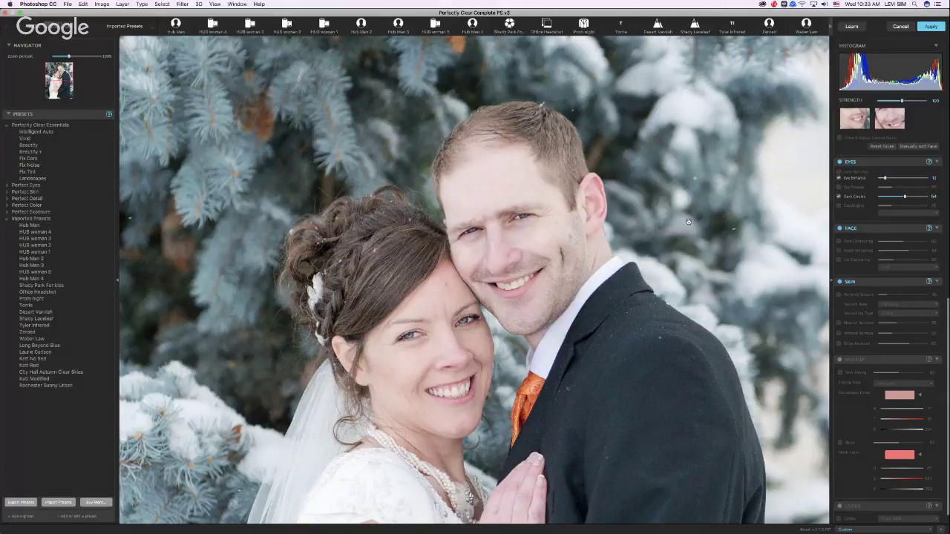
{"action": "left_click_drag", "start_coordinate": [688, 221], "coordinate": [677, 163]}
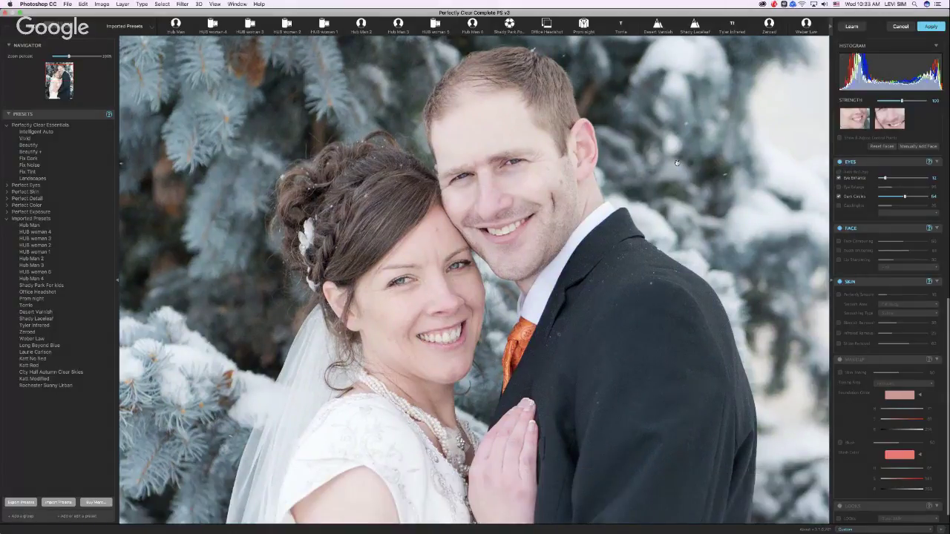
{"action": "scroll", "coordinate": [719, 243], "scroll_direction": "down", "scroll_amount": 2}
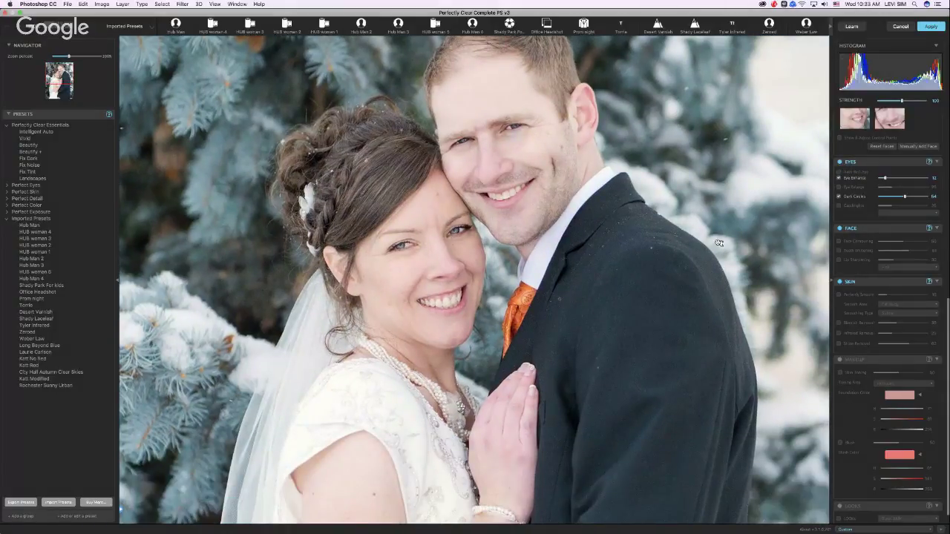
{"action": "left_click_drag", "start_coordinate": [905, 196], "coordinate": [903, 195]}
- Enable Lip Sharpening and Teeth Whitening, setting Teeth Whitening to about 54 and Lip Sharpening to about 24
{"action": "left_click", "coordinate": [839, 241]}
{"action": "left_click", "coordinate": [839, 242]}
{"action": "scroll", "coordinate": [905, 276], "scroll_direction": "down", "scroll_amount": 2}
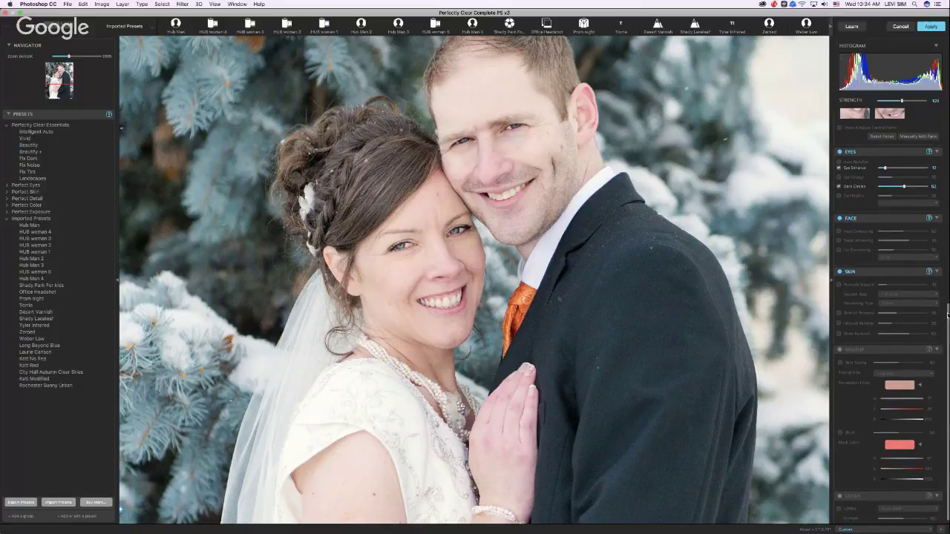
{"action": "left_click", "coordinate": [839, 244]}
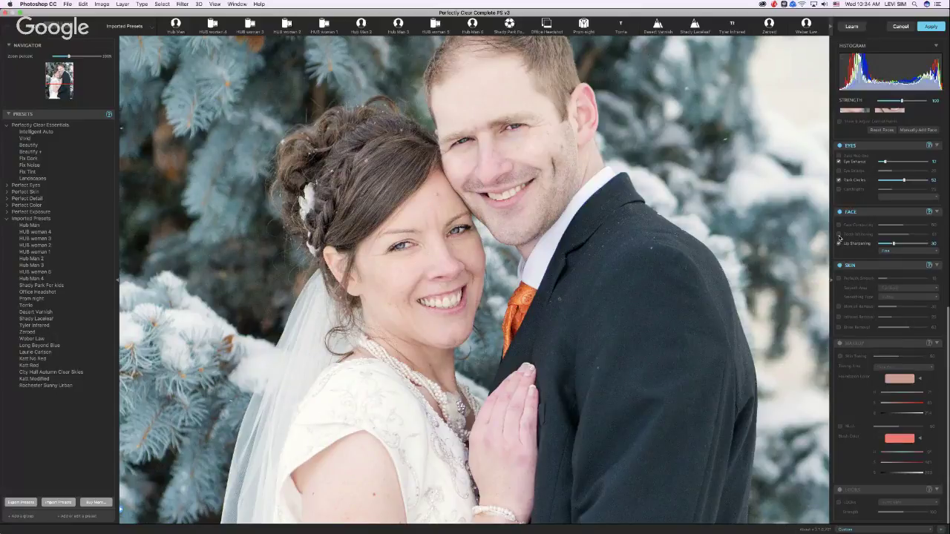
{"action": "left_click", "coordinate": [839, 235]}
{"action": "left_click_drag", "start_coordinate": [909, 236], "coordinate": [943, 233]}
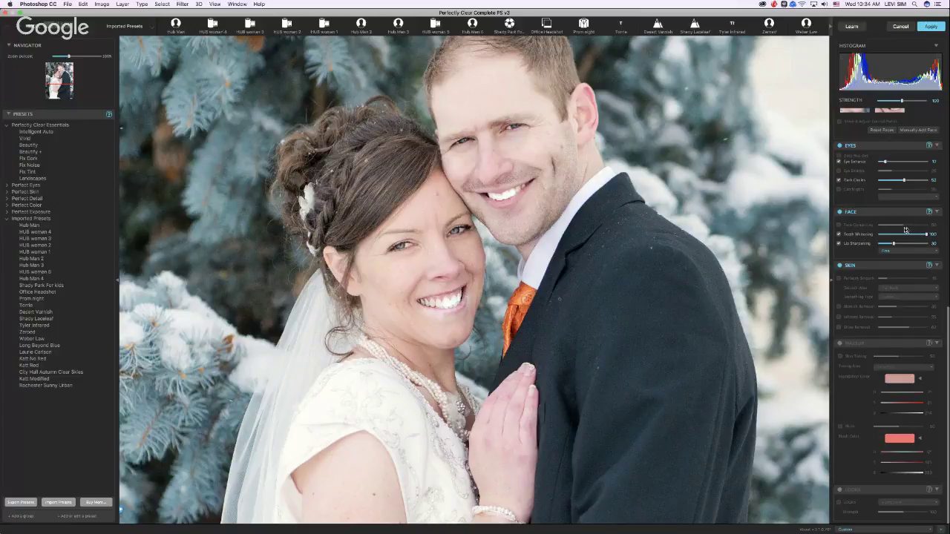
{"action": "left_click_drag", "start_coordinate": [925, 235], "coordinate": [904, 234]}
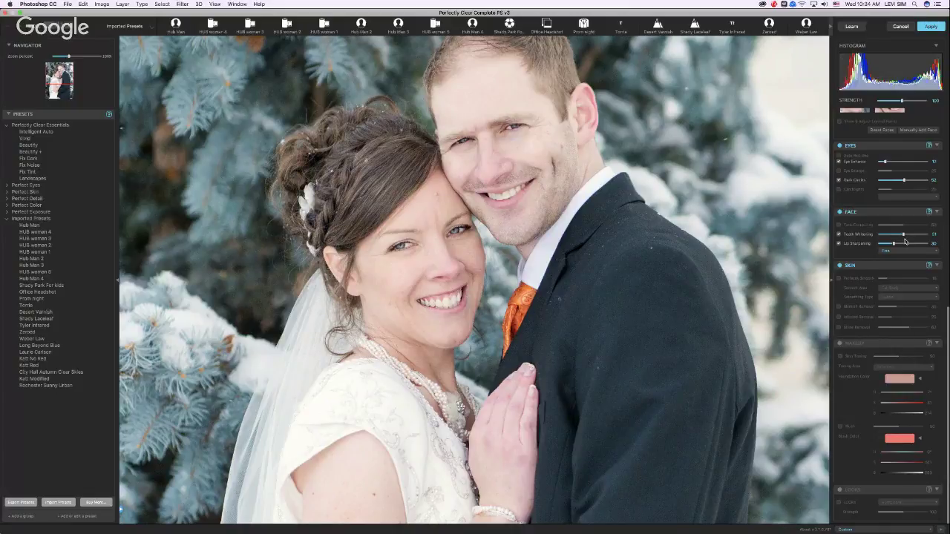
{"action": "left_click_drag", "start_coordinate": [903, 236], "coordinate": [905, 236]}
{"action": "left_click_drag", "start_coordinate": [892, 244], "coordinate": [889, 244]}
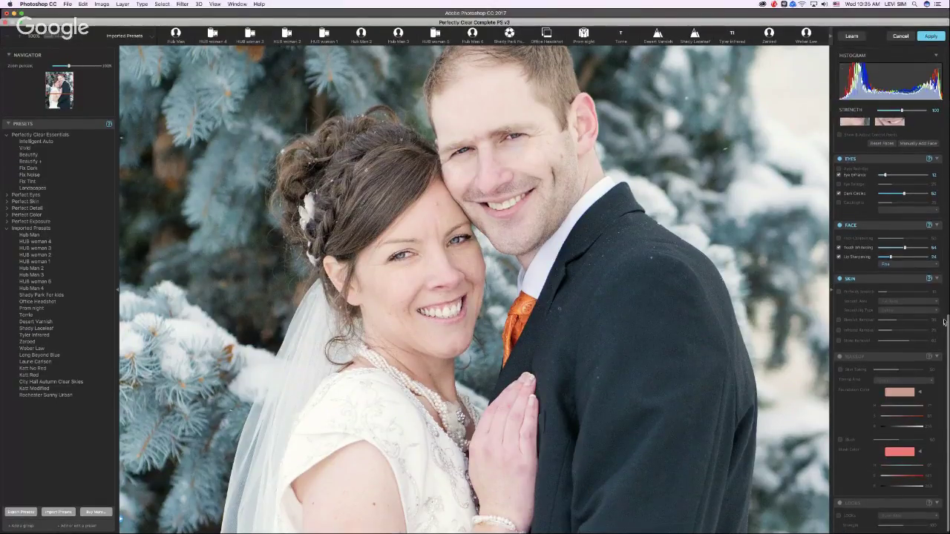
- Enable Perfectly Smooth for the skin with the smooth area on Full Body and the smoothing type on Subtle
{"action": "double_click", "coordinate": [841, 25]}
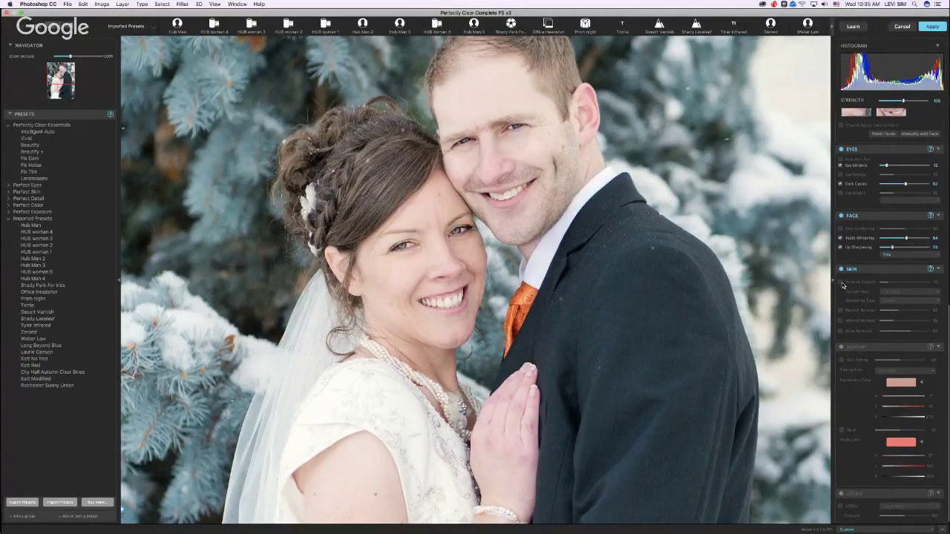
{"action": "left_click", "coordinate": [841, 282]}
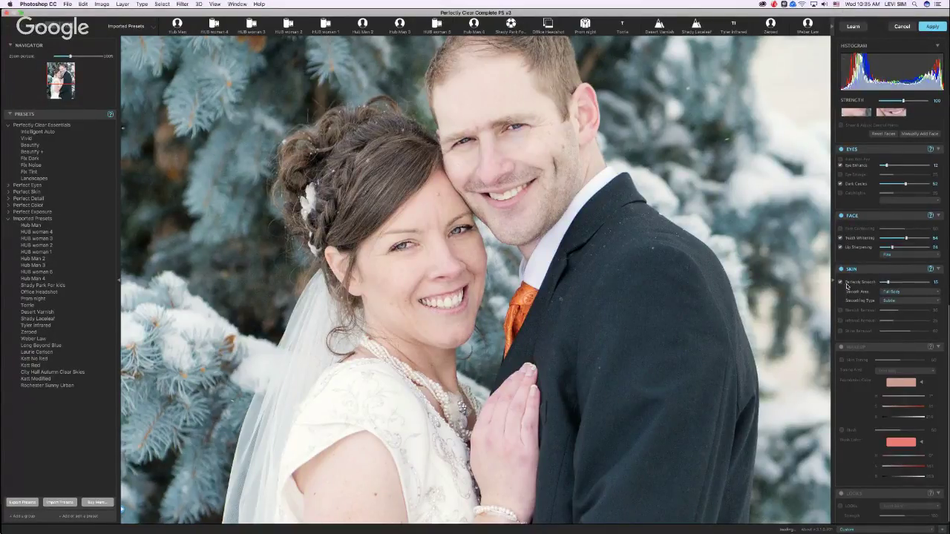
{"action": "left_click", "coordinate": [894, 294]}
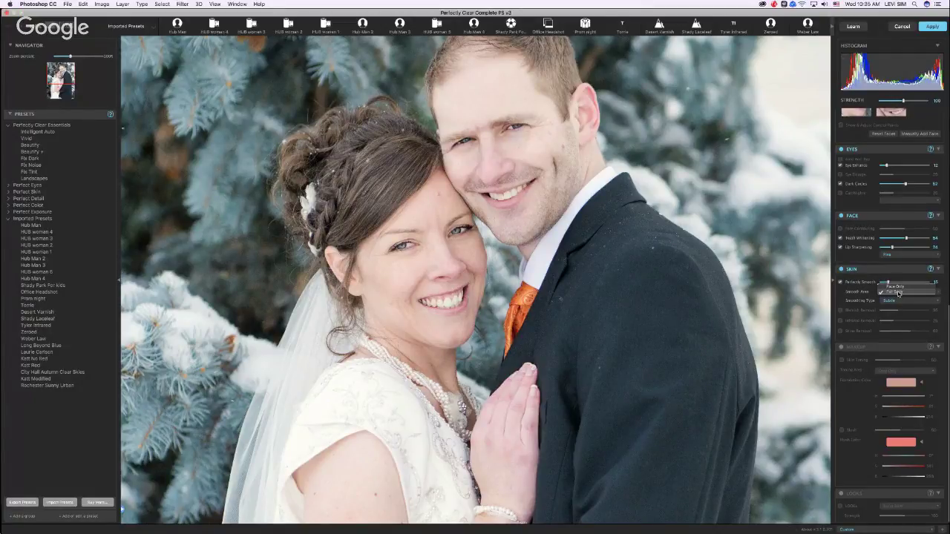
{"action": "left_click", "coordinate": [898, 293]}
{"action": "left_click", "coordinate": [896, 300]}
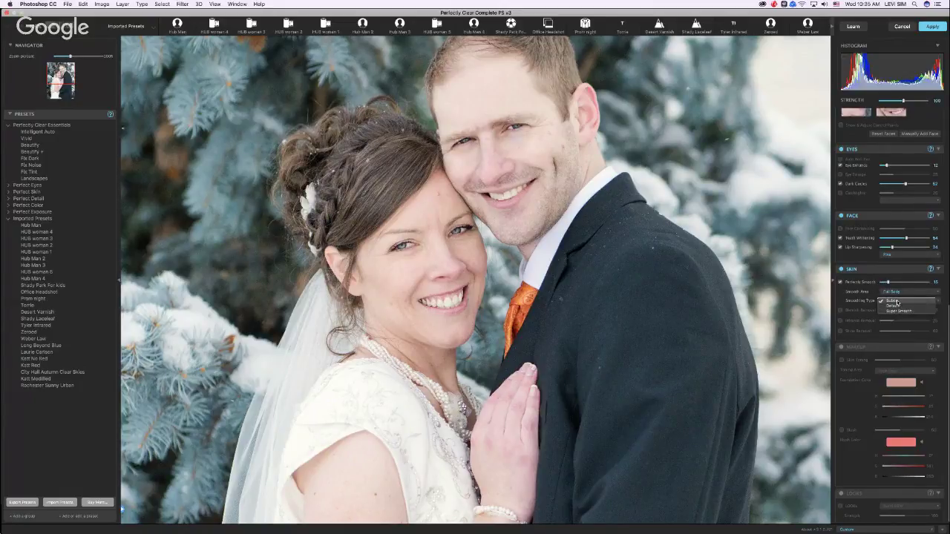
{"action": "left_click", "coordinate": [893, 301]}
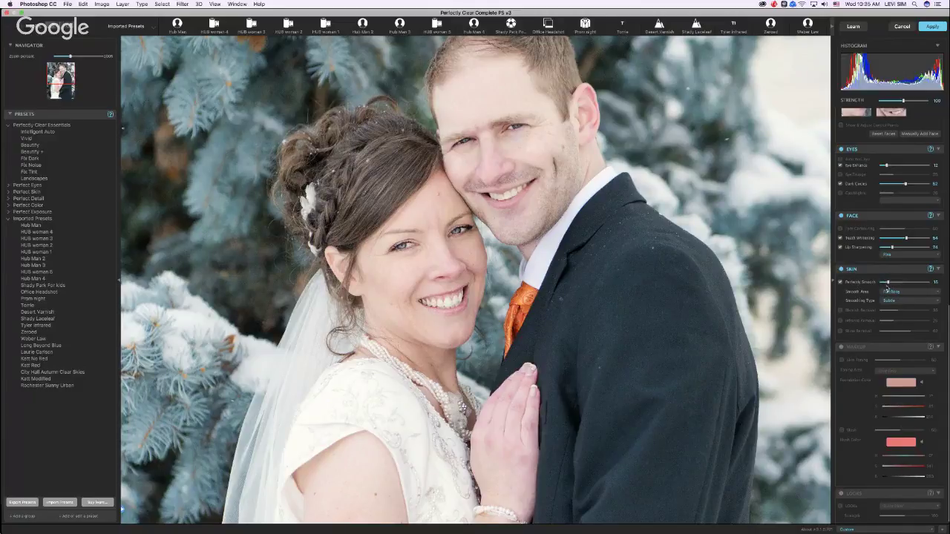
- Enable Blemish Removal at about 52 and Infrared Removal at about 84
{"action": "left_click", "coordinate": [841, 311]}
{"action": "left_click_drag", "start_coordinate": [896, 311], "coordinate": [904, 311]}
{"action": "left_click", "coordinate": [841, 321]}
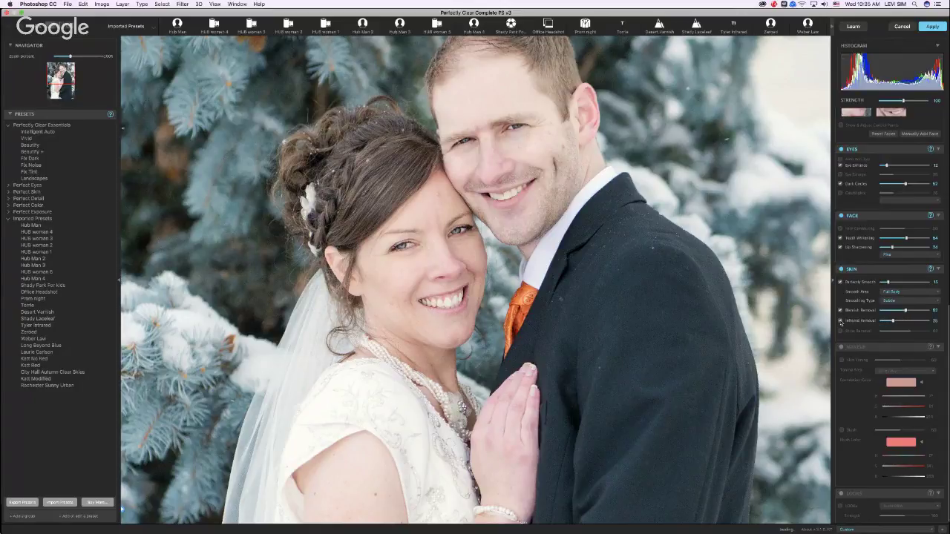
{"action": "left_click_drag", "start_coordinate": [892, 322], "coordinate": [920, 319]}
- Compare the couple's skin with Infrared Removal off and on, including with more of the photo in view
{"action": "left_click", "coordinate": [840, 320]}
{"action": "left_click", "coordinate": [841, 320]}
{"action": "key", "text": "super+0"}
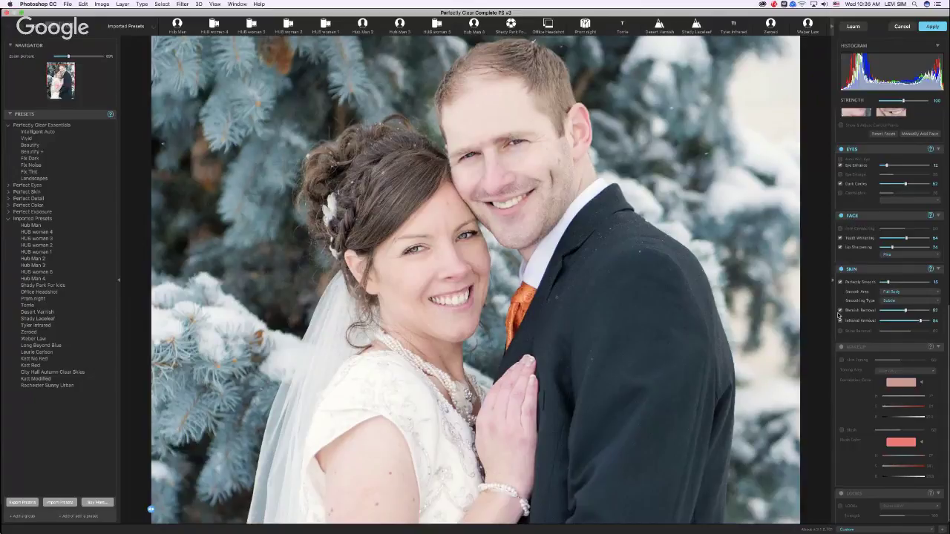
{"action": "key", "text": "super+minus"}
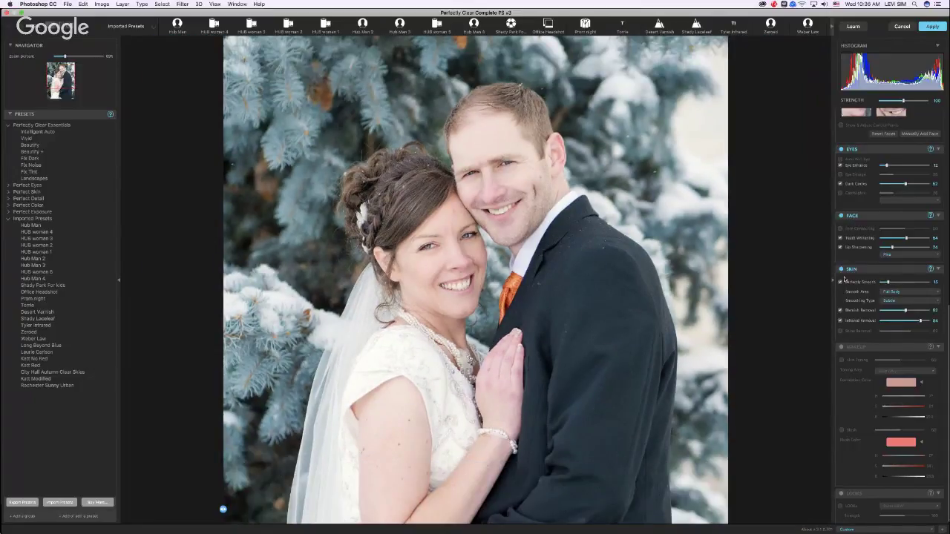
{"action": "left_click", "coordinate": [840, 320]}
{"action": "left_click", "coordinate": [840, 320]}
{"action": "left_click", "coordinate": [840, 320]}
{"action": "left_click", "coordinate": [840, 320]}
- Lower Infrared Removal to about 58 and compare the original and corrected photo by sweeping the before/after divider across it
{"action": "left_click_drag", "start_coordinate": [921, 322], "coordinate": [907, 322]}
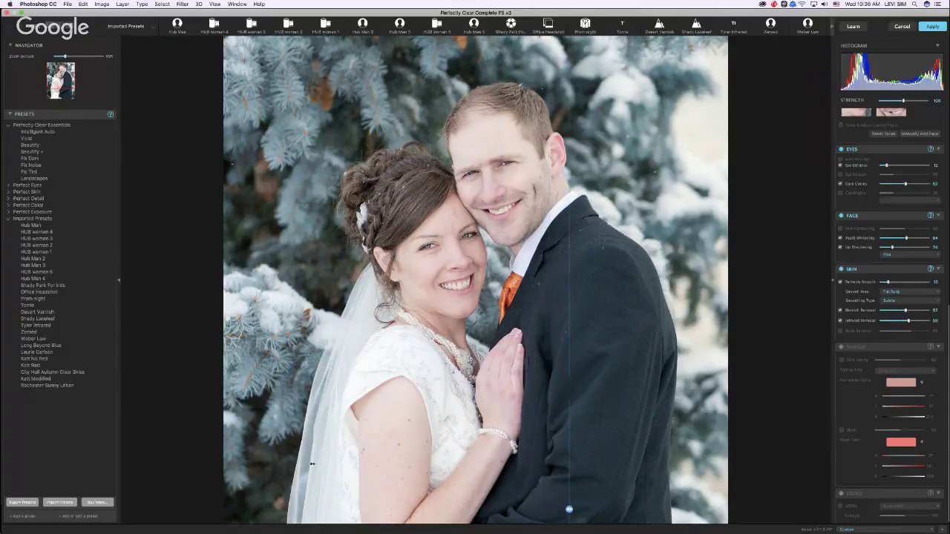
{"action": "left_click_drag", "start_coordinate": [311, 464], "coordinate": [435, 451]}
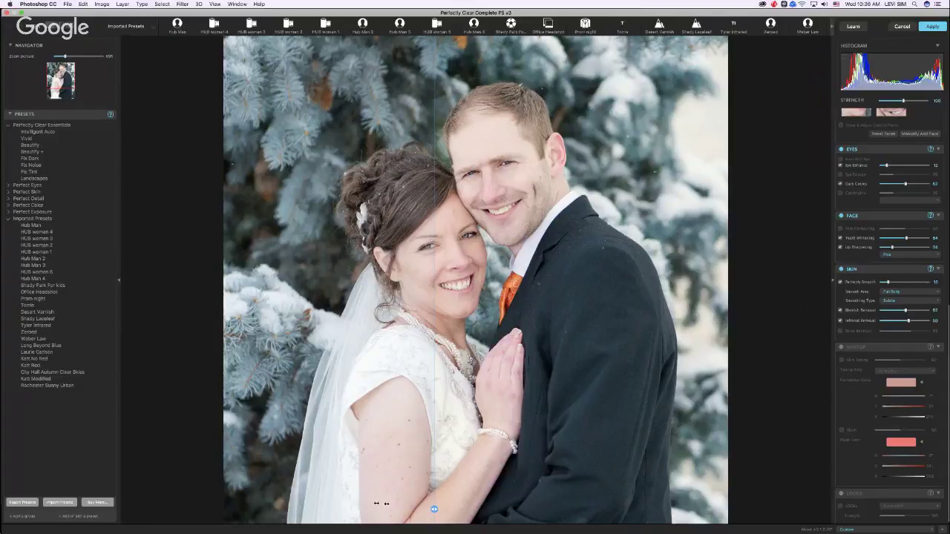
{"action": "left_click_drag", "start_coordinate": [435, 509], "coordinate": [210, 499]}
- Save the current corrections as a preset named "Shady bride" in the Imported Presets group with a custom icon, and locate it among the presets
{"action": "key", "text": "super+s"}
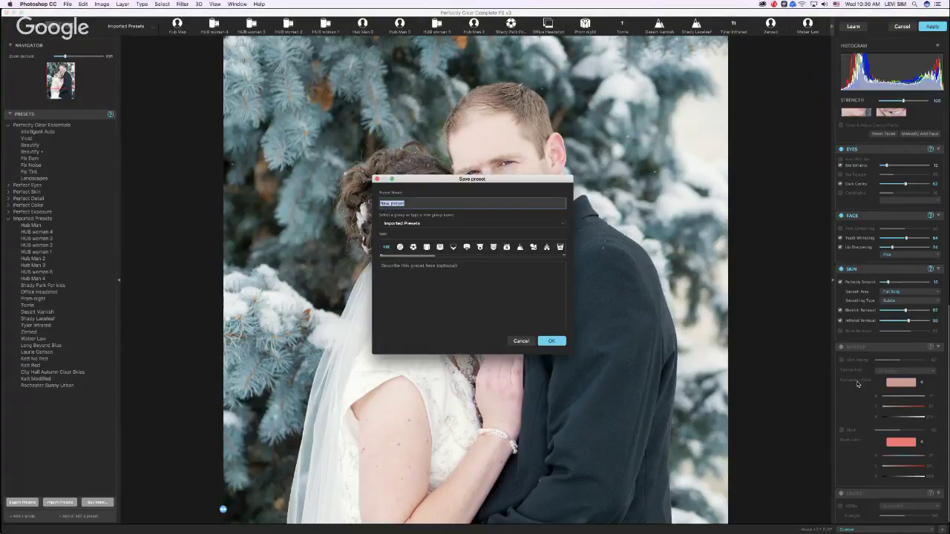
{"action": "type", "text": "Shady bride"}
{"action": "left_click", "coordinate": [439, 246]}
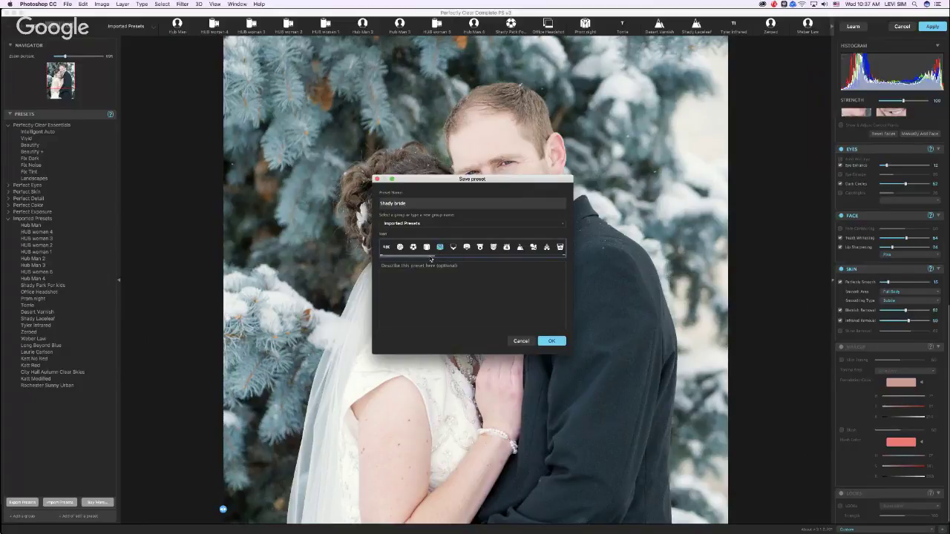
{"action": "mouse_move", "coordinate": [429, 257]}
{"action": "left_mouse_down"}
{"action": "mouse_move", "coordinate": [452, 257]}
{"action": "mouse_move", "coordinate": [424, 257]}
{"action": "left_mouse_up"}
{"action": "left_click", "coordinate": [551, 342]}
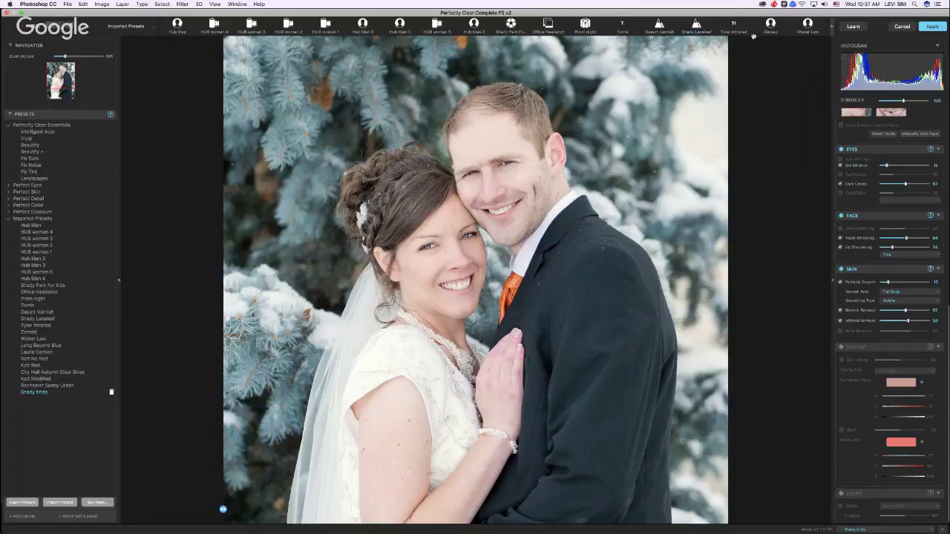
{"action": "left_click", "coordinate": [832, 30]}
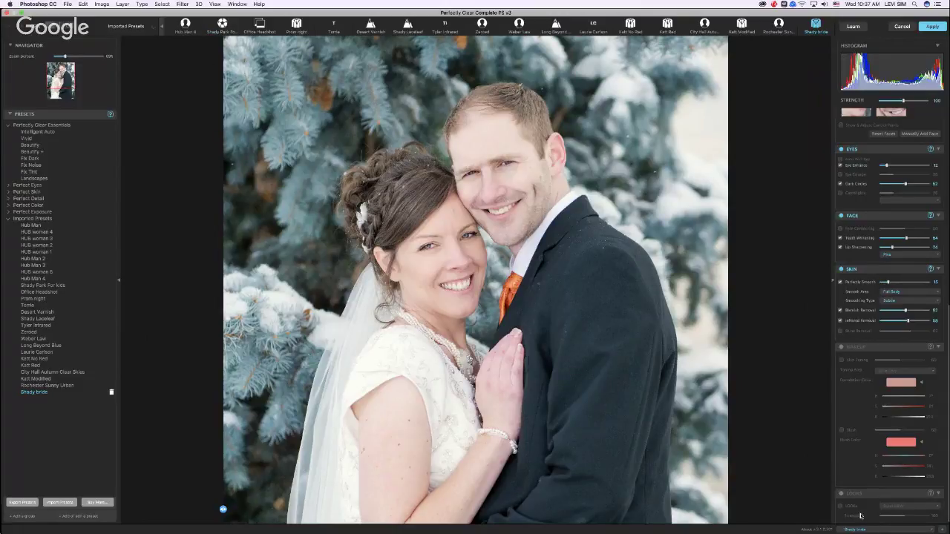
- Enable the Makeup corrections and Skin Toning, with the toning area set to Full Body
{"action": "left_click", "coordinate": [842, 347]}
{"action": "left_click", "coordinate": [842, 360]}
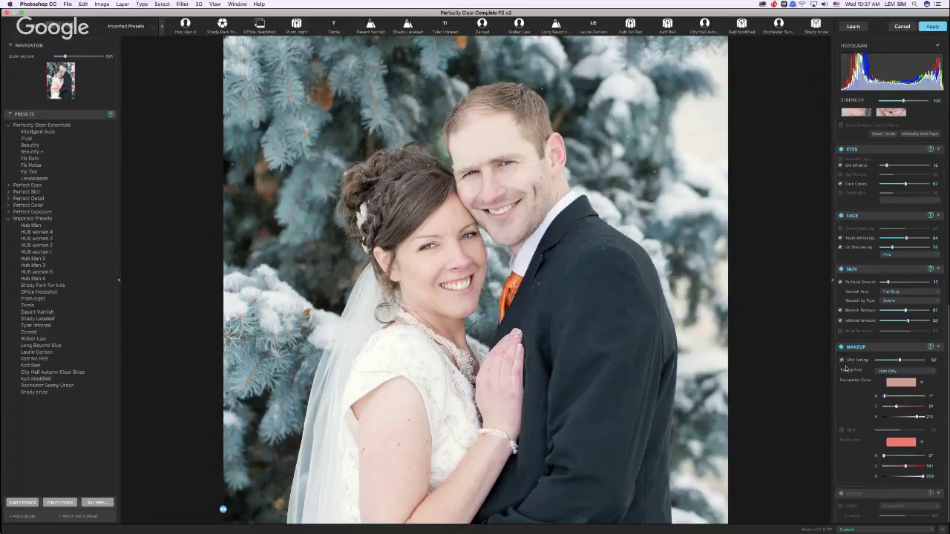
{"action": "left_click", "coordinate": [888, 372]}
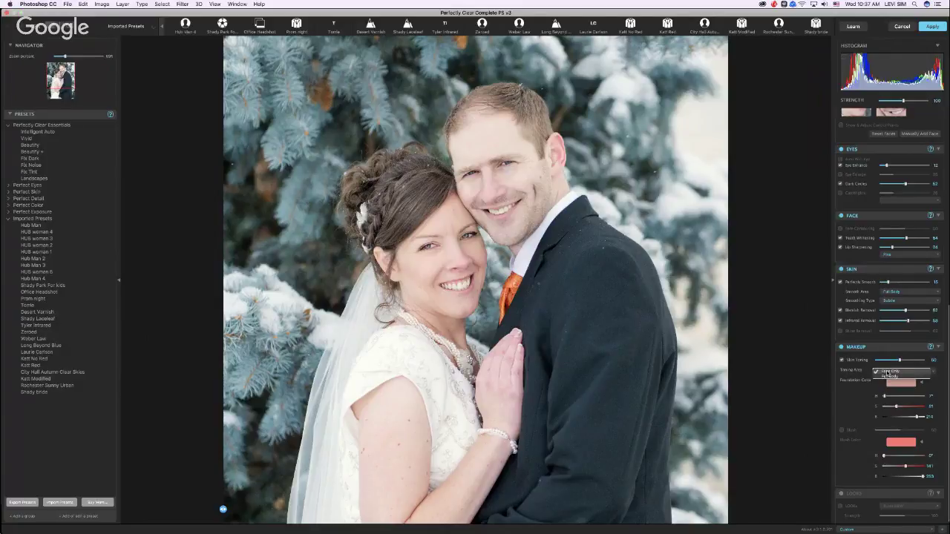
{"action": "left_click", "coordinate": [889, 376]}
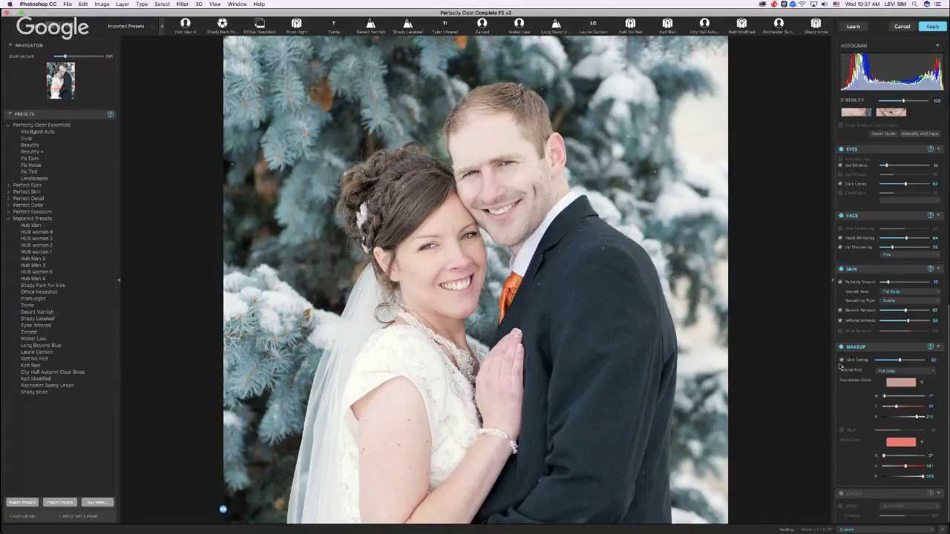
- Raise Skin Toning to about 94 and compare the photo with it off and on
{"action": "left_click_drag", "start_coordinate": [900, 361], "coordinate": [920, 360]}
{"action": "left_click", "coordinate": [842, 360]}
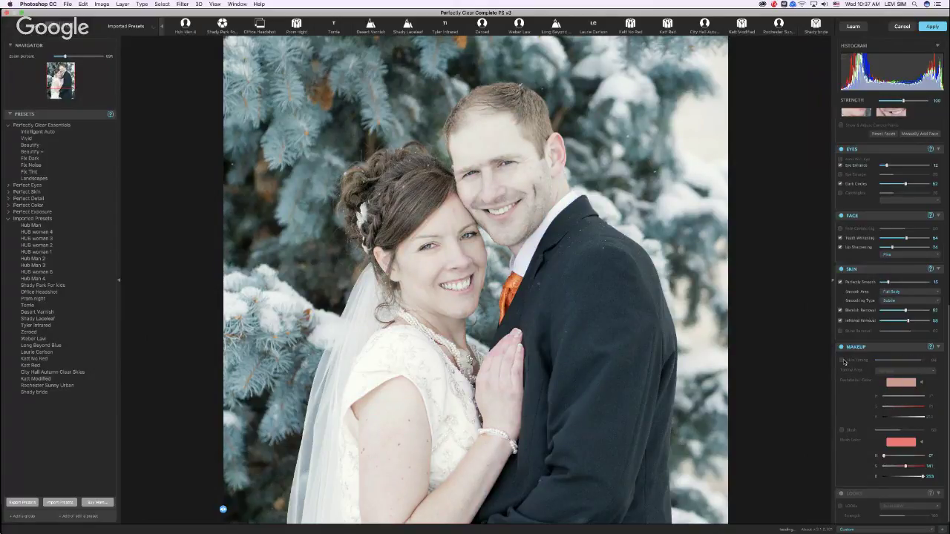
{"action": "left_click", "coordinate": [842, 360]}
- Show the foundation color choices and lower Skin Toning to about 30
{"action": "left_click_drag", "start_coordinate": [922, 360], "coordinate": [920, 361]}
{"action": "left_click", "coordinate": [920, 382]}
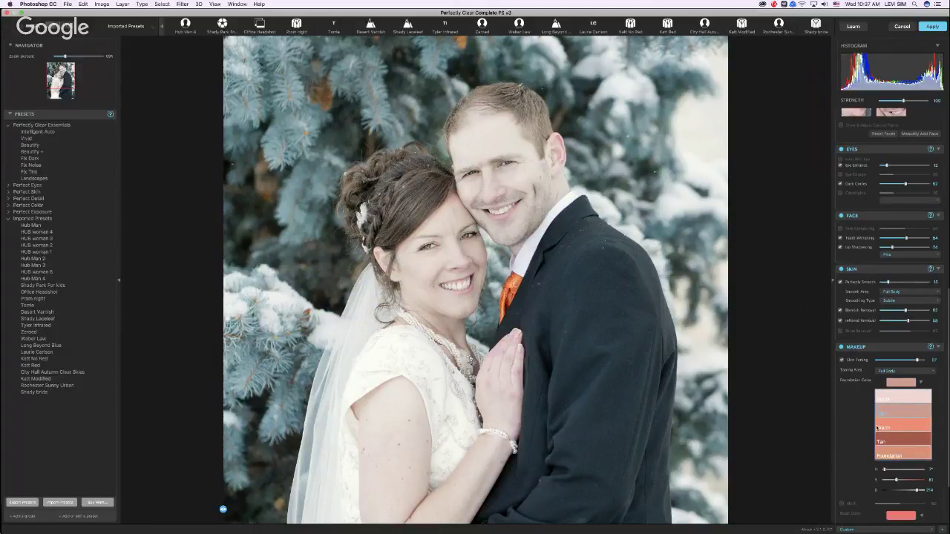
{"action": "left_click_drag", "start_coordinate": [922, 360], "coordinate": [914, 362]}
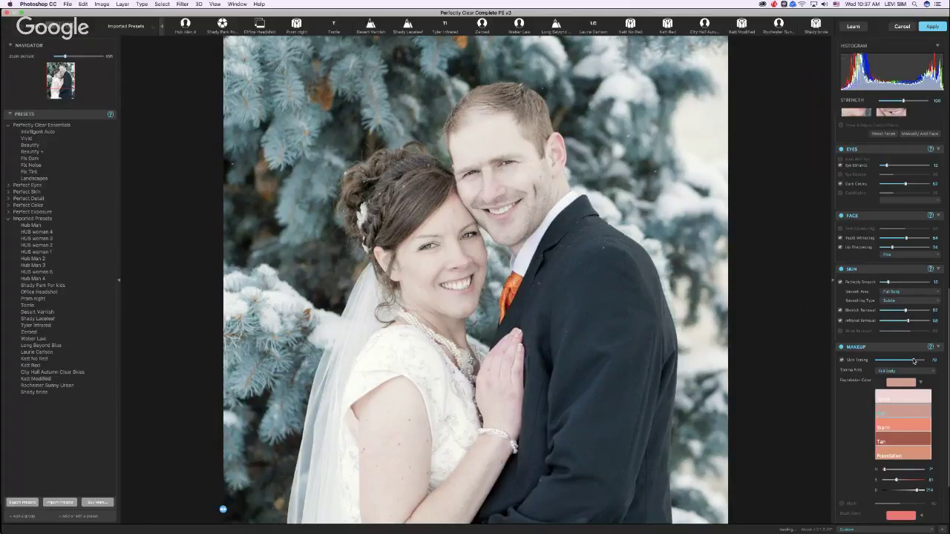
{"action": "left_click_drag", "start_coordinate": [914, 361], "coordinate": [906, 360]}
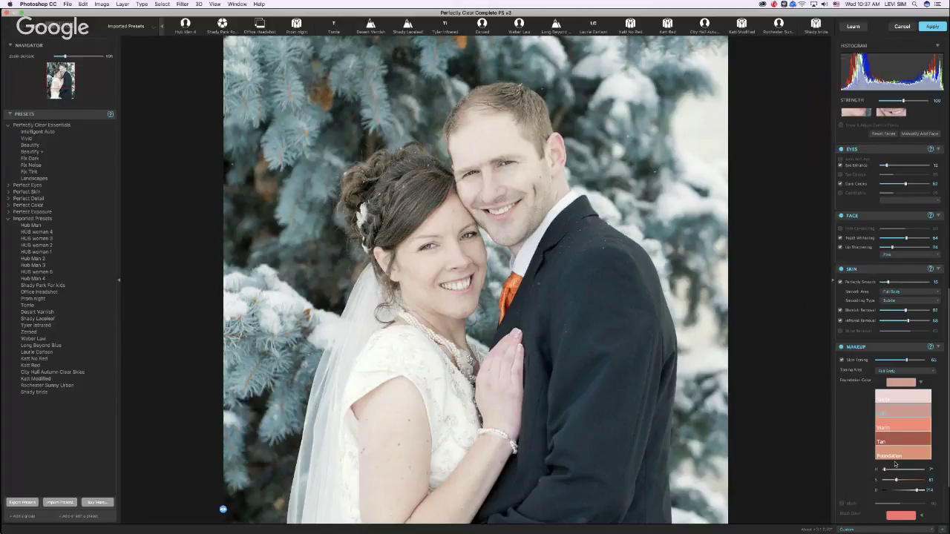
{"action": "left_click_drag", "start_coordinate": [907, 361], "coordinate": [896, 358]}
{"action": "left_click_drag", "start_coordinate": [896, 361], "coordinate": [891, 361]}
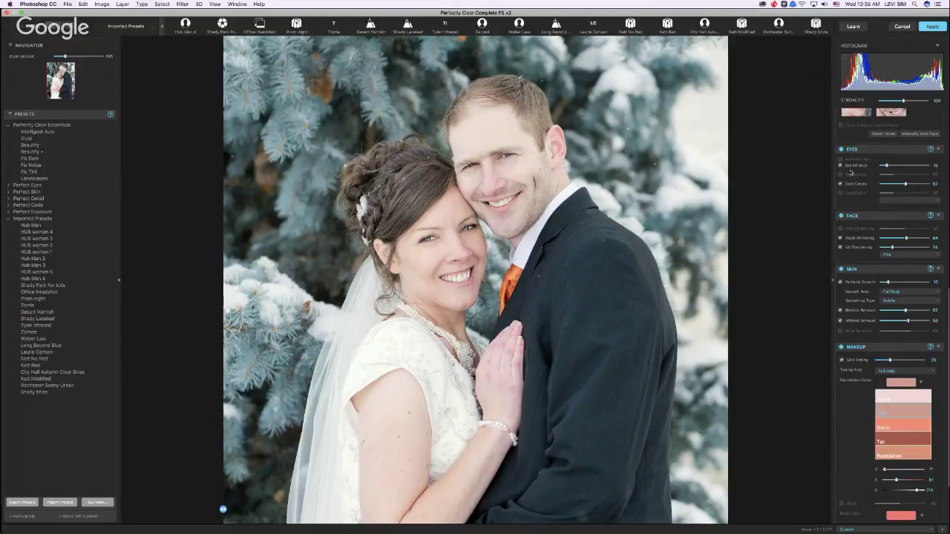
- Apply the Perfectly Clear corrections to the copied layer and convert Layer 1 to a smart object
{"action": "left_click", "coordinate": [933, 27]}
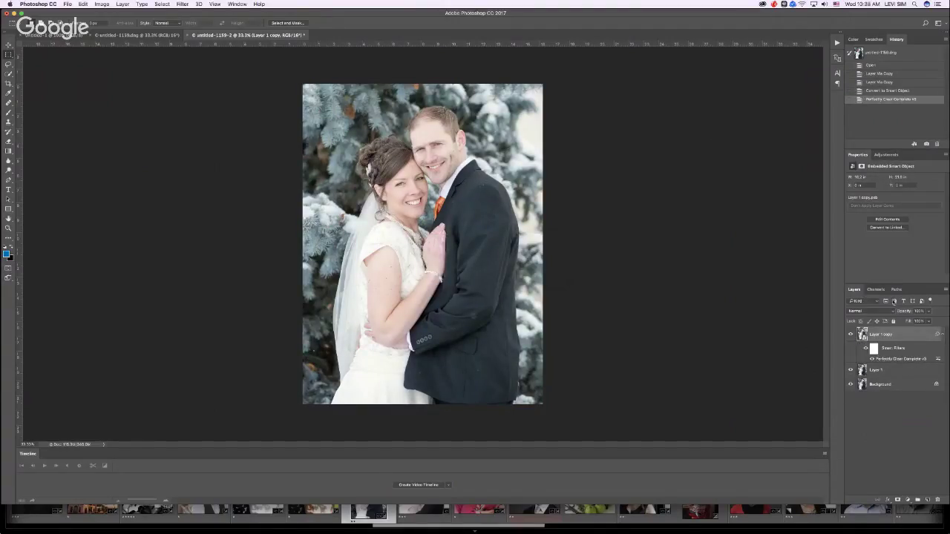
{"action": "left_click", "coordinate": [884, 373]}
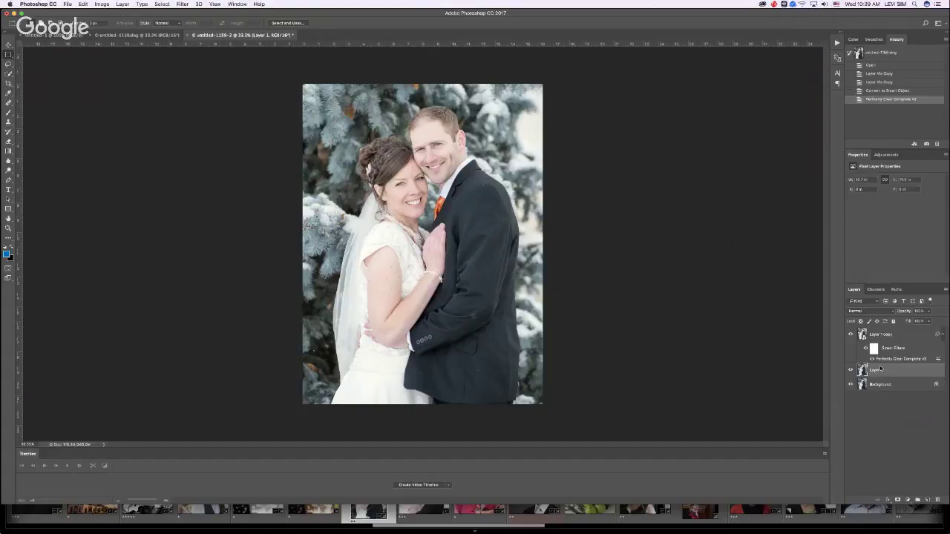
{"action": "right_click", "coordinate": [878, 369]}
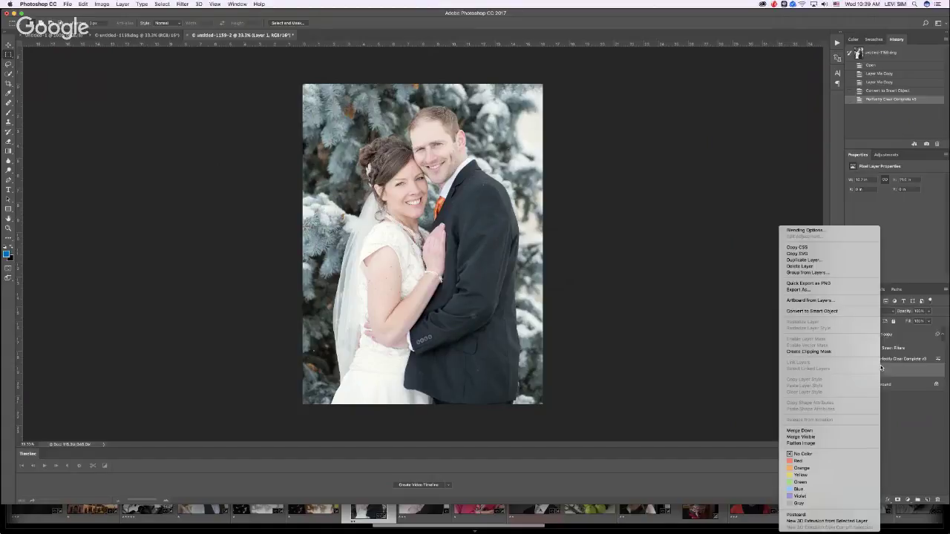
{"action": "left_click", "coordinate": [851, 313]}
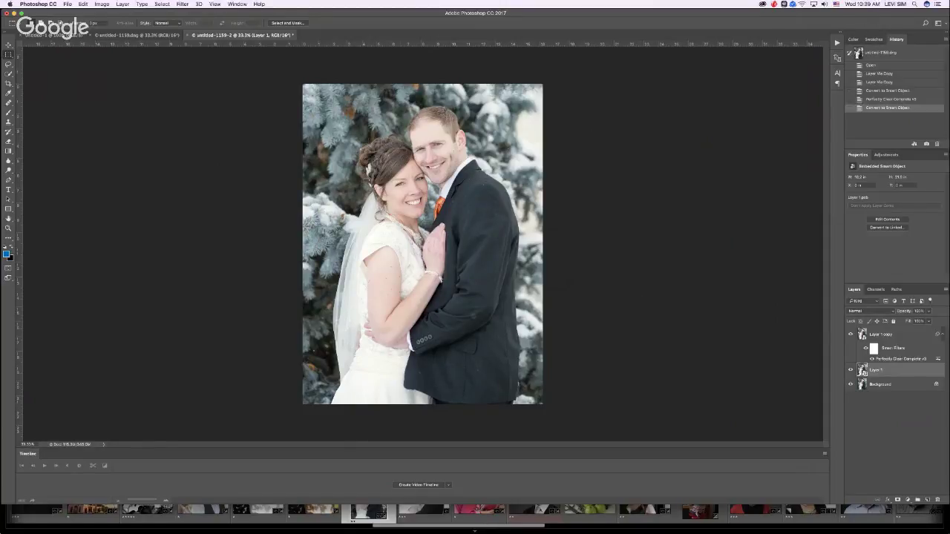
- Switch to the Chrome windows, read through the webinar's live chat for viewer questions, and return to Photoshop
{"action": "key", "text": "super+Tab"}
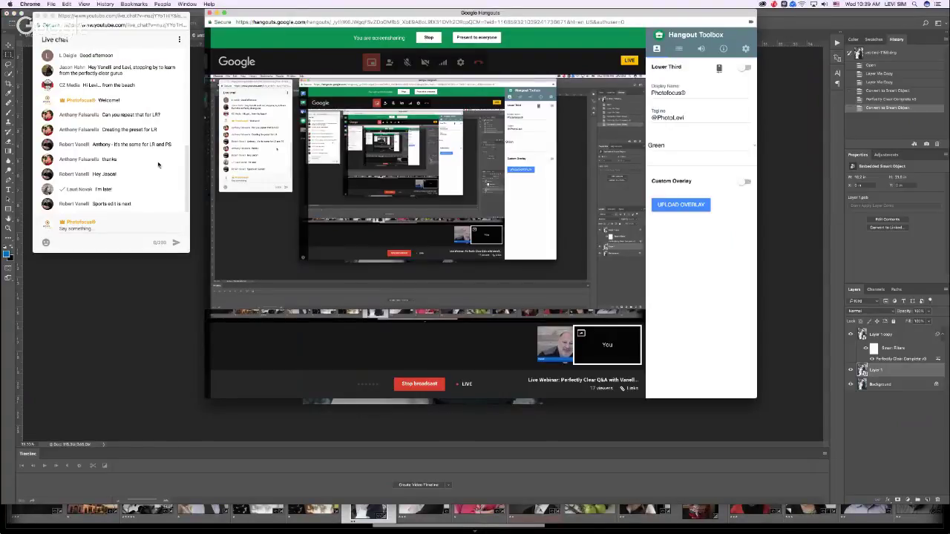
{"action": "scroll", "coordinate": [162, 172], "scroll_direction": "up", "scroll_amount": 2}
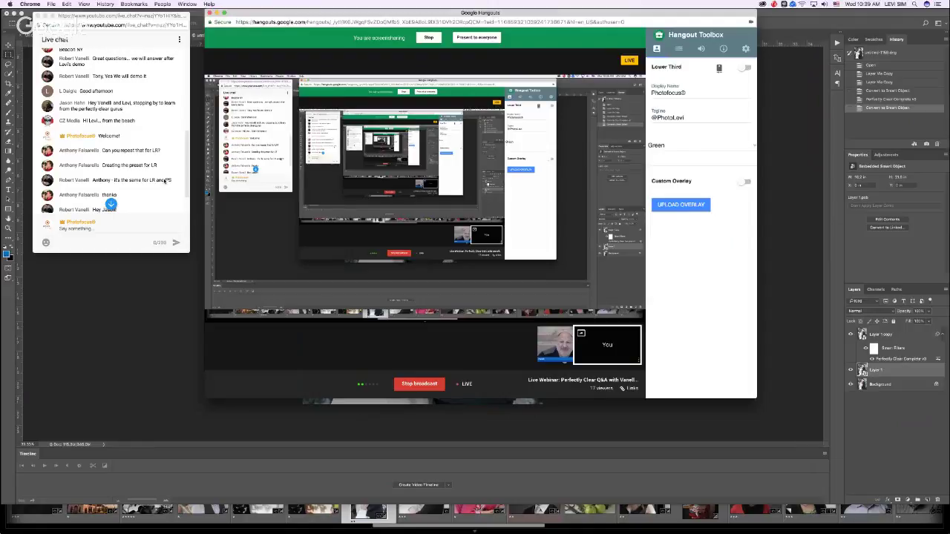
{"action": "scroll", "coordinate": [164, 180], "scroll_direction": "down", "scroll_amount": 3}
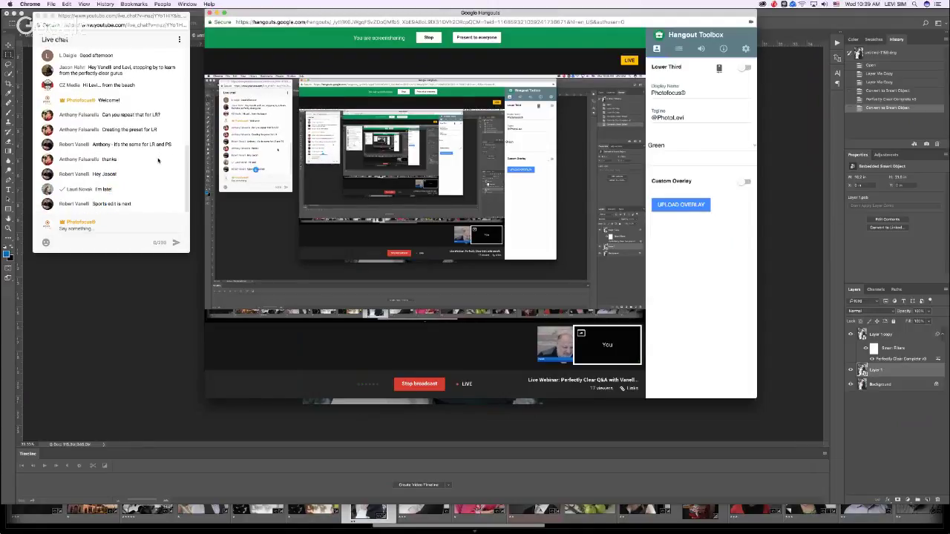
{"action": "scroll", "coordinate": [160, 167], "scroll_direction": "up", "scroll_amount": 1}
{"action": "scroll", "coordinate": [161, 173], "scroll_direction": "up", "scroll_amount": 2}
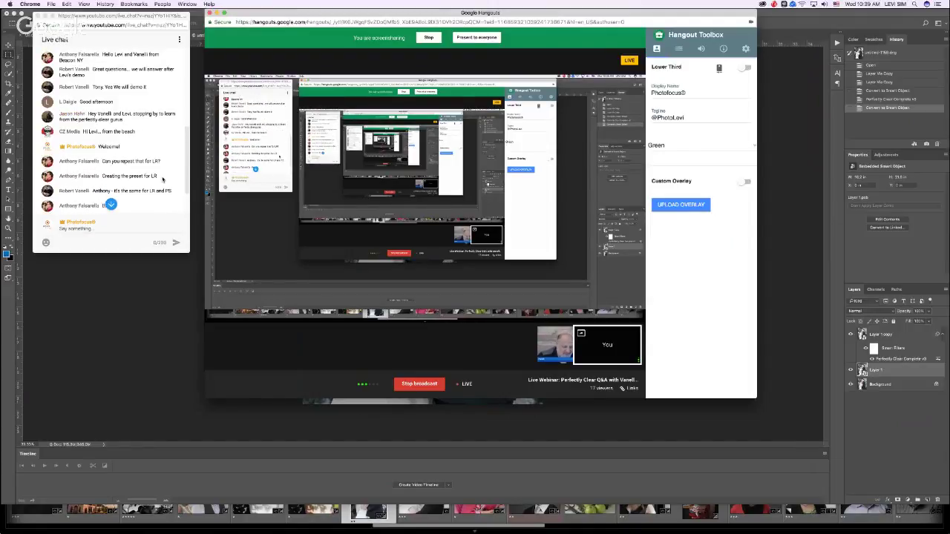
{"action": "scroll", "coordinate": [164, 190], "scroll_direction": "up", "scroll_amount": 3}
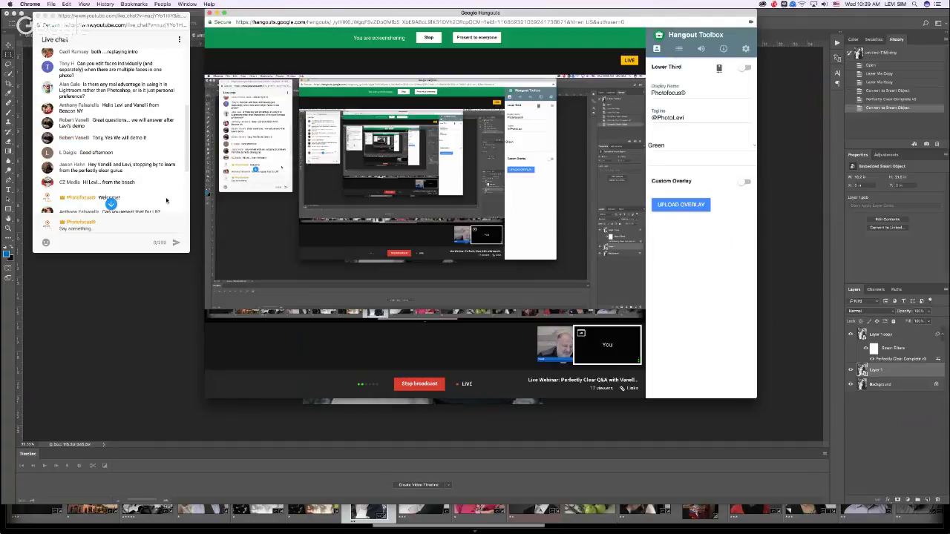
{"action": "mouse_move", "coordinate": [524, 319]}
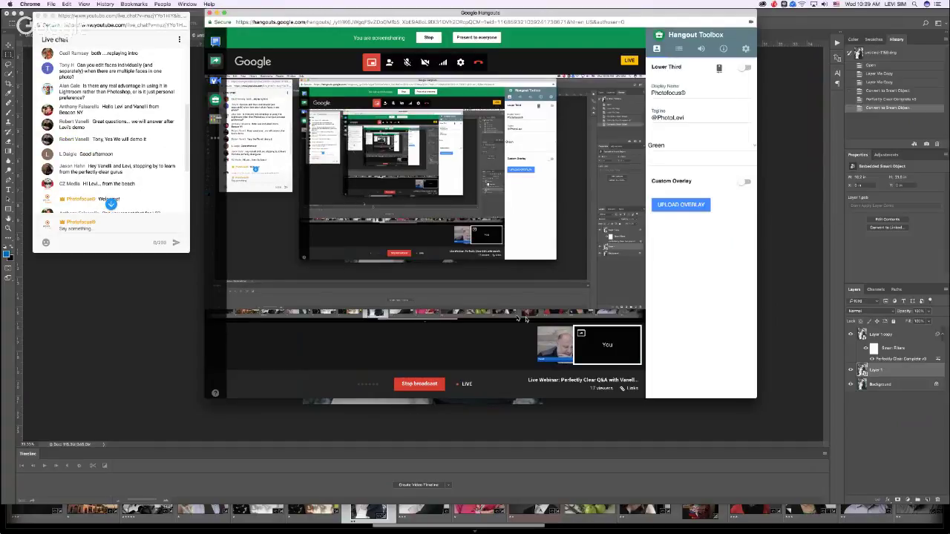
{"action": "left_click", "coordinate": [786, 204]}
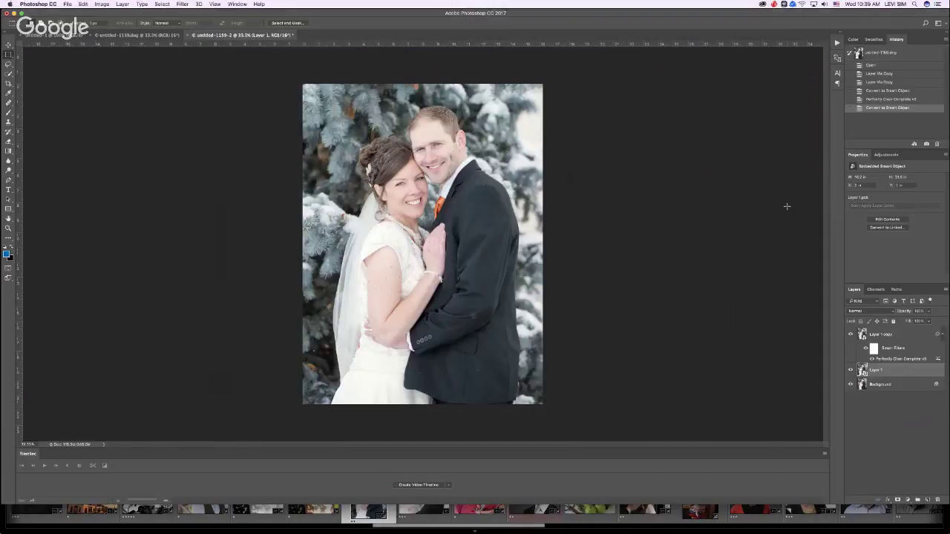
- Open Perfectly Clear Complete v3 on Layer 1 and choose the "Shady bride" preset from the Imported Presets
{"action": "left_click", "coordinate": [182, 3]}
{"action": "mouse_move", "coordinate": [221, 176]}
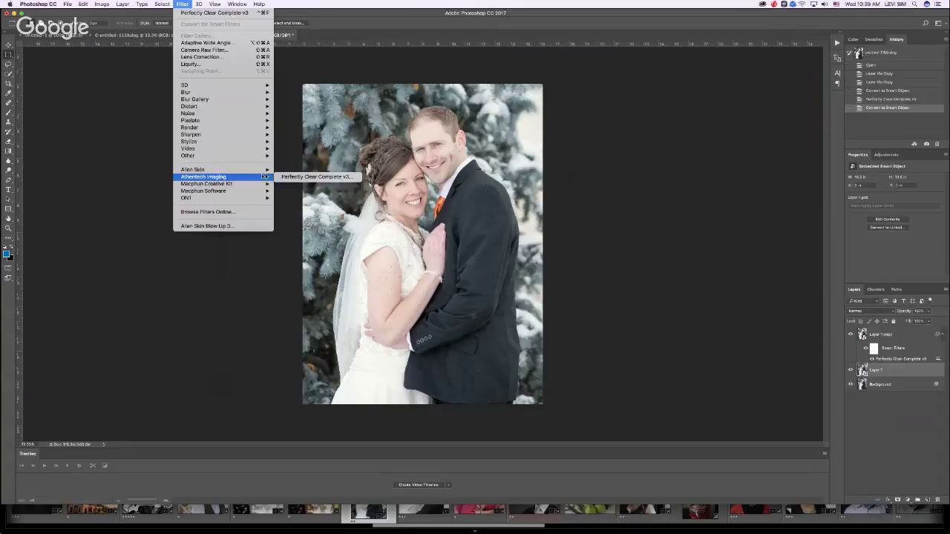
{"action": "left_click", "coordinate": [341, 177]}
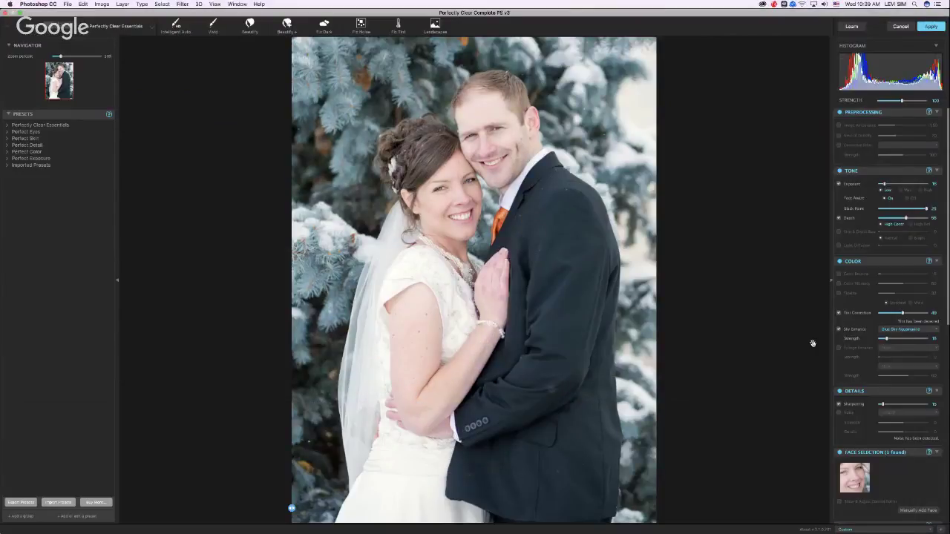
{"action": "left_click", "coordinate": [4, 165]}
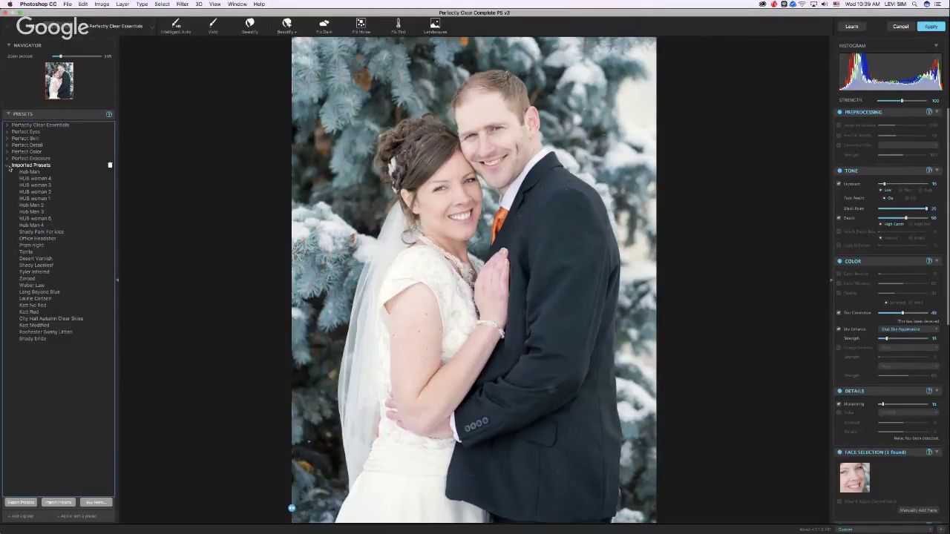
{"action": "left_click", "coordinate": [35, 279]}
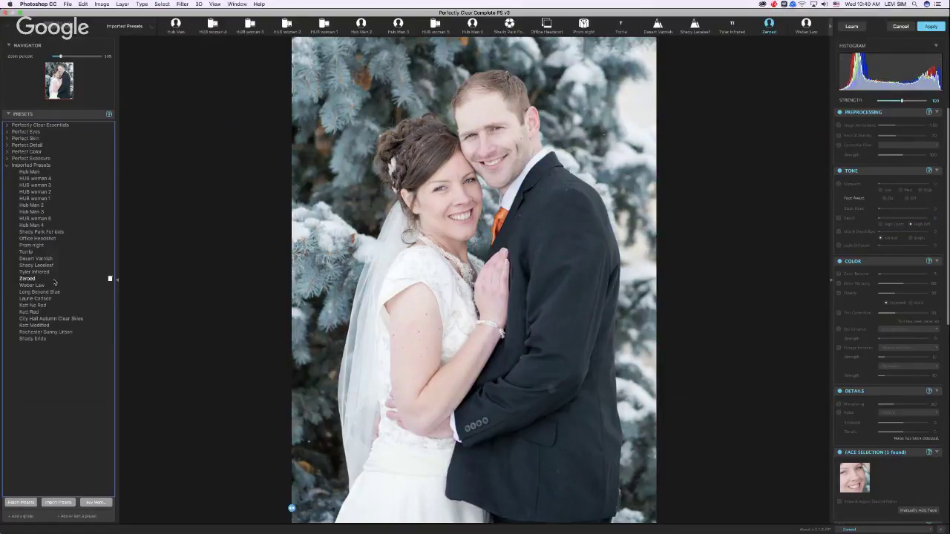
{"action": "left_click", "coordinate": [34, 338]}
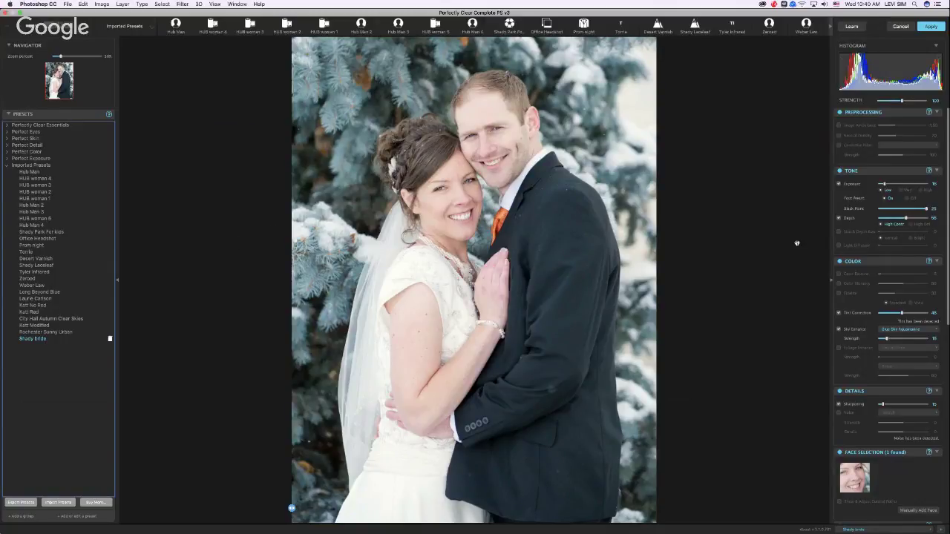
- Enlarge the view of the couple's faces and raise Infrared Removal in the Skin corrections to about 90
{"action": "scroll", "coordinate": [796, 243], "scroll_direction": "up", "scroll_amount": 3}
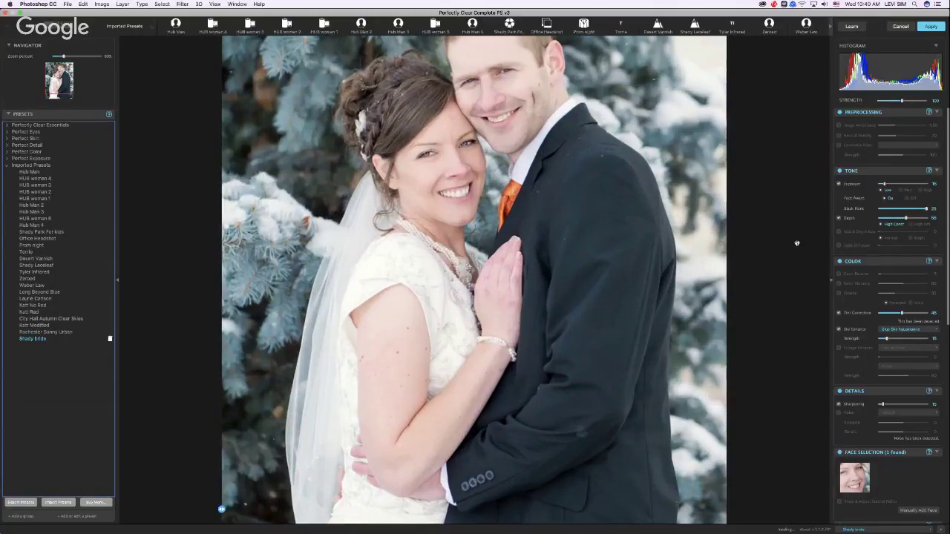
{"action": "scroll", "coordinate": [579, 319], "scroll_direction": "up", "scroll_amount": 2}
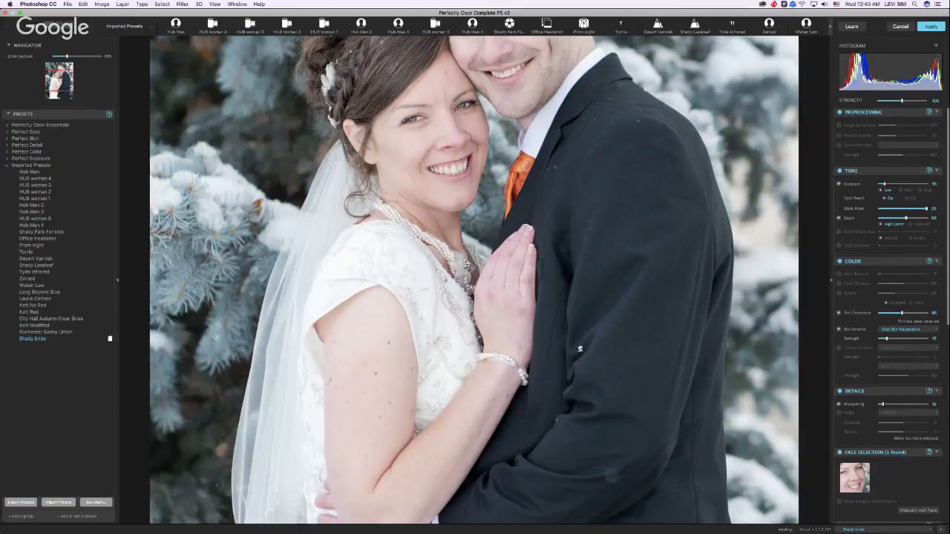
{"action": "scroll", "coordinate": [579, 349], "scroll_direction": "down", "scroll_amount": 2}
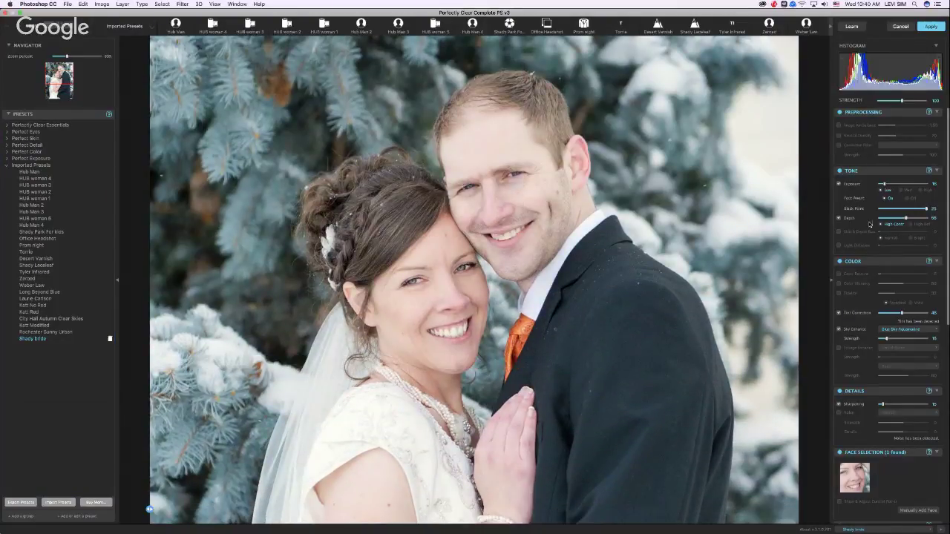
{"action": "scroll", "coordinate": [887, 297], "scroll_direction": "down", "scroll_amount": 1}
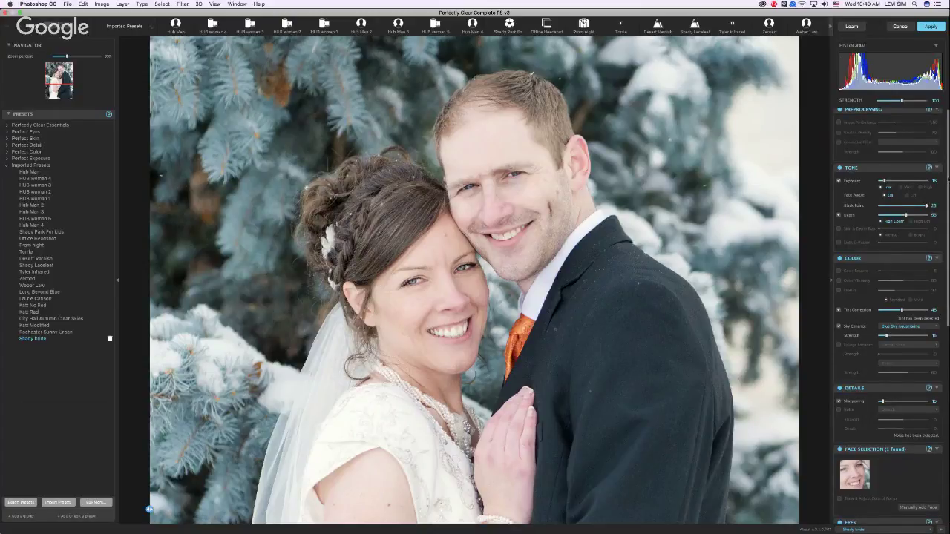
{"action": "left_click_drag", "start_coordinate": [948, 176], "coordinate": [948, 328]}
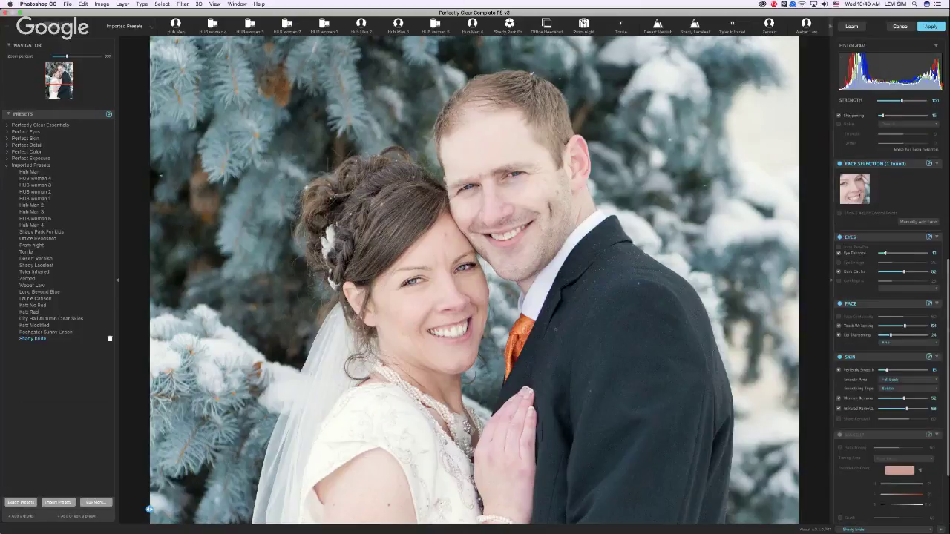
{"action": "scroll", "coordinate": [914, 350], "scroll_direction": "down", "scroll_amount": 3}
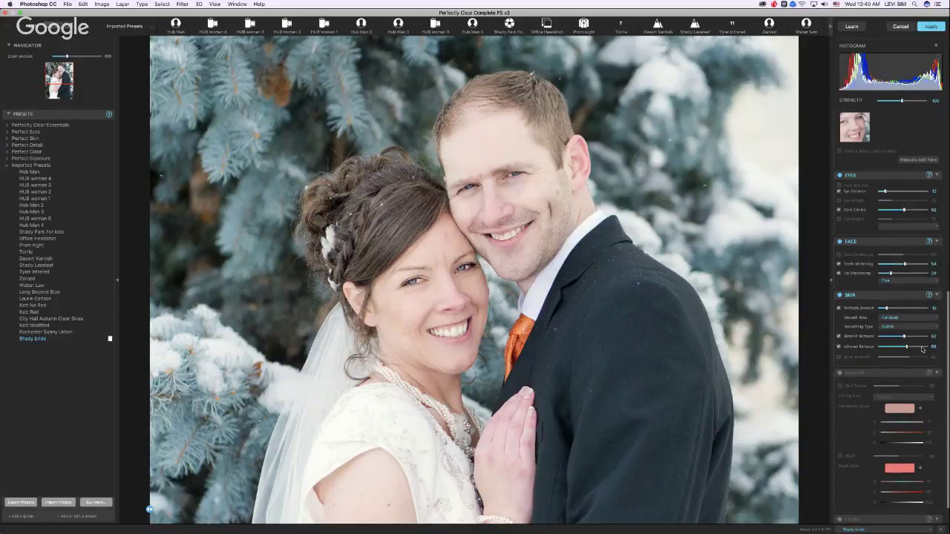
{"action": "left_click", "coordinate": [923, 346]}
- Enable Skin & Depth Bias in the Tone corrections, try Bright, return to Normal and raise the amount to about 78
{"action": "left_click_drag", "start_coordinate": [946, 292], "coordinate": [940, 145]}
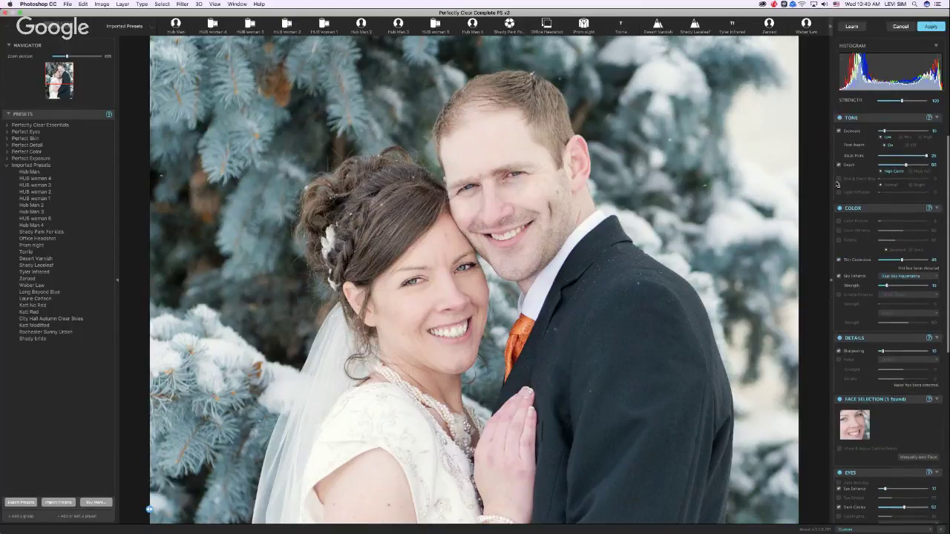
{"action": "left_click", "coordinate": [839, 178]}
{"action": "left_click", "coordinate": [904, 179]}
{"action": "left_click", "coordinate": [912, 185]}
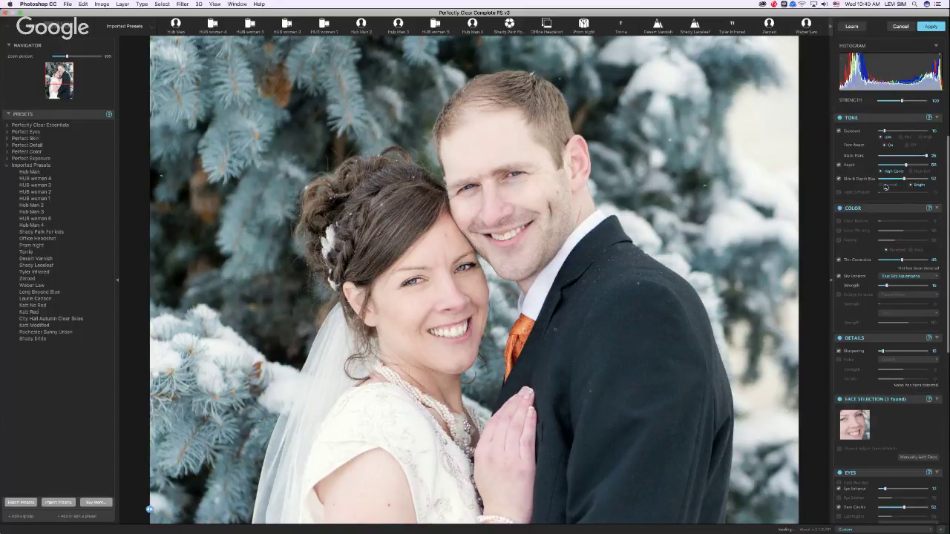
{"action": "left_click", "coordinate": [885, 184]}
{"action": "left_click", "coordinate": [913, 180]}
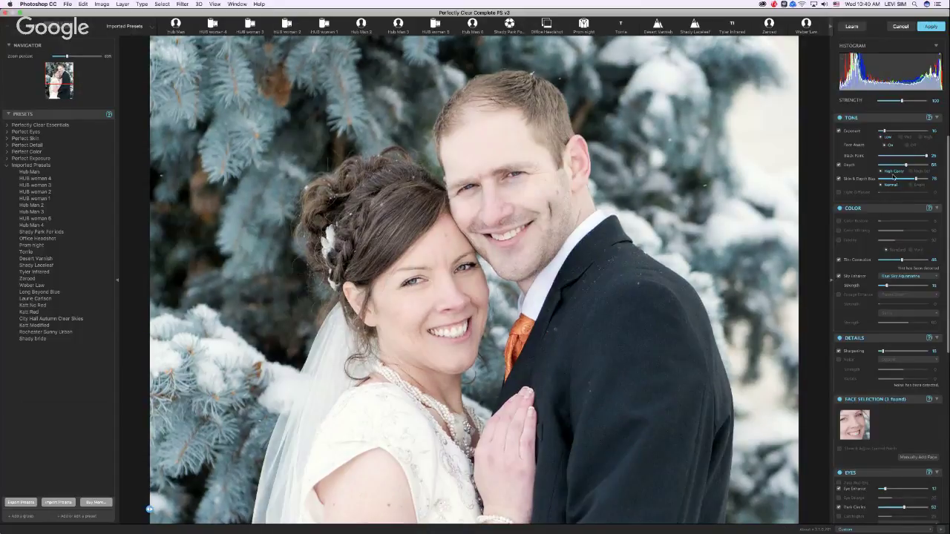
- Compare the photo with Skin & Depth Bias off and on, and lower its amount to about 56
{"action": "left_click", "coordinate": [839, 178]}
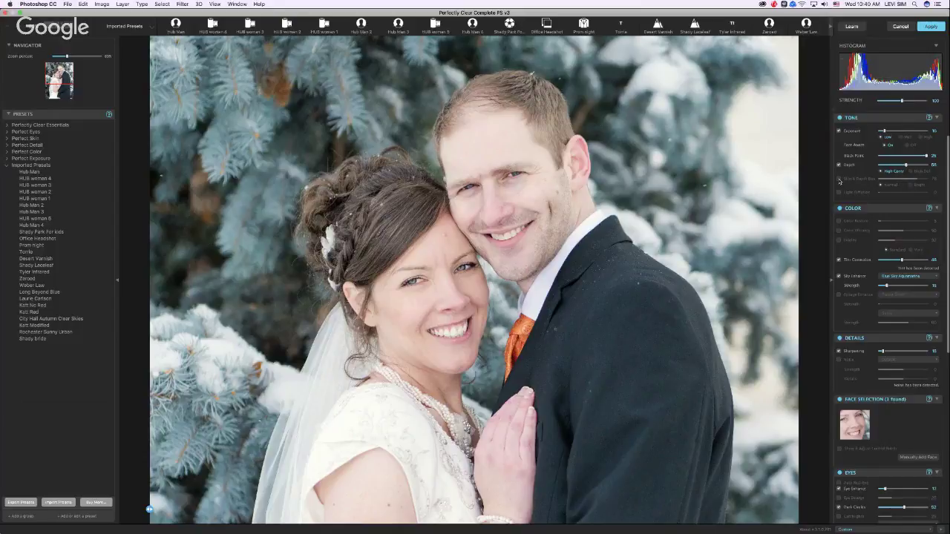
{"action": "left_click", "coordinate": [839, 179]}
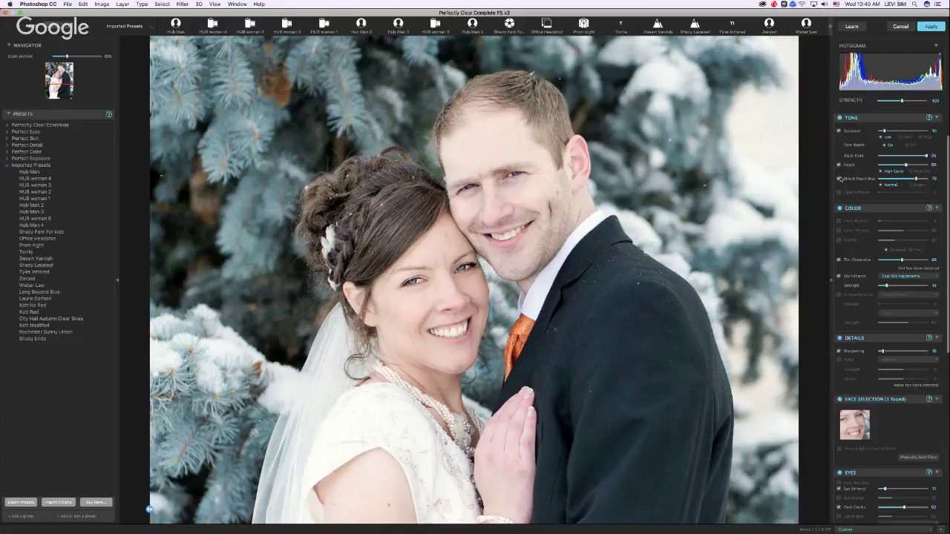
{"action": "left_click_drag", "start_coordinate": [916, 179], "coordinate": [905, 179]}
- Enable the Makeup corrections with Skin Toning turned on
{"action": "scroll", "coordinate": [948, 246], "scroll_direction": "down", "scroll_amount": 3}
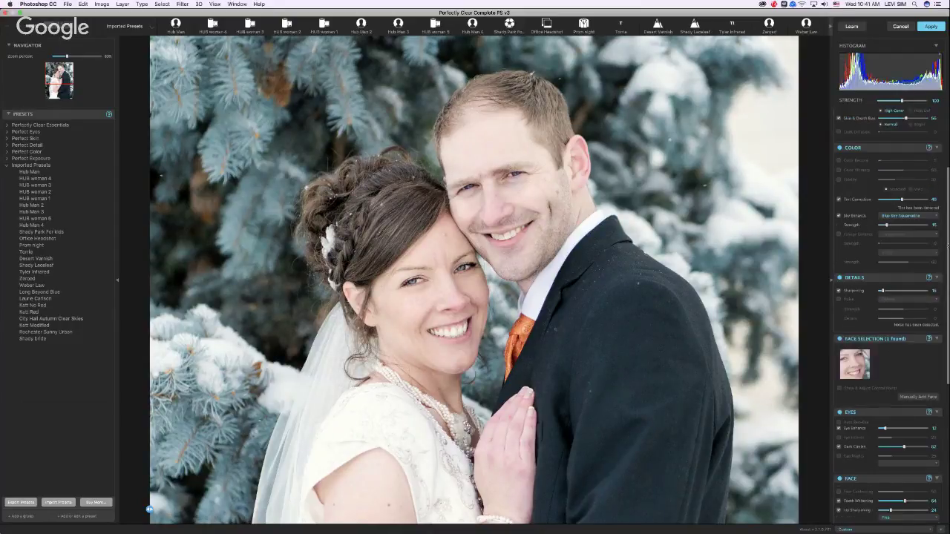
{"action": "scroll", "coordinate": [947, 247], "scroll_direction": "down", "scroll_amount": 10}
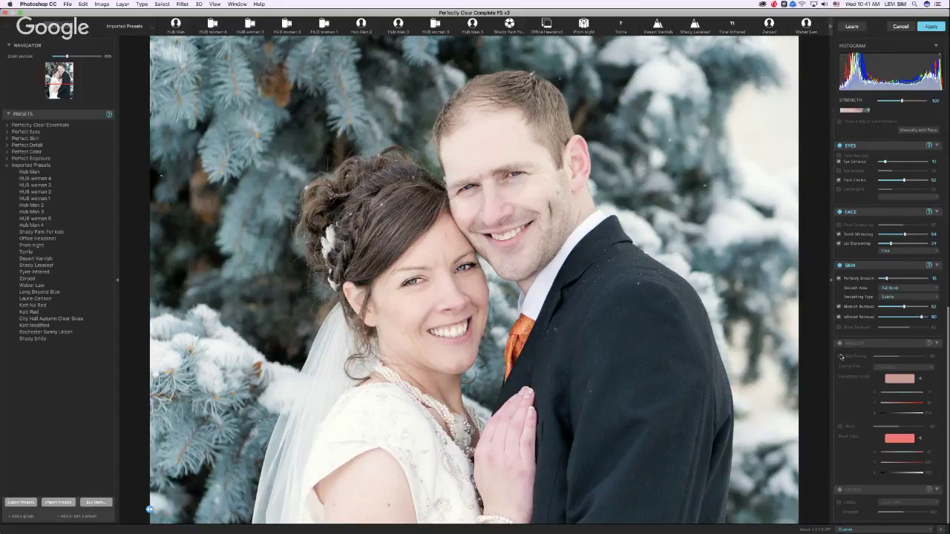
{"action": "left_click", "coordinate": [841, 356]}
{"action": "left_click", "coordinate": [840, 357]}
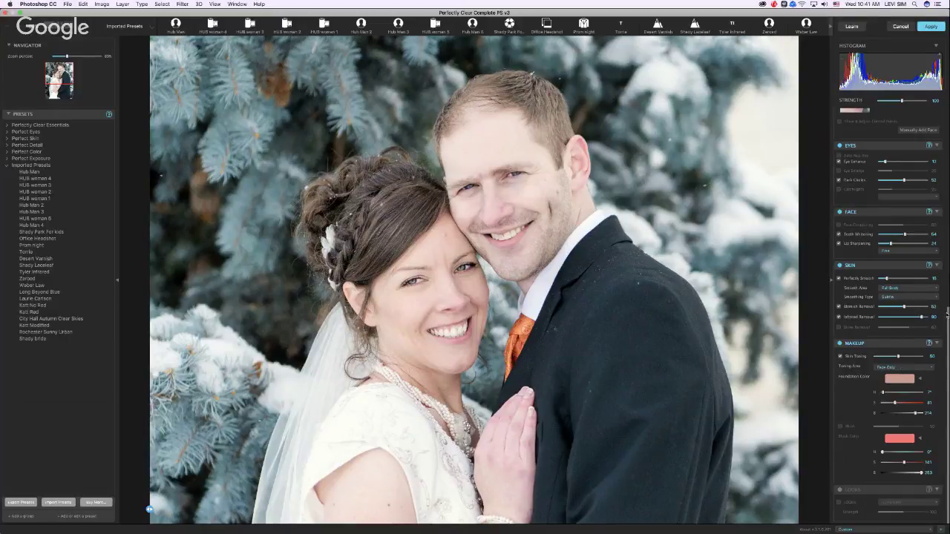
- Manually add the groom's face to the face selection by marking both of his eyes and applying the points
{"action": "scroll", "coordinate": [947, 315], "scroll_direction": "up", "scroll_amount": 5}
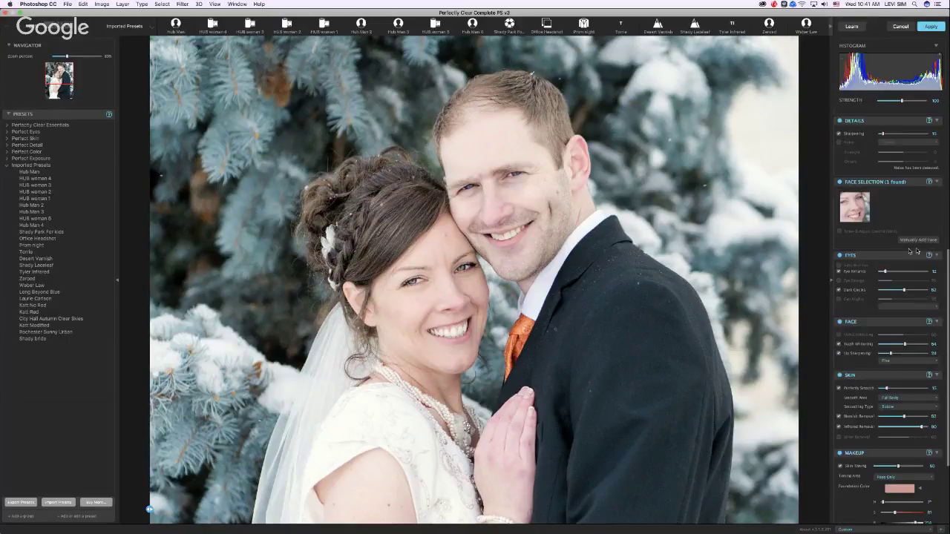
{"action": "left_click", "coordinate": [906, 241]}
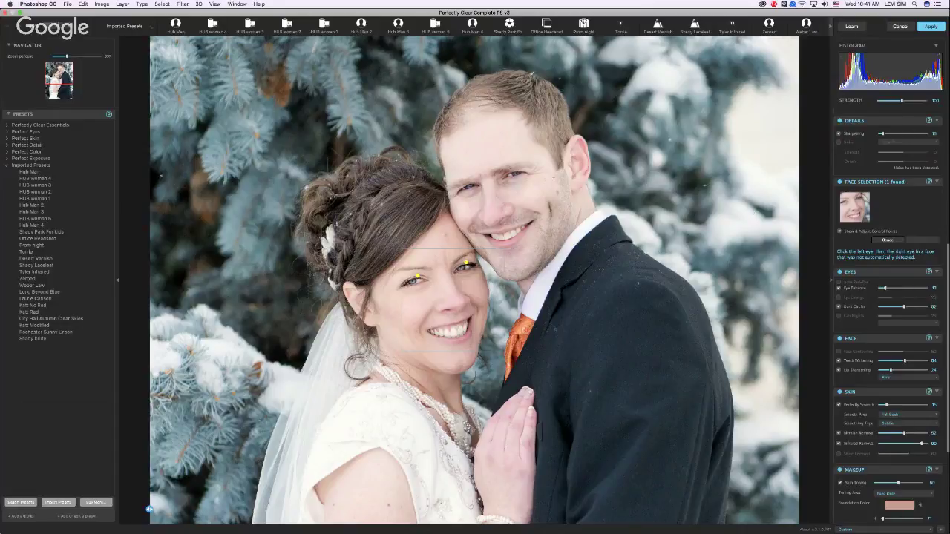
{"action": "left_click", "coordinate": [515, 173]}
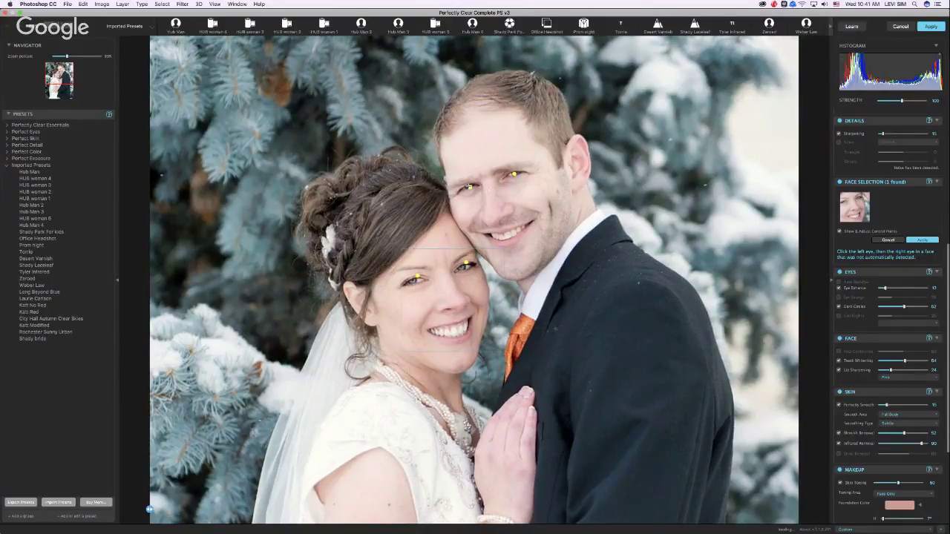
{"action": "left_click", "coordinate": [469, 186]}
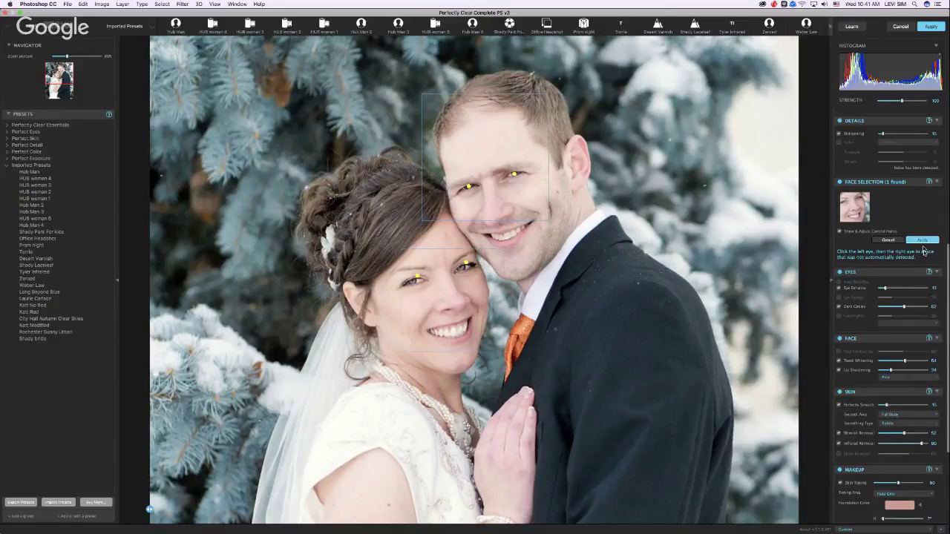
{"action": "left_click", "coordinate": [922, 240]}
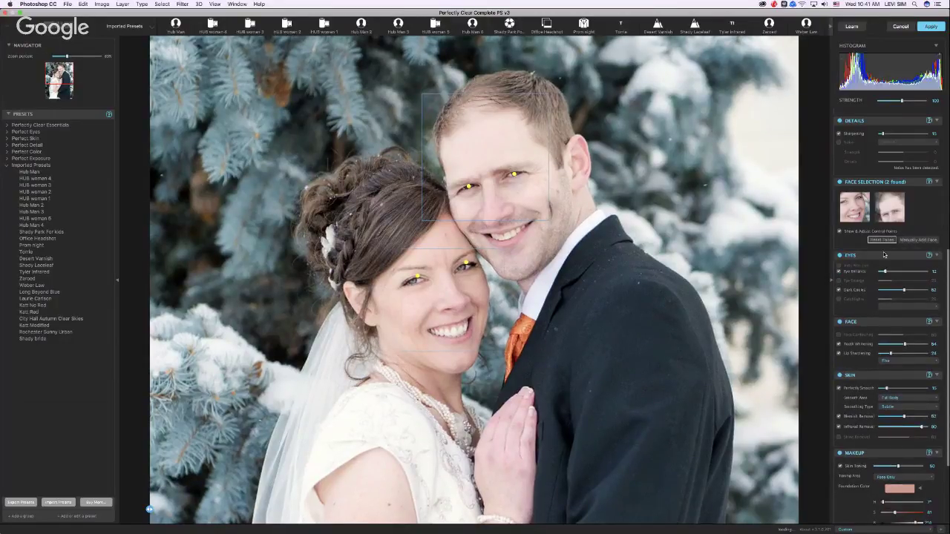
- Run automatic face detection on the couple to replace the manually placed eye points
{"action": "left_click", "coordinate": [881, 240]}
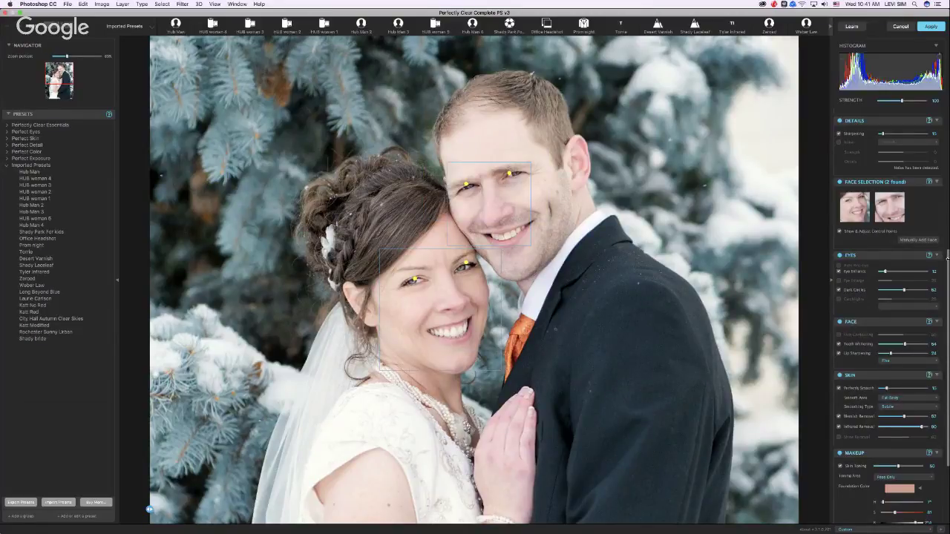
{"action": "scroll", "coordinate": [947, 255], "scroll_direction": "up", "scroll_amount": 2}
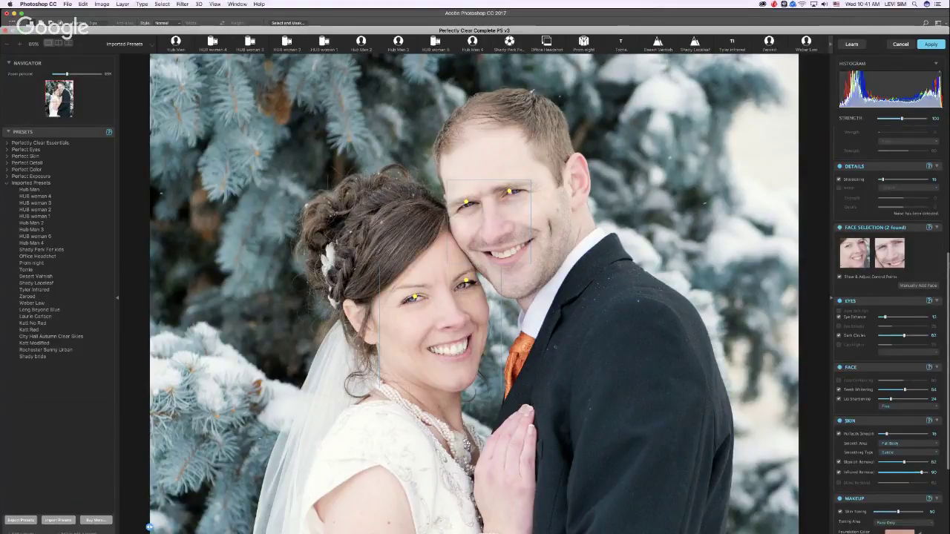
{"action": "scroll", "coordinate": [901, 255], "scroll_direction": "up", "scroll_amount": 2}
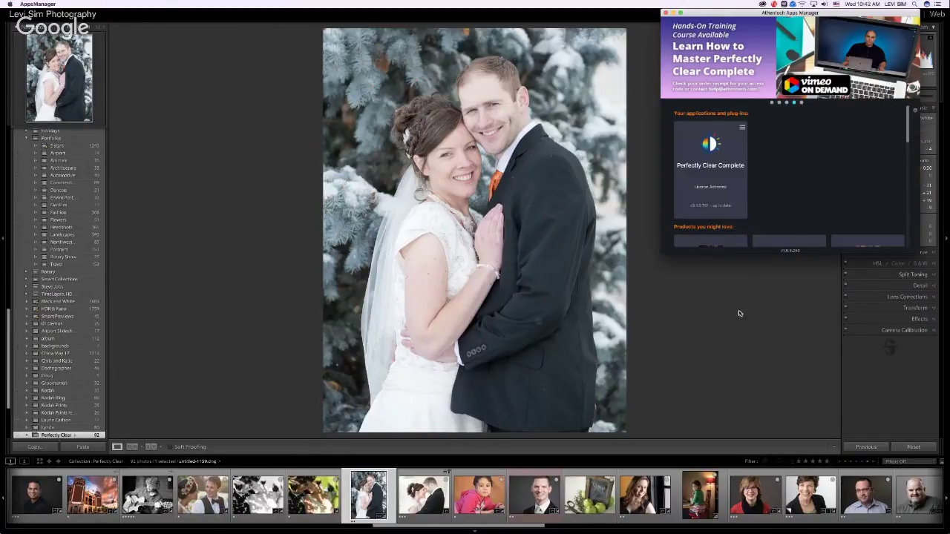
- Return to Lightroom and reopen Photoshop from its problem report
{"action": "left_click", "coordinate": [738, 312]}
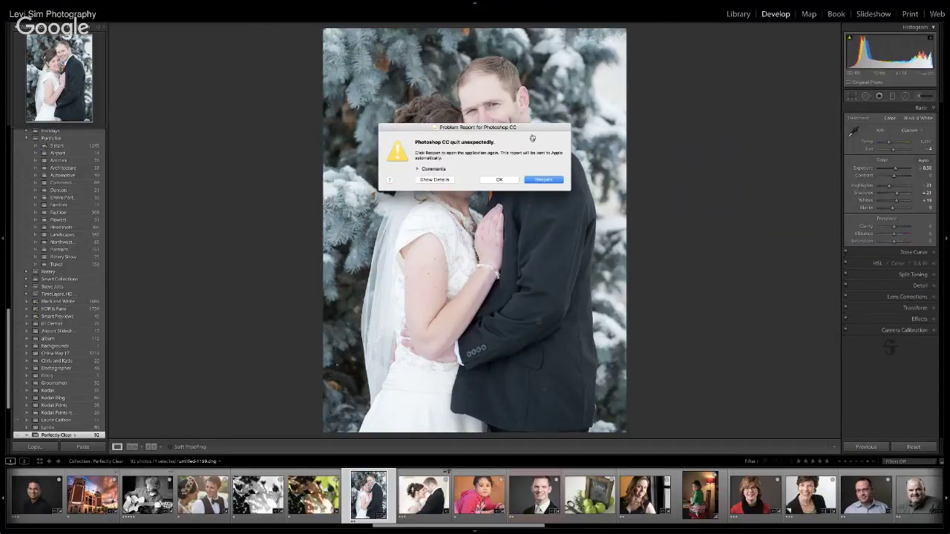
{"action": "left_click", "coordinate": [552, 184]}
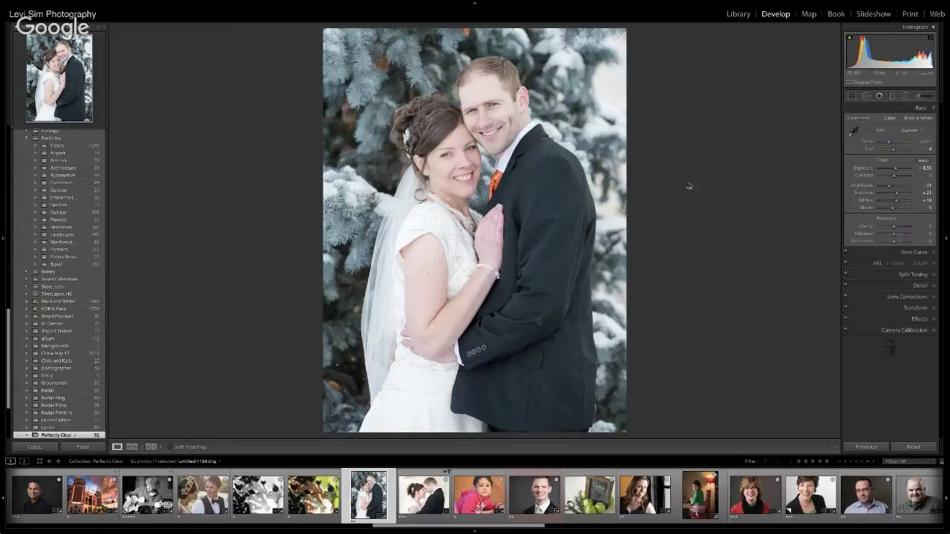
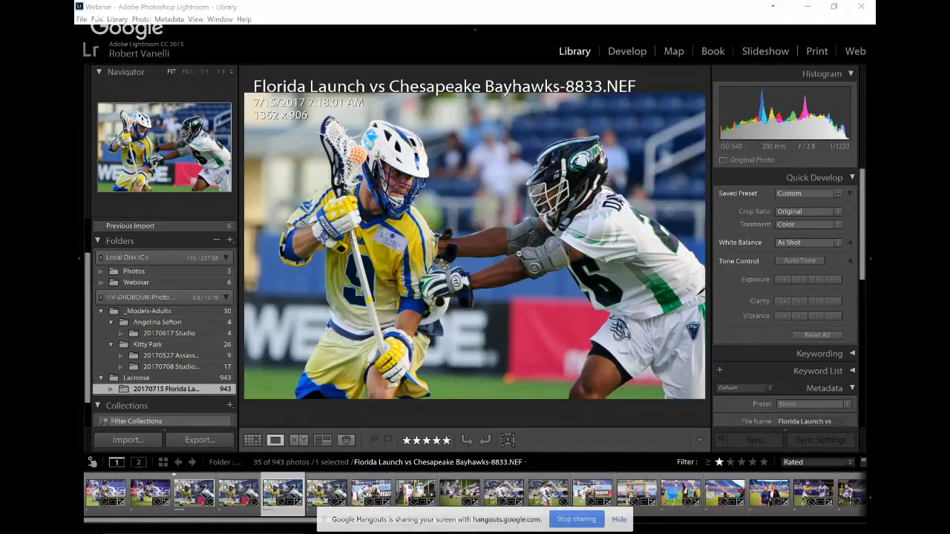
- Open the external edit options for sending lacrosse photo 8833.NEF from Lightroom to PerfectlyClearCompleteLR.exe
{"action": "right_click", "coordinate": [486, 189]}
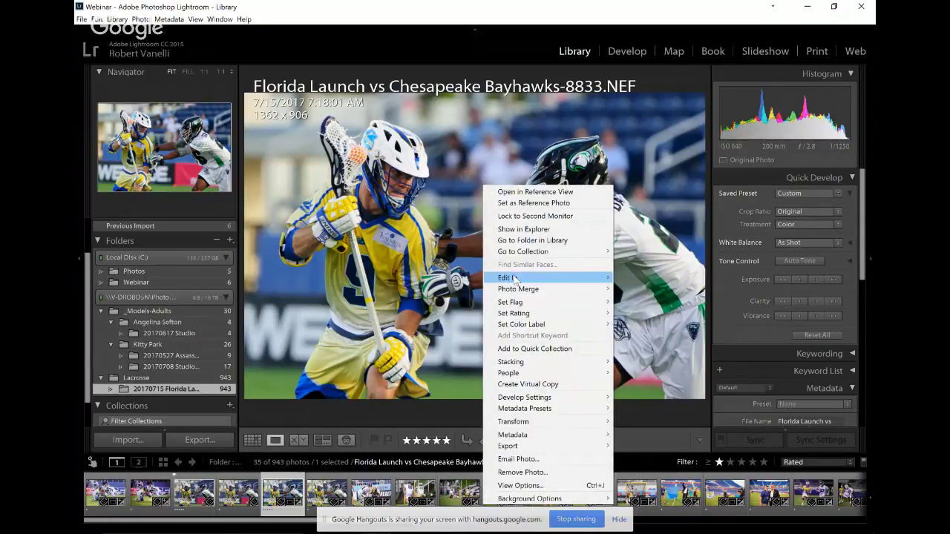
{"action": "mouse_move", "coordinate": [514, 278]}
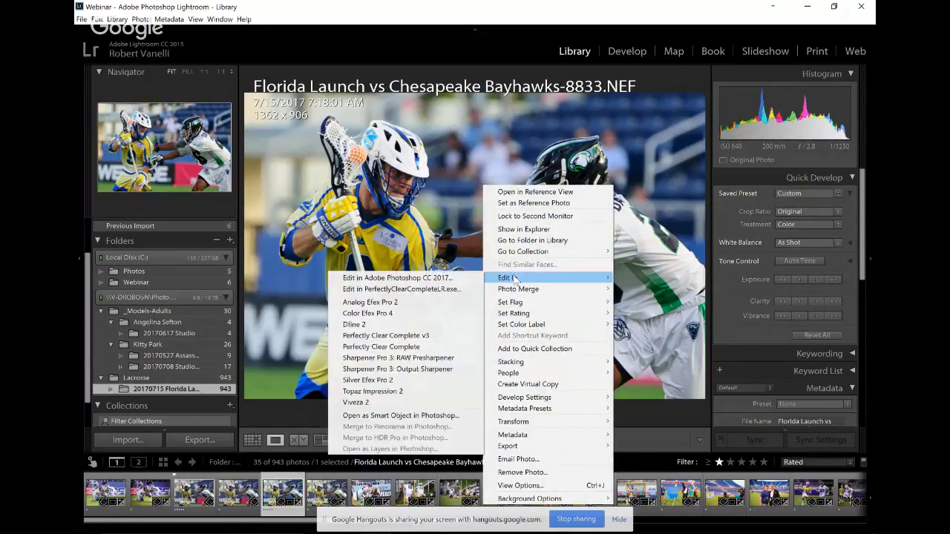
{"action": "left_click", "coordinate": [456, 289]}
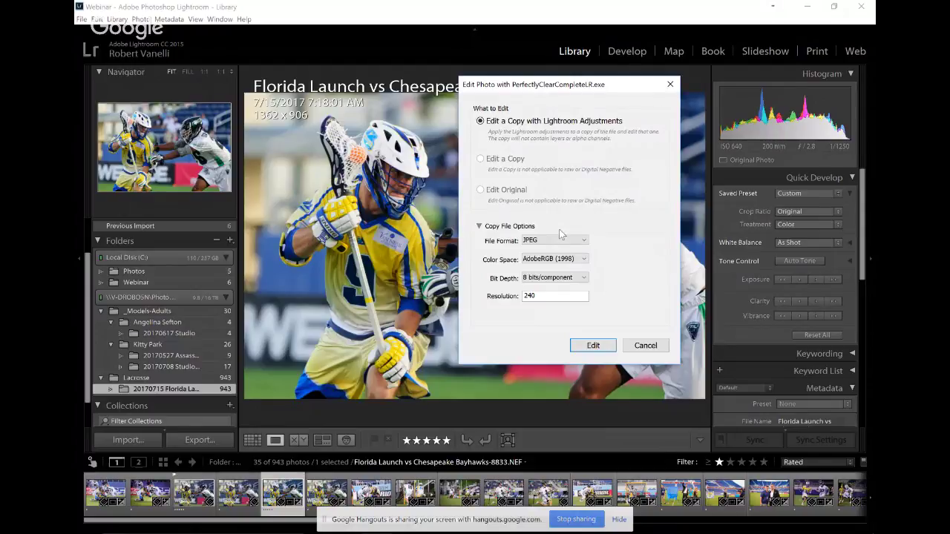
{"action": "left_click_drag", "start_coordinate": [567, 90], "coordinate": [506, 92]}
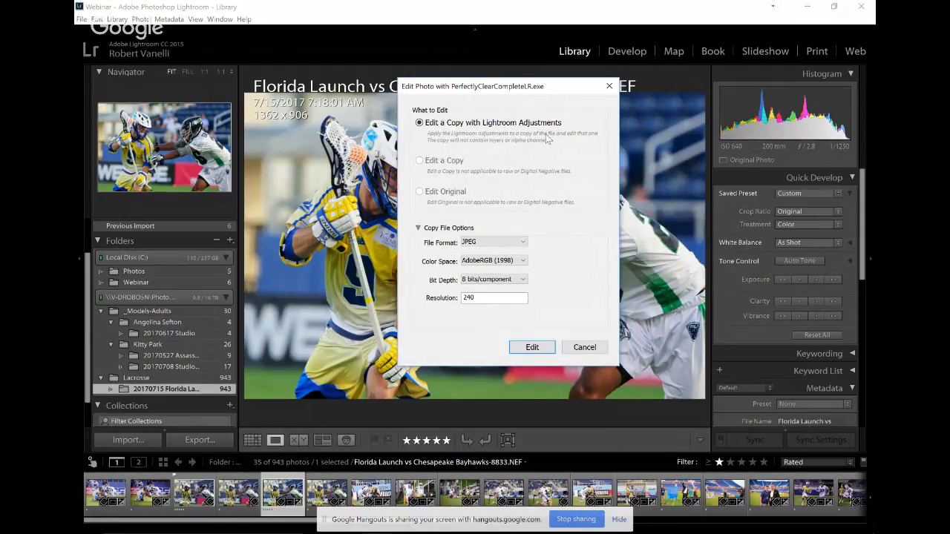
- Keep JPEG as the file format and AdobeRGB (1998) as the color space, and start editing a copy with Lightroom adjustments
{"action": "left_click", "coordinate": [507, 243]}
{"action": "left_click", "coordinate": [507, 225]}
{"action": "left_click", "coordinate": [501, 261]}
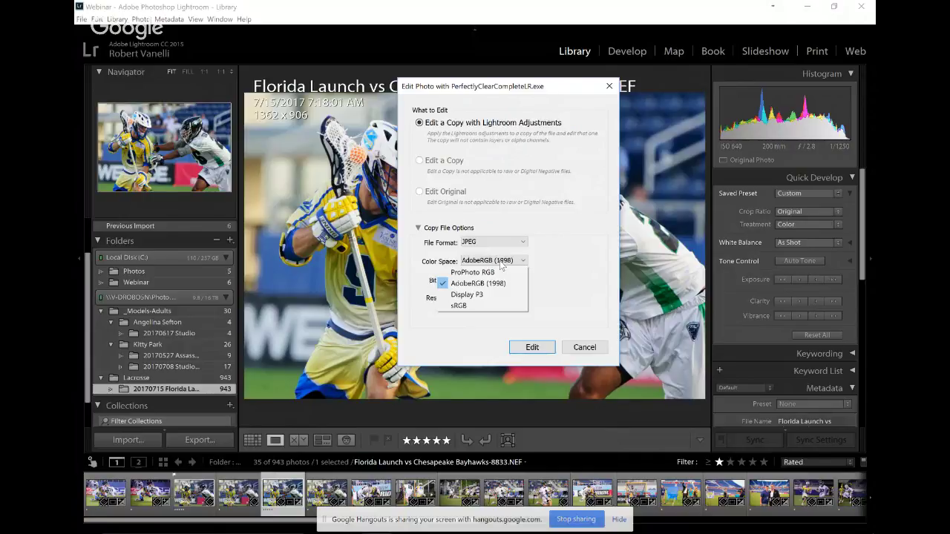
{"action": "left_click", "coordinate": [505, 284]}
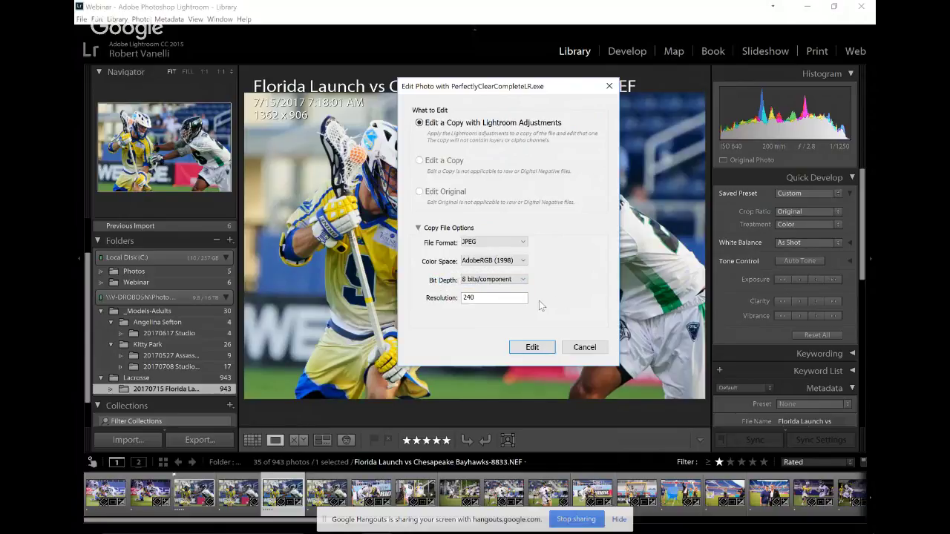
{"action": "left_click", "coordinate": [530, 346]}
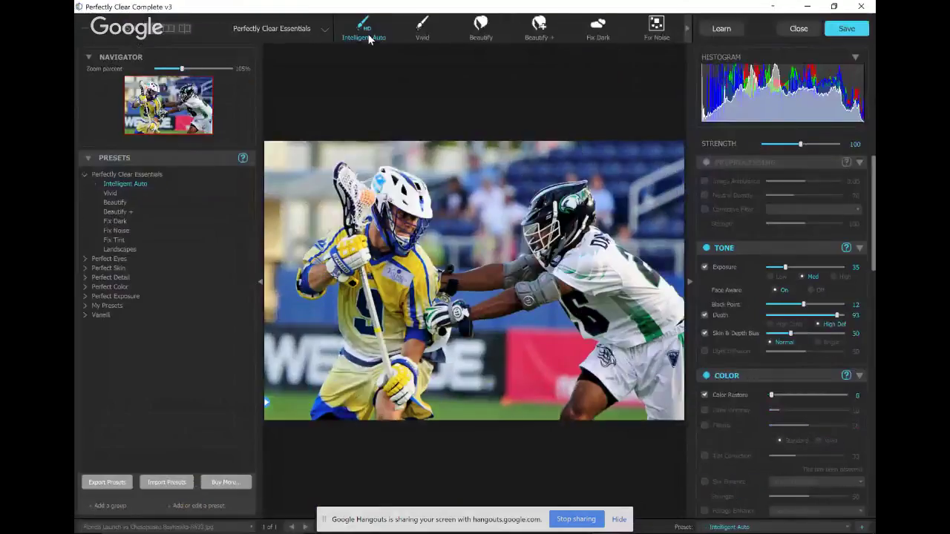
- Try the Beautify, Beautify + and Fix Dark presets on the lacrosse photo
{"action": "left_click", "coordinate": [481, 29]}
{"action": "left_click", "coordinate": [527, 39]}
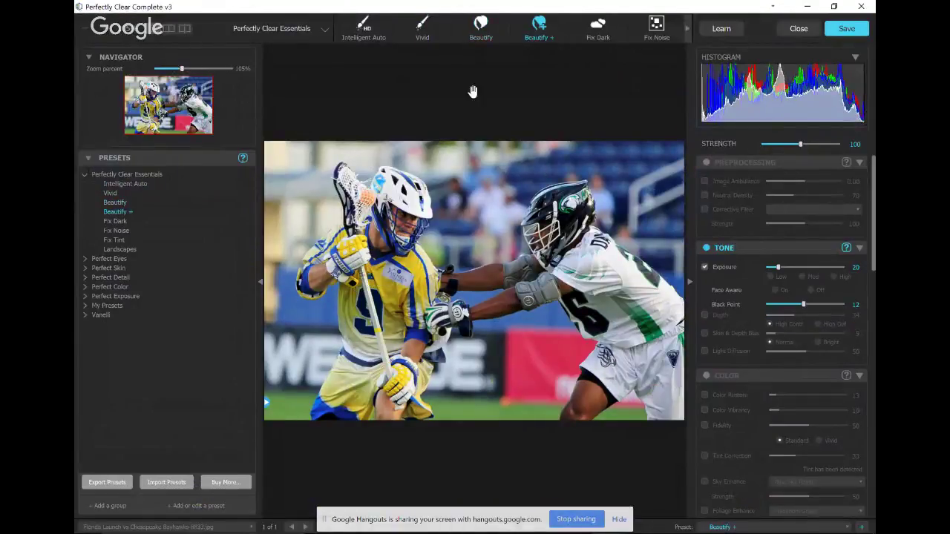
{"action": "left_click", "coordinate": [598, 36]}
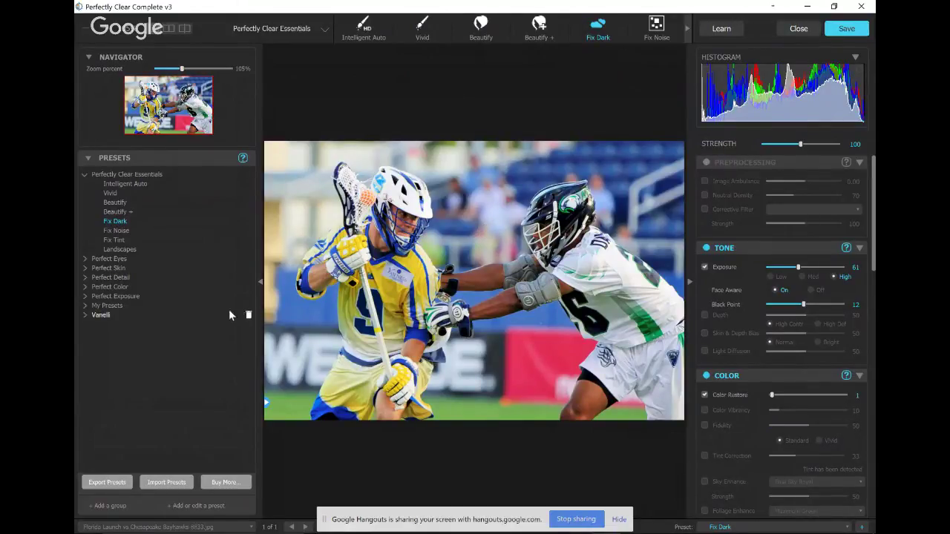
- Apply the custom Sports-Punchy Color preset, review its Color and Details corrections, and save the photo back to Lightroom
{"action": "left_click", "coordinate": [84, 315]}
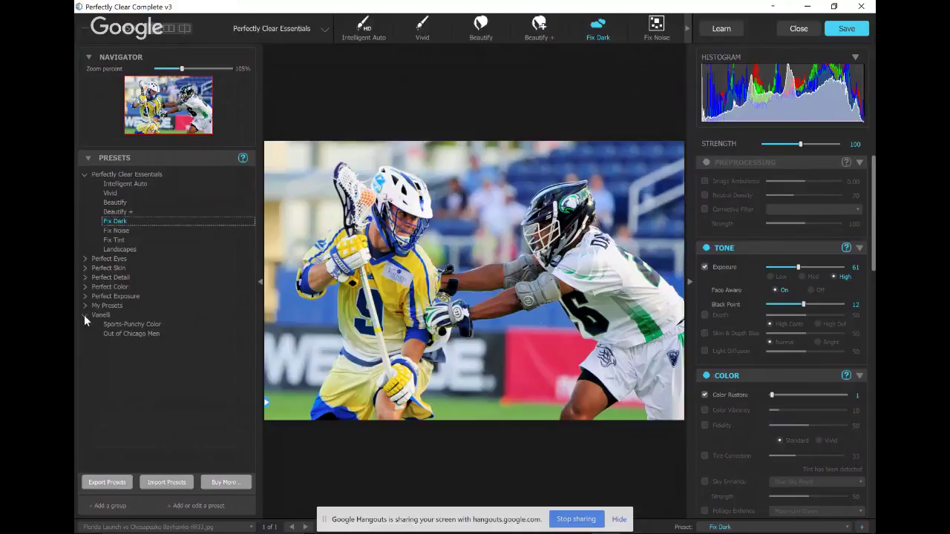
{"action": "left_click", "coordinate": [143, 326]}
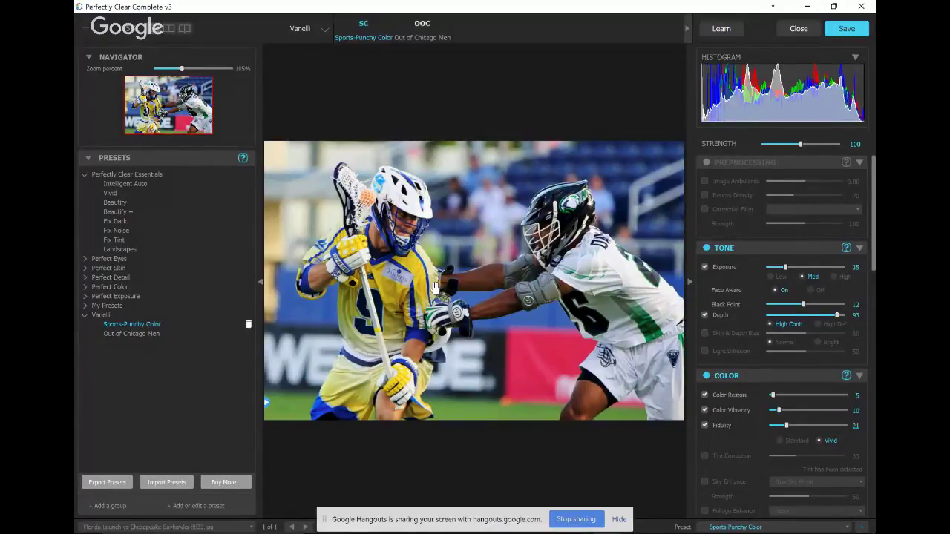
{"action": "scroll", "coordinate": [726, 395], "scroll_direction": "down", "scroll_amount": 3}
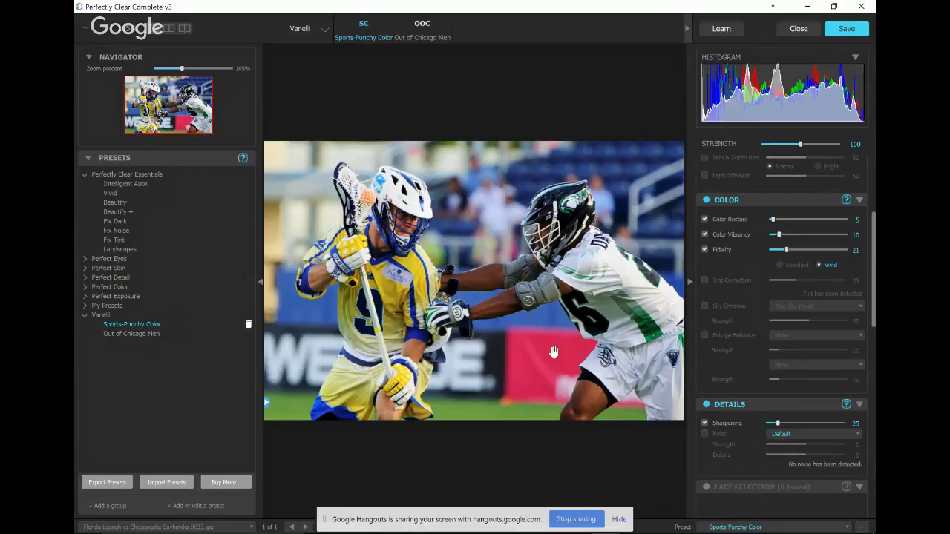
{"action": "left_click", "coordinate": [845, 29]}
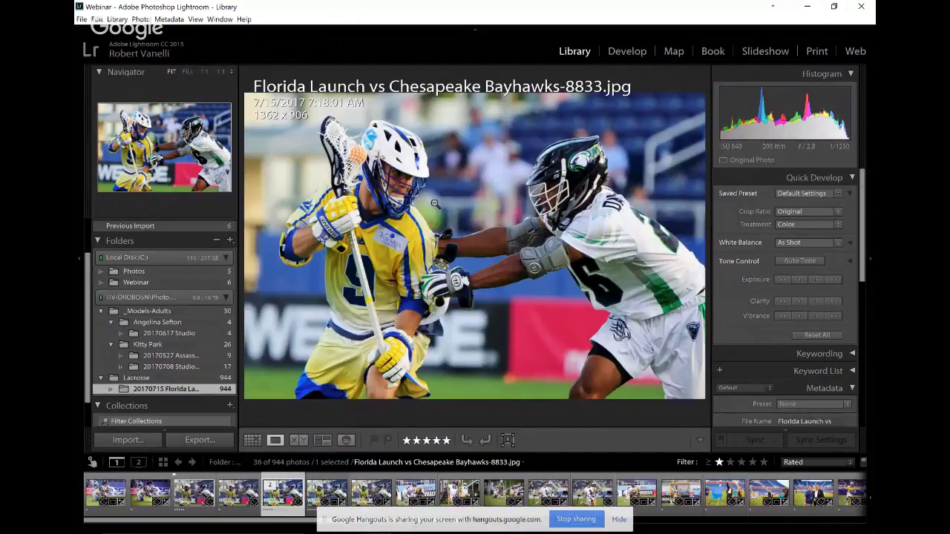
- Show the library as a grid and filter the rated lacrosse photos by metadata to ISO 2500
{"action": "key", "text": "g"}
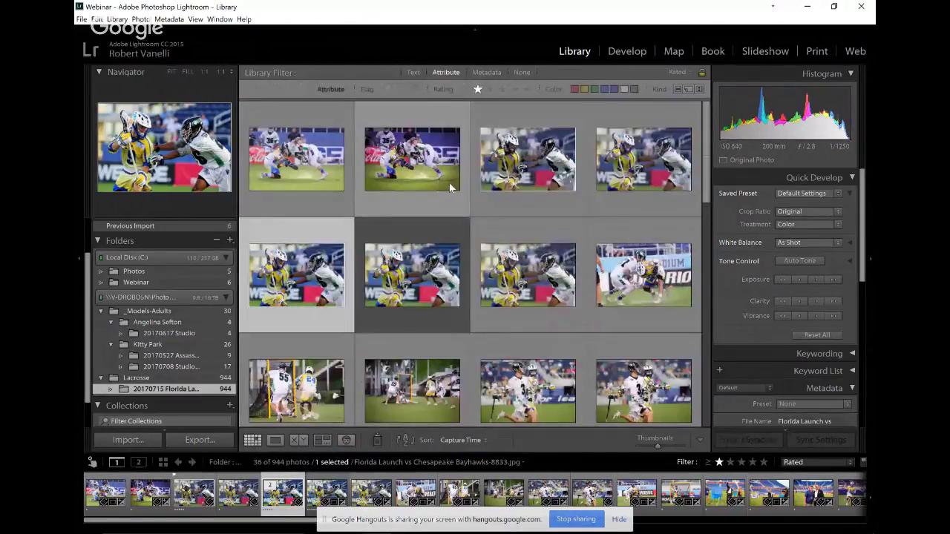
{"action": "left_click", "coordinate": [495, 72]}
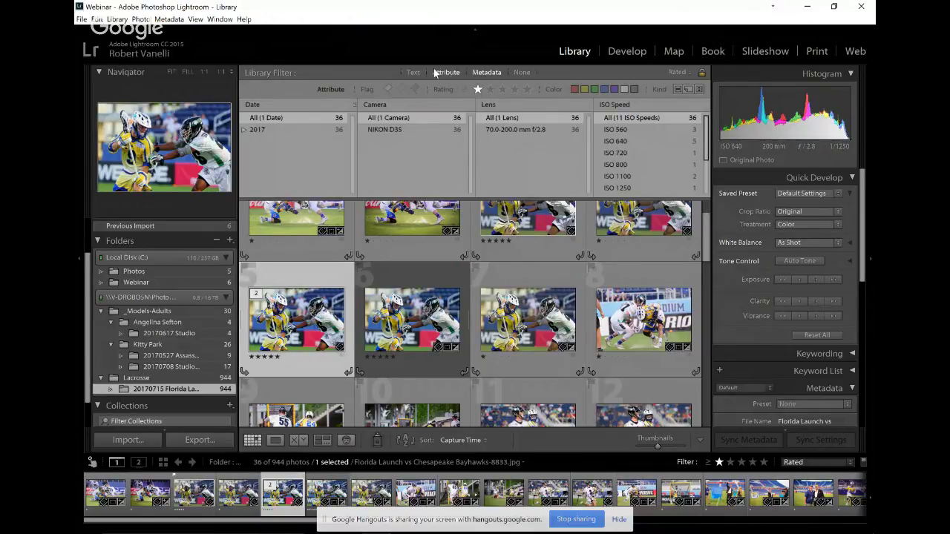
{"action": "left_click", "coordinate": [706, 108]}
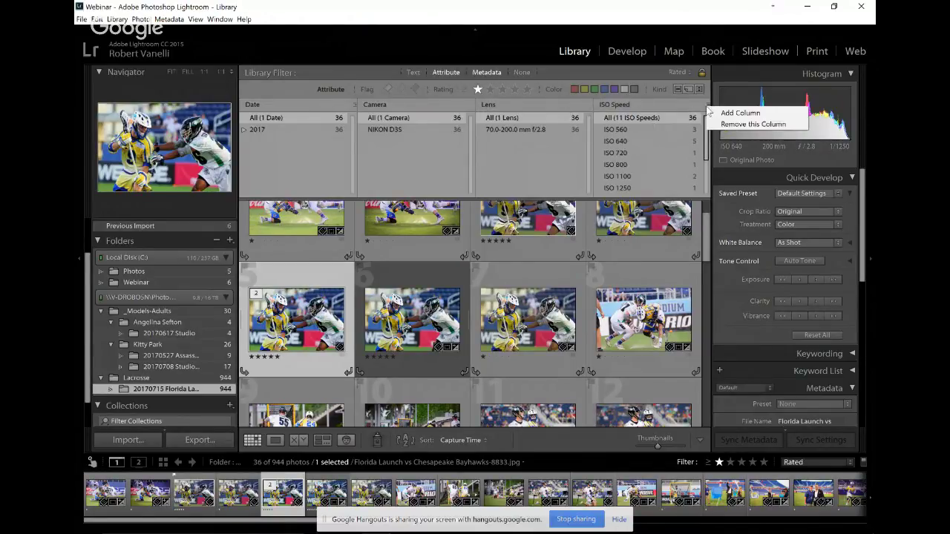
{"action": "left_click", "coordinate": [634, 108]}
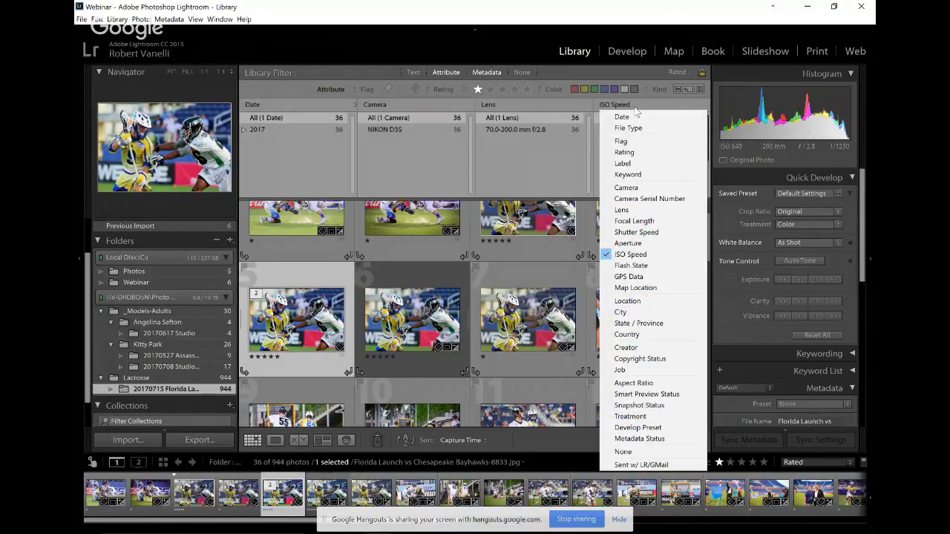
{"action": "left_click", "coordinate": [510, 31]}
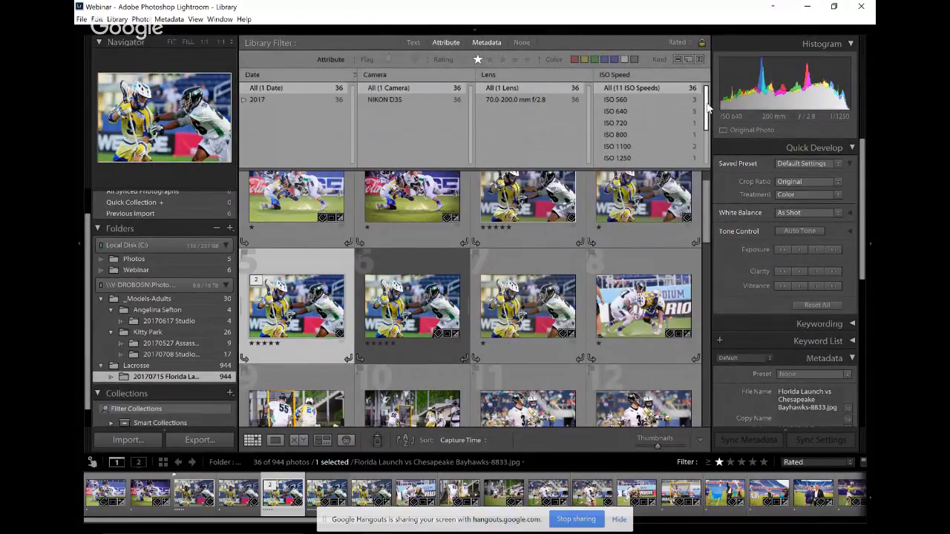
{"action": "left_click_drag", "start_coordinate": [707, 108], "coordinate": [705, 156]}
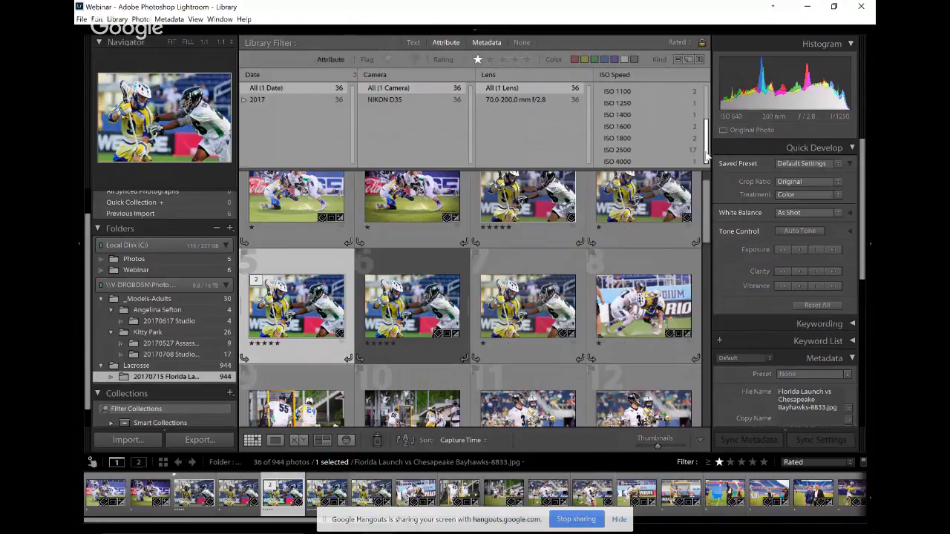
{"action": "left_click", "coordinate": [624, 151]}
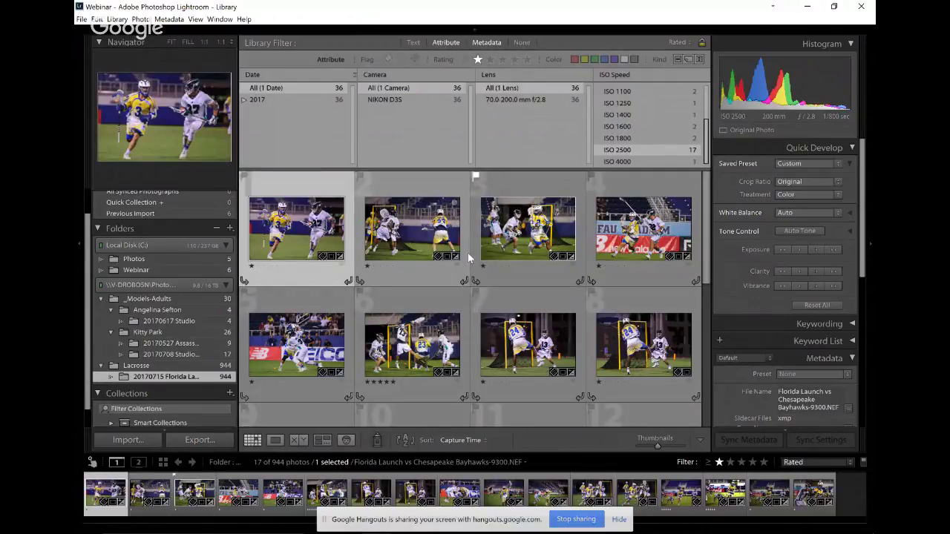
{"action": "left_click", "coordinate": [416, 334]}
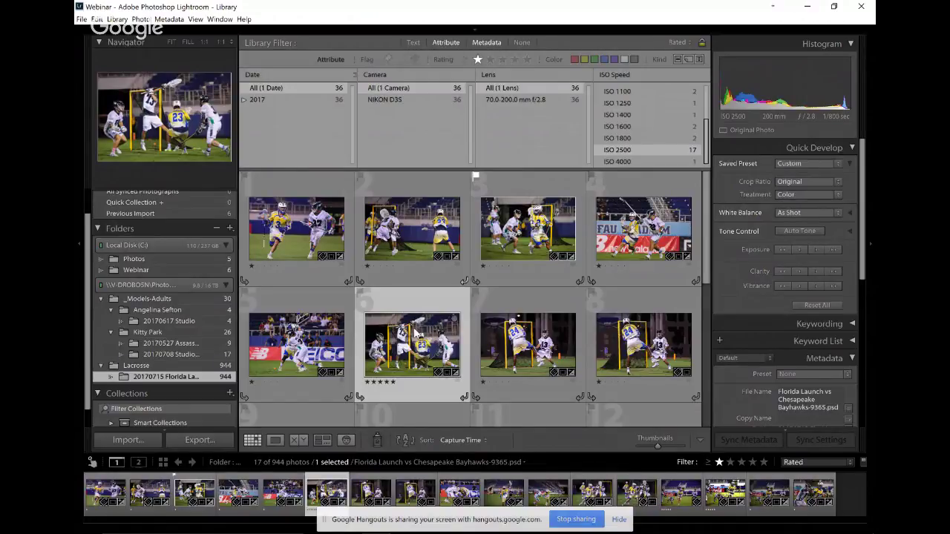
{"action": "double_click", "coordinate": [415, 334]}
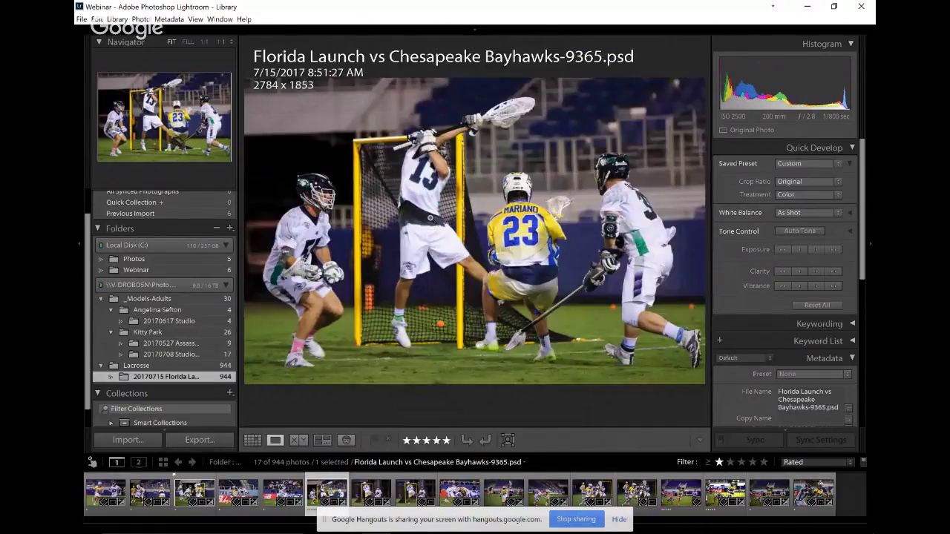
{"action": "right_click", "coordinate": [437, 208]}
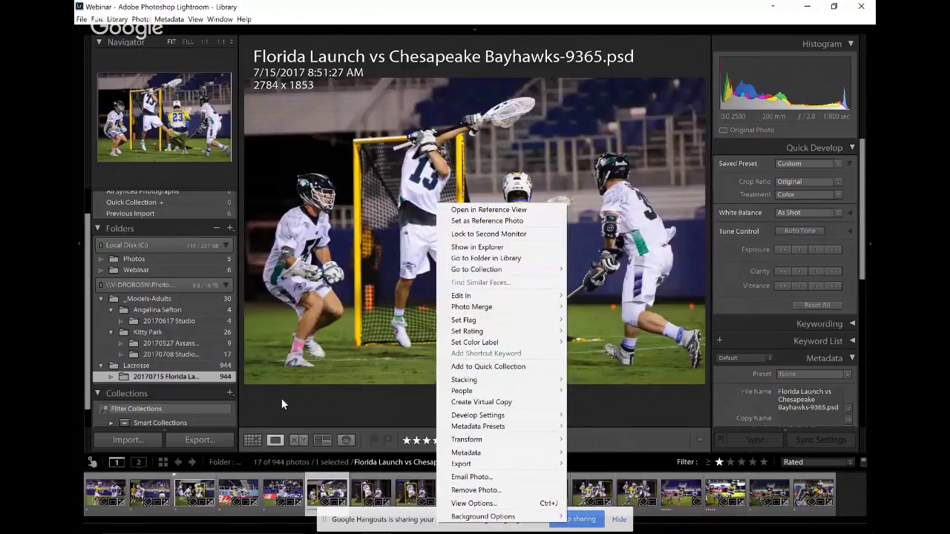
{"action": "left_click", "coordinate": [252, 440]}
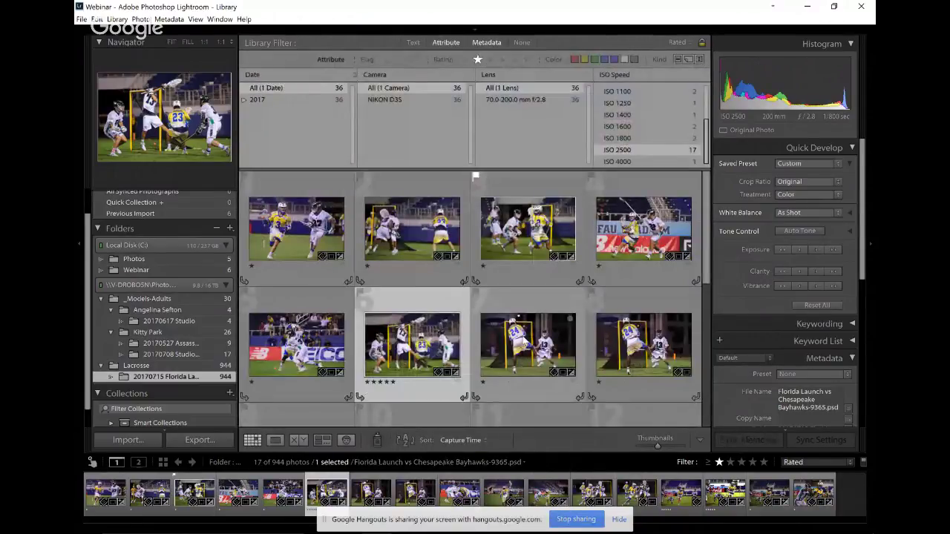
- Open night-game photo 9406.NEF in Loupe view and send a JPEG copy with Lightroom adjustments to PerfectlyClearCompleteLR.exe for editing
{"action": "left_click", "coordinate": [528, 344]}
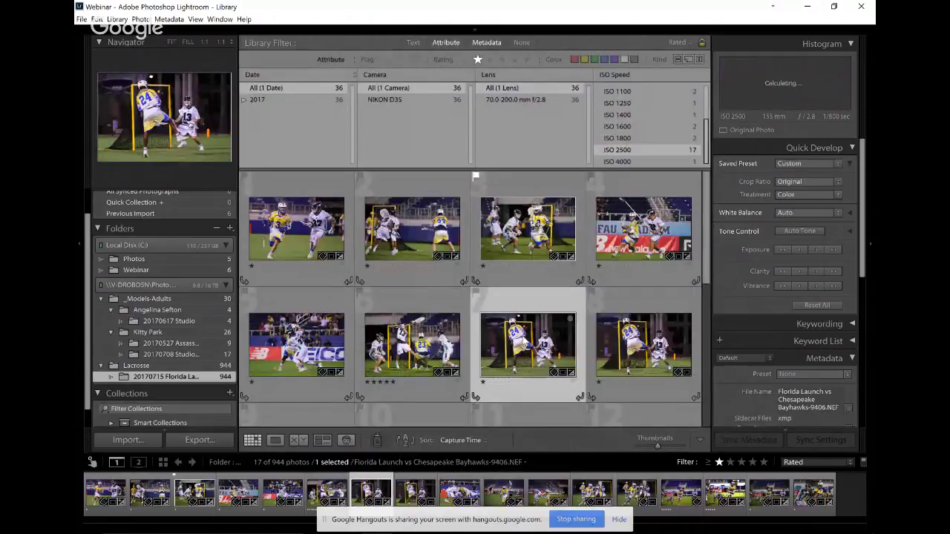
{"action": "double_click", "coordinate": [522, 334]}
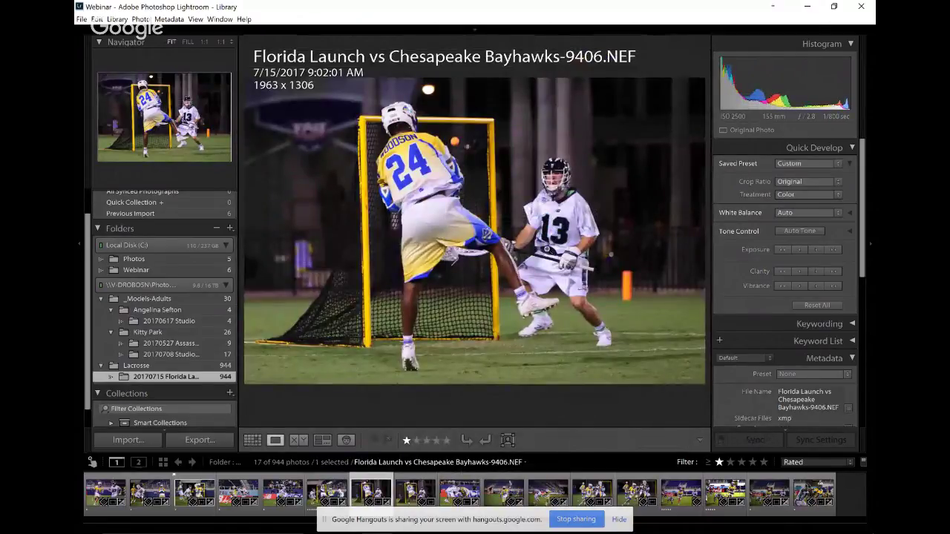
{"action": "right_click", "coordinate": [441, 199]}
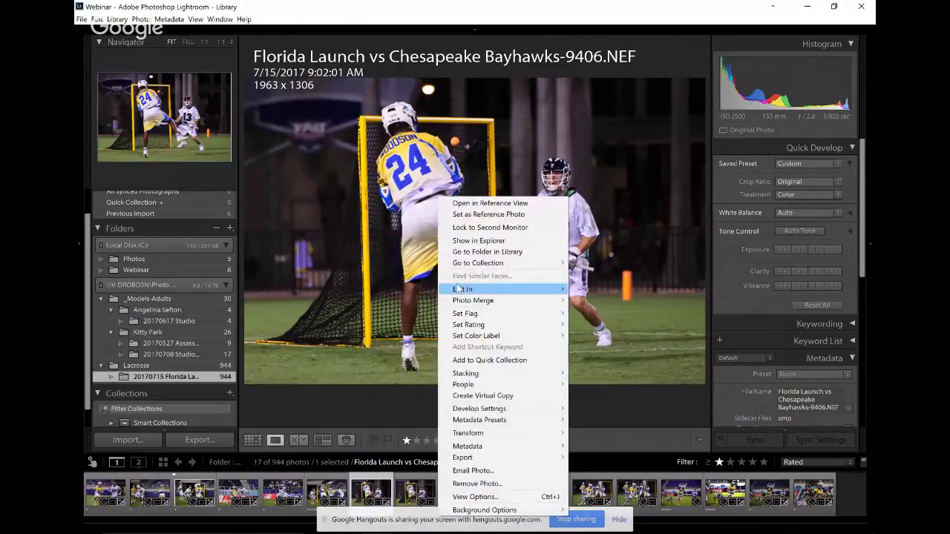
{"action": "mouse_move", "coordinate": [459, 288]}
{"action": "left_click", "coordinate": [404, 300]}
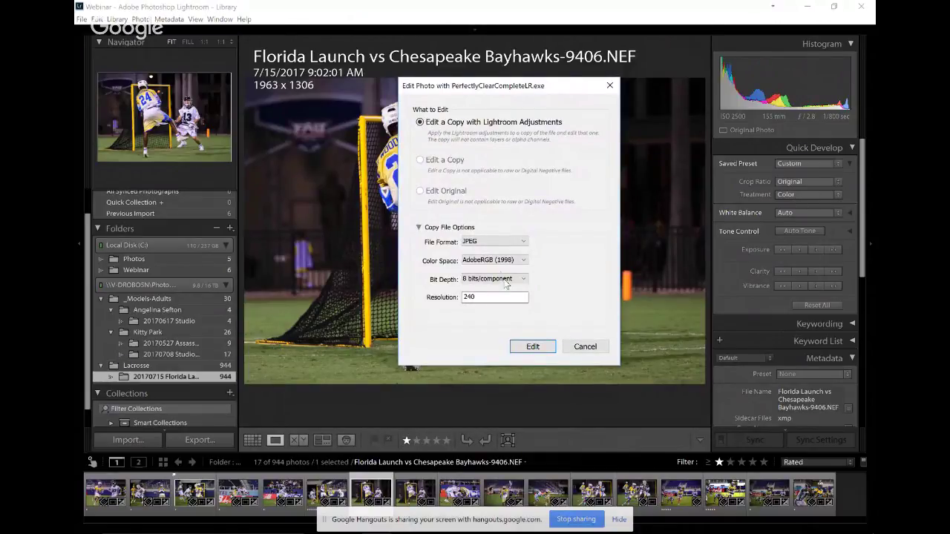
{"action": "left_click", "coordinate": [536, 347]}
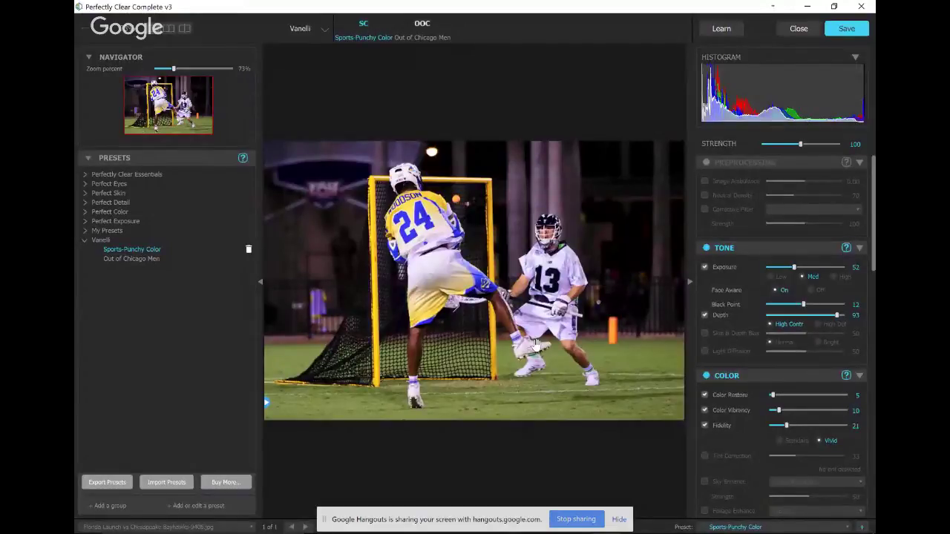
- Enable noise reduction in the Details corrections, try its Night option, and set it back to Default
{"action": "left_click", "coordinate": [436, 265]}
{"action": "scroll", "coordinate": [873, 260], "scroll_direction": "down", "scroll_amount": 5}
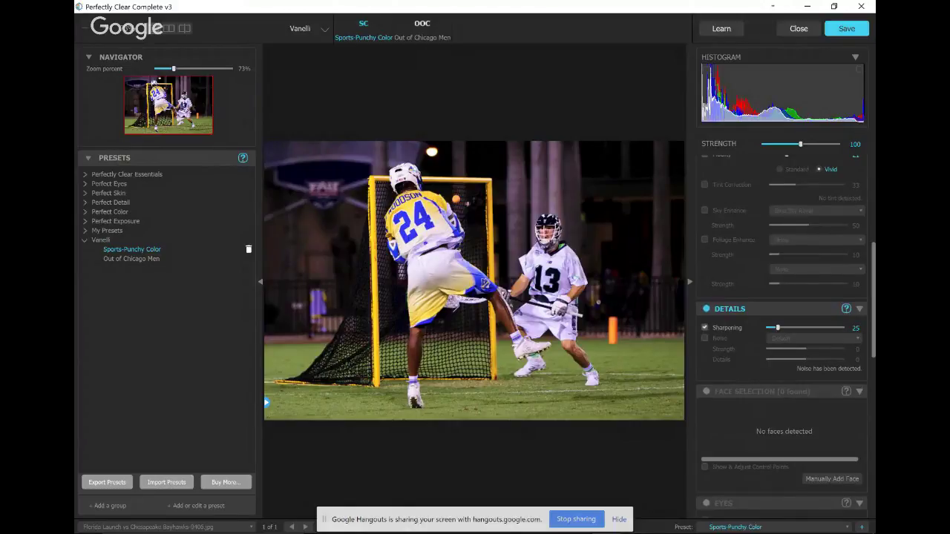
{"action": "left_click", "coordinate": [740, 362]}
{"action": "left_click", "coordinate": [796, 340]}
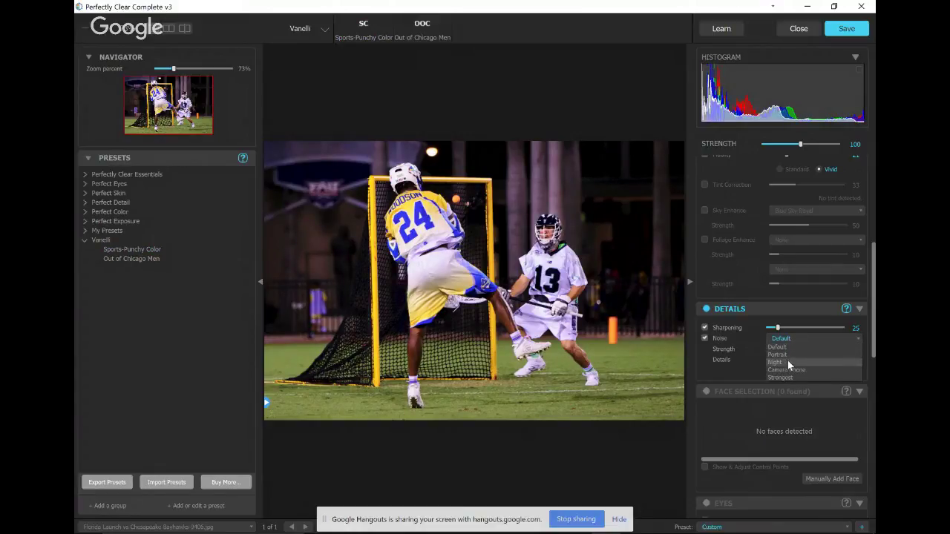
{"action": "left_click", "coordinate": [787, 363]}
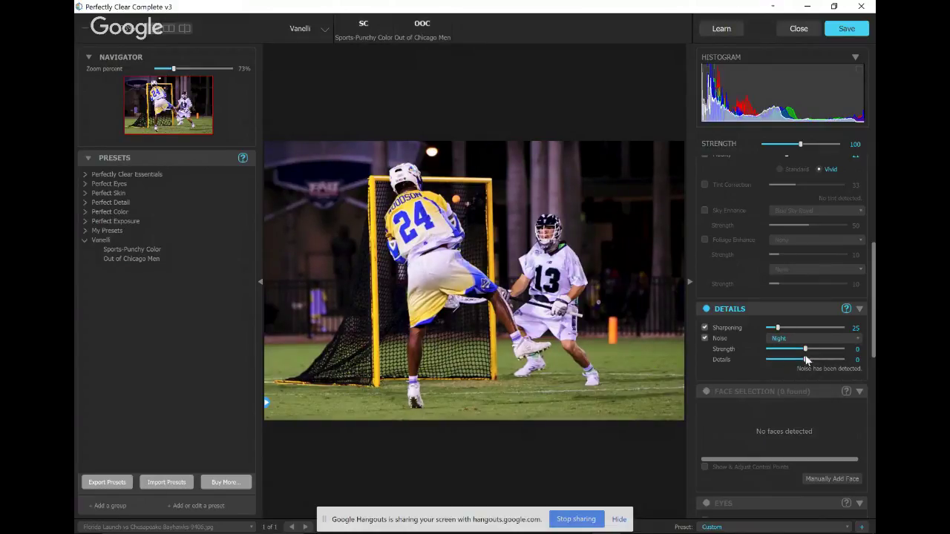
{"action": "left_click", "coordinate": [782, 338]}
{"action": "left_click", "coordinate": [787, 347]}
{"action": "scroll", "coordinate": [502, 251], "scroll_direction": "up", "scroll_amount": 3}
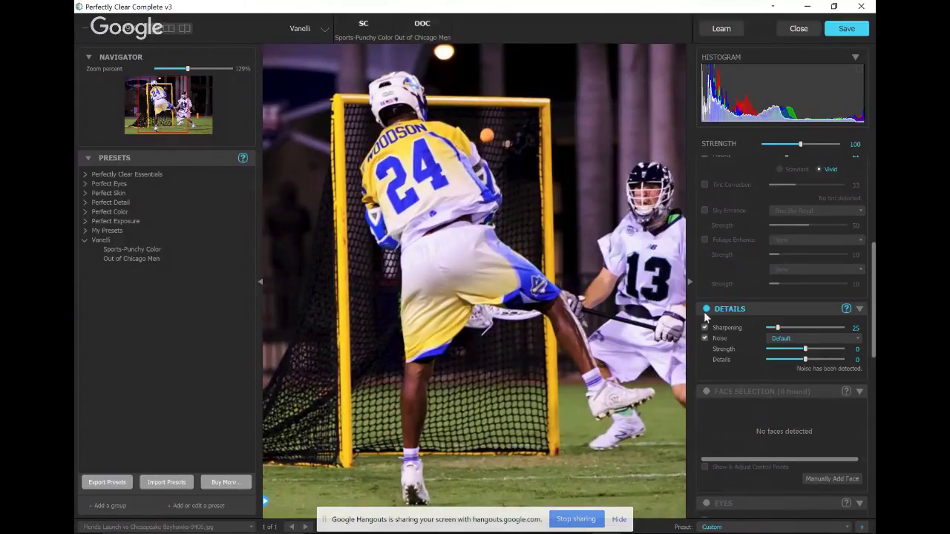
- Save the corrections as preset "Sports-Punchy Color- Noise" with the number 5 jersey icon and move it into the group containing Sports-Punchy Color
{"action": "left_click", "coordinate": [862, 527]}
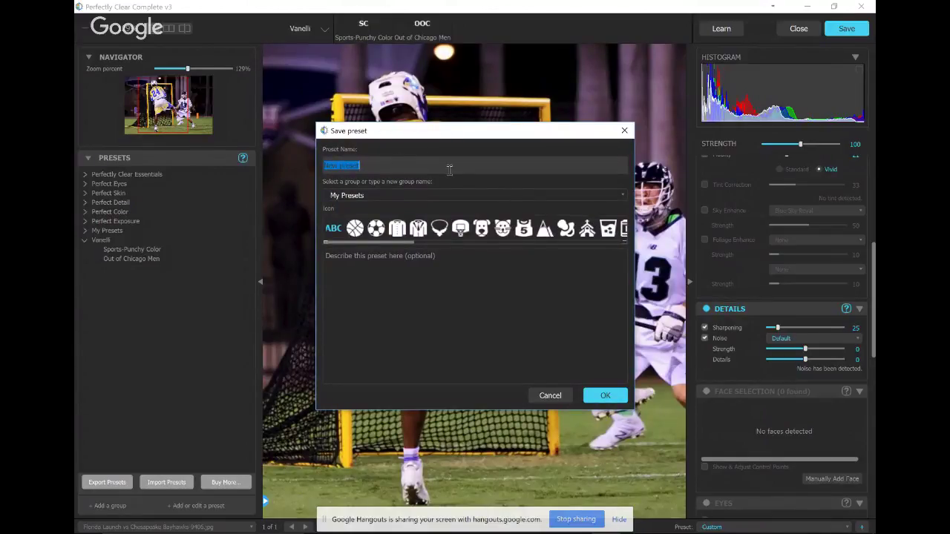
{"action": "type", "text": "Sports-Punchy Clor"}
{"action": "key", "text": "BackSpace"}
{"action": "type", "text": "olor - Noise"}
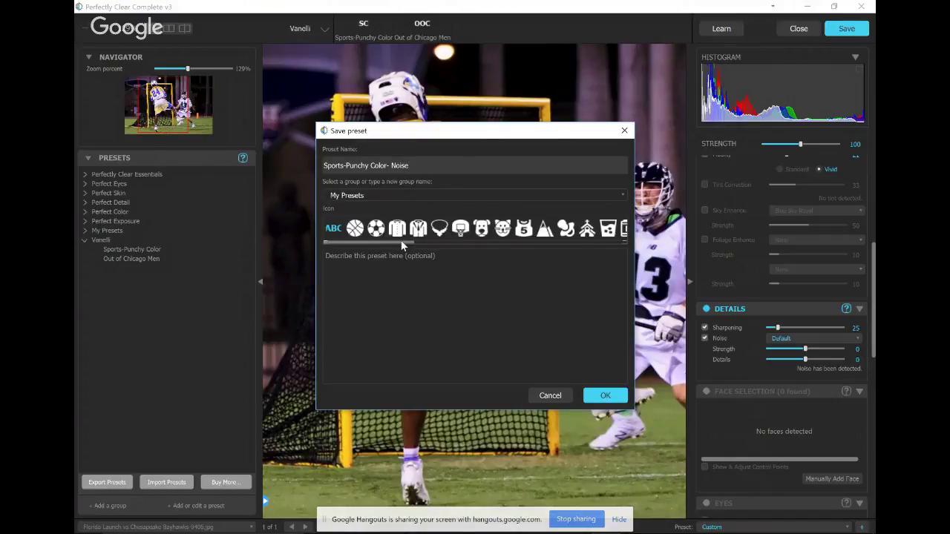
{"action": "left_click_drag", "start_coordinate": [404, 241], "coordinate": [388, 259]}
{"action": "left_click", "coordinate": [522, 231]}
{"action": "left_click", "coordinate": [604, 395]}
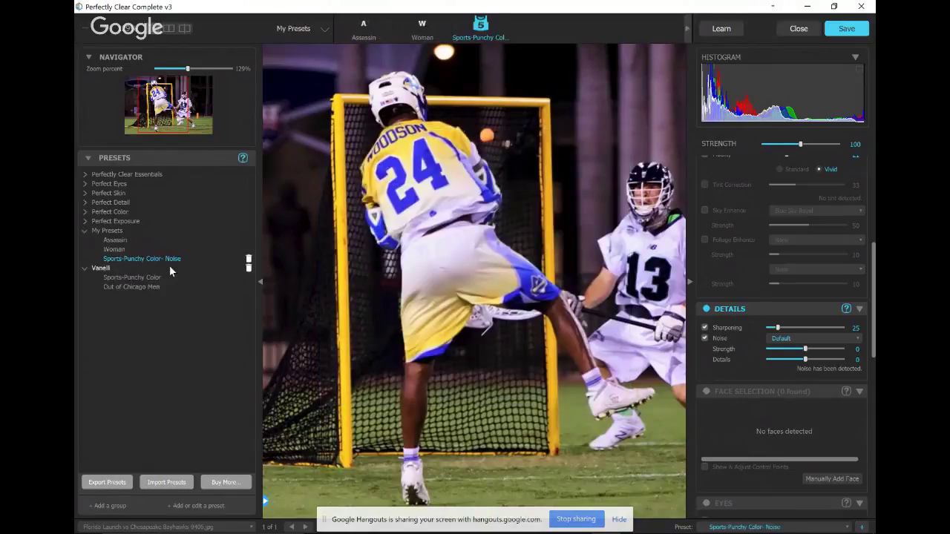
{"action": "left_click_drag", "start_coordinate": [169, 259], "coordinate": [181, 301]}
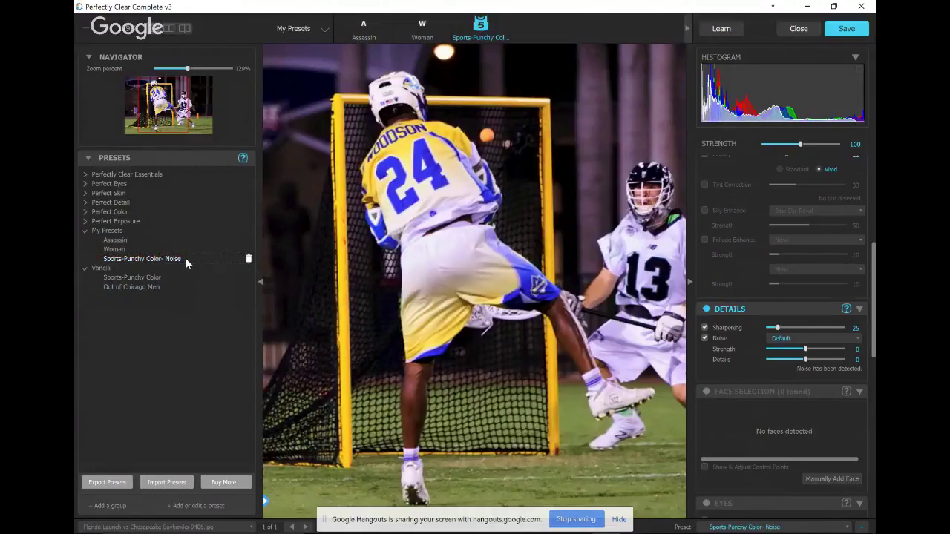
{"action": "mouse_move", "coordinate": [185, 257]}
{"action": "left_mouse_down"}
{"action": "mouse_move", "coordinate": [187, 298]}
{"action": "mouse_move", "coordinate": [185, 270]}
{"action": "left_mouse_up"}
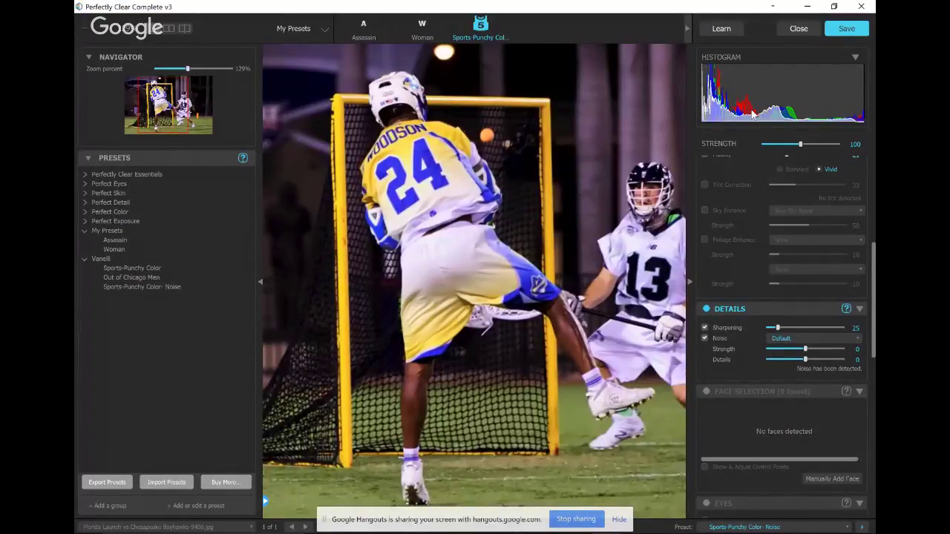
- Save the edited photo back to Lightroom and select all the filtered ISO 2500 photos in the grid
{"action": "left_click", "coordinate": [844, 34]}
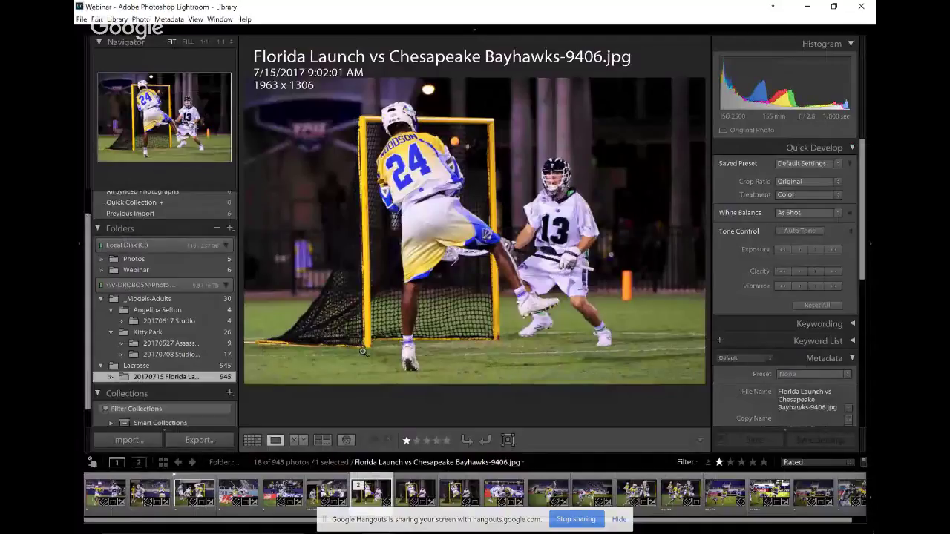
{"action": "left_click", "coordinate": [252, 440]}
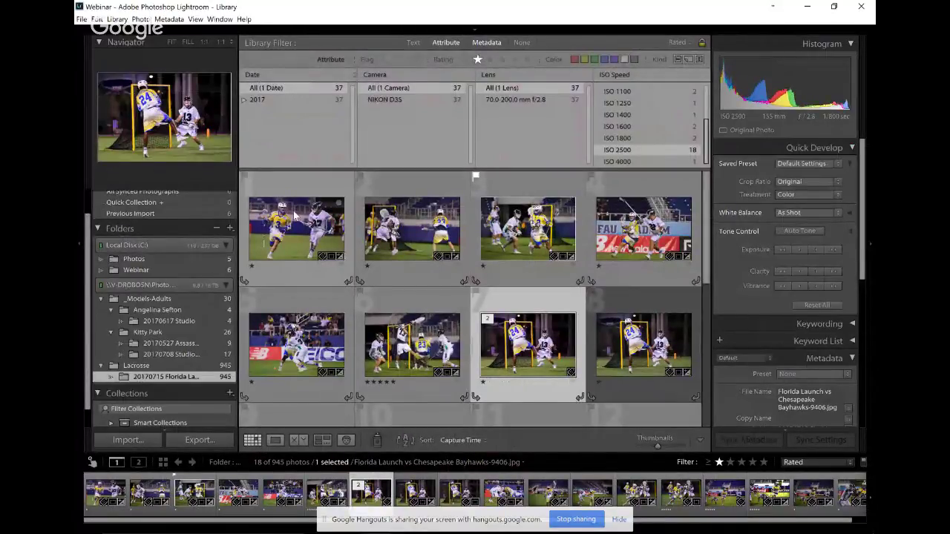
{"action": "key", "text": "ctrl+a"}
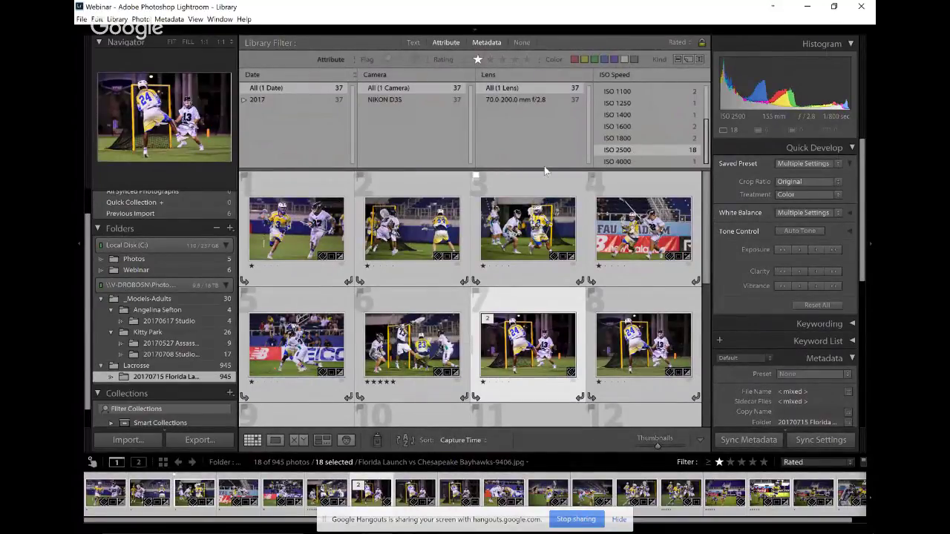
- Set up an export of the selected photos to Perfectly Clear Complete v3 using the user preset Sports-Punchy Color- Noise
{"action": "right_click", "coordinate": [311, 227]}
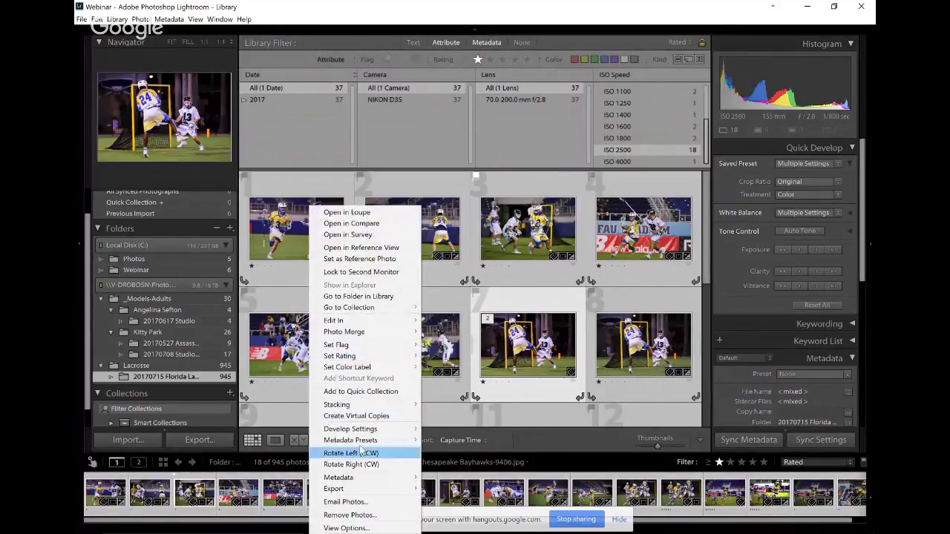
{"action": "mouse_move", "coordinate": [371, 491]}
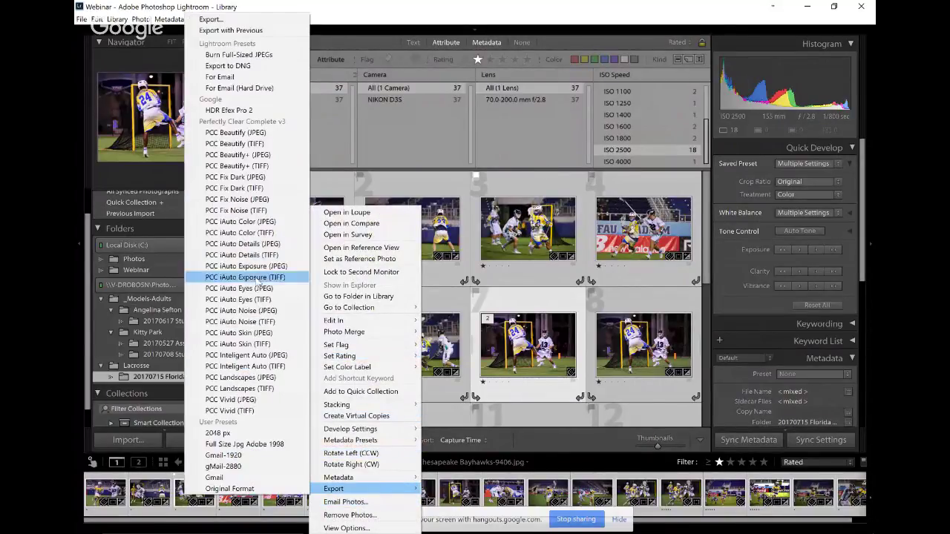
{"action": "left_click", "coordinate": [211, 19]}
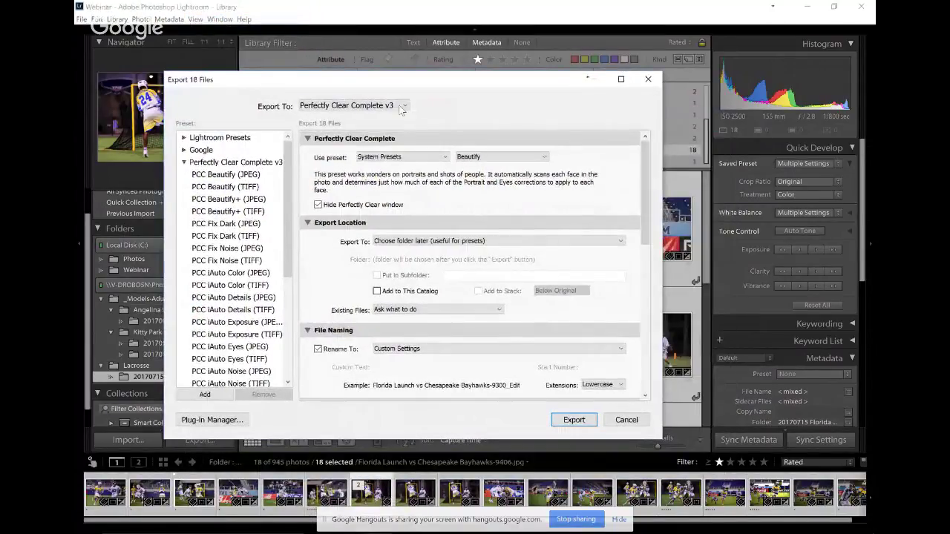
{"action": "left_click", "coordinate": [401, 107]}
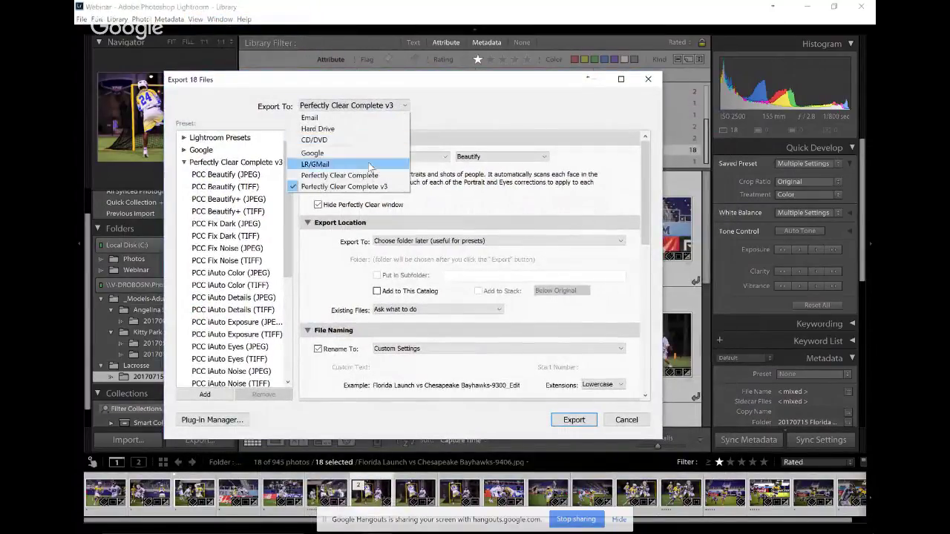
{"action": "left_click", "coordinate": [379, 189]}
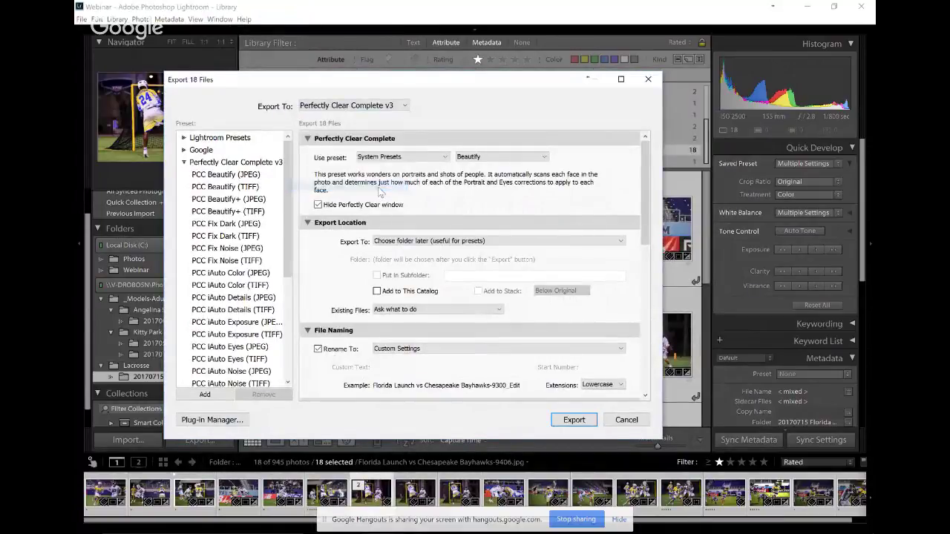
{"action": "left_click", "coordinate": [433, 157]}
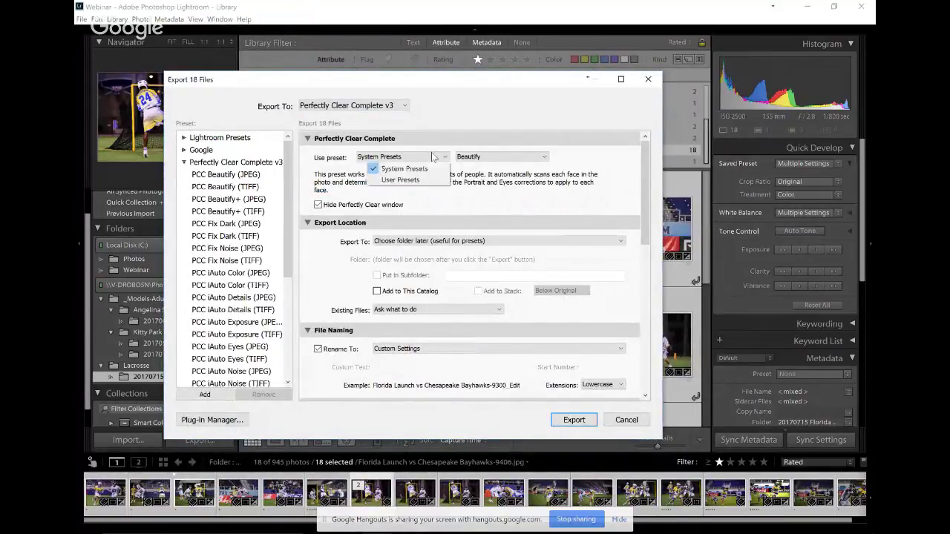
{"action": "left_click", "coordinate": [401, 180]}
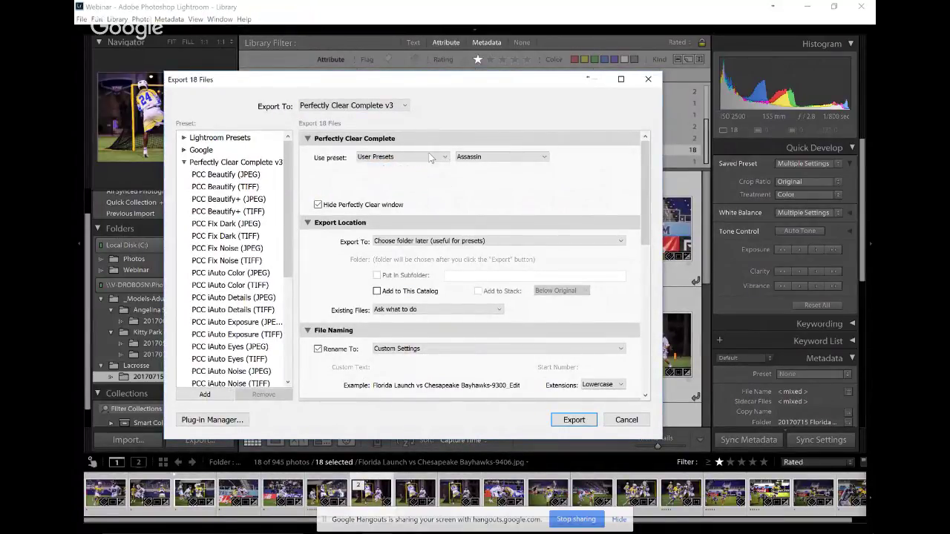
{"action": "left_click", "coordinate": [458, 158]}
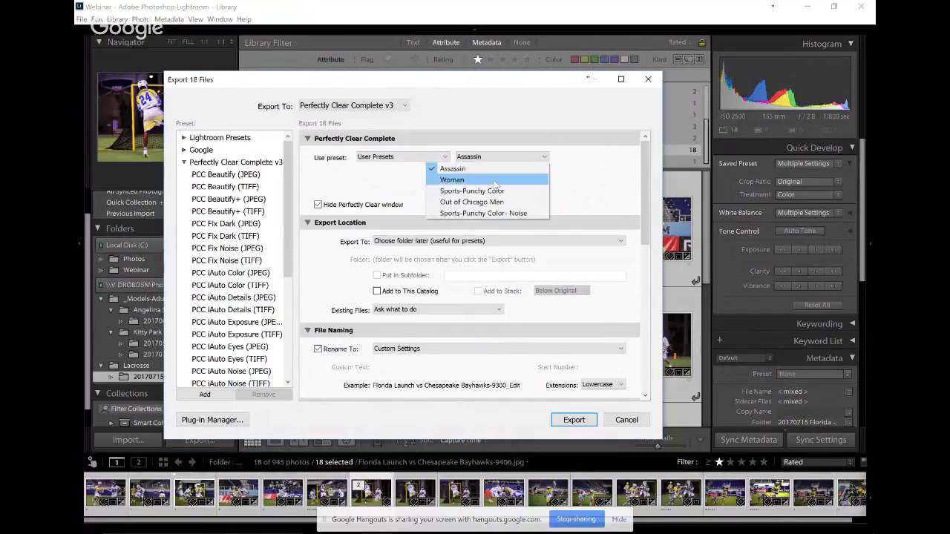
{"action": "left_click", "coordinate": [520, 213]}
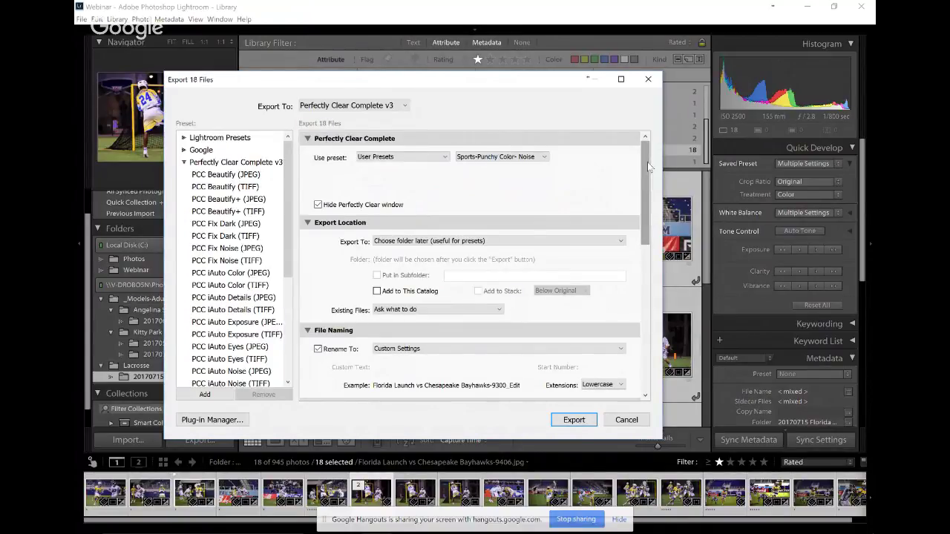
- Set the export's JPEG quality to 100 and resize the images to 1024 pixels on the long edge
{"action": "left_click_drag", "start_coordinate": [647, 162], "coordinate": [647, 282]}
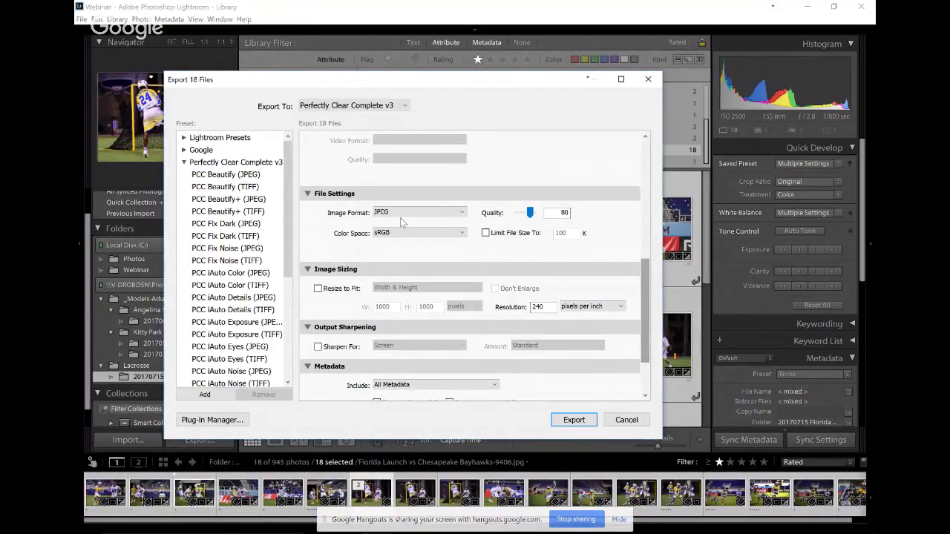
{"action": "left_click_drag", "start_coordinate": [529, 213], "coordinate": [537, 215]}
{"action": "left_click", "coordinate": [338, 289]}
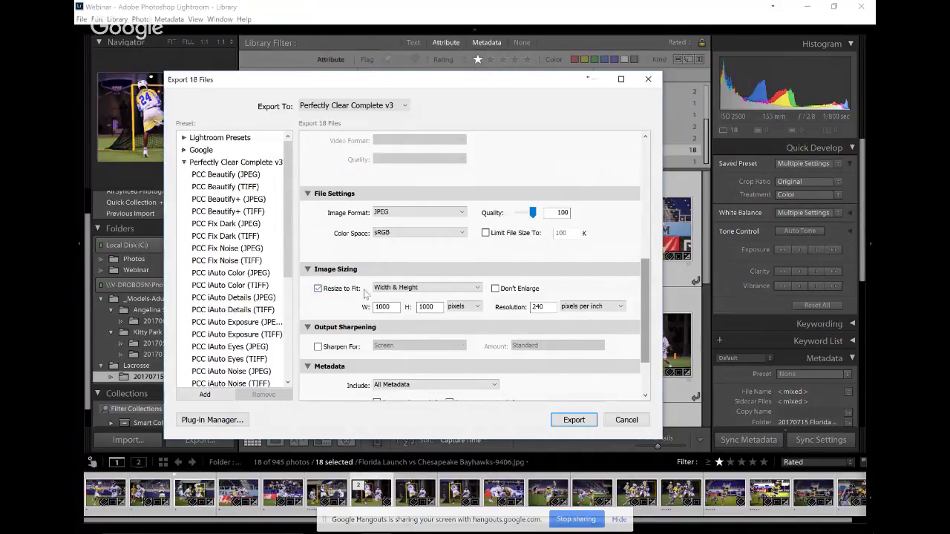
{"action": "left_click", "coordinate": [392, 290]}
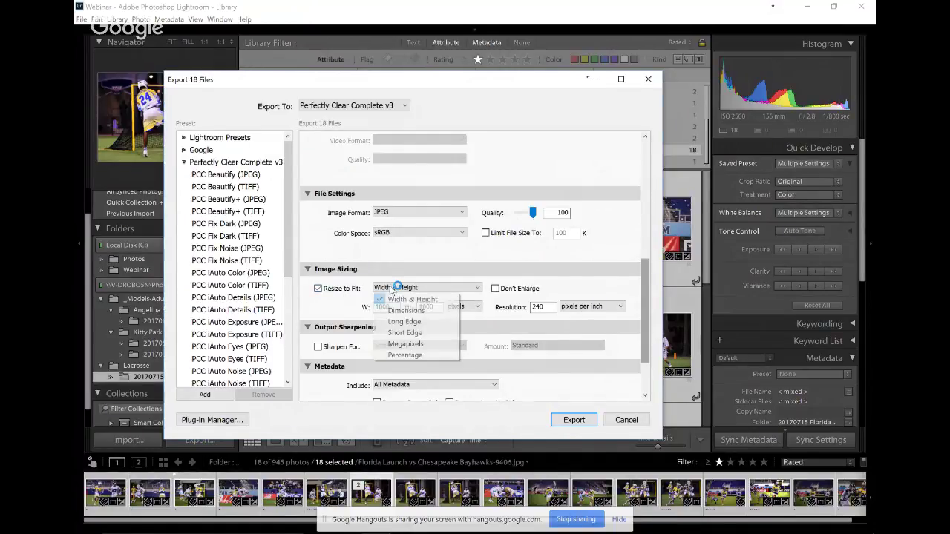
{"action": "left_click", "coordinate": [434, 322]}
{"action": "left_click_drag", "start_coordinate": [439, 308], "coordinate": [404, 310]}
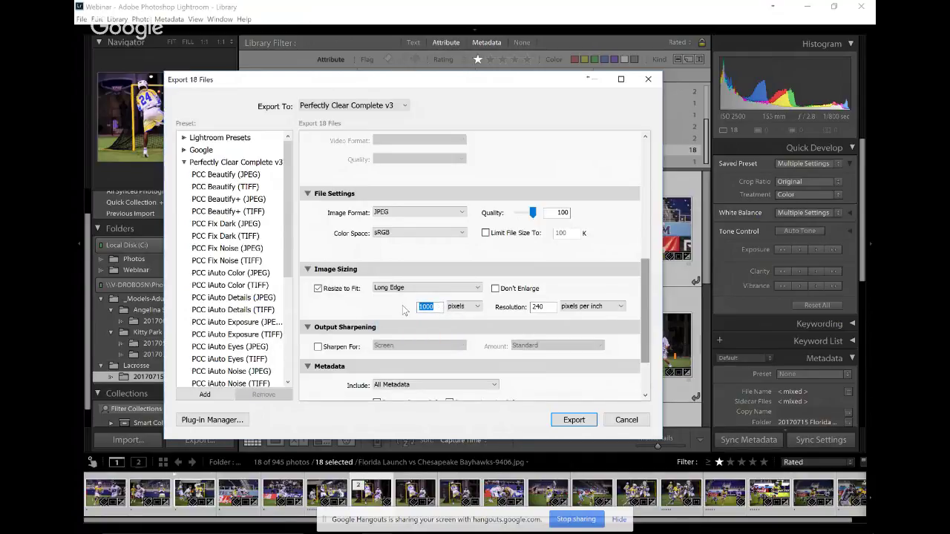
{"action": "type", "text": "1024"}
- Review the available export location choices, keep Choose folder later, and cancel the export
{"action": "left_click_drag", "start_coordinate": [645, 280], "coordinate": [631, 170]}
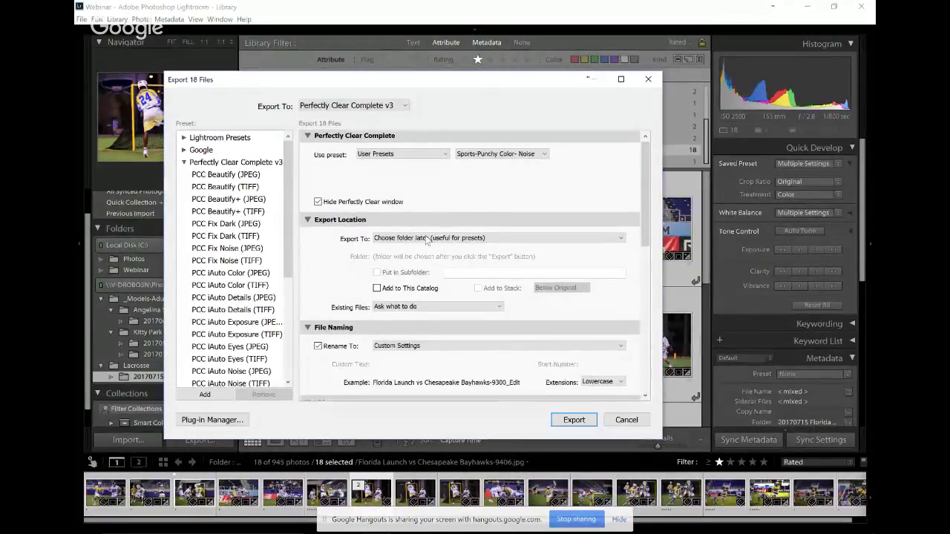
{"action": "left_click", "coordinate": [475, 240]}
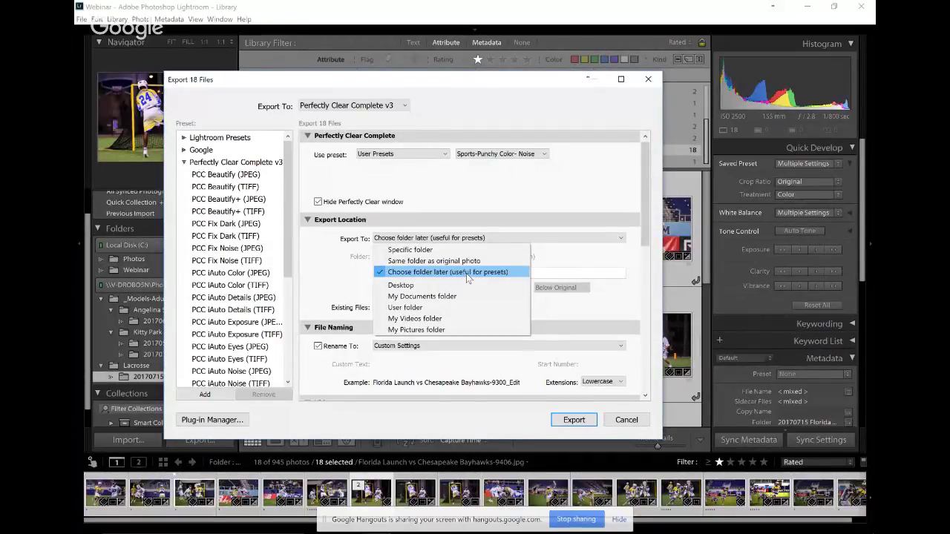
{"action": "left_click", "coordinate": [322, 246]}
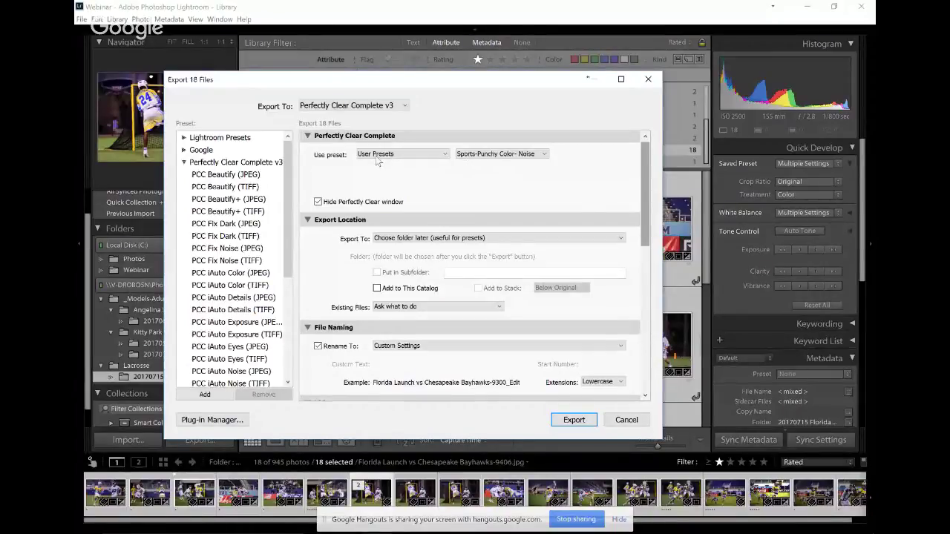
{"action": "left_click", "coordinate": [626, 420]}
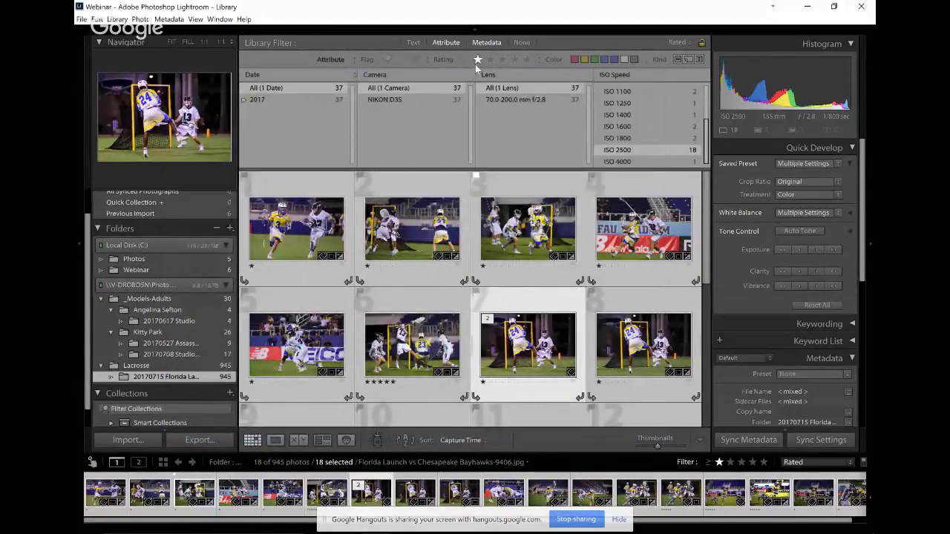
- Remove the star rating filter and filter the whole lacrosse folder by metadata to ISO 1600
{"action": "left_click", "coordinate": [479, 60]}
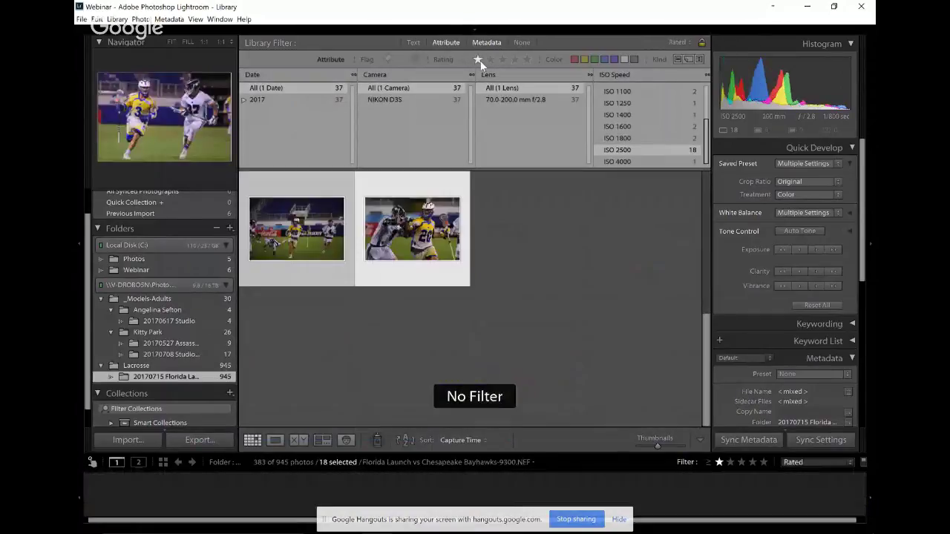
{"action": "left_click", "coordinate": [480, 60]}
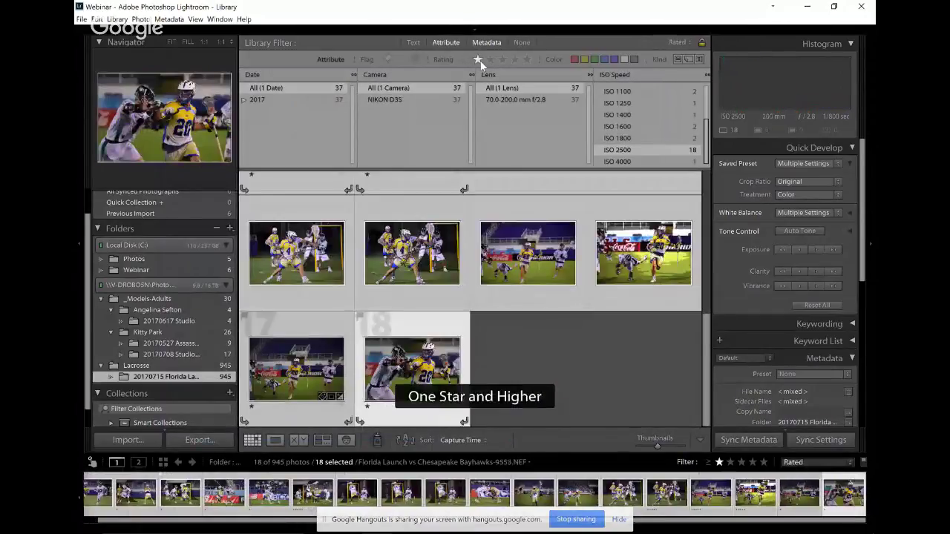
{"action": "left_click", "coordinate": [411, 42], "text": "shift"}
{"action": "left_click", "coordinate": [445, 42], "text": "shift"}
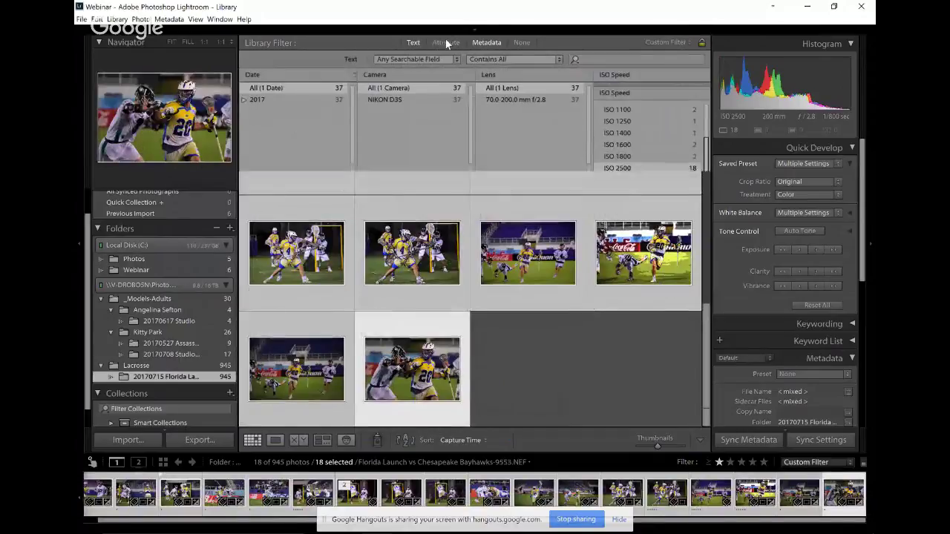
{"action": "left_click", "coordinate": [413, 42], "text": "shift"}
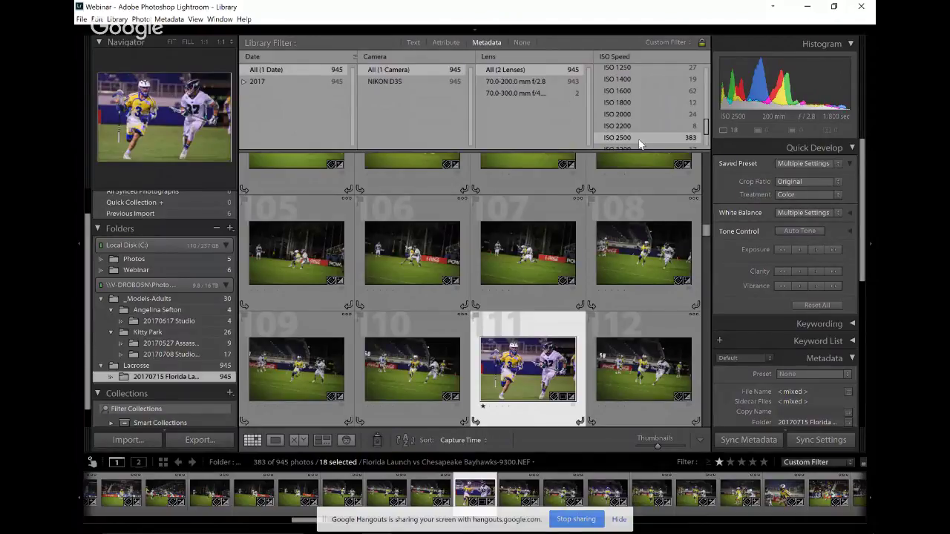
{"action": "left_click", "coordinate": [619, 90]}
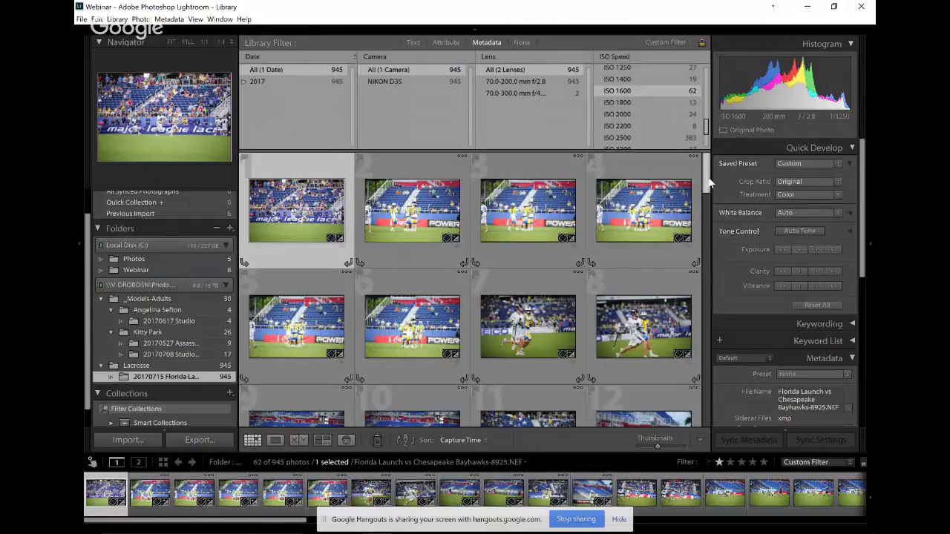
{"action": "mouse_move", "coordinate": [708, 183]}
{"action": "left_mouse_down"}
{"action": "mouse_move", "coordinate": [709, 215]}
{"action": "mouse_move", "coordinate": [709, 172]}
{"action": "left_mouse_up"}
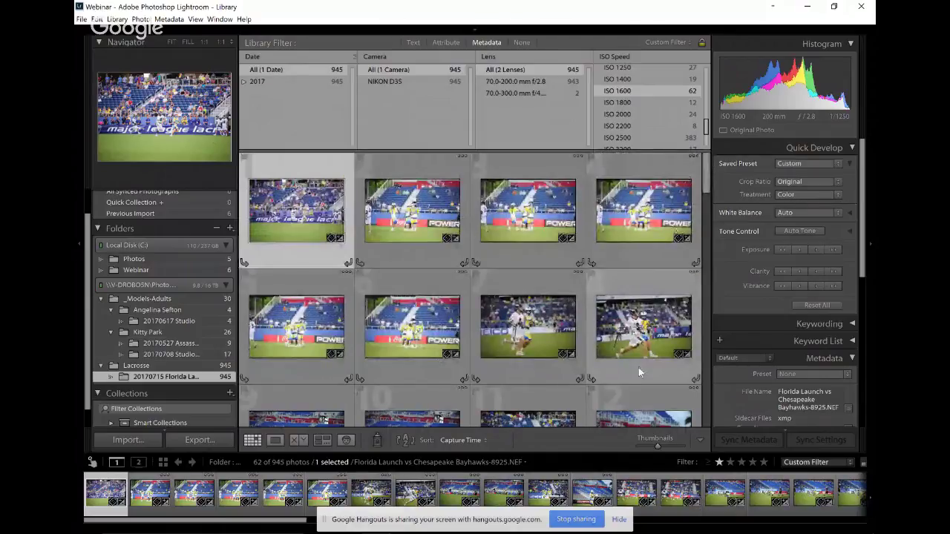
{"action": "left_click", "coordinate": [572, 521]}
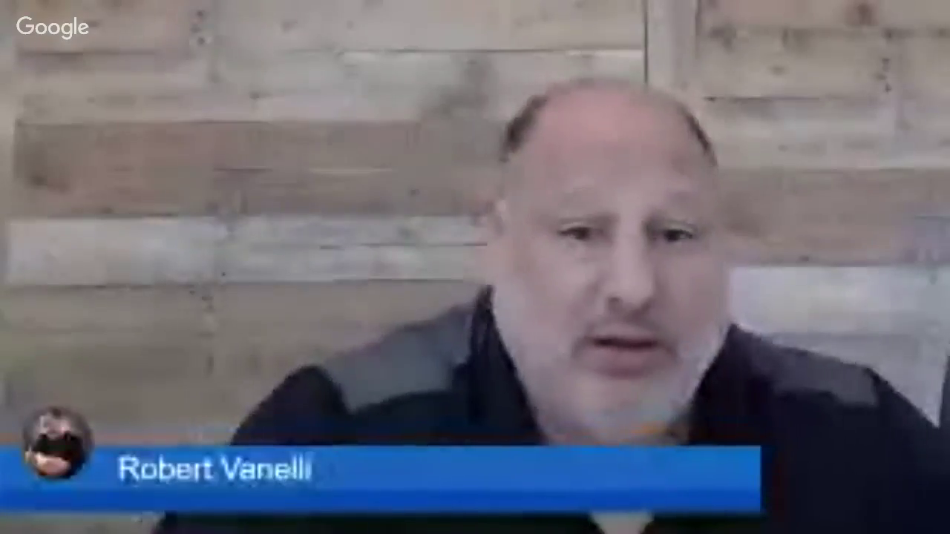
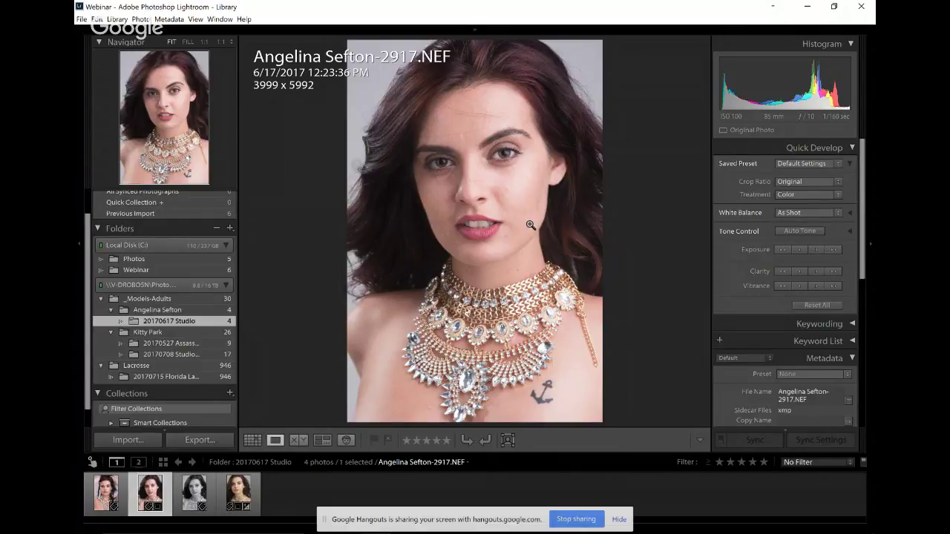
- Open the selected necklace portrait in Photoshop and convert its Background layer to a smart object
{"action": "key", "text": "ctrl+e"}
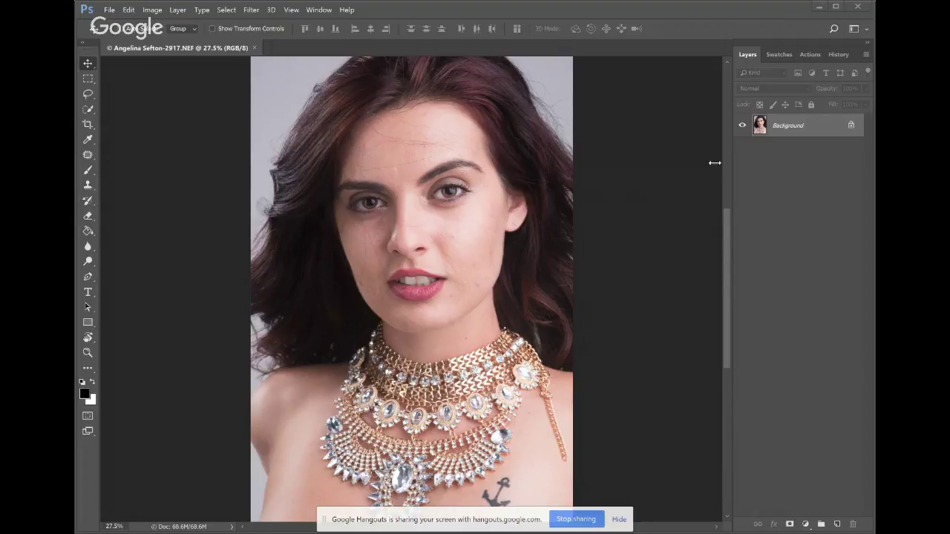
{"action": "right_click", "coordinate": [787, 130]}
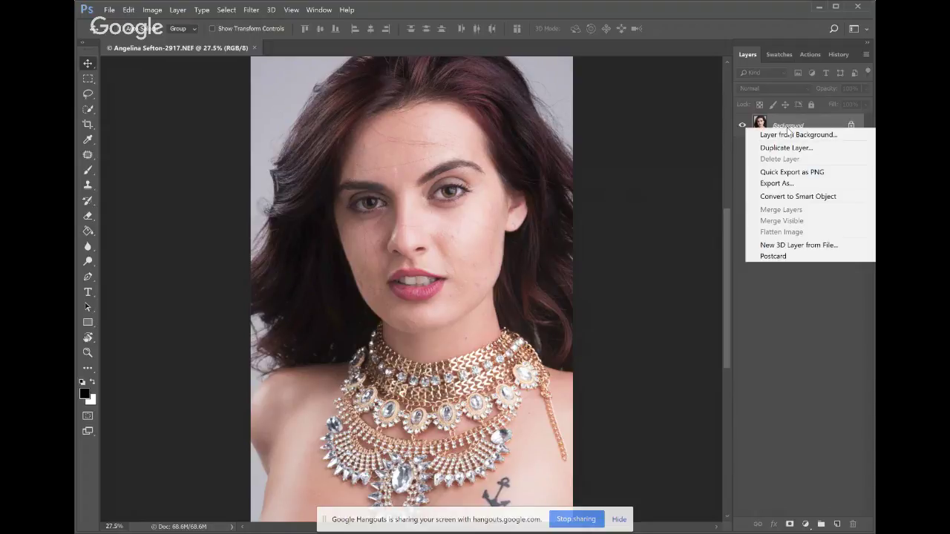
{"action": "left_click", "coordinate": [801, 195]}
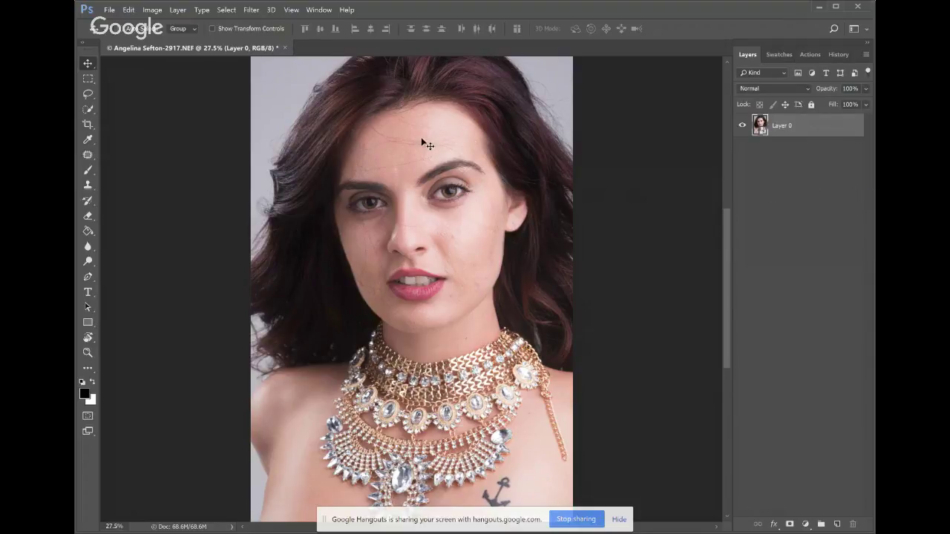
- Open the smart object's contents and add an empty layer above the Background
{"action": "scroll", "coordinate": [423, 143], "scroll_direction": "up", "scroll_amount": 5}
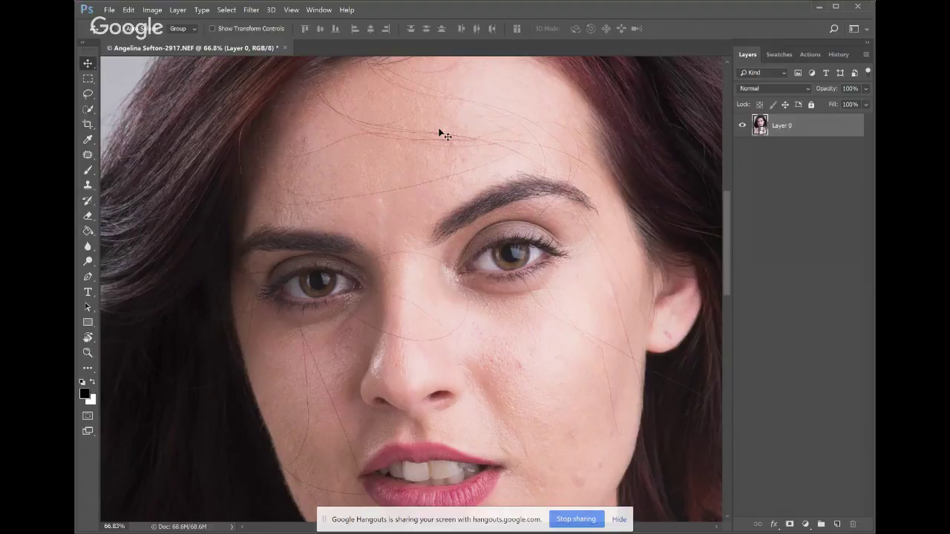
{"action": "double_click", "coordinate": [760, 126]}
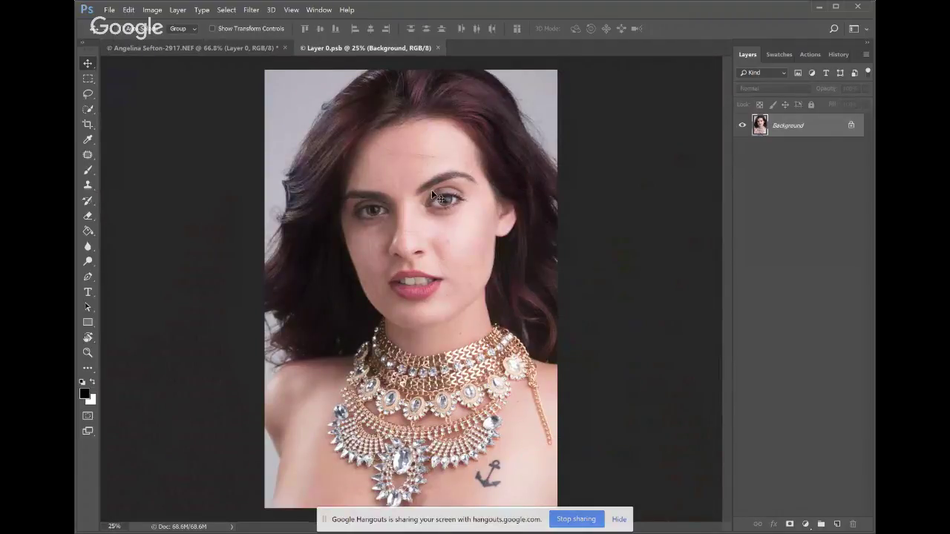
{"action": "scroll", "coordinate": [396, 271], "scroll_direction": "up", "scroll_amount": 5}
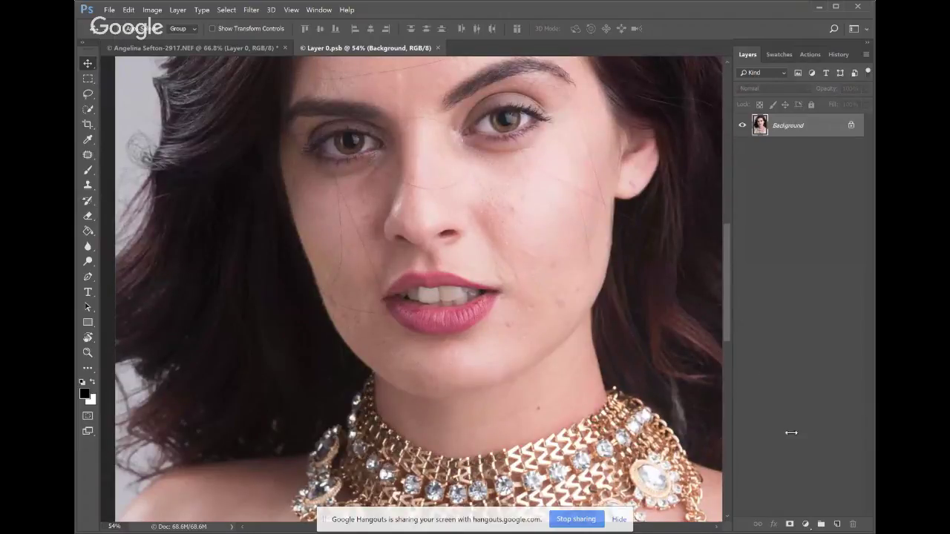
{"action": "left_click", "coordinate": [836, 524]}
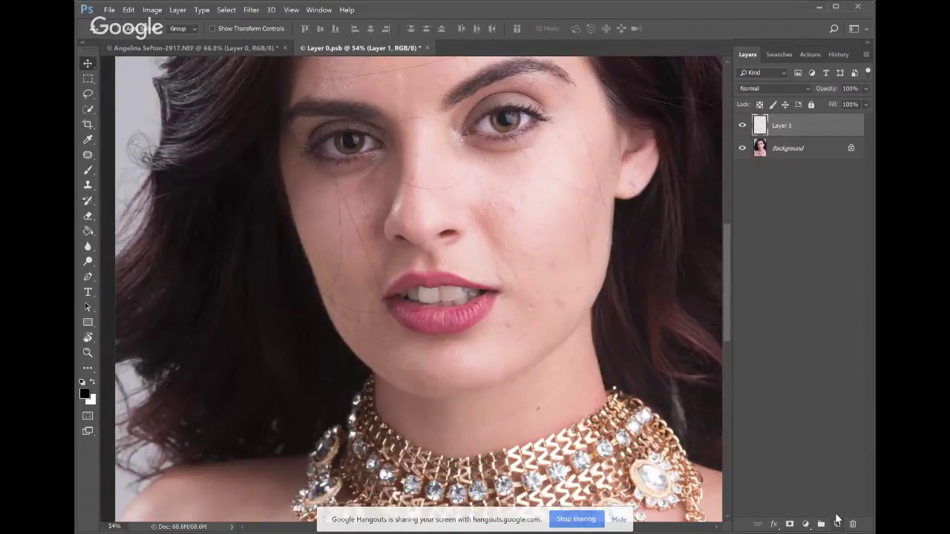
- Heal the stray hairs below the eye, on the cheek and over the nose on Layer 1 with the Content-Aware Spot Healing Brush, comparing before and after
{"action": "left_click", "coordinate": [88, 155]}
{"action": "left_click", "coordinate": [154, 154]}
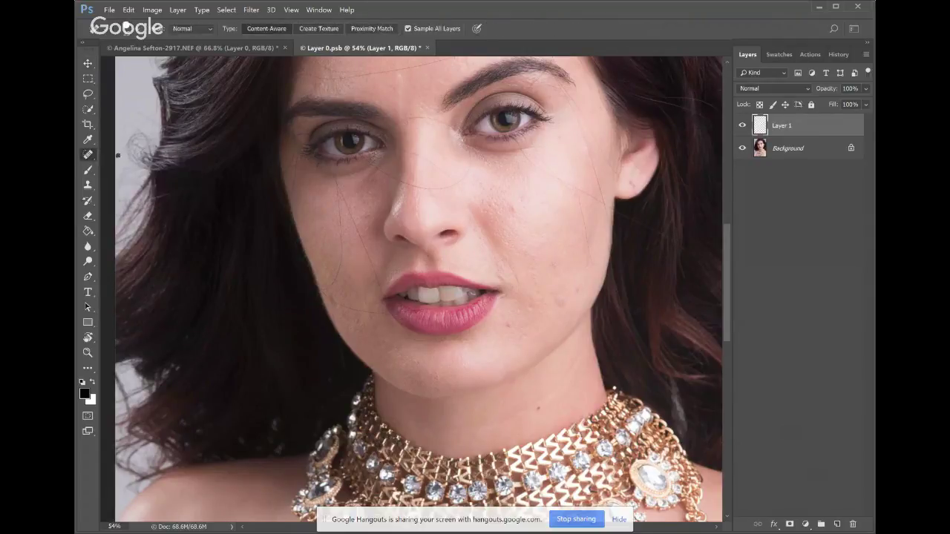
{"action": "right_click", "coordinate": [95, 159]}
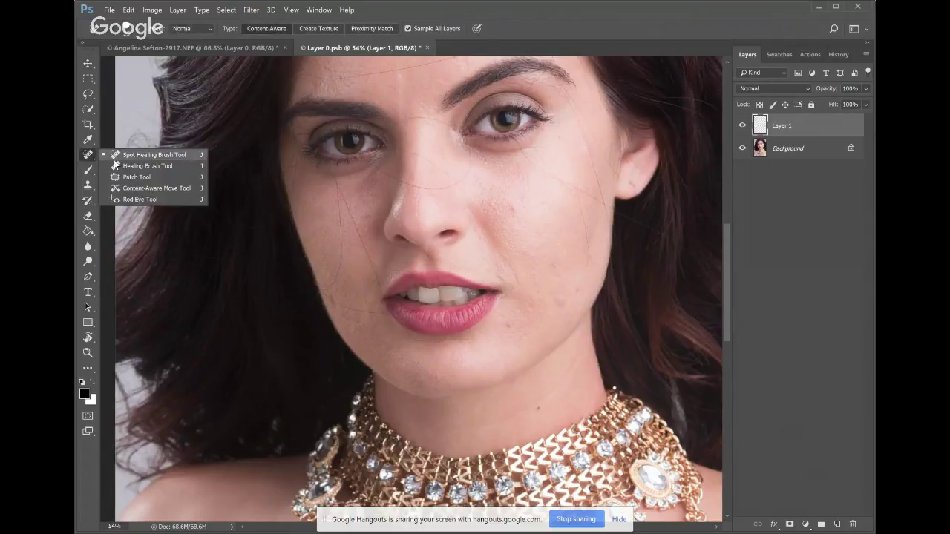
{"action": "left_click", "coordinate": [207, 215]}
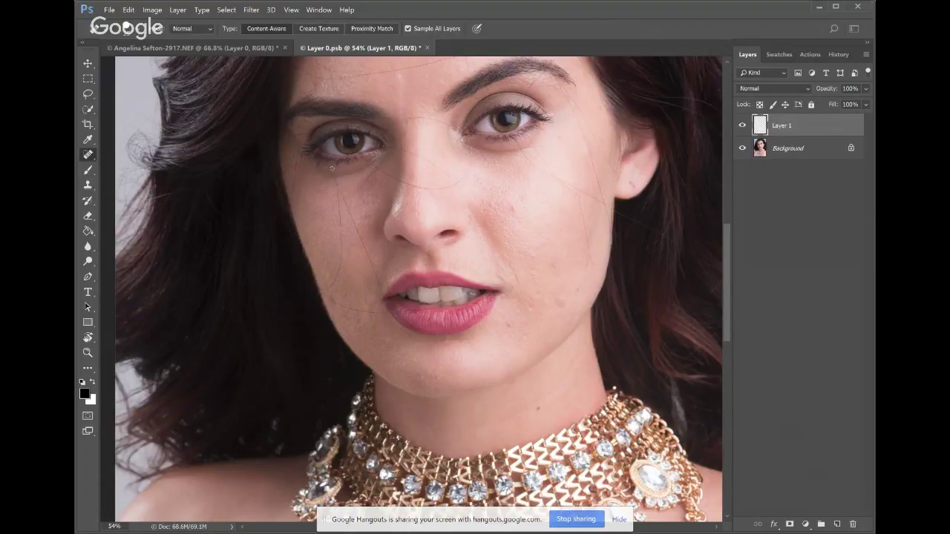
{"action": "left_click_drag", "start_coordinate": [332, 168], "coordinate": [385, 301]}
{"action": "left_click_drag", "start_coordinate": [332, 175], "coordinate": [382, 292]}
{"action": "left_click_drag", "start_coordinate": [346, 192], "coordinate": [353, 222]}
{"action": "mouse_move", "coordinate": [347, 195]}
{"action": "left_mouse_down"}
{"action": "mouse_move", "coordinate": [354, 218]}
{"action": "mouse_move", "coordinate": [341, 227]}
{"action": "mouse_move", "coordinate": [338, 273]}
{"action": "mouse_move", "coordinate": [323, 290]}
{"action": "left_mouse_up"}
{"action": "left_click", "coordinate": [340, 195]}
{"action": "left_click", "coordinate": [340, 194]}
{"action": "mouse_move", "coordinate": [371, 161]}
{"action": "left_mouse_down"}
{"action": "mouse_move", "coordinate": [397, 180]}
{"action": "mouse_move", "coordinate": [465, 182]}
{"action": "mouse_move", "coordinate": [412, 184]}
{"action": "mouse_move", "coordinate": [372, 163]}
{"action": "mouse_move", "coordinate": [448, 188]}
{"action": "left_mouse_up"}
{"action": "mouse_move", "coordinate": [389, 173]}
{"action": "left_mouse_down"}
{"action": "mouse_move", "coordinate": [426, 188]}
{"action": "mouse_move", "coordinate": [405, 183]}
{"action": "mouse_move", "coordinate": [412, 188]}
{"action": "left_mouse_up"}
{"action": "left_click", "coordinate": [743, 126]}
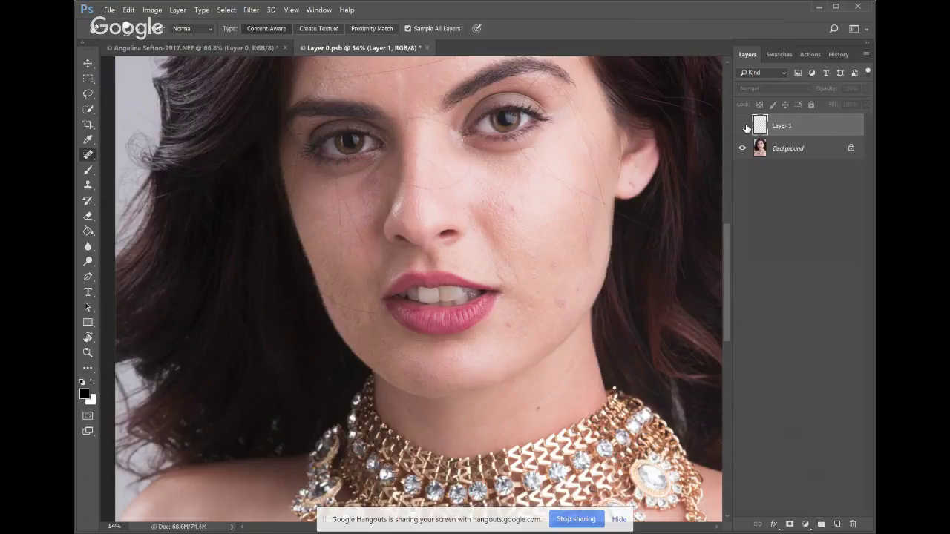
{"action": "left_click", "coordinate": [745, 127]}
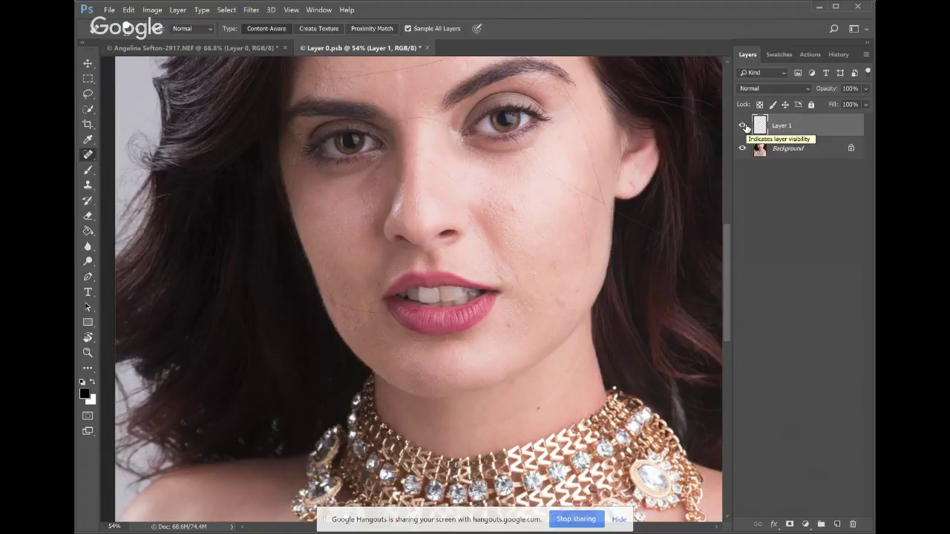
- Duplicate the Background layer and delete the copy
{"action": "left_click", "coordinate": [781, 152]}
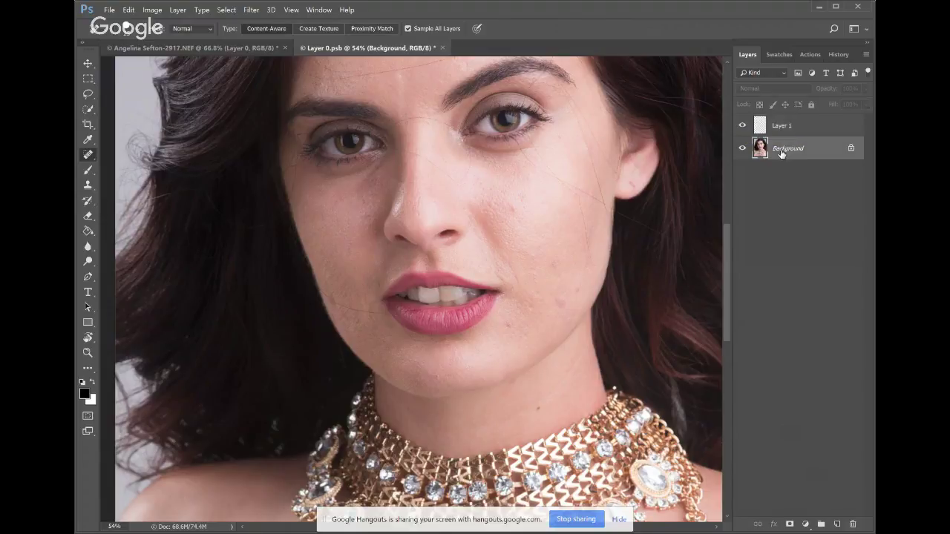
{"action": "key", "text": "ctrl+j"}
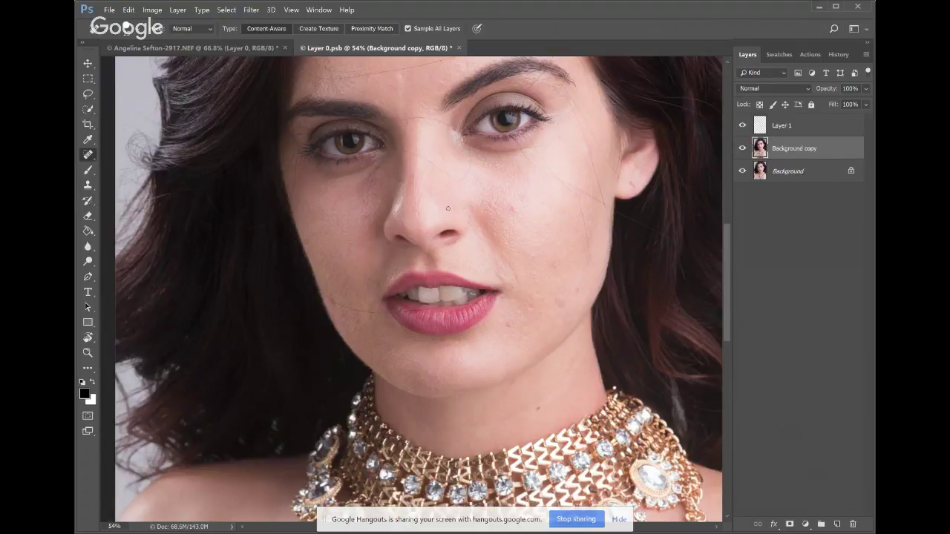
{"action": "left_click_drag", "start_coordinate": [797, 154], "coordinate": [859, 521]}
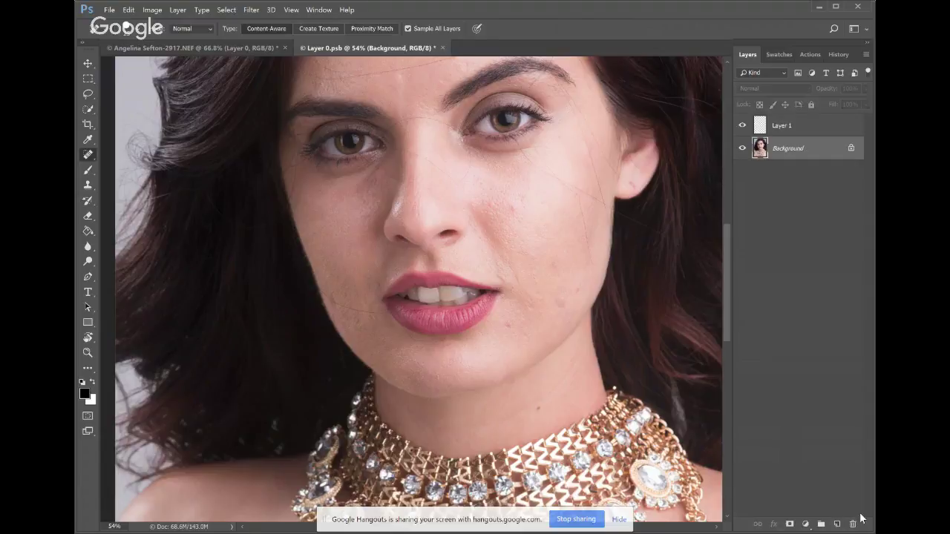
- Hide the Background layer to examine the healing strokes on their own, and show it again
{"action": "left_click", "coordinate": [742, 147]}
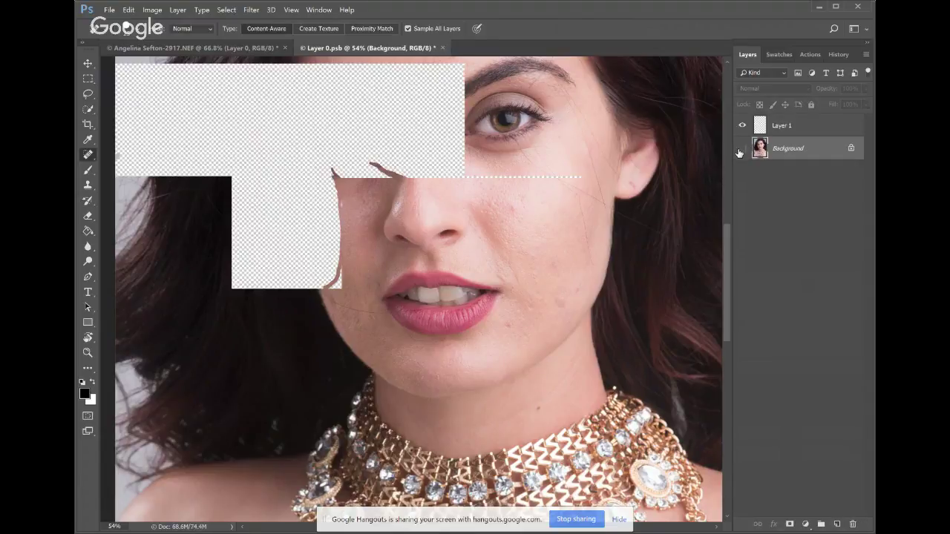
{"action": "left_click", "coordinate": [740, 149]}
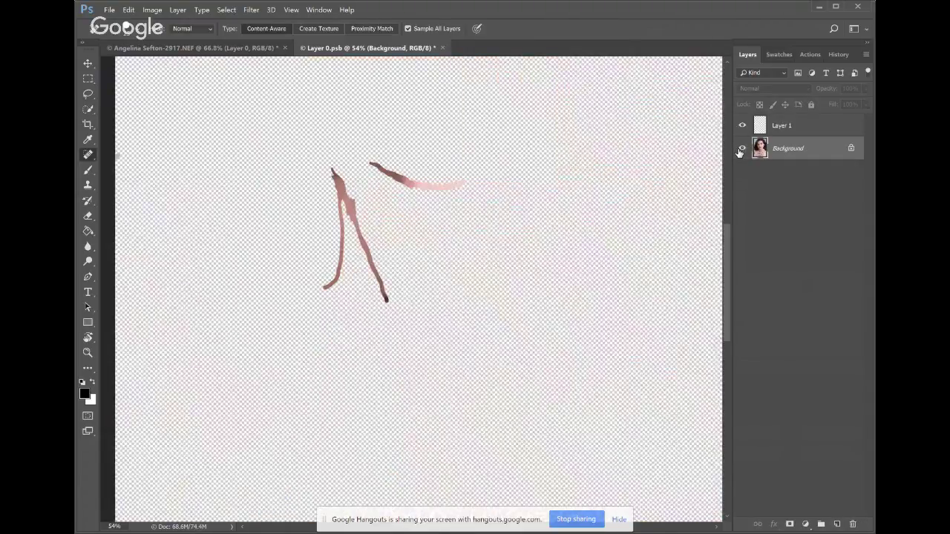
{"action": "left_click", "coordinate": [741, 149]}
- Save the smart object's contents with Layer 1 selected and return to the main portrait document
{"action": "left_click", "coordinate": [783, 126]}
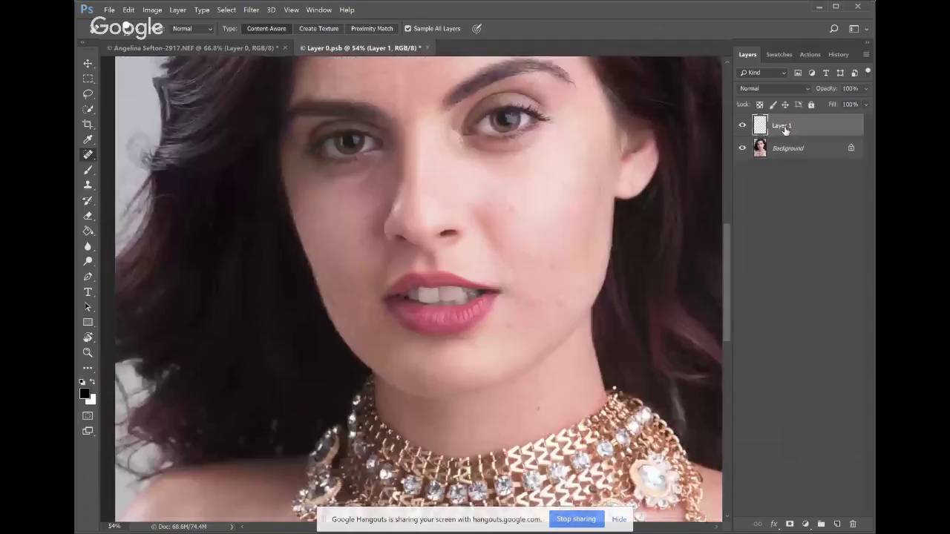
{"action": "key", "text": "ctrl+s"}
{"action": "left_click", "coordinate": [244, 47]}
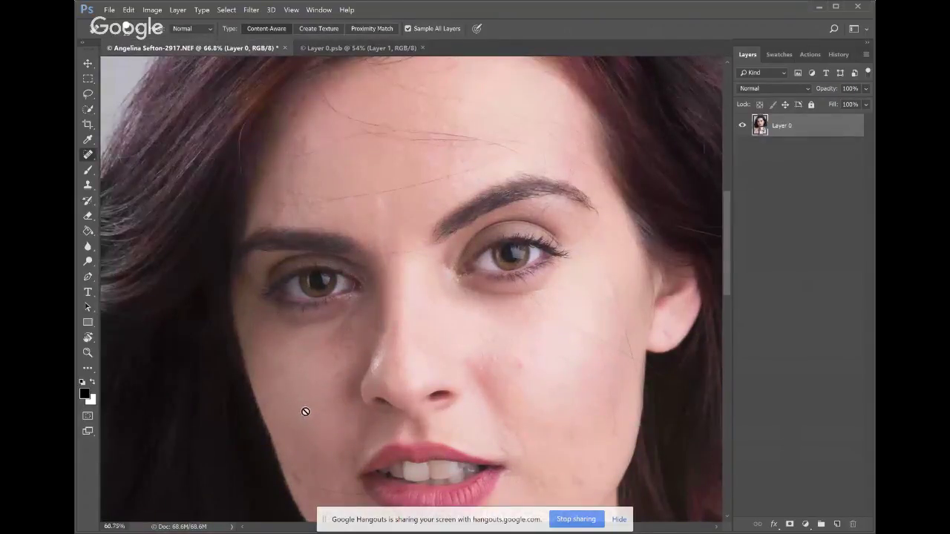
{"action": "scroll", "coordinate": [305, 411], "scroll_direction": "down", "scroll_amount": 1}
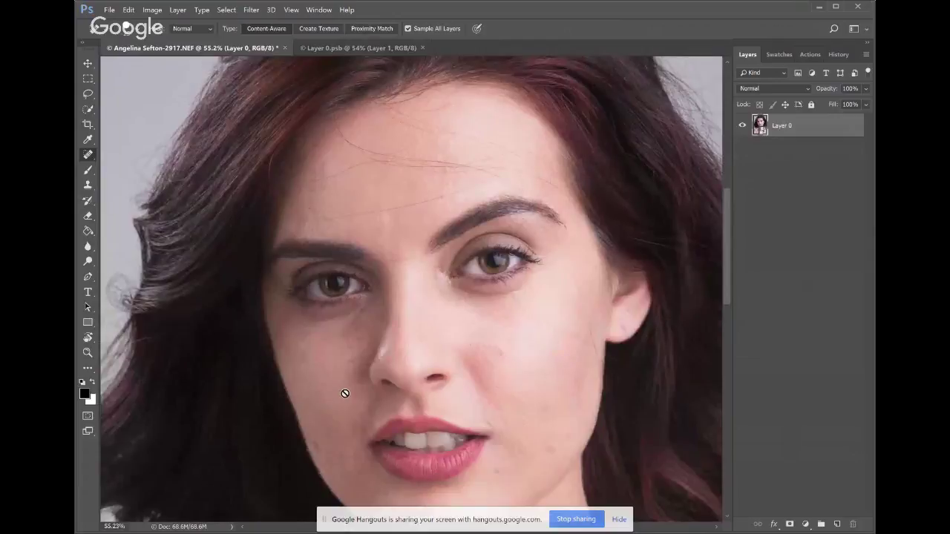
- Open the Perfectly Clear Complete v3 filter on the smart object and choose the Beautify preset
{"action": "left_click", "coordinate": [256, 10]}
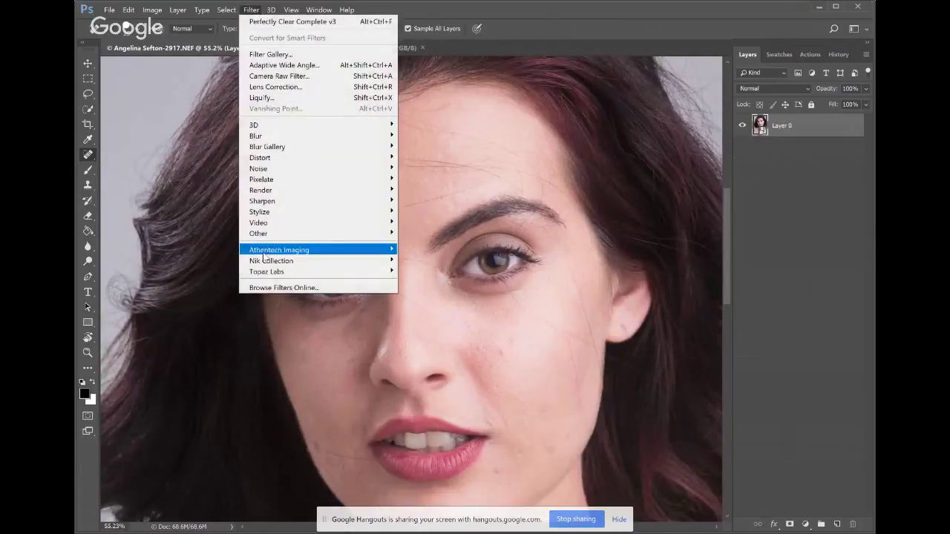
{"action": "mouse_move", "coordinate": [268, 250]}
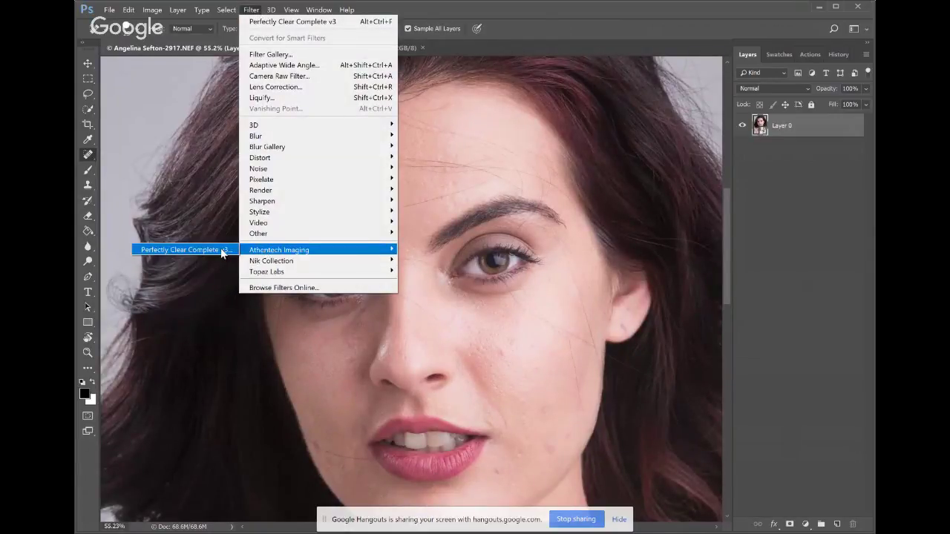
{"action": "left_click", "coordinate": [220, 249]}
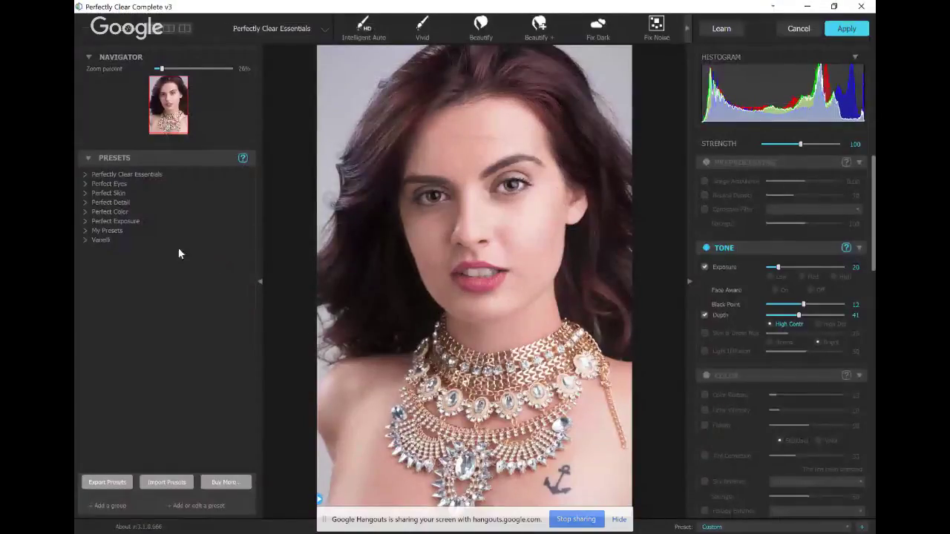
{"action": "left_click", "coordinate": [484, 31]}
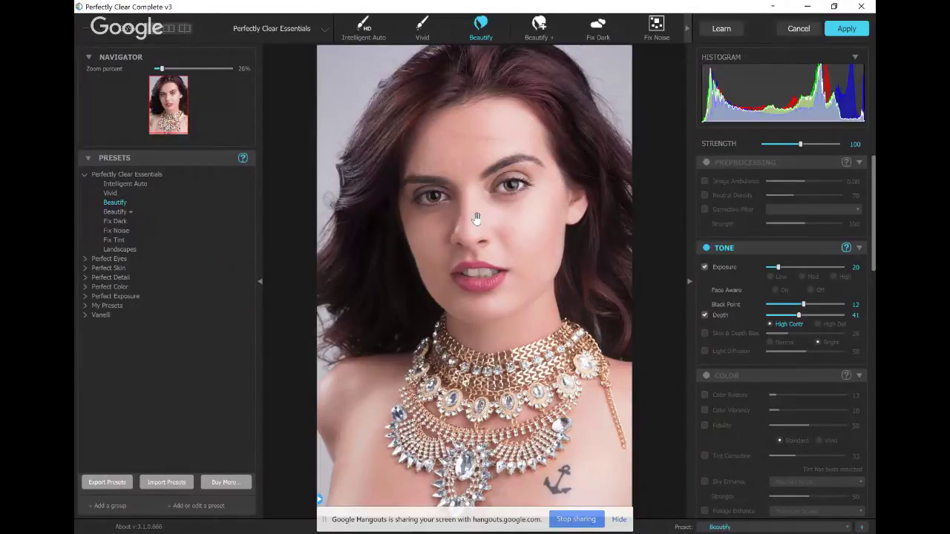
- Enable Face Contouring, compare the face with it at 70, reduce it to 15, and apply the filter
{"action": "scroll", "coordinate": [873, 232], "scroll_direction": "down", "scroll_amount": 10}
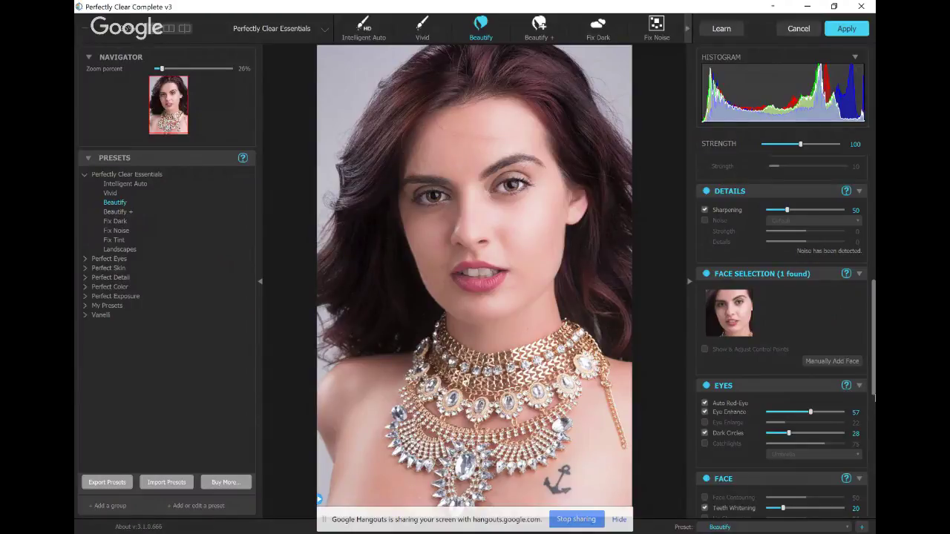
{"action": "left_click_drag", "start_coordinate": [874, 397], "coordinate": [874, 456]}
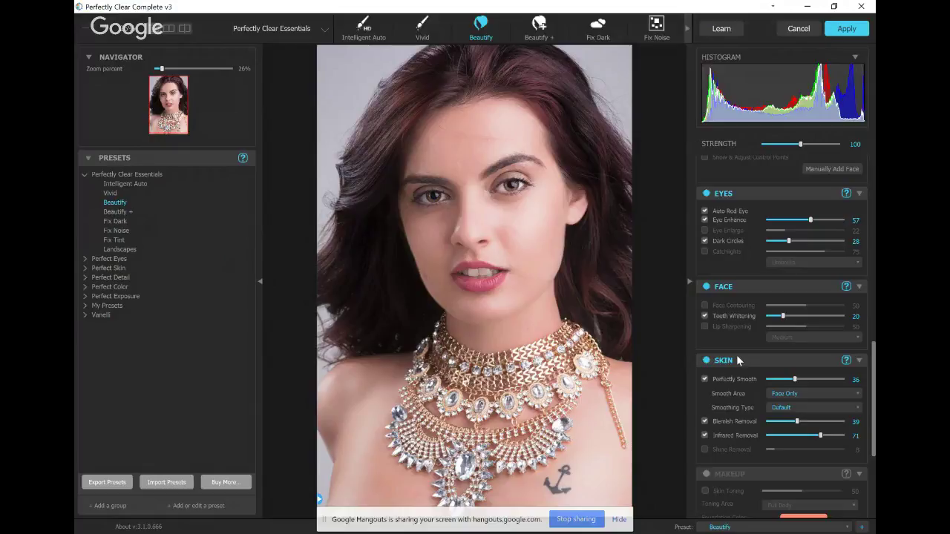
{"action": "left_click", "coordinate": [705, 305]}
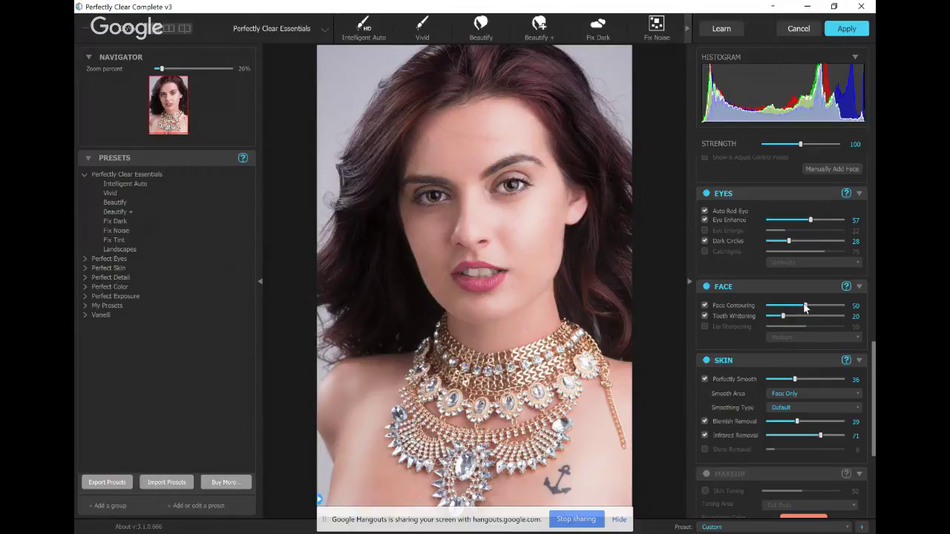
{"action": "mouse_move", "coordinate": [805, 306]}
{"action": "left_mouse_down"}
{"action": "mouse_move", "coordinate": [839, 311]}
{"action": "mouse_move", "coordinate": [819, 312]}
{"action": "left_mouse_up"}
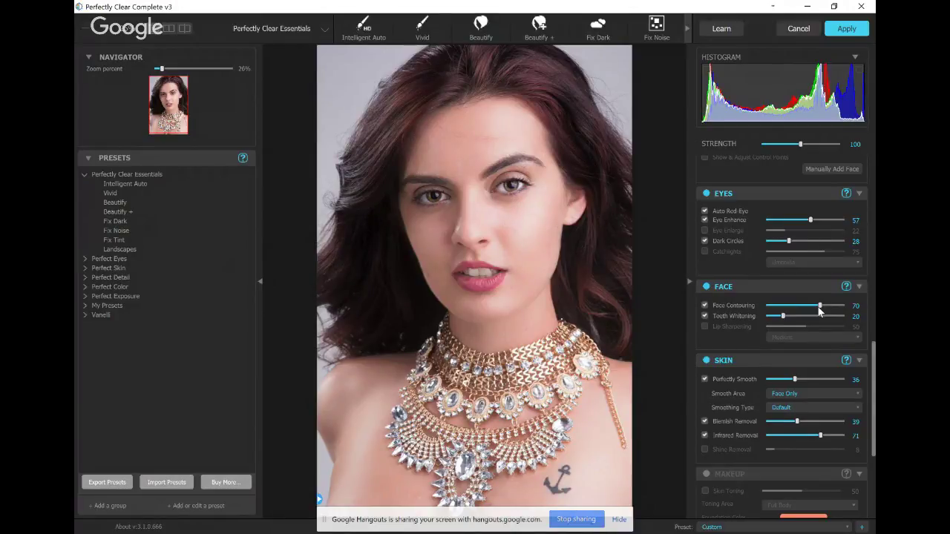
{"action": "left_click", "coordinate": [705, 306]}
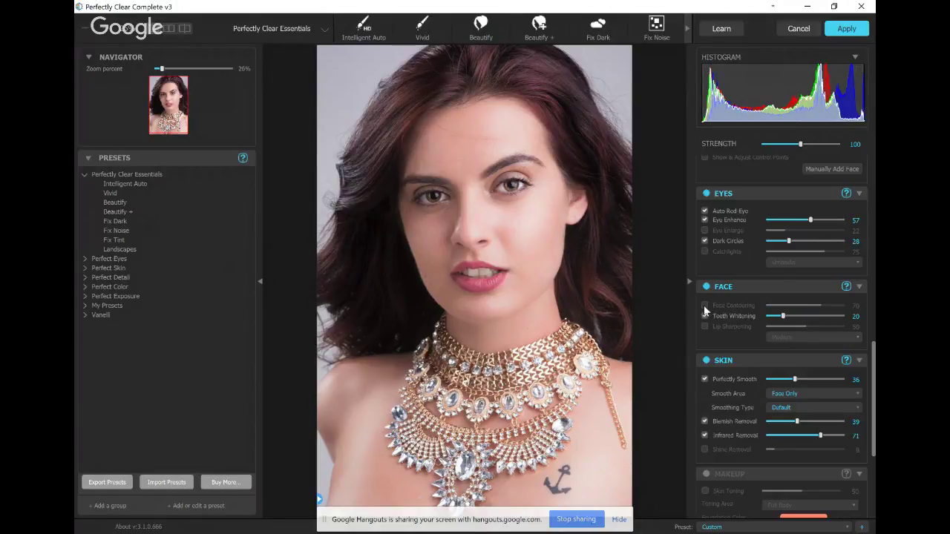
{"action": "left_click", "coordinate": [703, 305]}
{"action": "left_click_drag", "start_coordinate": [820, 306], "coordinate": [780, 316]}
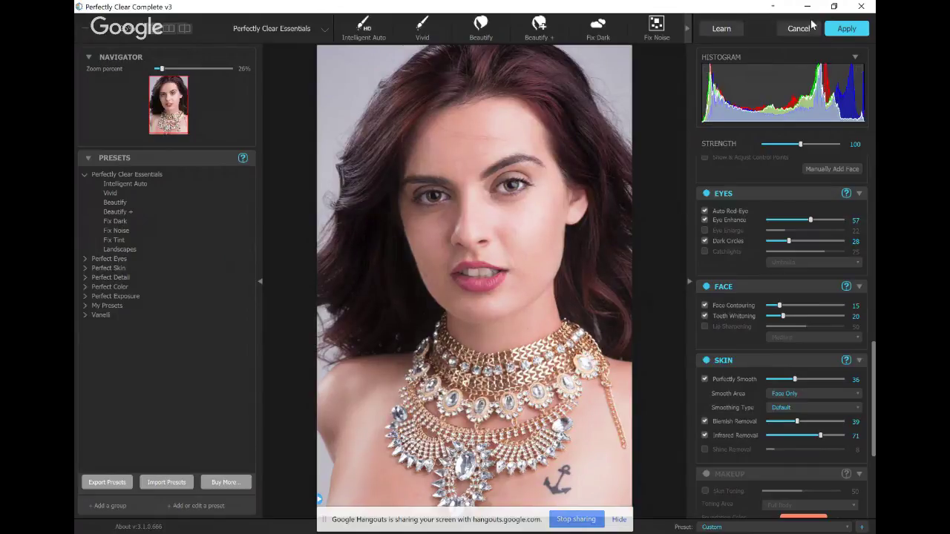
{"action": "left_click", "coordinate": [847, 28]}
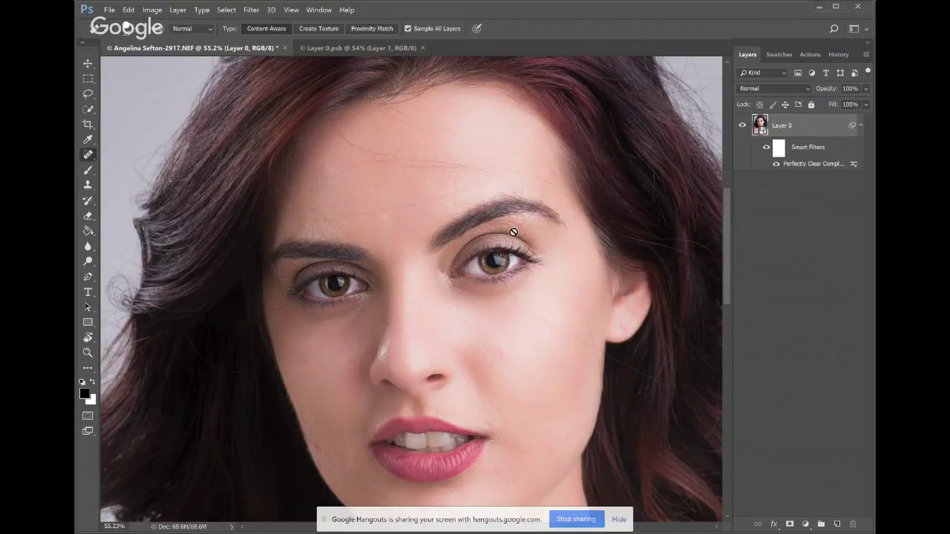
- Open the smart object's contents and heal the stray hairs crossing the forehead on Layer 1 with the Spot Healing Brush
{"action": "double_click", "coordinate": [758, 124]}
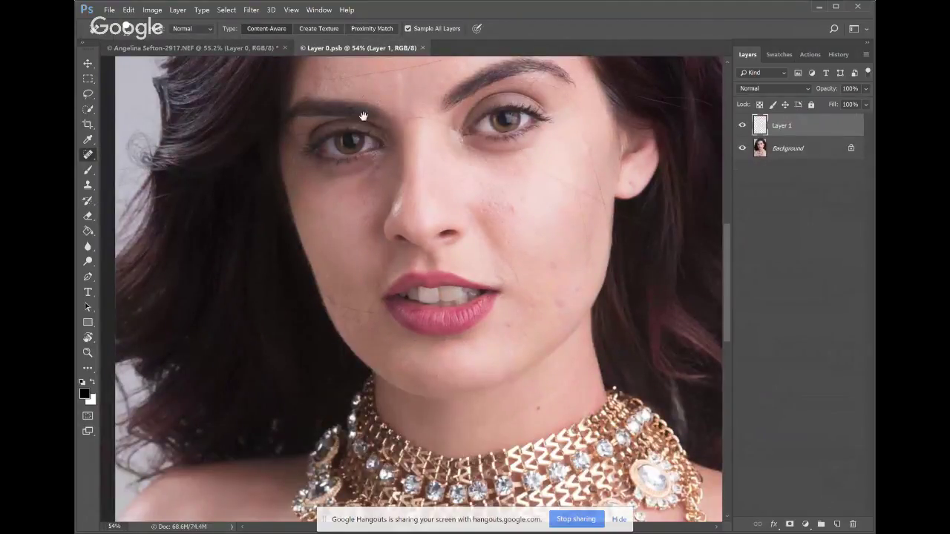
{"action": "left_click_drag", "start_coordinate": [367, 110], "coordinate": [367, 246]}
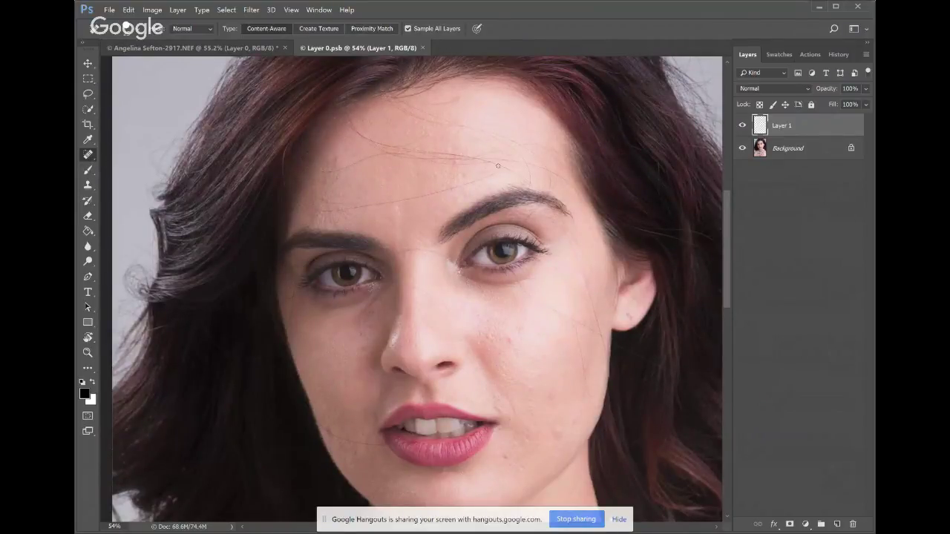
{"action": "mouse_move", "coordinate": [498, 167]}
{"action": "left_mouse_down"}
{"action": "mouse_move", "coordinate": [364, 205]}
{"action": "mouse_move", "coordinate": [296, 202]}
{"action": "left_mouse_up"}
{"action": "mouse_move", "coordinate": [304, 188]}
{"action": "left_mouse_down"}
{"action": "mouse_move", "coordinate": [377, 200]}
{"action": "mouse_move", "coordinate": [352, 205]}
{"action": "mouse_move", "coordinate": [304, 184]}
{"action": "mouse_move", "coordinate": [377, 201]}
{"action": "mouse_move", "coordinate": [319, 230]}
{"action": "left_mouse_up"}
{"action": "left_click", "coordinate": [533, 283]}
{"action": "left_click", "coordinate": [467, 209]}
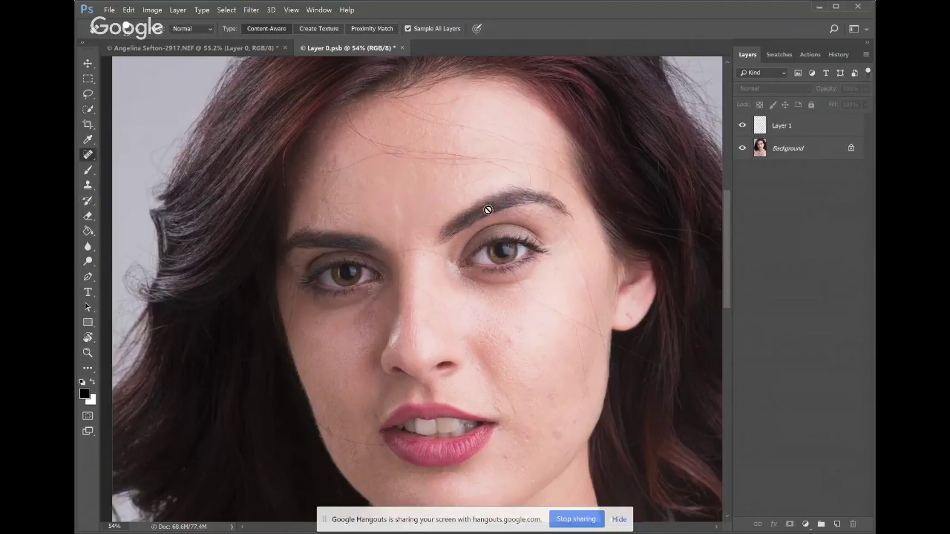
- Reselect Layer 1 and heal the stray hairs on the cheek below the eye and the marks around the nose
{"action": "left_click", "coordinate": [519, 278]}
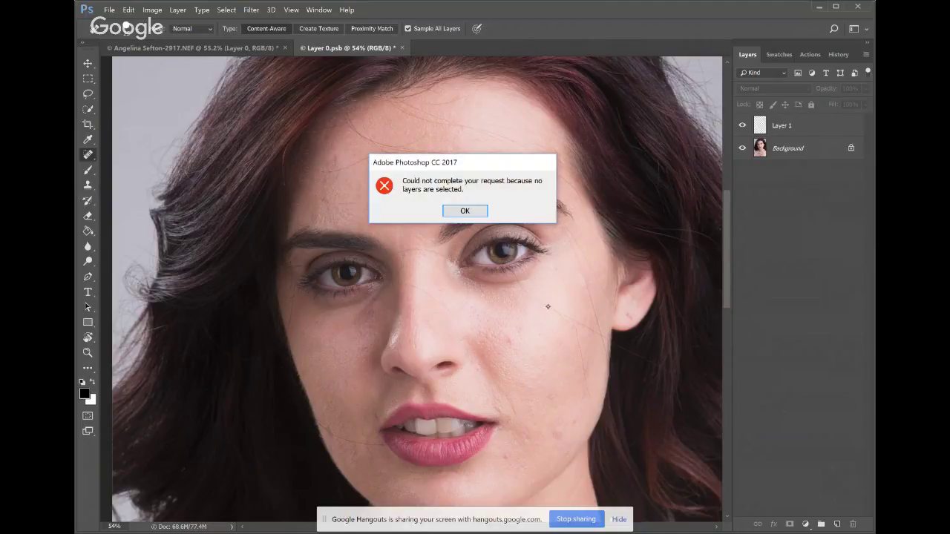
{"action": "left_click", "coordinate": [463, 212]}
{"action": "left_click", "coordinate": [812, 126]}
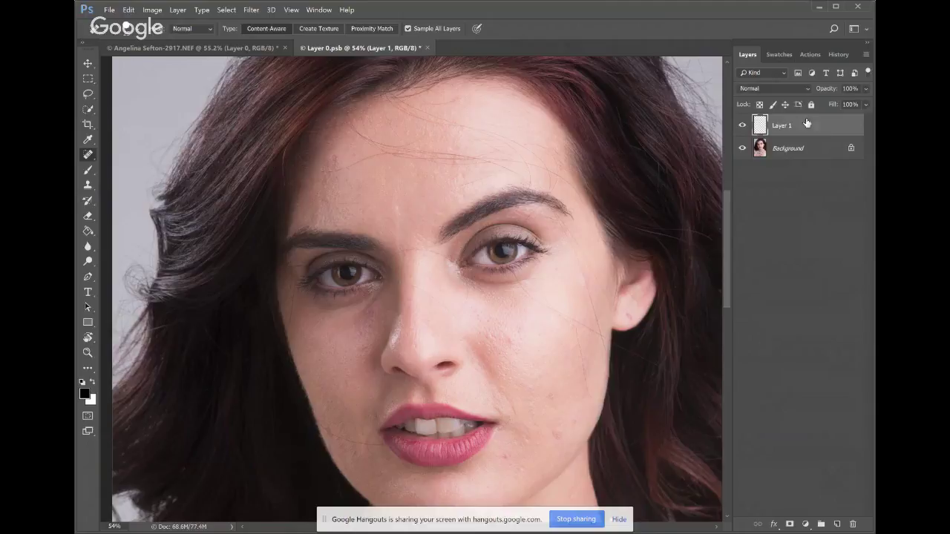
{"action": "mouse_move", "coordinate": [525, 285]}
{"action": "left_mouse_down"}
{"action": "mouse_move", "coordinate": [607, 329]}
{"action": "mouse_move", "coordinate": [586, 327]}
{"action": "mouse_move", "coordinate": [603, 338]}
{"action": "mouse_move", "coordinate": [590, 397]}
{"action": "left_mouse_up"}
{"action": "mouse_move", "coordinate": [591, 326]}
{"action": "left_mouse_down"}
{"action": "mouse_move", "coordinate": [546, 307]}
{"action": "mouse_move", "coordinate": [519, 281]}
{"action": "left_mouse_up"}
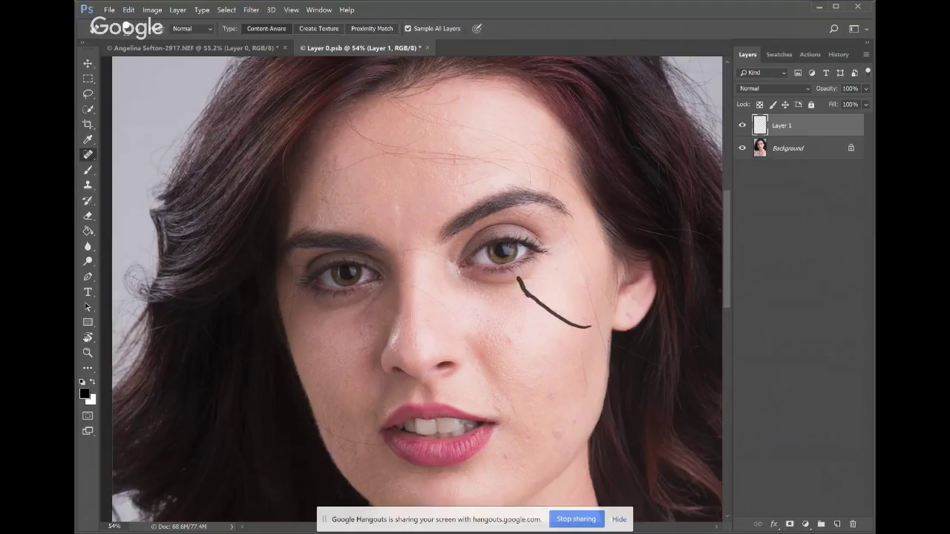
{"action": "left_click_drag", "start_coordinate": [457, 316], "coordinate": [382, 280]}
{"action": "mouse_move", "coordinate": [460, 315]}
{"action": "left_mouse_down"}
{"action": "mouse_move", "coordinate": [467, 280]}
{"action": "mouse_move", "coordinate": [456, 315]}
{"action": "left_mouse_up"}
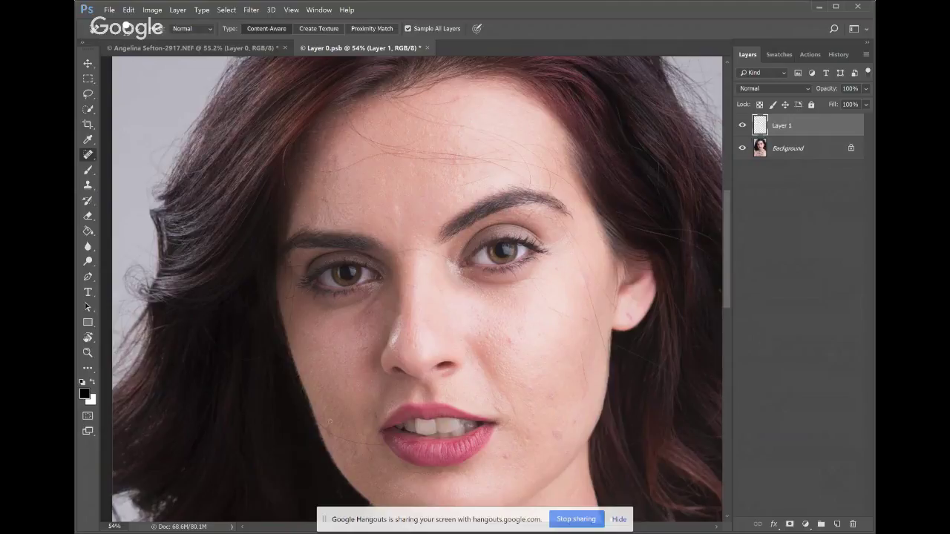
- Heal the stray hairs along the jaw beside the mouth and save the smart object's contents
{"action": "mouse_move", "coordinate": [316, 422]}
{"action": "left_mouse_down"}
{"action": "mouse_move", "coordinate": [326, 436]}
{"action": "mouse_move", "coordinate": [362, 444]}
{"action": "mouse_move", "coordinate": [437, 438]}
{"action": "left_mouse_up"}
{"action": "left_click_drag", "start_coordinate": [370, 450], "coordinate": [355, 440]}
{"action": "key", "text": "ctrl+s"}
- Compare the face with Layer 1 hidden and shown, and review the filtered portrait in the main document down to the necklace and tattoo
{"action": "left_click", "coordinate": [742, 127]}
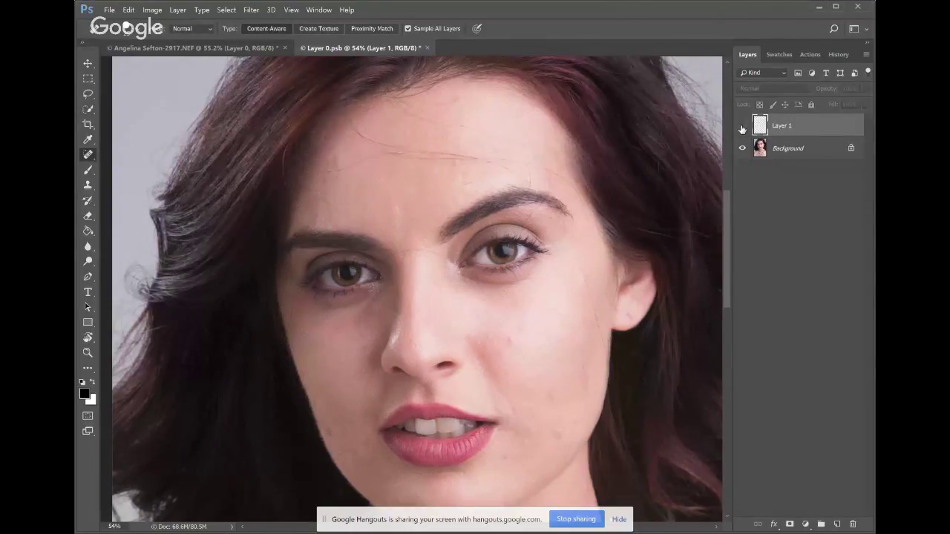
{"action": "left_click", "coordinate": [742, 127]}
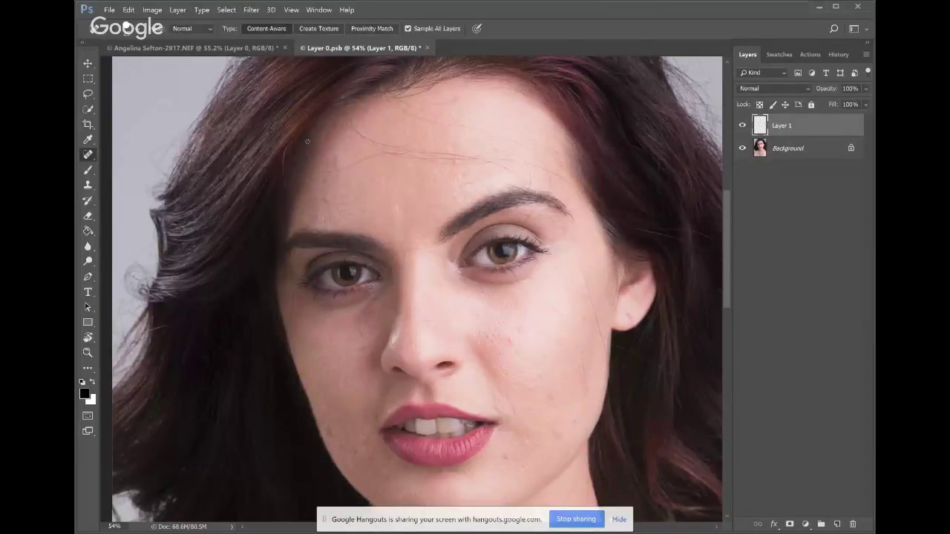
{"action": "left_click", "coordinate": [238, 49]}
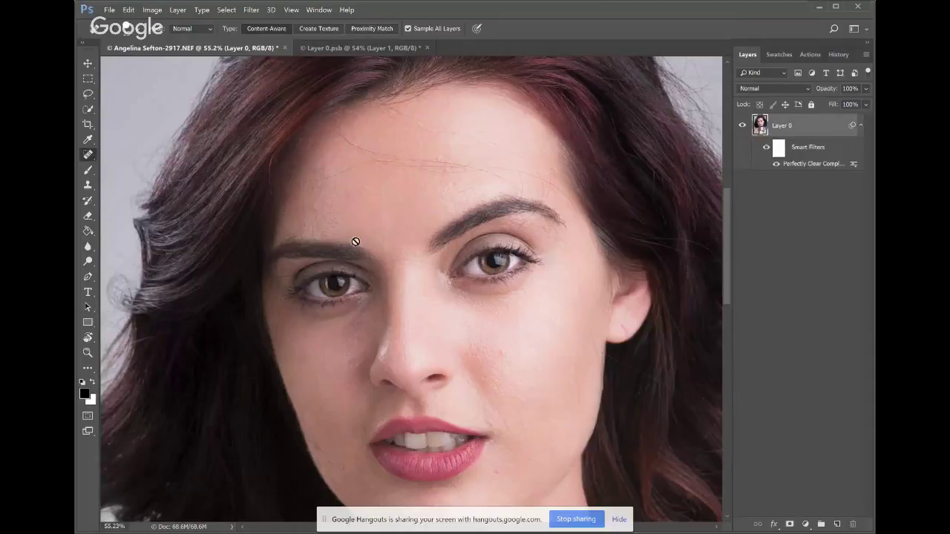
{"action": "scroll", "coordinate": [437, 376], "scroll_direction": "down", "scroll_amount": 2}
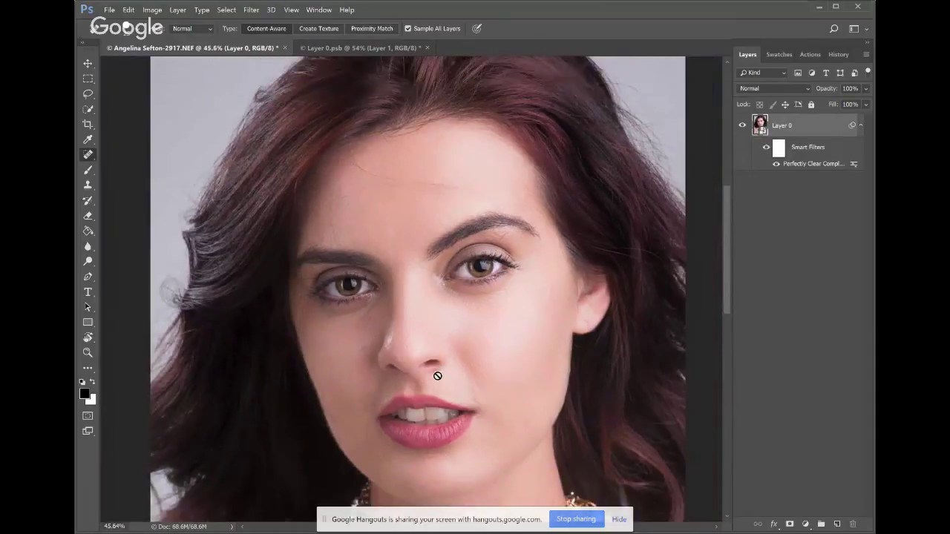
{"action": "scroll", "coordinate": [423, 335], "scroll_direction": "down", "scroll_amount": 2}
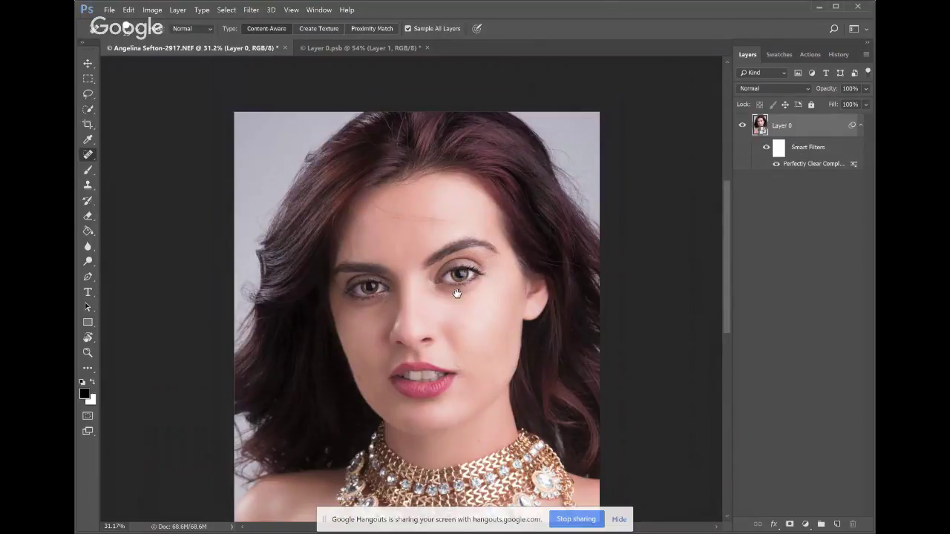
{"action": "left_click_drag", "start_coordinate": [452, 315], "coordinate": [386, 113]}
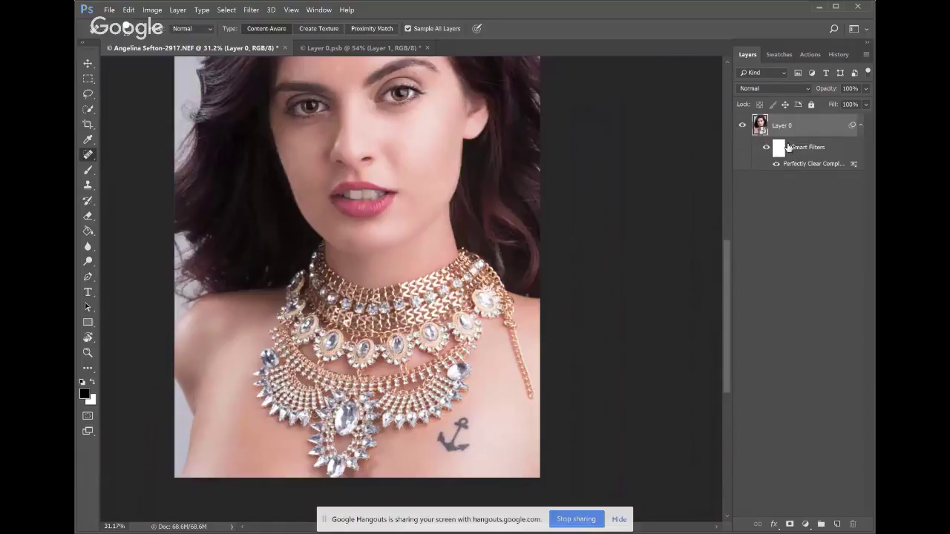
- Reopen the smart object's contents and duplicate the Background layer for patching the chest area
{"action": "double_click", "coordinate": [761, 126]}
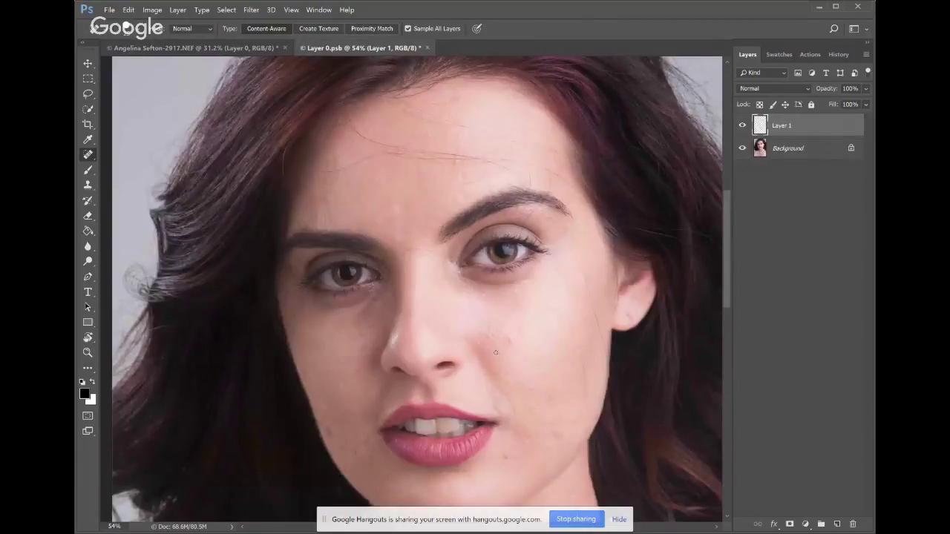
{"action": "left_click_drag", "start_coordinate": [508, 382], "coordinate": [442, 339]}
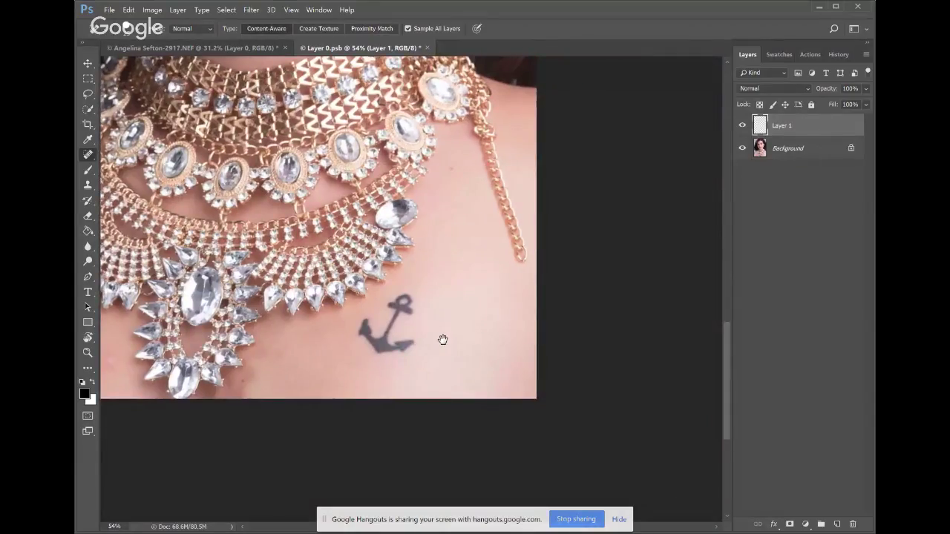
{"action": "left_click", "coordinate": [787, 157]}
{"action": "key", "text": "ctrl+j"}
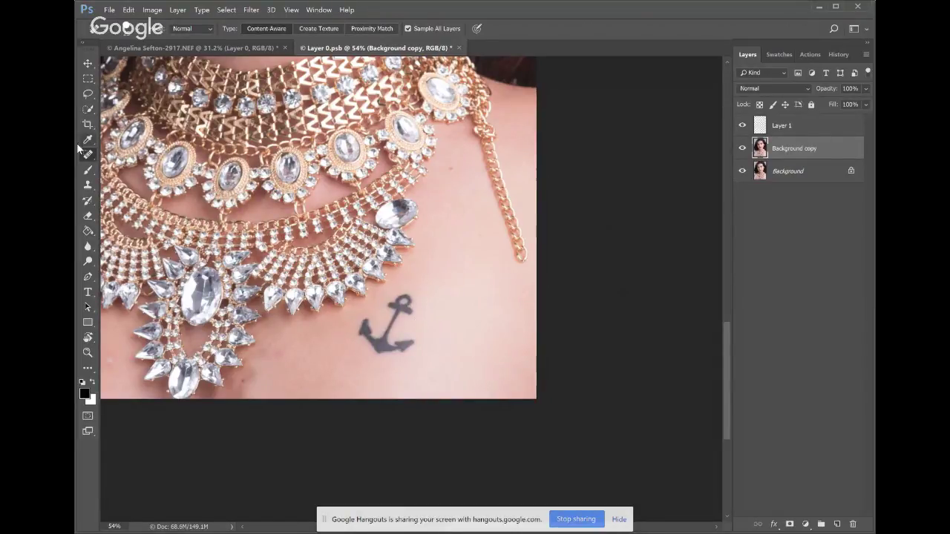
- Remove the anchor tattoo on the Background copy with the Patch Tool, using clean skin beside it, and clear the selection
{"action": "left_click", "coordinate": [87, 94]}
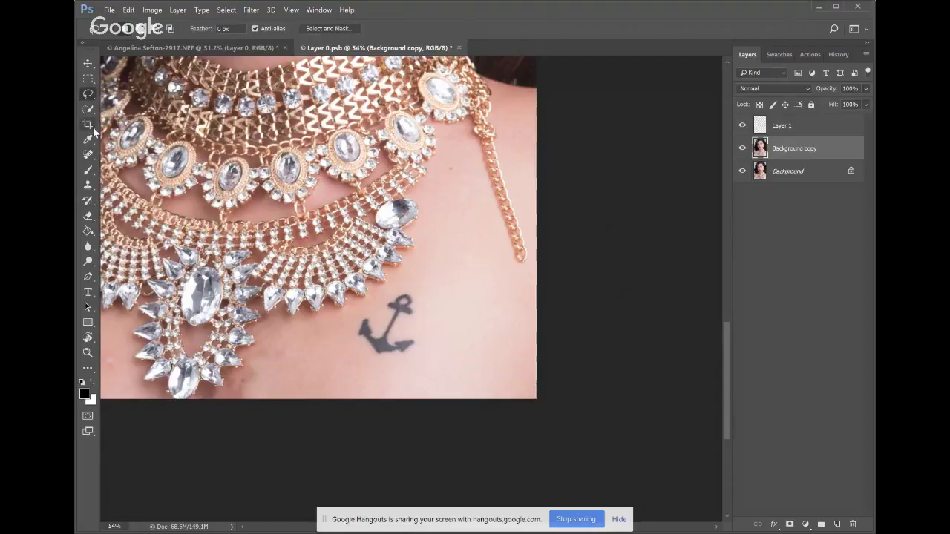
{"action": "left_click", "coordinate": [88, 154]}
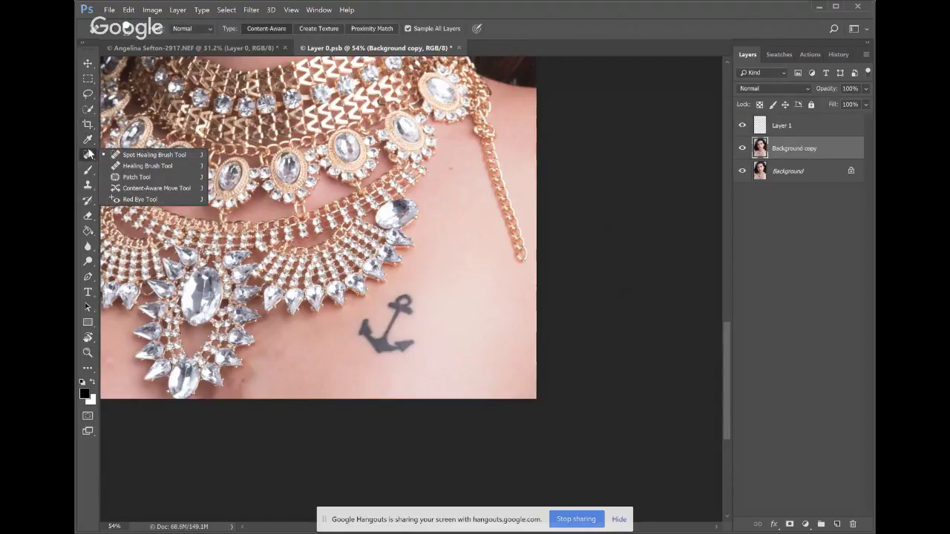
{"action": "left_click", "coordinate": [137, 177]}
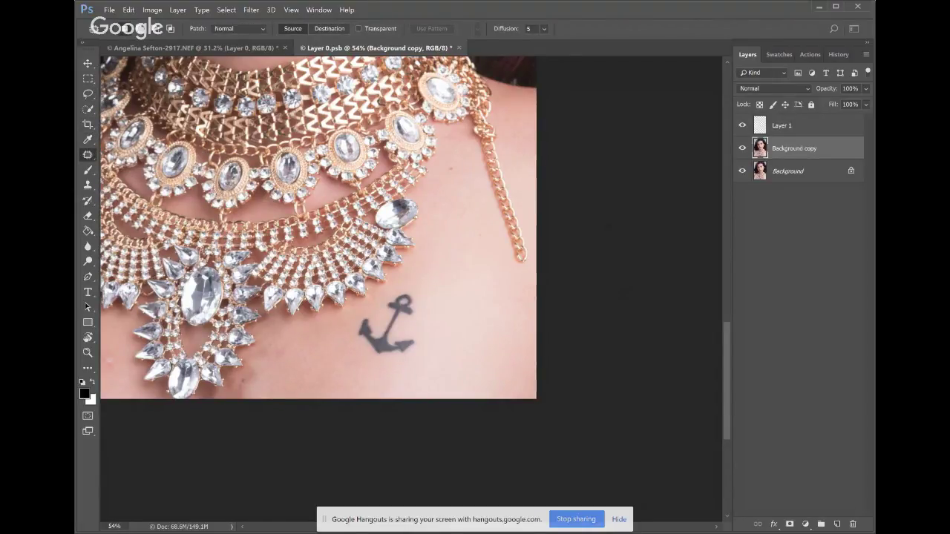
{"action": "mouse_move", "coordinate": [414, 286]}
{"action": "left_mouse_down"}
{"action": "mouse_move", "coordinate": [375, 305]}
{"action": "mouse_move", "coordinate": [359, 347]}
{"action": "mouse_move", "coordinate": [392, 374]}
{"action": "mouse_move", "coordinate": [431, 329]}
{"action": "mouse_move", "coordinate": [409, 277]}
{"action": "mouse_move", "coordinate": [470, 322]}
{"action": "left_mouse_up"}
{"action": "key", "text": "ctrl+d"}
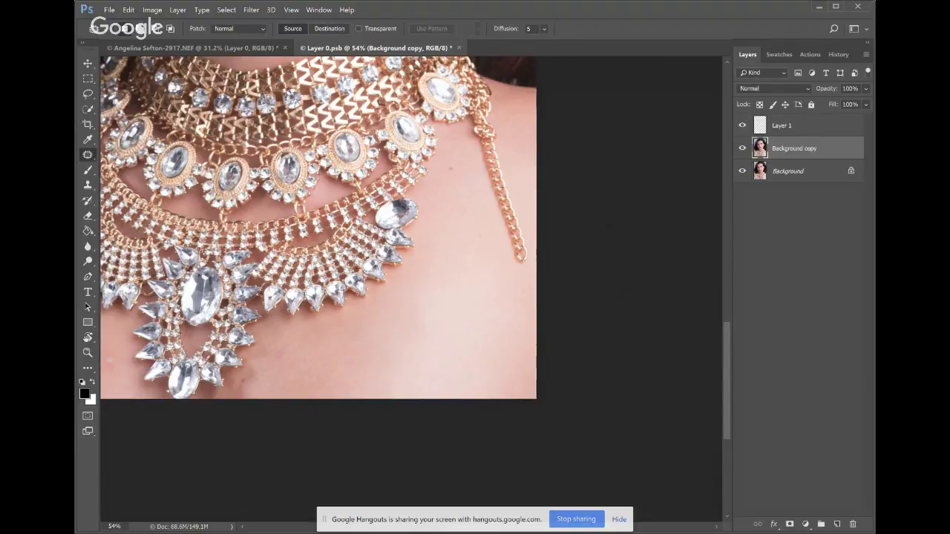
- Patch out the necklace's hanging chain with nearby skin, blend its upper end with a second patch, and deselect
{"action": "mouse_move", "coordinate": [499, 117]}
{"action": "left_mouse_down"}
{"action": "mouse_move", "coordinate": [534, 262]}
{"action": "mouse_move", "coordinate": [520, 278]}
{"action": "mouse_move", "coordinate": [471, 160]}
{"action": "mouse_move", "coordinate": [473, 123]}
{"action": "mouse_move", "coordinate": [496, 118]}
{"action": "left_mouse_up"}
{"action": "left_click_drag", "start_coordinate": [519, 245], "coordinate": [462, 264]}
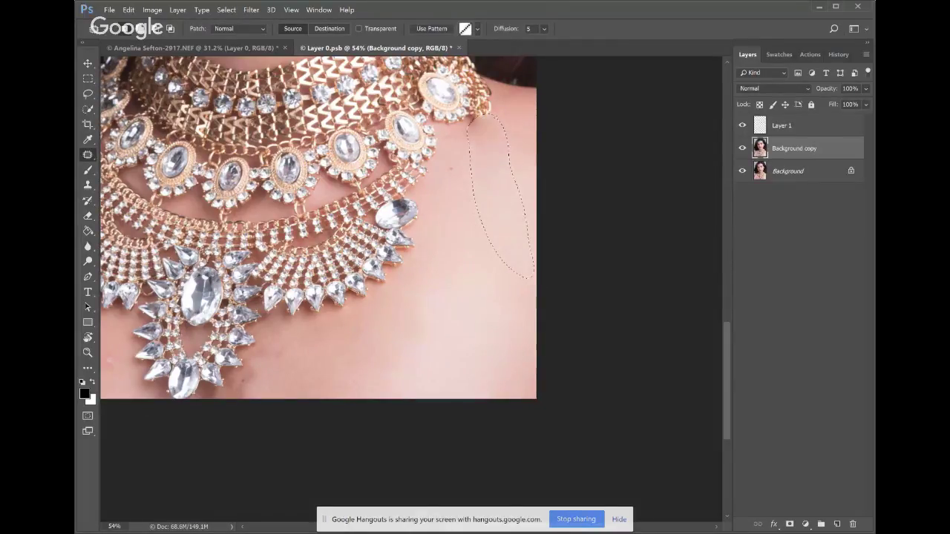
{"action": "mouse_move", "coordinate": [512, 115]}
{"action": "left_mouse_down"}
{"action": "mouse_move", "coordinate": [515, 131]}
{"action": "mouse_move", "coordinate": [491, 169]}
{"action": "mouse_move", "coordinate": [487, 132]}
{"action": "mouse_move", "coordinate": [484, 192]}
{"action": "left_mouse_up"}
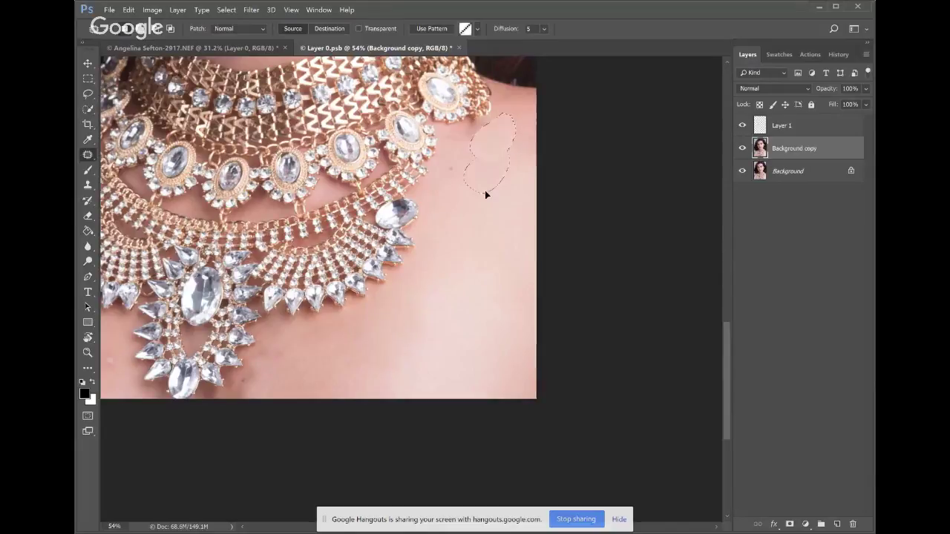
{"action": "key", "text": "ctrl+d"}
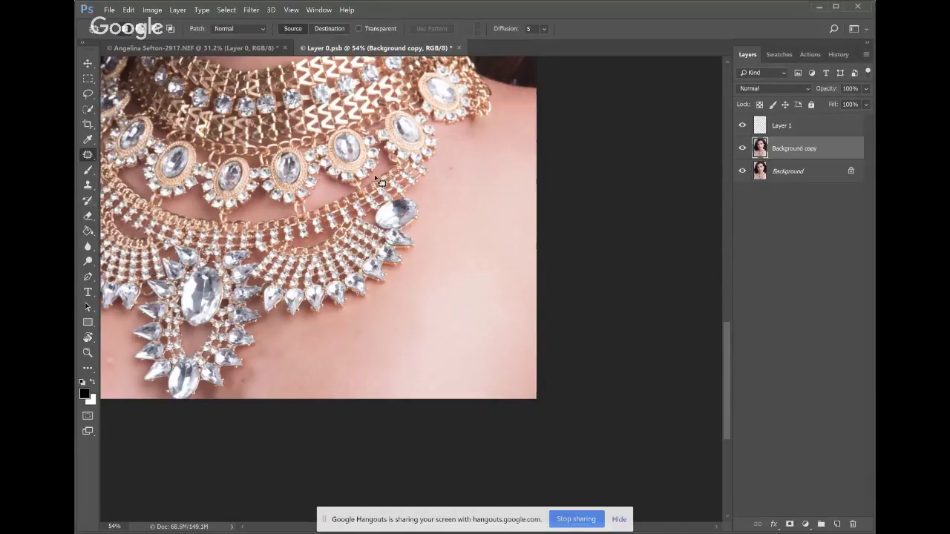
- Compare the chest area with the Background copy layer hidden and shown
{"action": "scroll", "coordinate": [381, 182], "scroll_direction": "down", "scroll_amount": 2}
{"action": "left_click", "coordinate": [742, 148]}
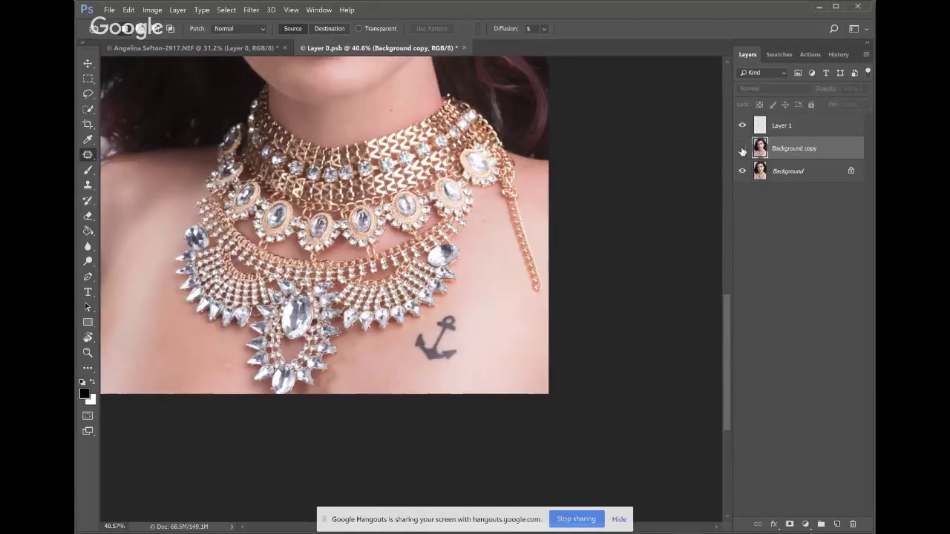
{"action": "left_click", "coordinate": [742, 149]}
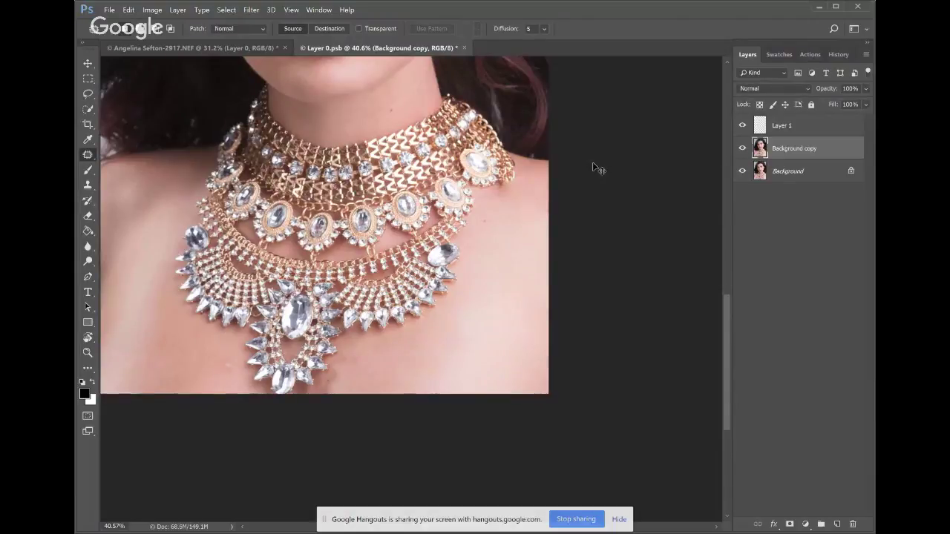
- Save the smart object's contents, return to the main portrait document, and stop sharing the screen
{"action": "key", "text": "ctrl+s"}
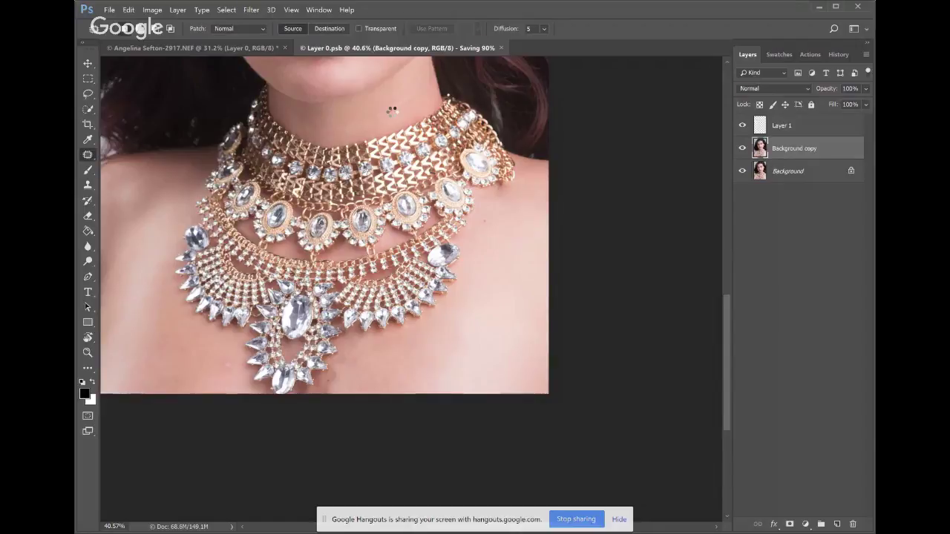
{"action": "left_click", "coordinate": [237, 49]}
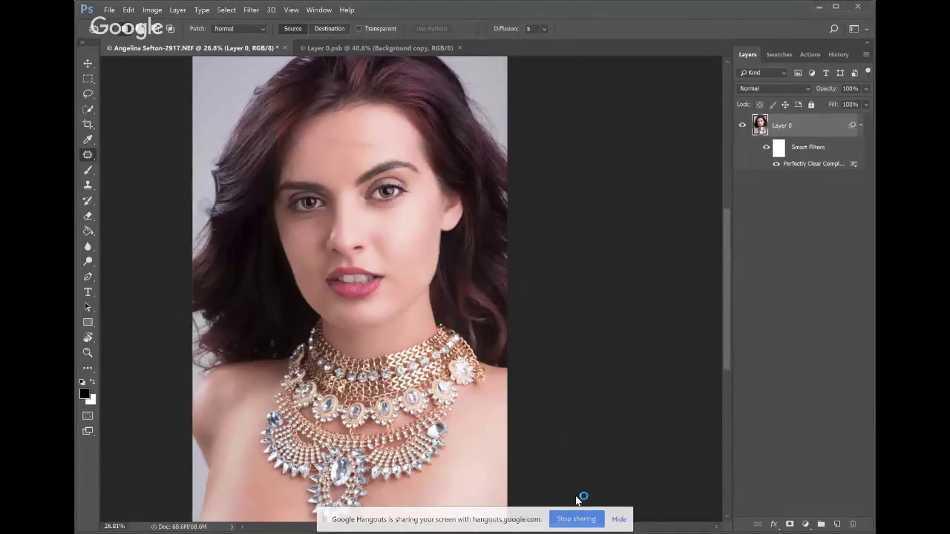
{"action": "left_click", "coordinate": [576, 519]}
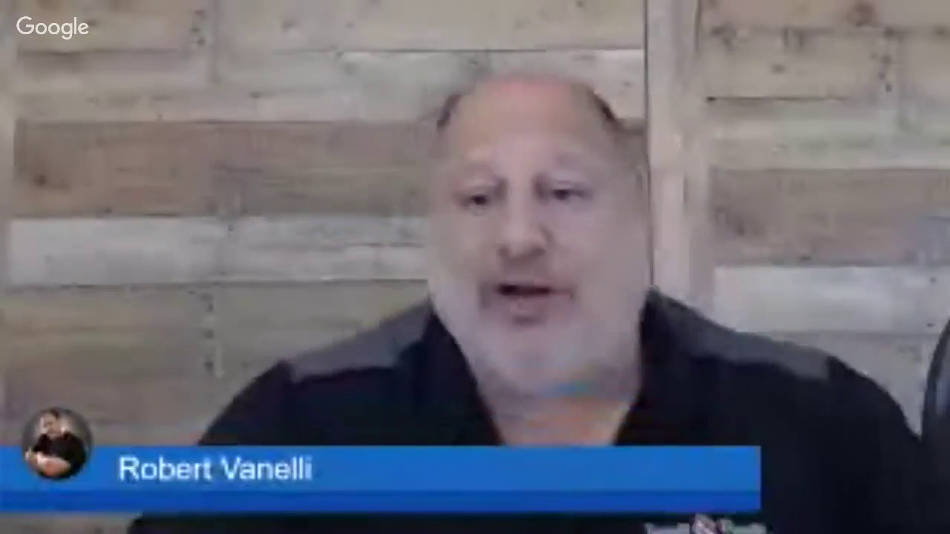